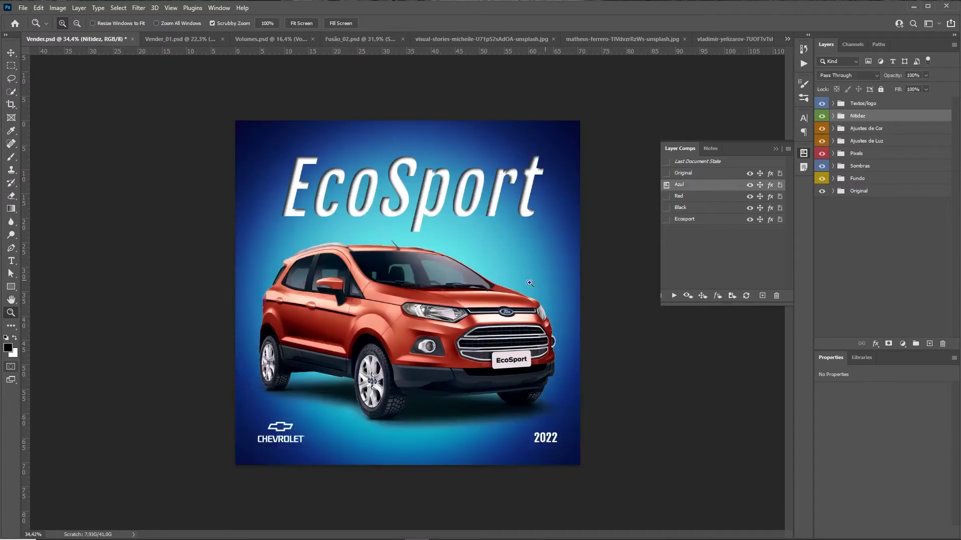
Preview the Red, Black and Ecosport layer comps of the car poster in turn.
key("Down")
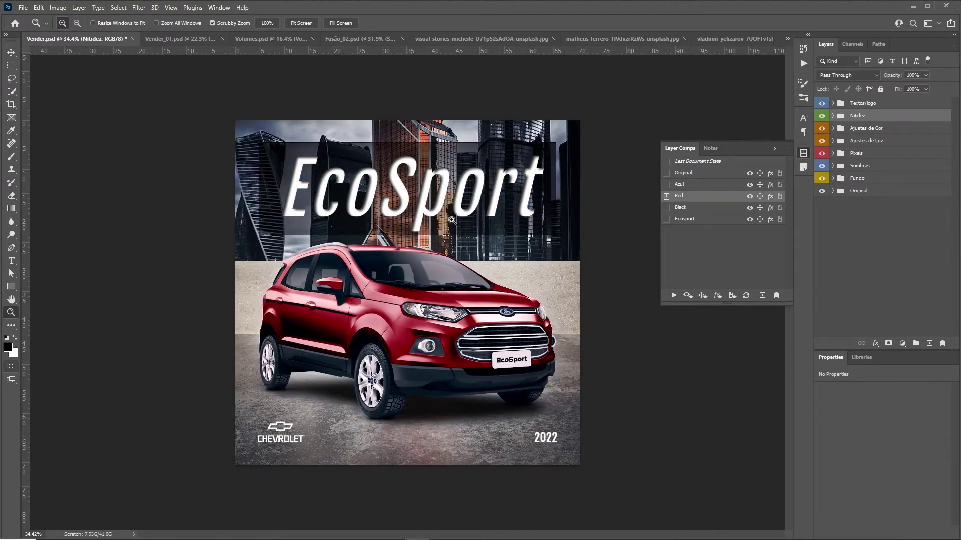
key("Down")
key("Down")
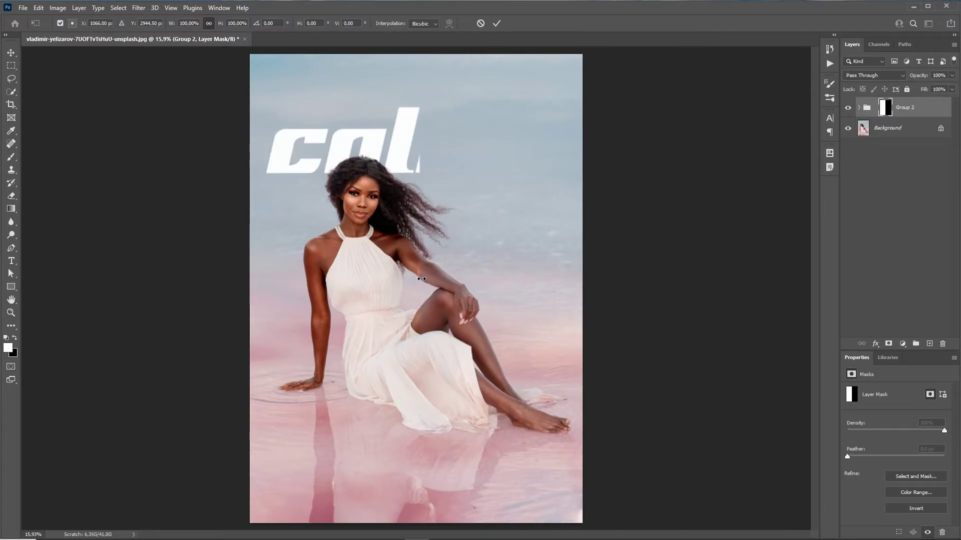
Transform the layer mask of Group 2 over the white lettering behind the seated woman.
left_click_drag(421, 279, 320, 439)
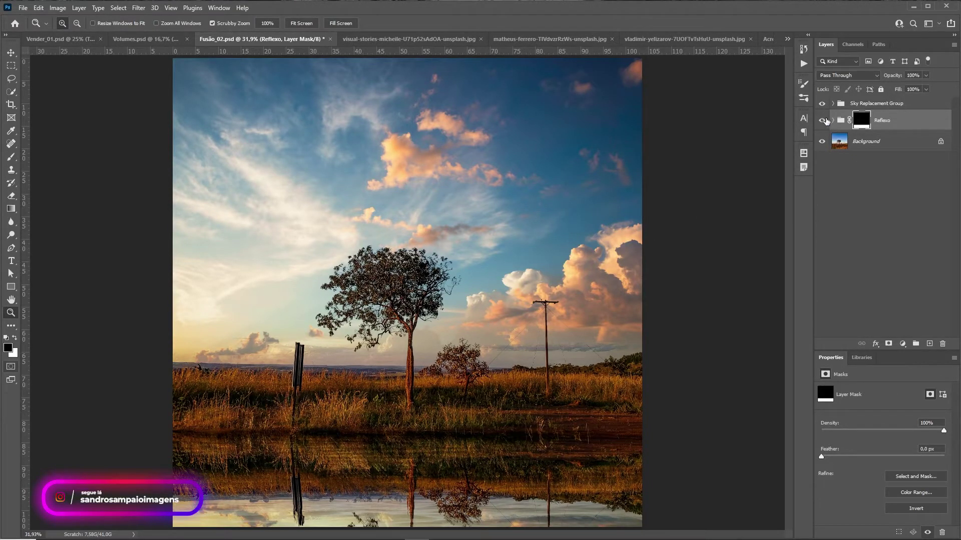
Compare the landscape with and without the Sky Replacement Group, and with and without the Reflexo group.
left_click(822, 104)
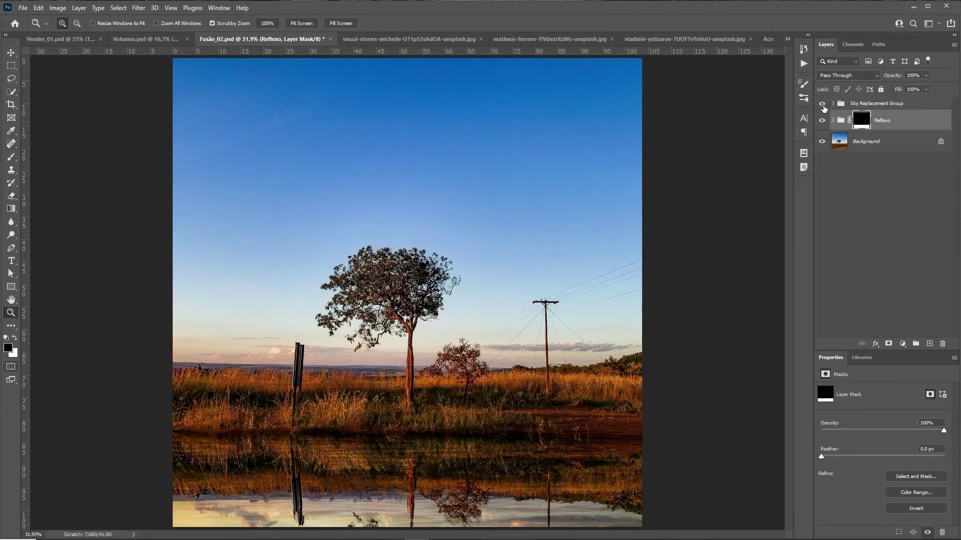
left_click(822, 104)
left_click(822, 121)
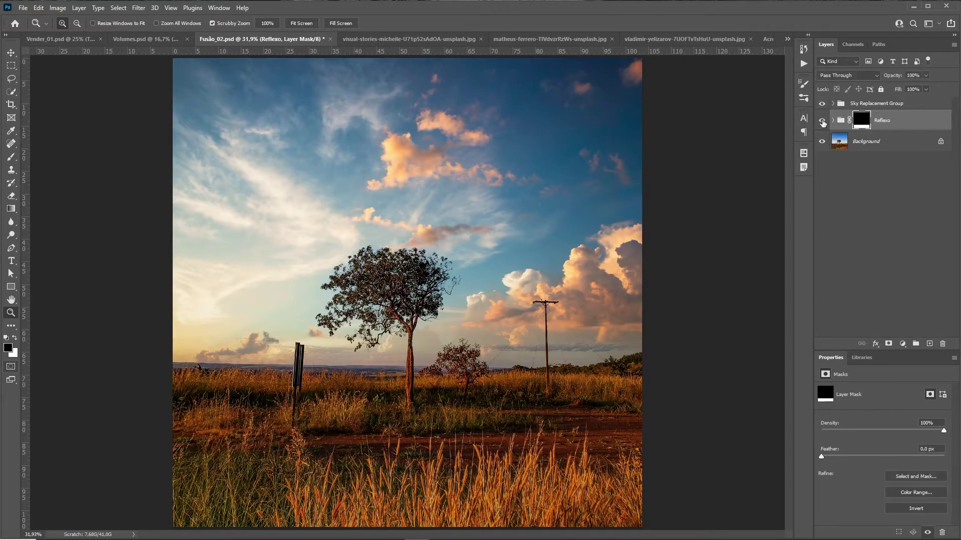
left_click(822, 121)
Display the Reflexo group's layer mask on the canvas and inspect the layers inside that group.
left_click(861, 120, "alt")
left_click(833, 120)
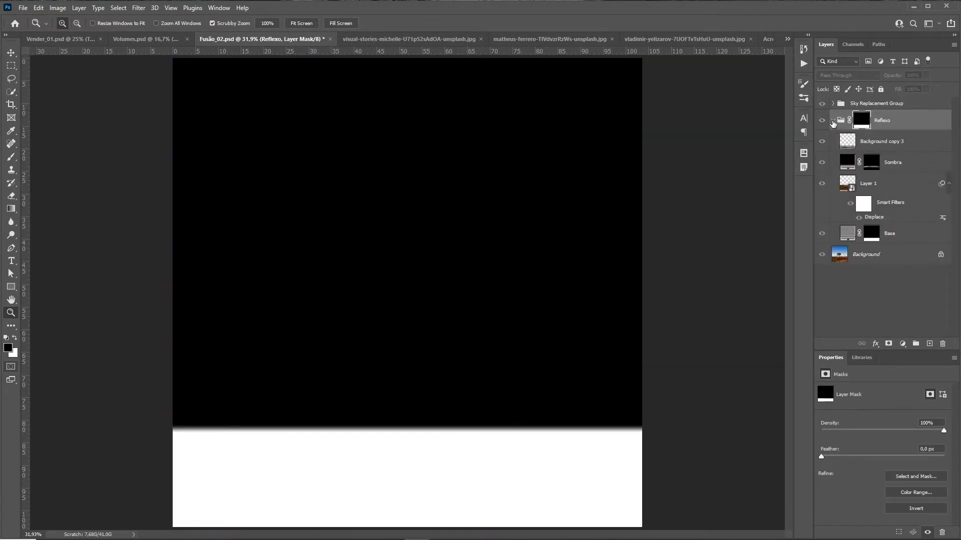
left_click(832, 120)
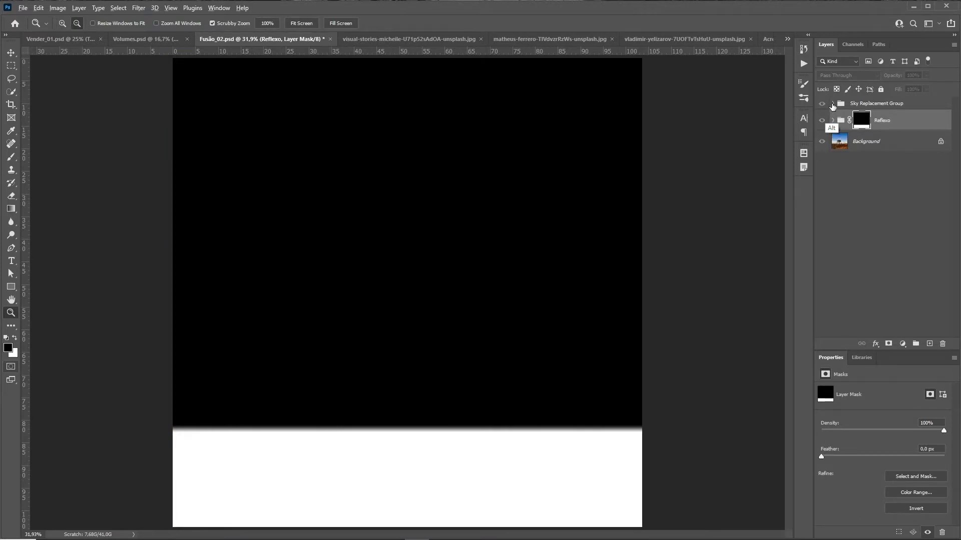
Look inside the Sky Replacement Group, leave the mask view, and compare the Background alone with the full composite.
left_click(832, 104)
left_click(870, 122, "alt")
left_click(833, 104)
left_click(822, 143, "alt")
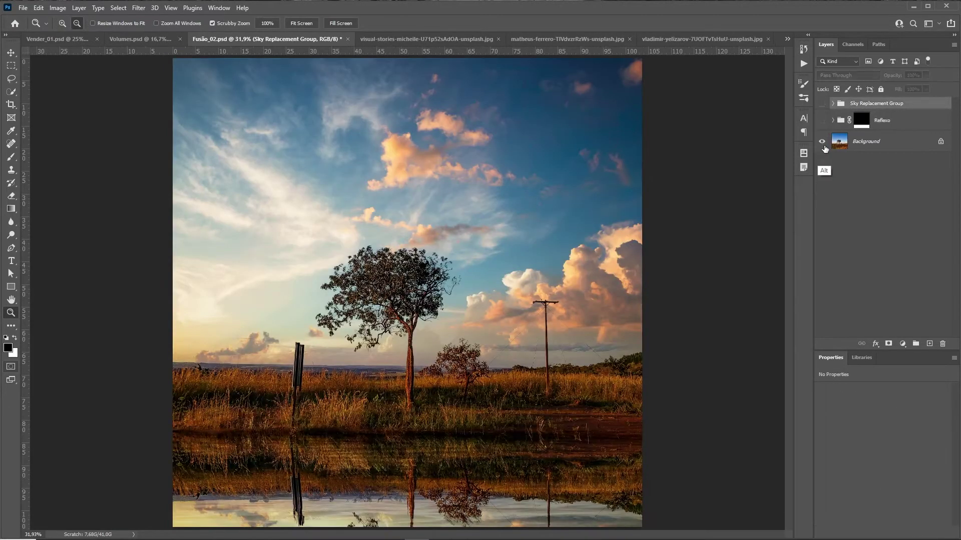
left_click(822, 142, "alt")
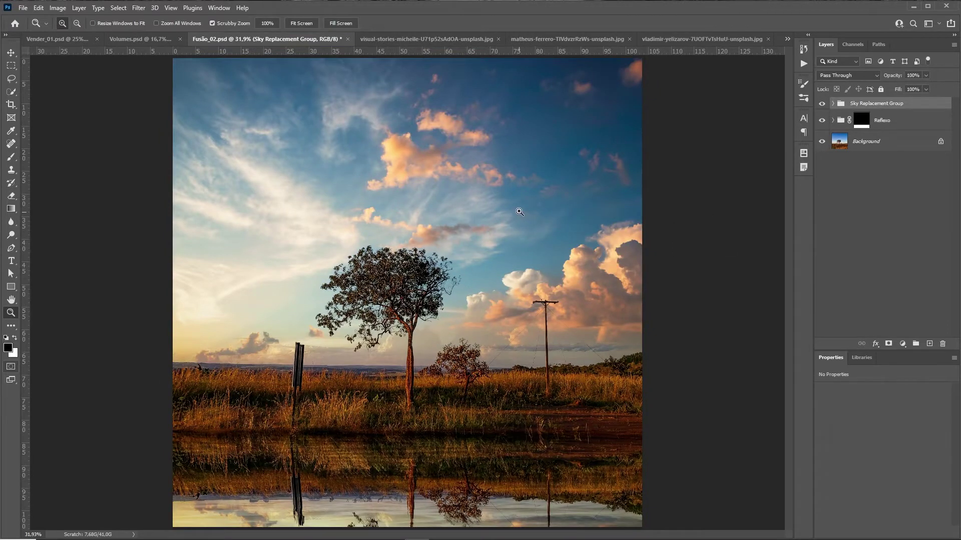
Switch to Acrecentar objetos.psd and compare the bride photo without and with the Cloud Overlay and Retoques layers.
left_click(218, 8)
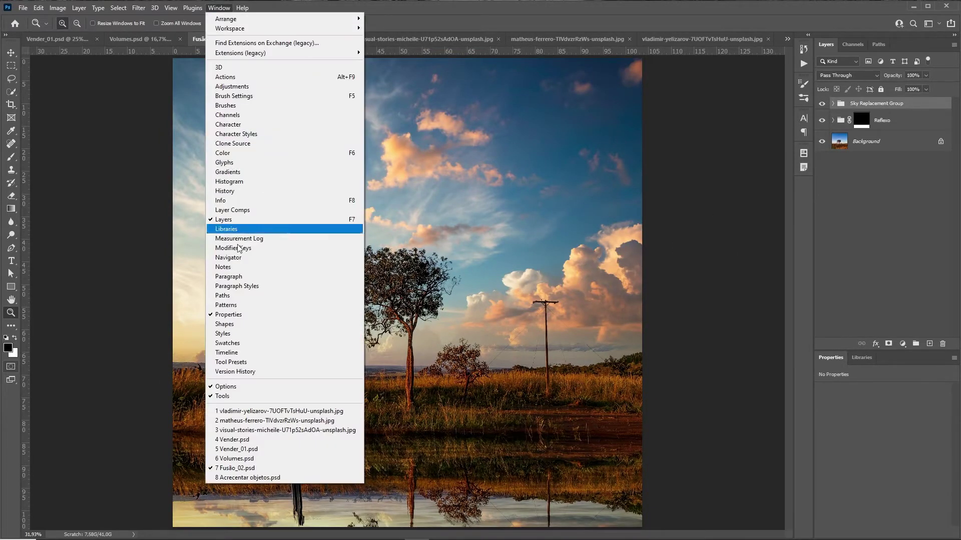
left_click(256, 478)
left_click_drag(822, 168, 823, 189)
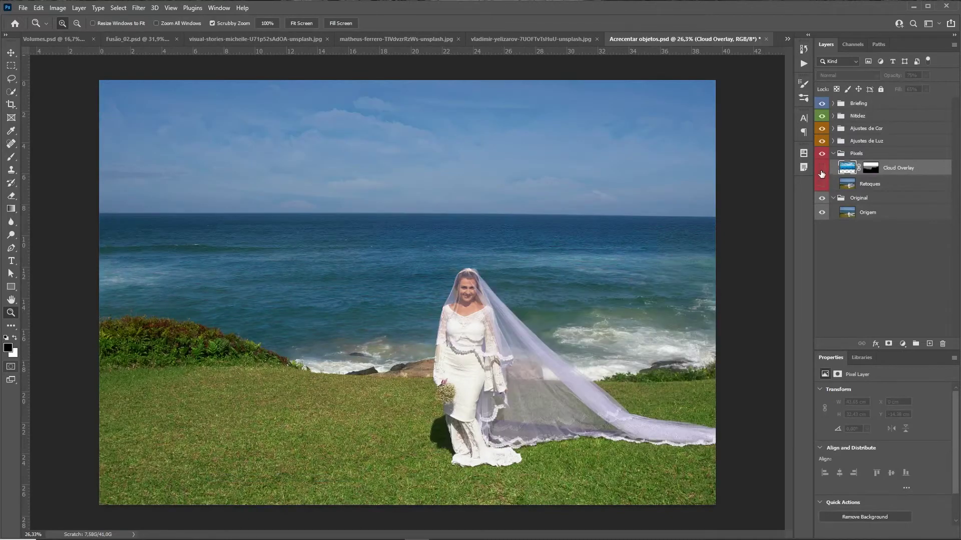
left_click(821, 172)
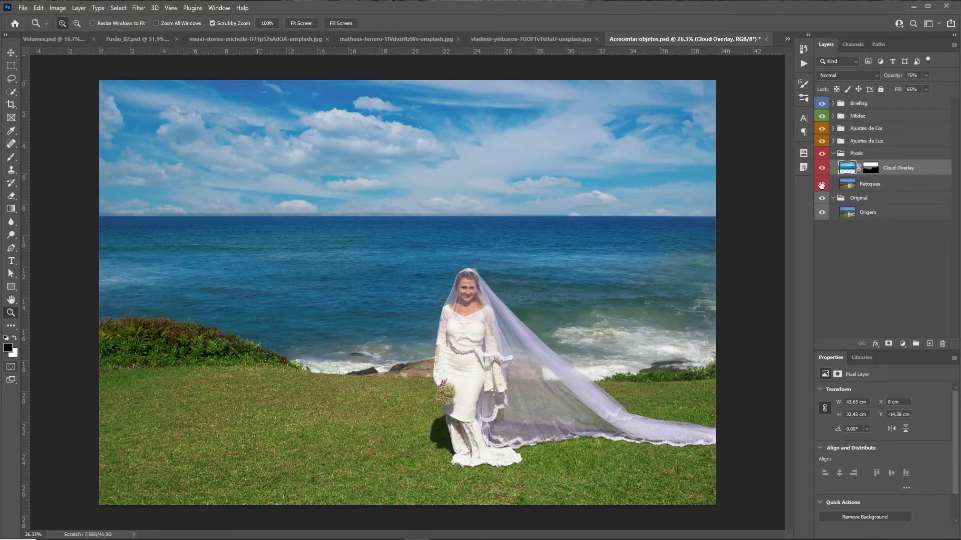
left_click(821, 184)
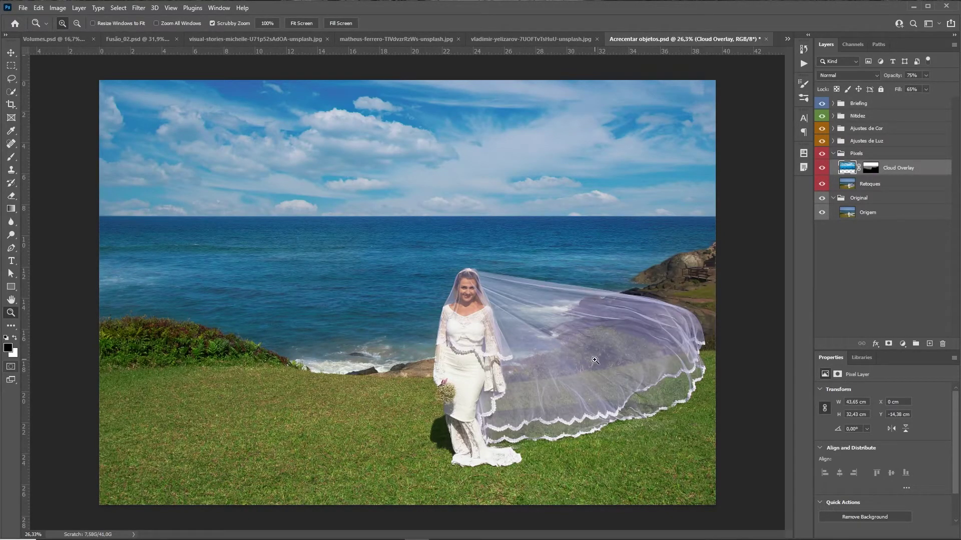
Inspect the Ajustes de Cor group and compare the lawn with and without the Grama adjustment.
left_click(833, 128)
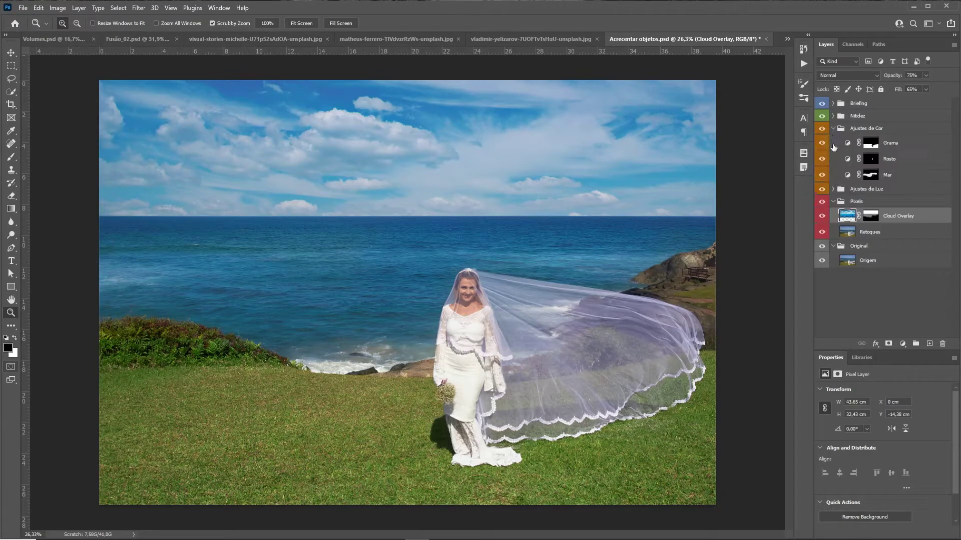
left_click(821, 146)
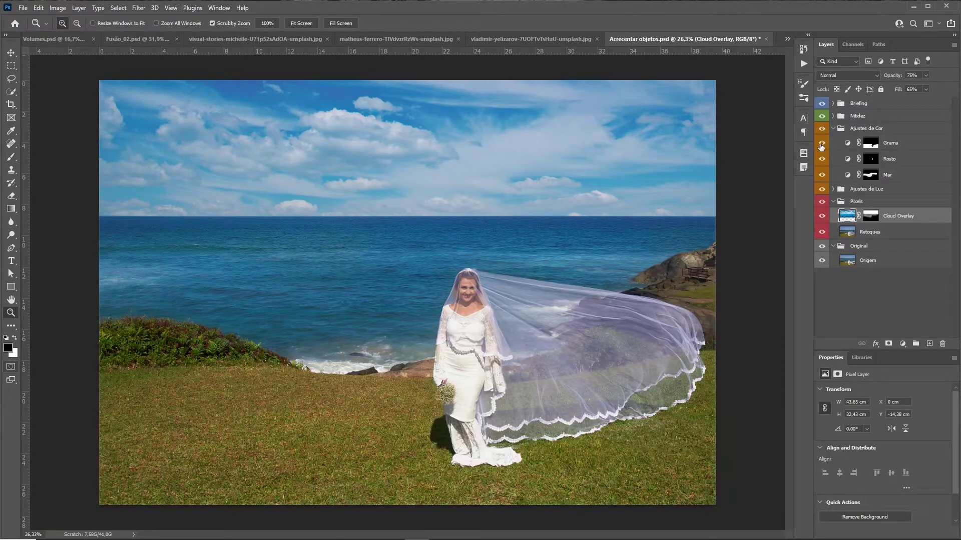
left_click(821, 144)
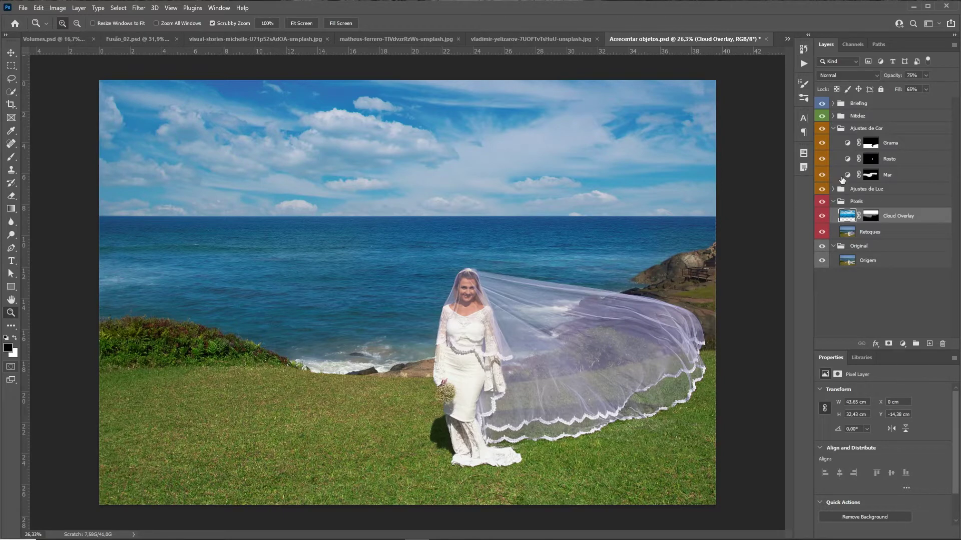
left_click(833, 128)
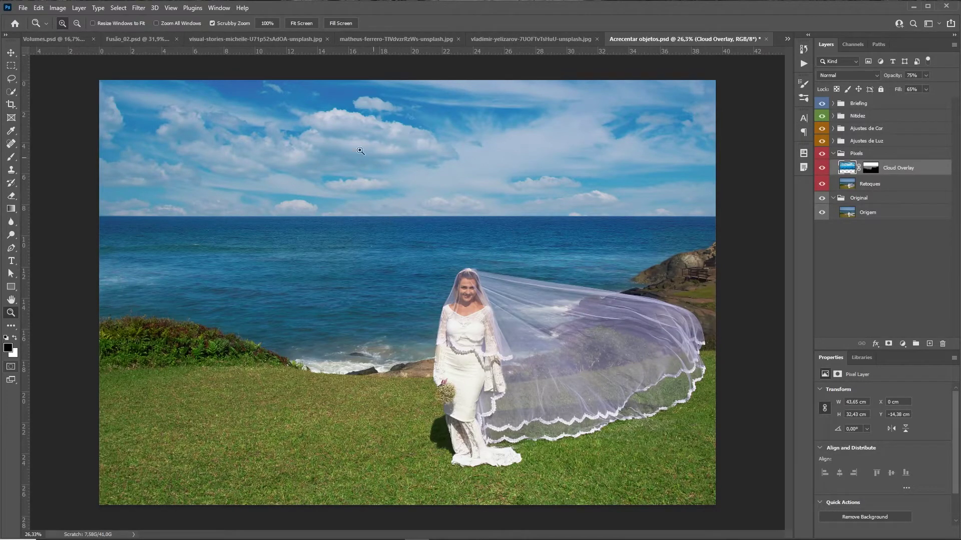
Switch to Volumes.psd and compare the window background with and without the Janela group inside Pixels.
left_click(219, 8)
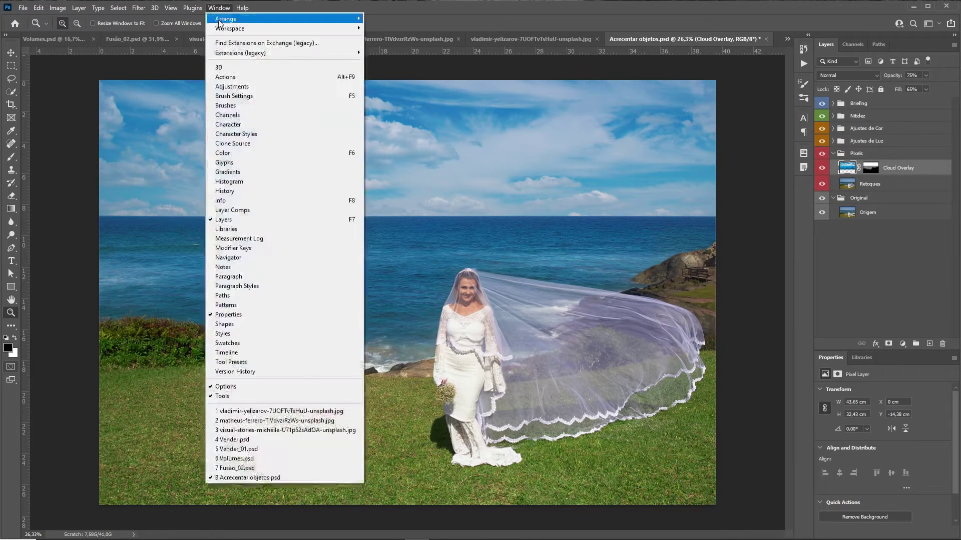
left_click(265, 460)
left_click_drag(406, 380, 471, 346)
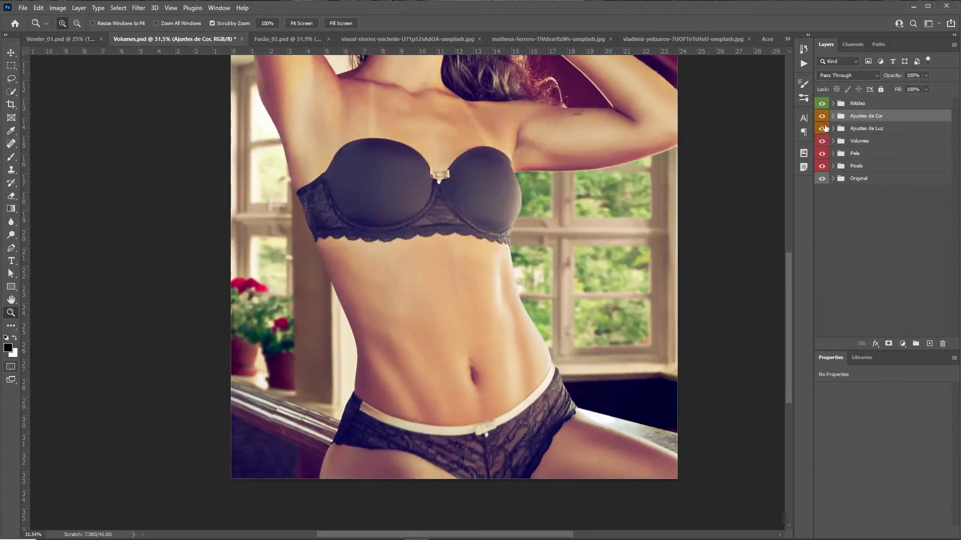
left_click(833, 167)
left_click(822, 199)
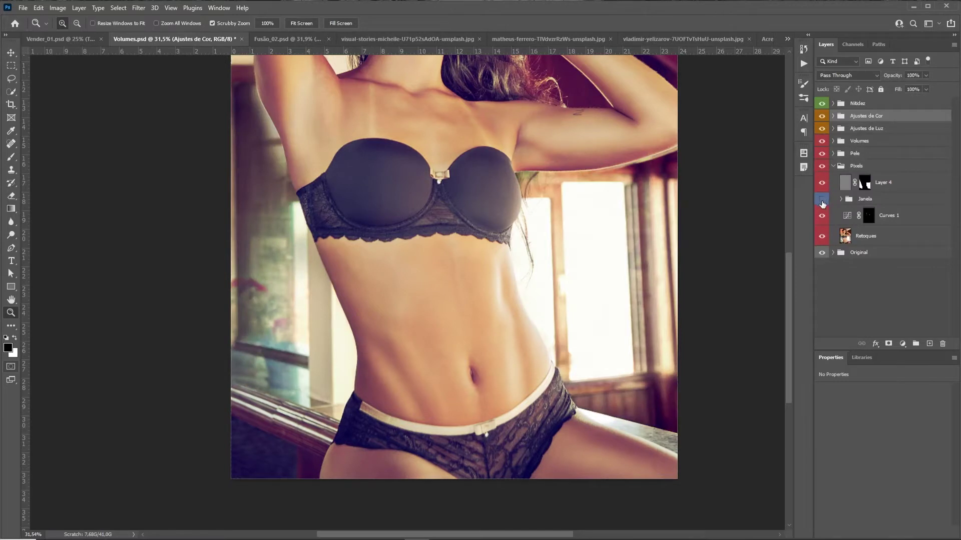
left_click(822, 199)
left_click(833, 166)
Inspect the Pele and Volumes groups, viewing the Luzes and Sombras layer masks on the canvas.
left_click(833, 153)
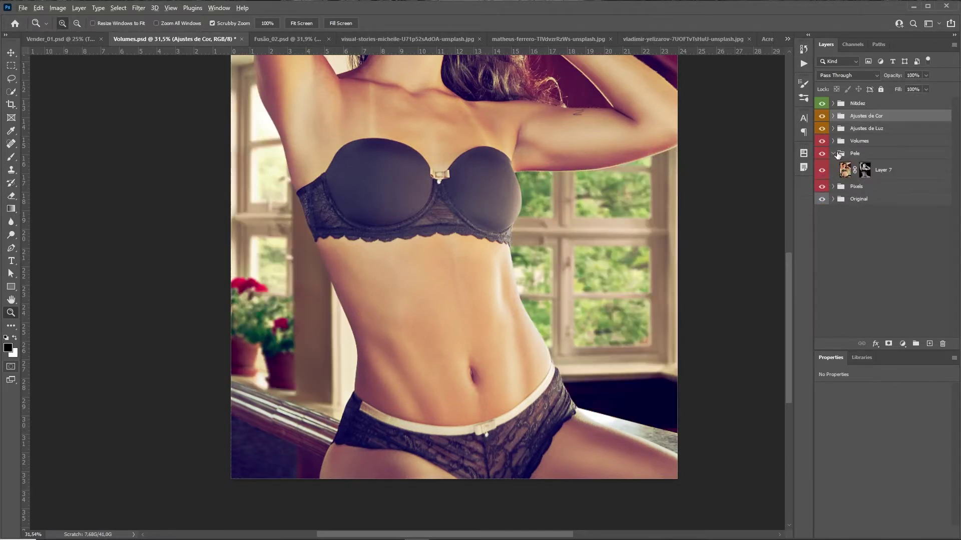
left_click(833, 141)
left_click(868, 177, "alt")
left_click(866, 175, "alt")
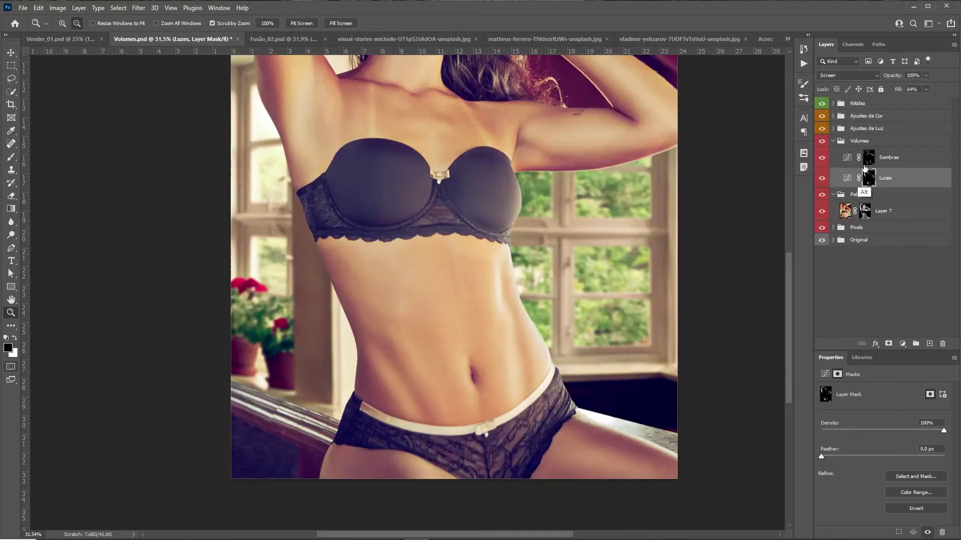
left_click(868, 158, "alt")
left_click(867, 160, "alt")
left_click(833, 141)
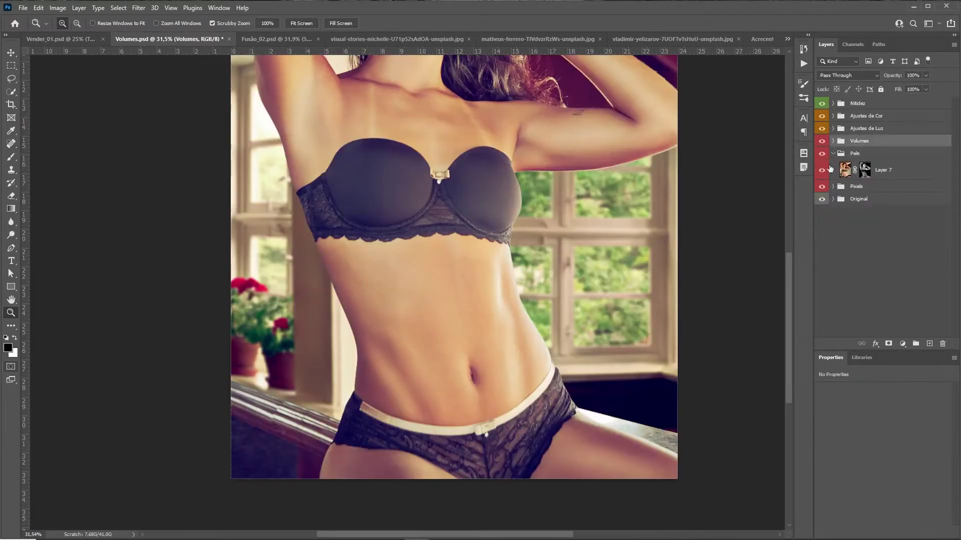
Compare the model's body and face with and without the Volumes group, ending with the group shown.
left_click(822, 142)
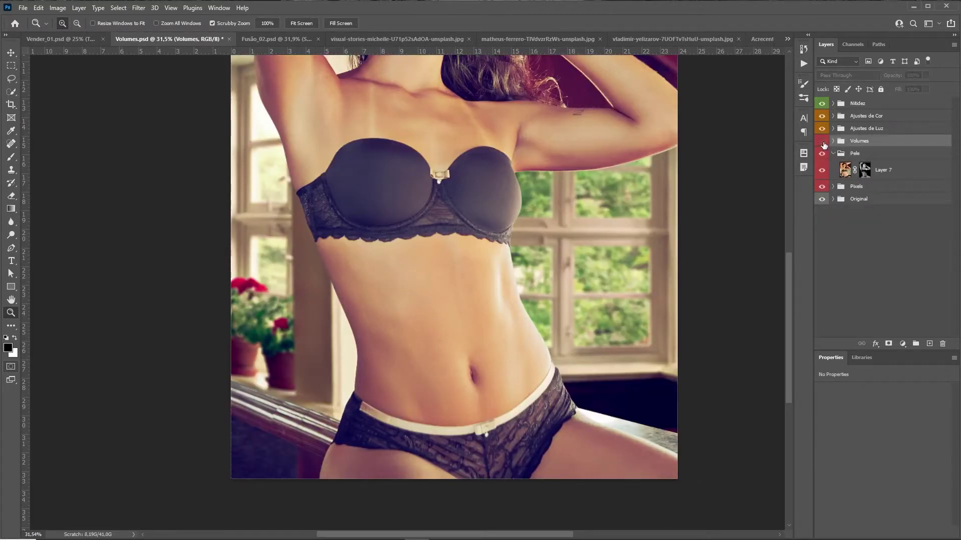
left_click(822, 142)
left_click(822, 142)
left_click_drag(615, 172, 636, 364)
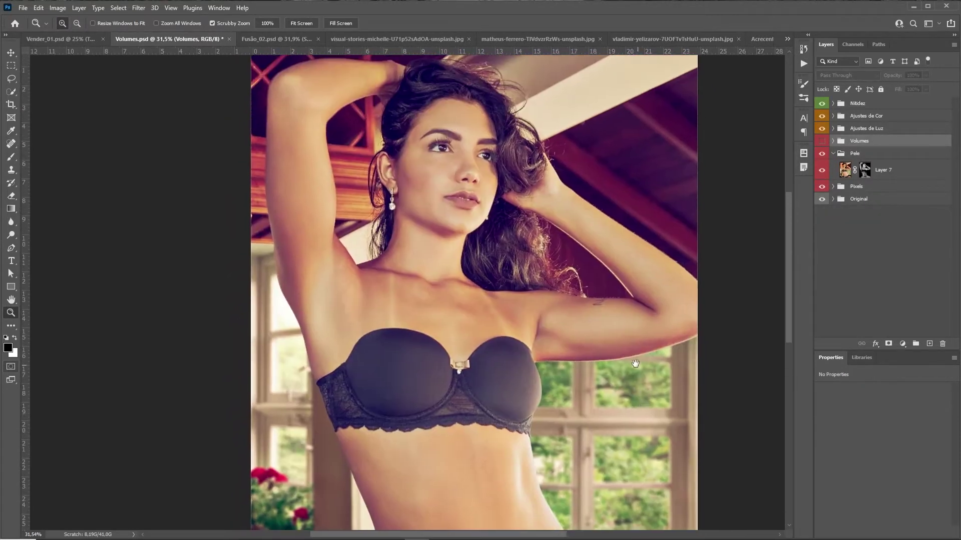
left_click(822, 142)
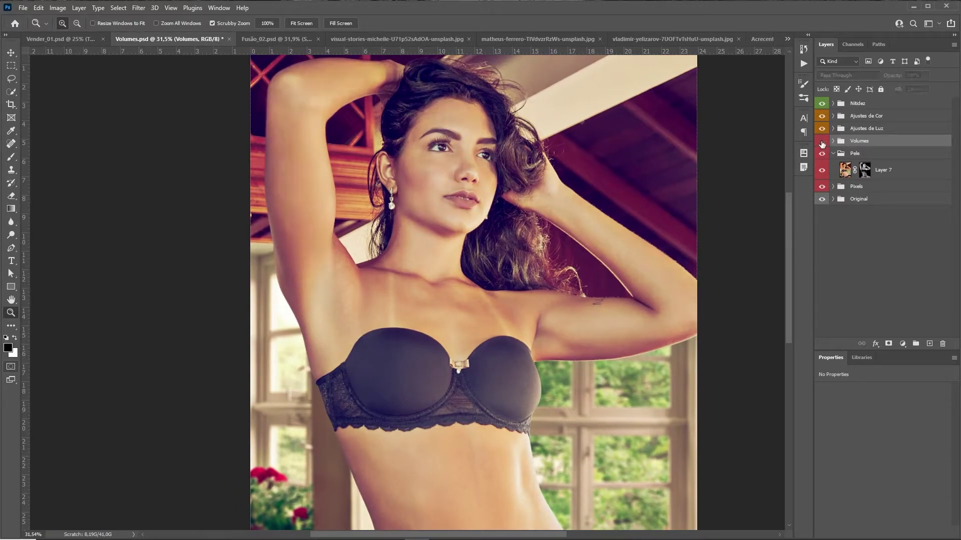
left_click(822, 143)
left_click(822, 142)
left_click(822, 142)
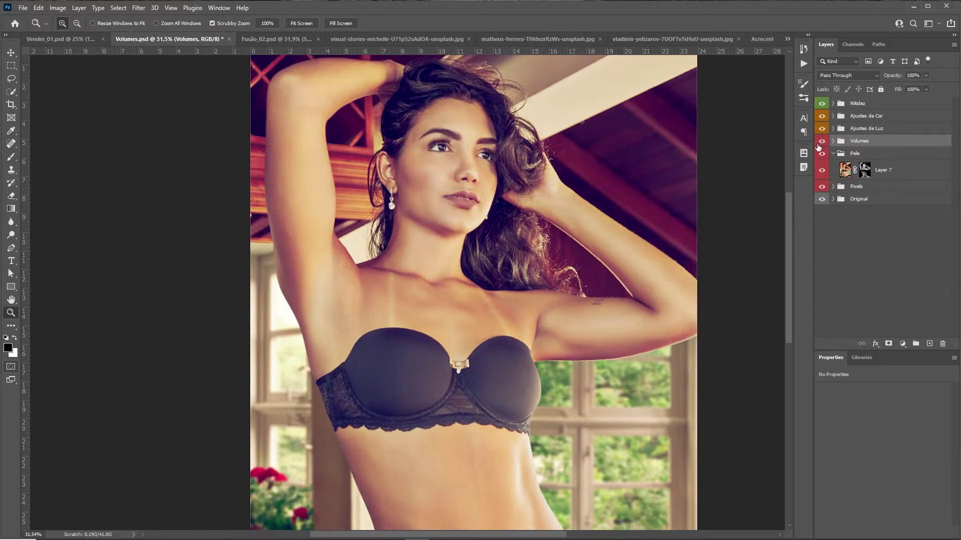
scroll(580, 255, "down", 3)
scroll(438, 325, "up", 1)
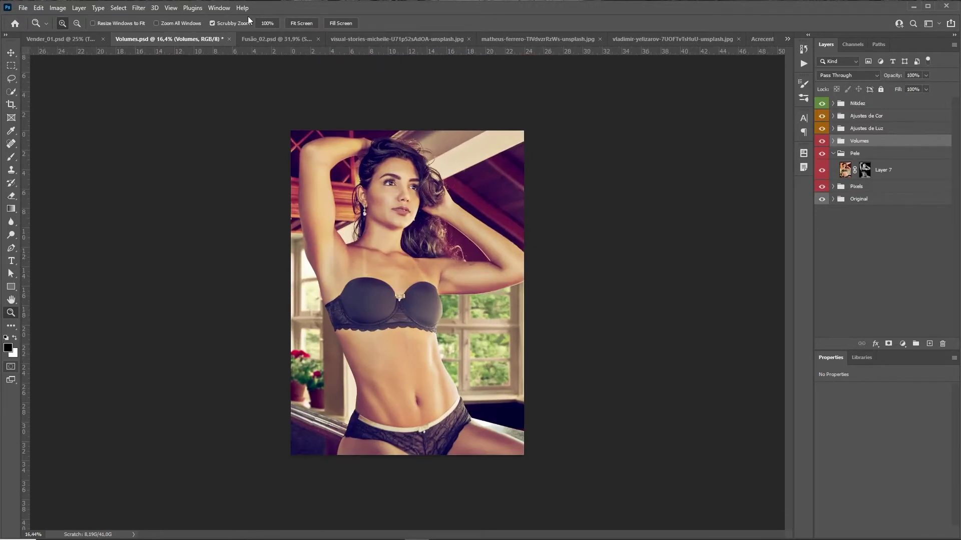
Switch to Vender_01.psd and view the entire original sneaker photo.
left_click(219, 8)
left_click(268, 450)
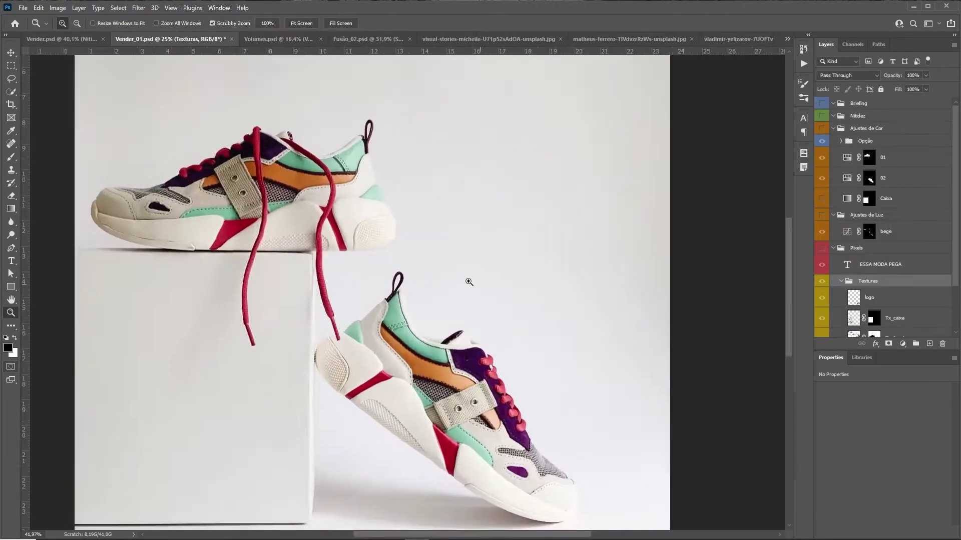
scroll(494, 302, "down", 3)
scroll(476, 300, "up", 2)
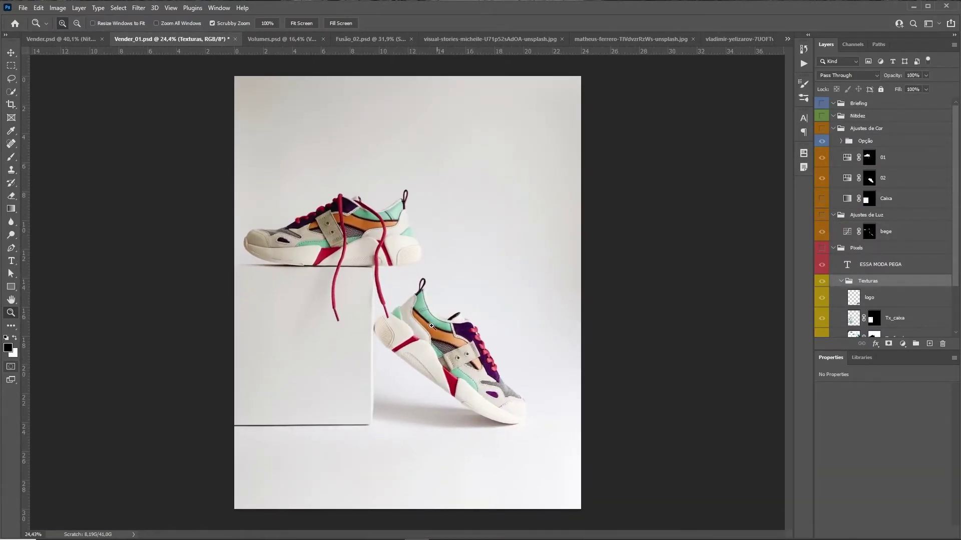
scroll(407, 406, "down", 1)
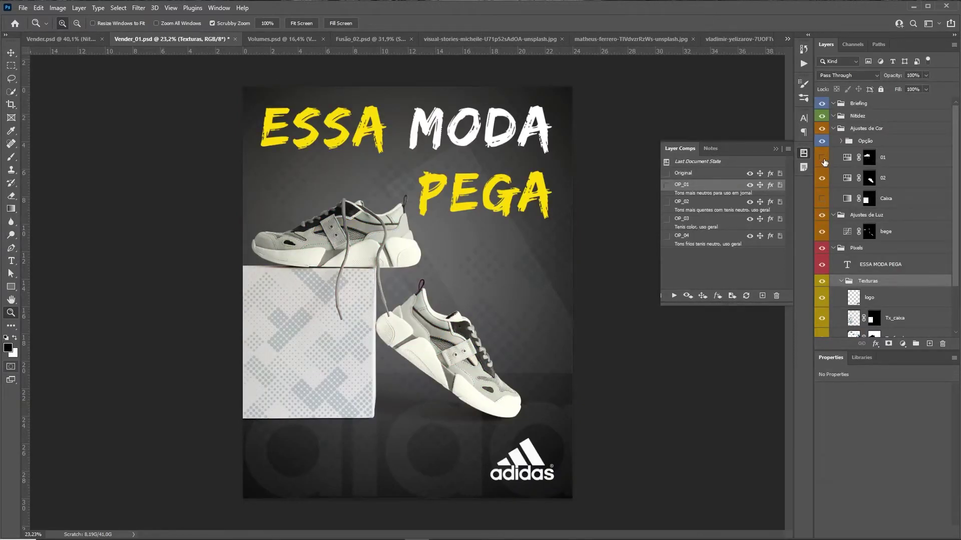
Preview the OP_02, OP_03 and OP_04 layer comps of the sneaker poster in turn.
left_click(666, 202)
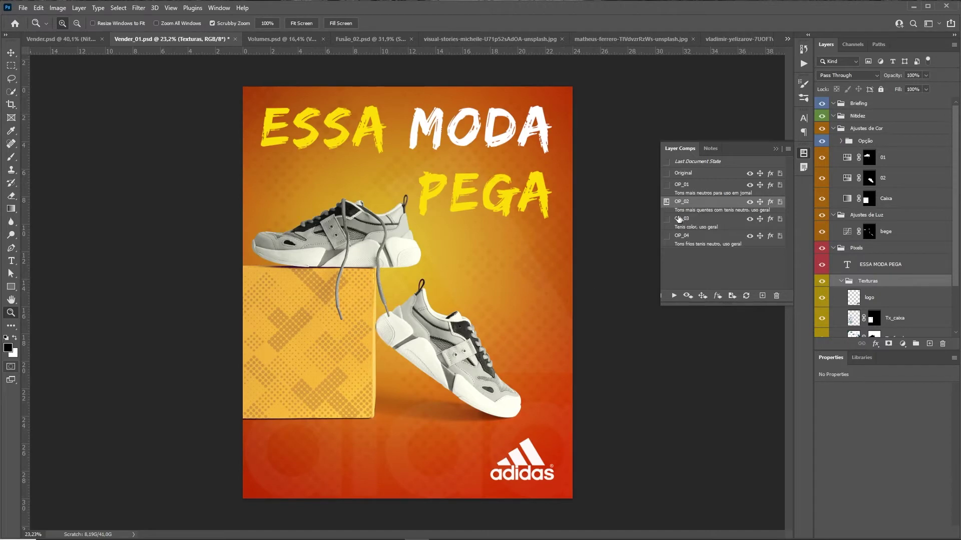
left_click(666, 219)
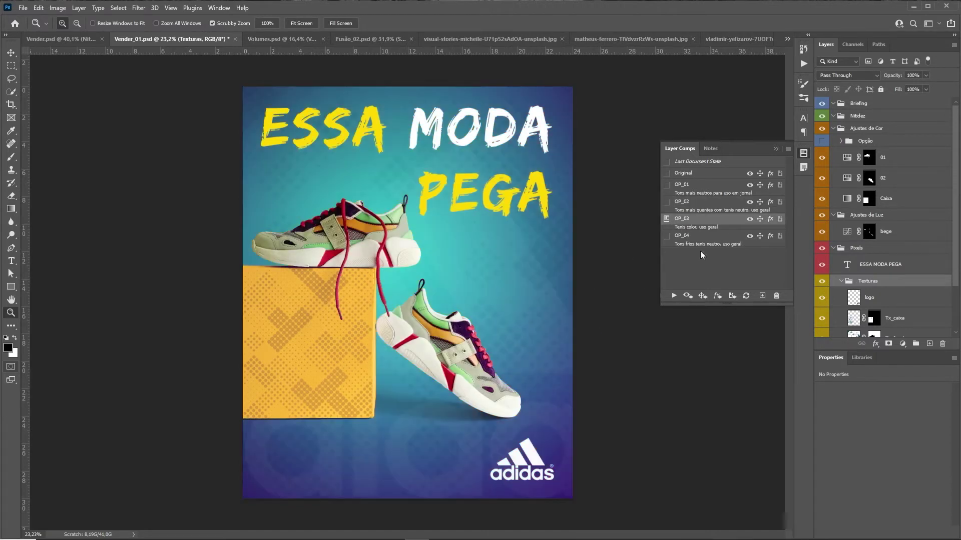
left_click(666, 236)
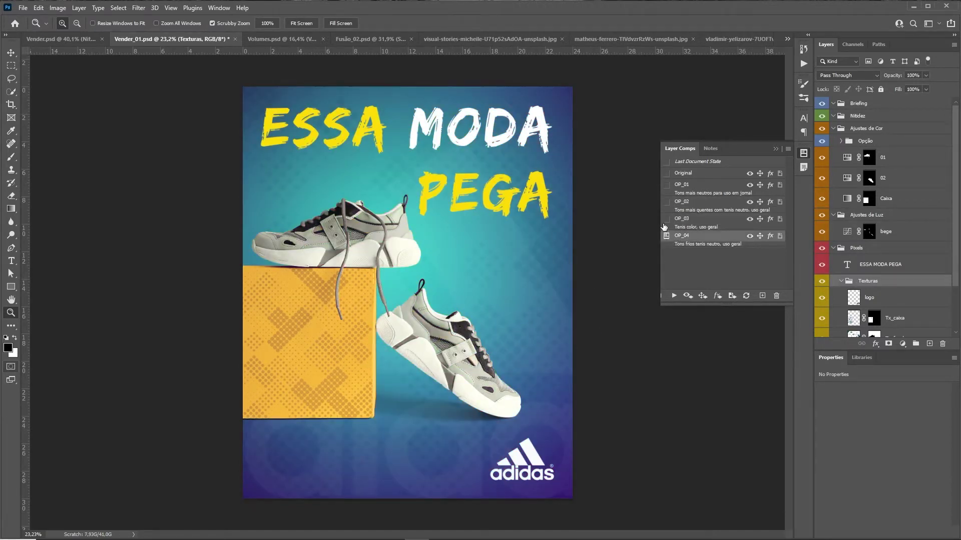
mouse_move(472, 285)
left_mouse_down()
mouse_move(463, 285)
mouse_move(472, 285)
left_mouse_up()
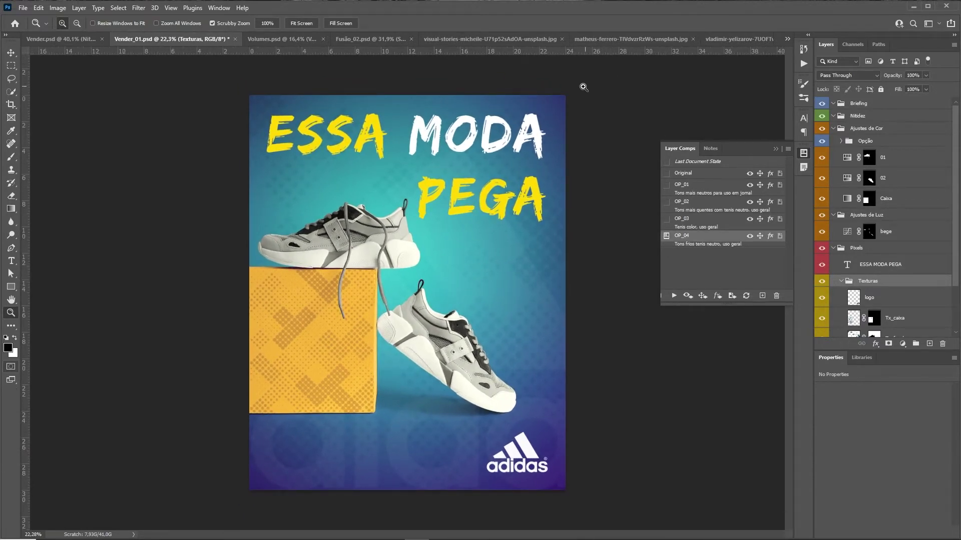
Switch to Vender.psd and preview the Original layer comp showing the unedited car photo.
left_click(219, 8)
left_click(255, 440)
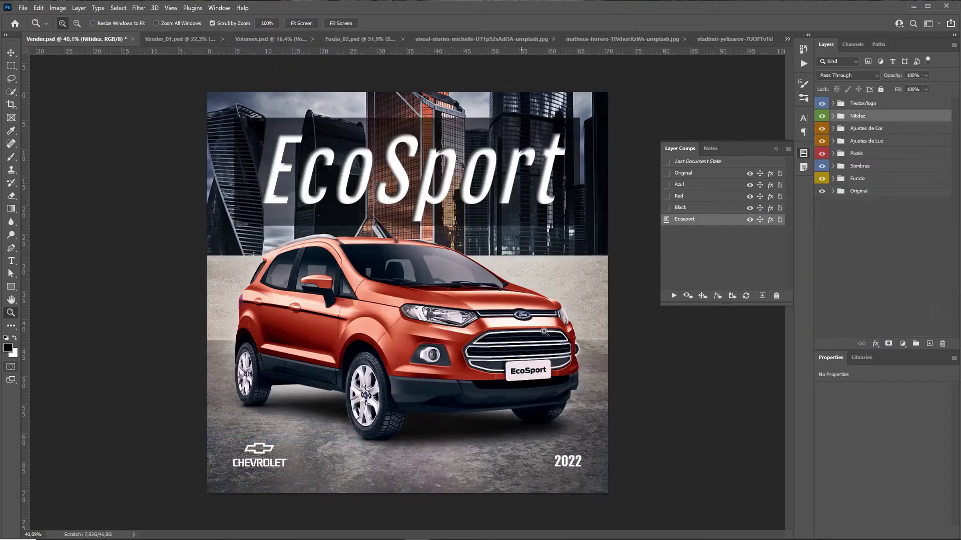
key("ctrl+minus")
left_click(666, 173)
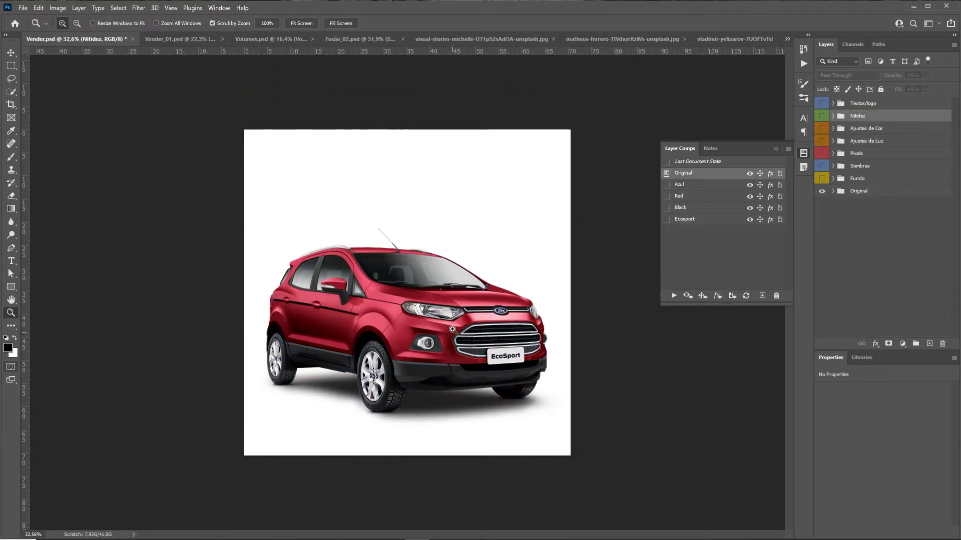
left_click_drag(320, 351, 341, 348)
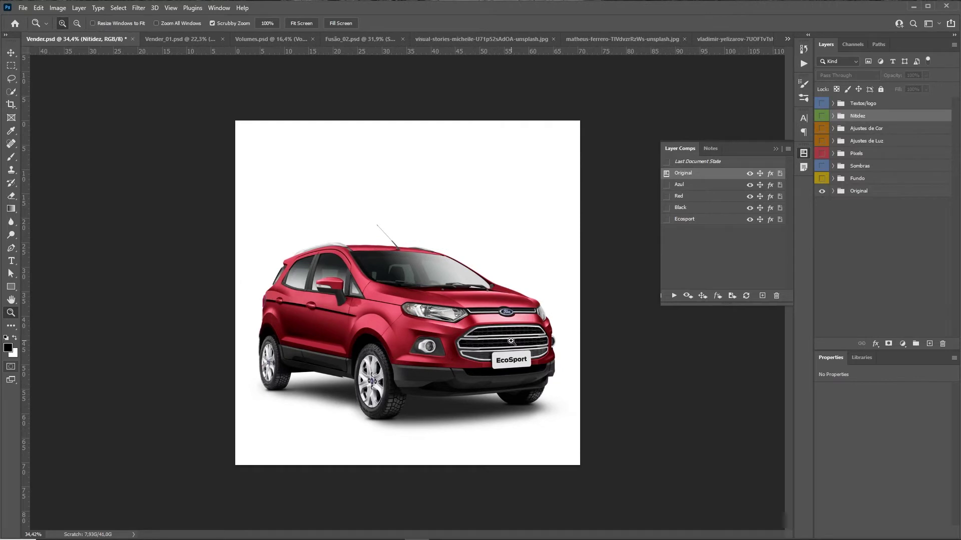
Preview the Azul, Red, Black and Ecosport layer comps of the car poster in turn.
left_click(666, 185)
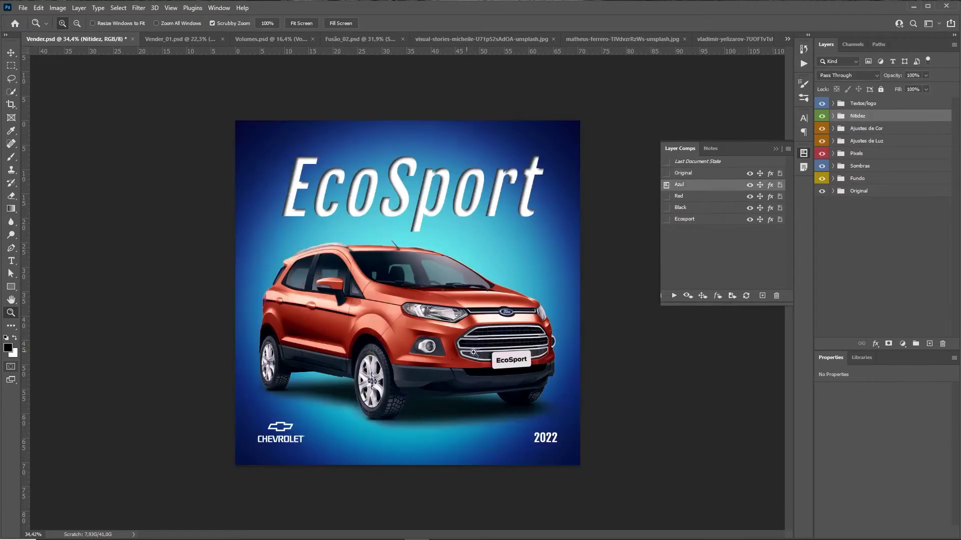
left_click(666, 196)
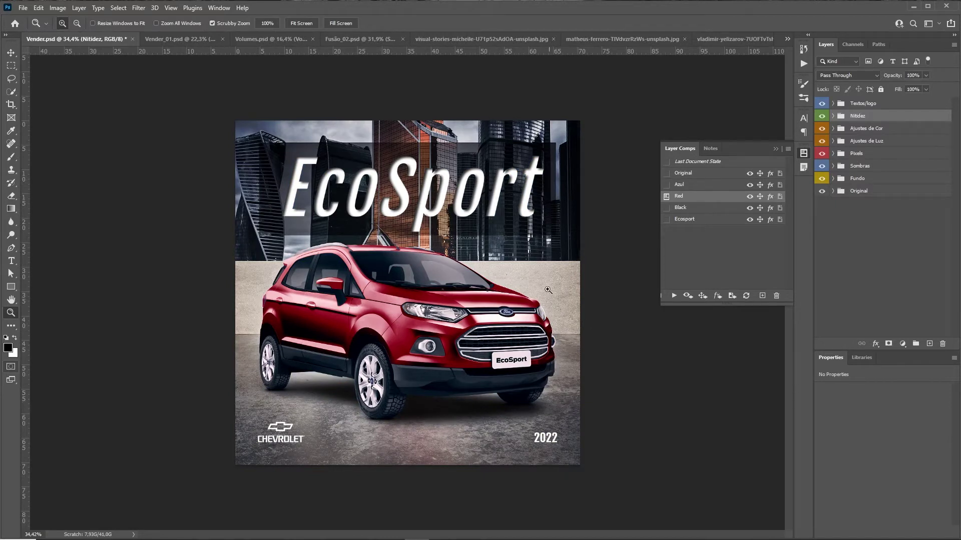
left_click(665, 208)
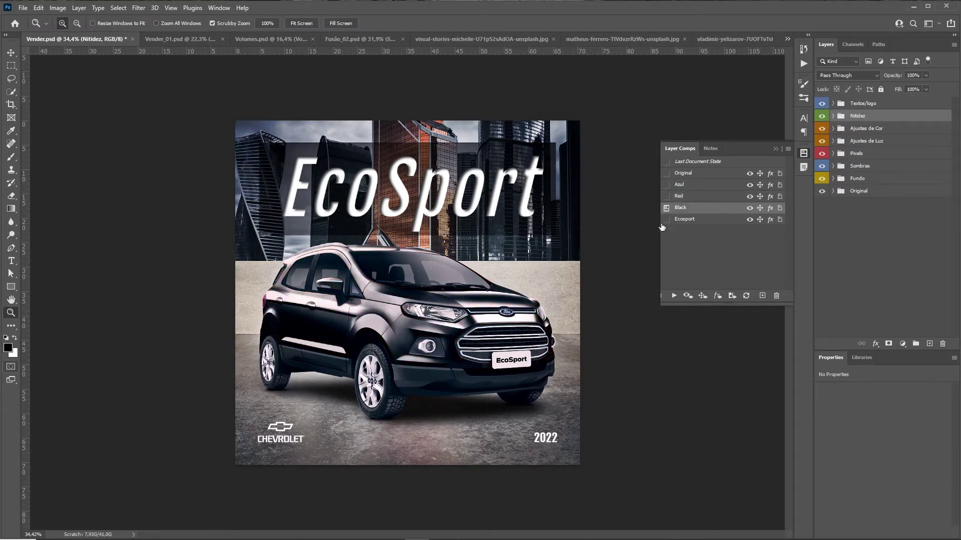
left_click(666, 219)
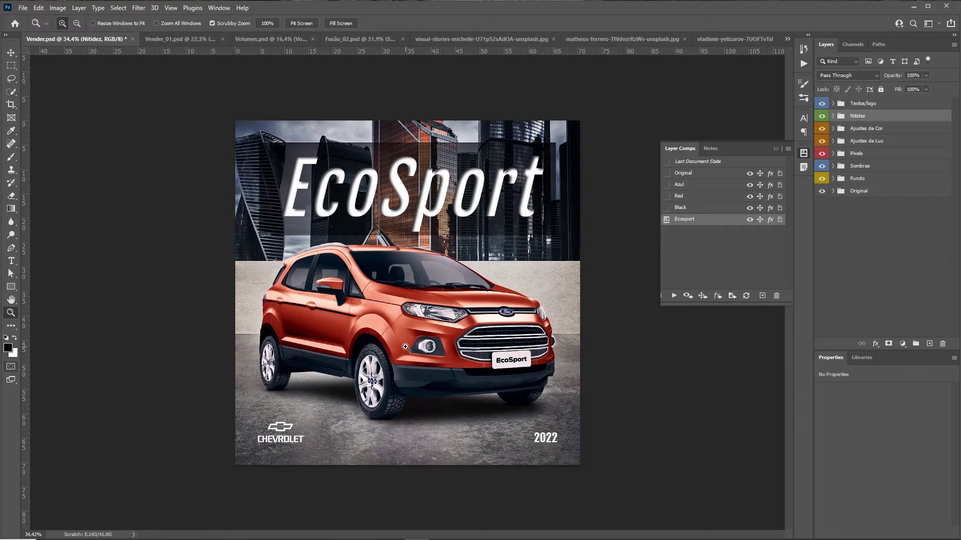
left_click_drag(407, 347, 457, 321)
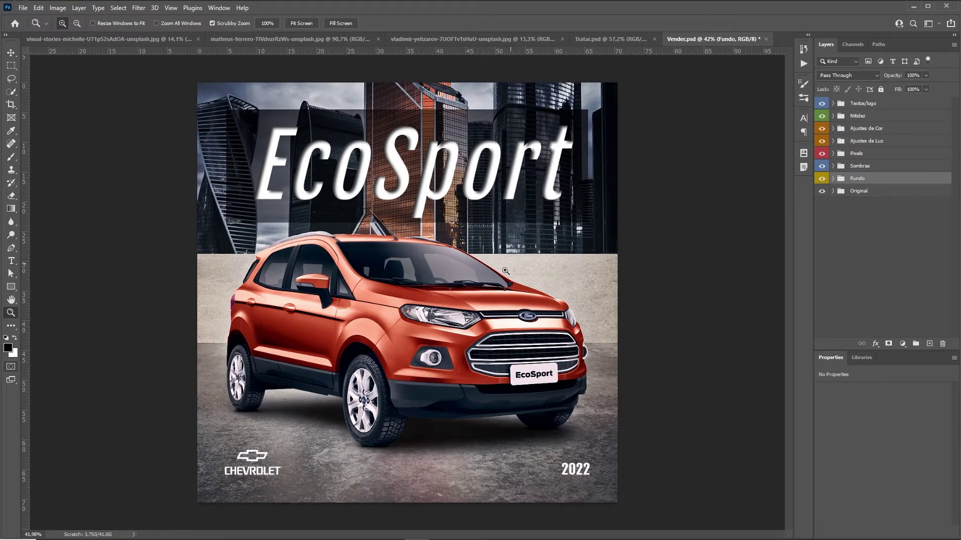
Close Vender.psd without saving the changes and view the portrait in Tratar.psd.
left_click_drag(496, 282, 481, 300)
key("ctrl+w")
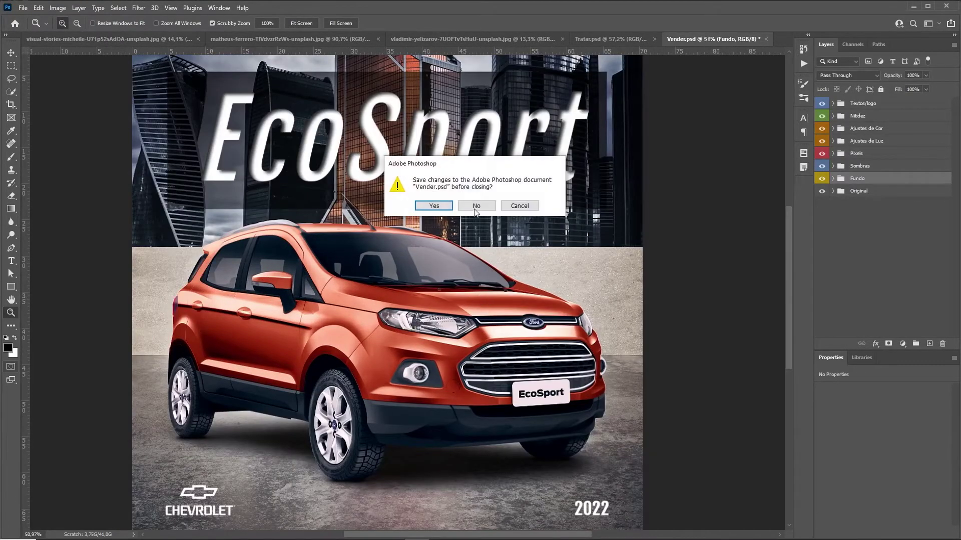
left_click(477, 210)
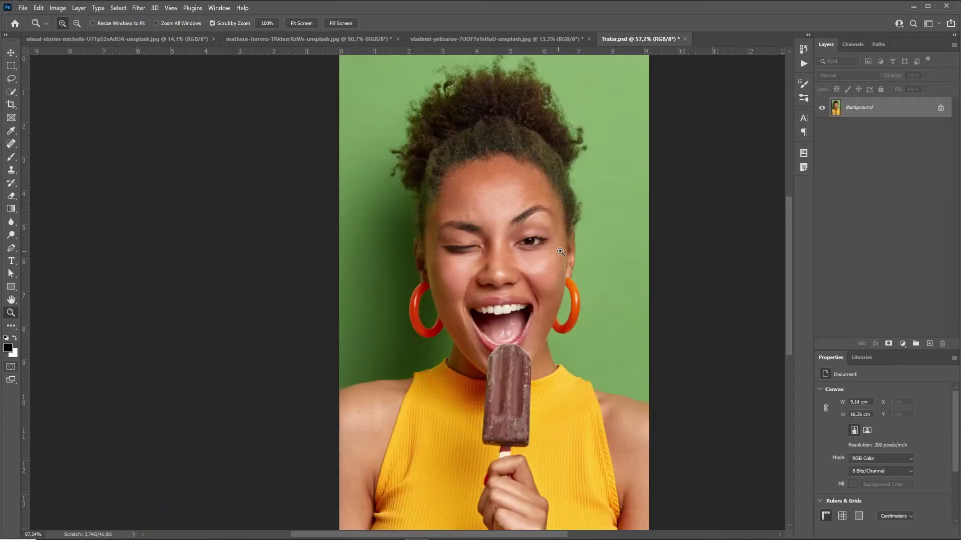
mouse_move(499, 273)
left_mouse_down()
mouse_move(515, 262)
mouse_move(499, 270)
mouse_move(508, 273)
left_mouse_up()
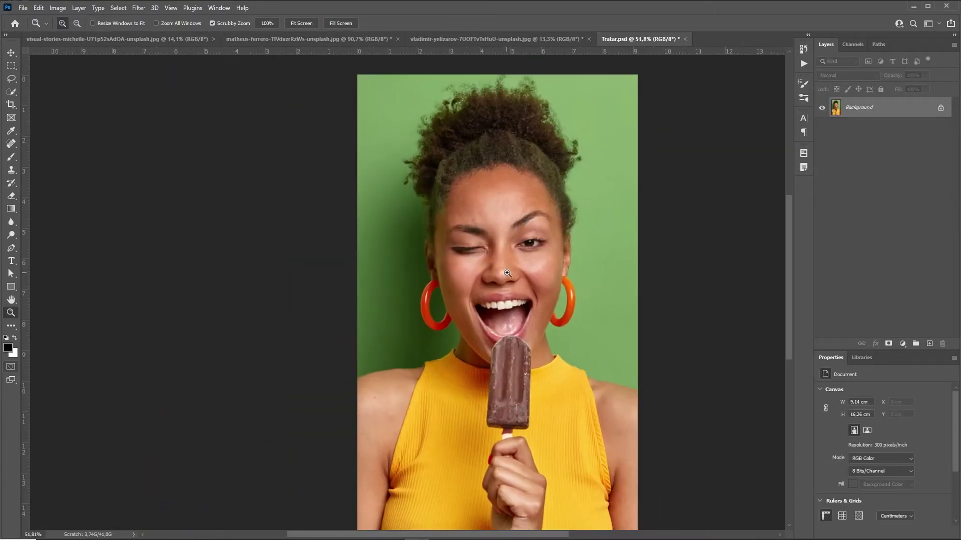
Select a rectangle across the woman's forehead and eyes and add a Black & White adjustment layer limited to it.
key("m")
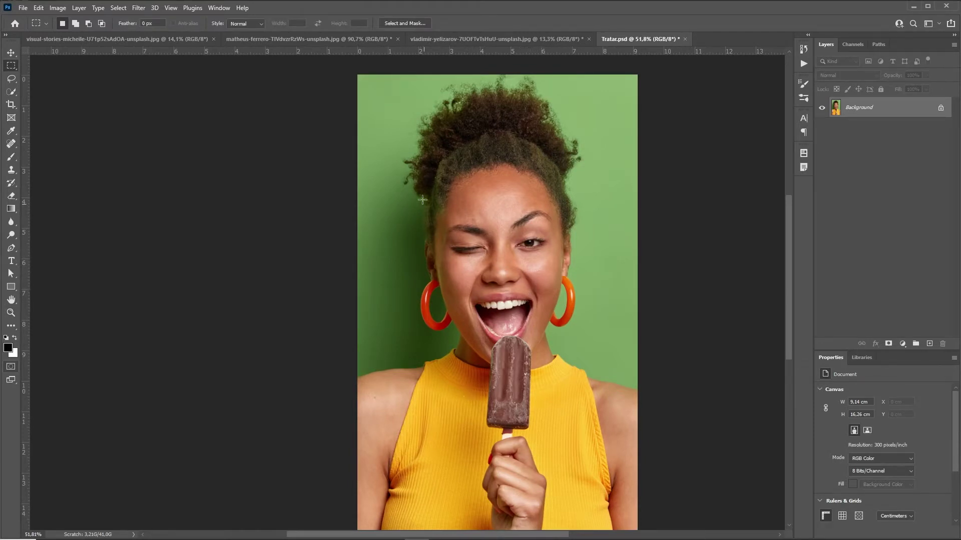
left_click_drag(420, 185, 604, 261)
left_click(12, 93)
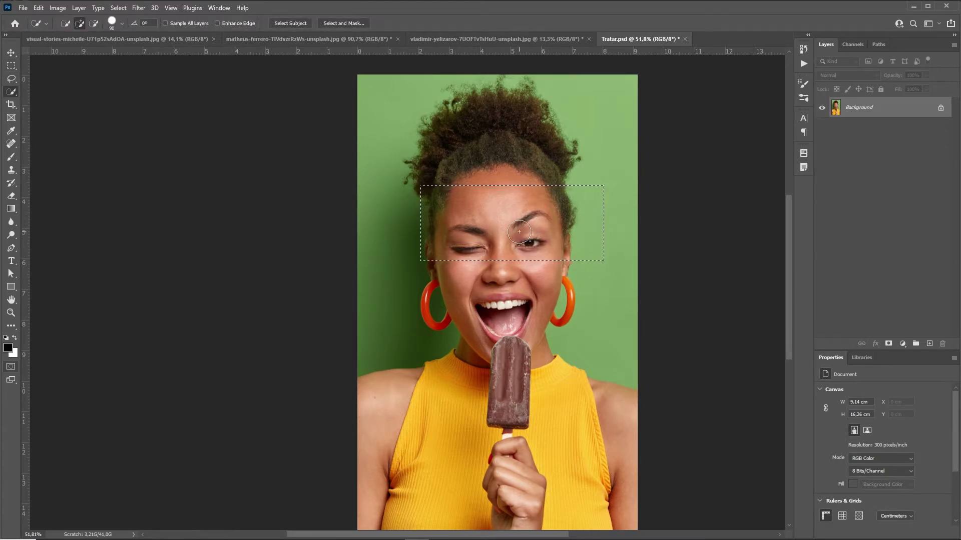
key("l")
mouse_move(538, 208)
left_mouse_down()
mouse_move(494, 214)
mouse_move(513, 195)
left_mouse_up()
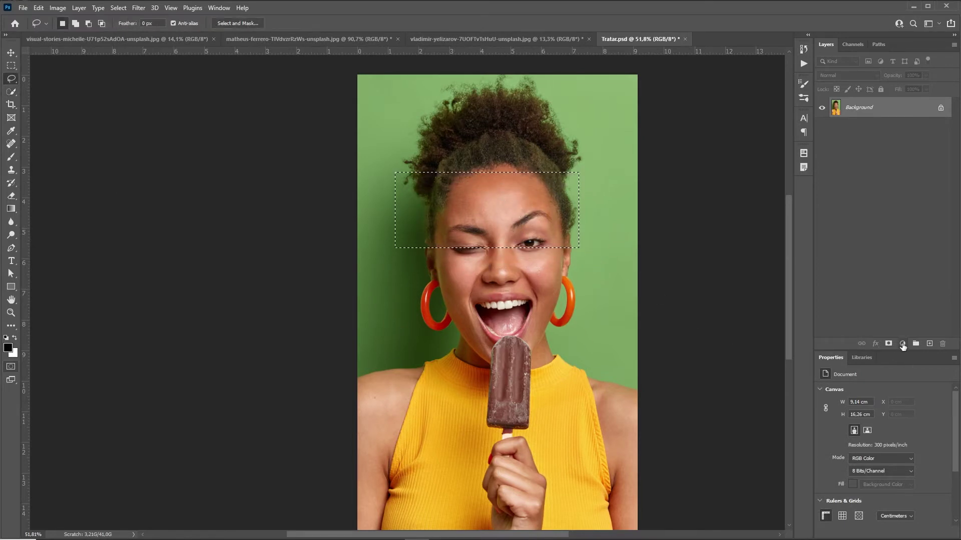
left_click(902, 343)
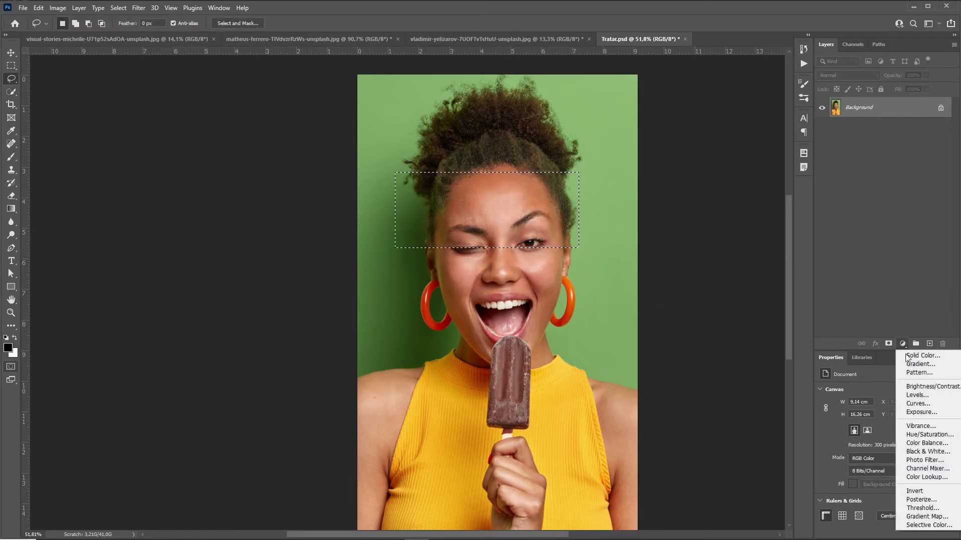
left_click(919, 452)
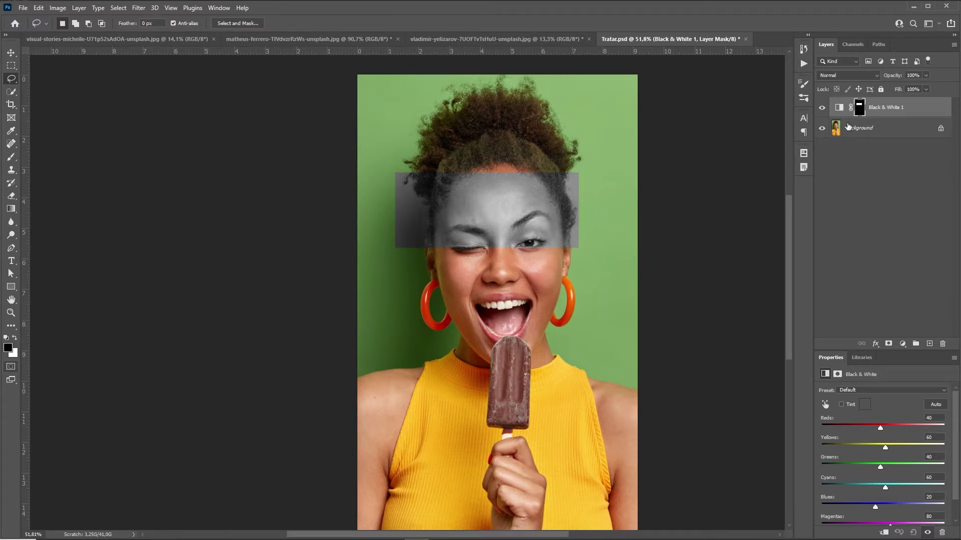
View the Black & White layer's mask on the canvas and return to the normal image view.
key("alt")
left_click(859, 108, "alt")
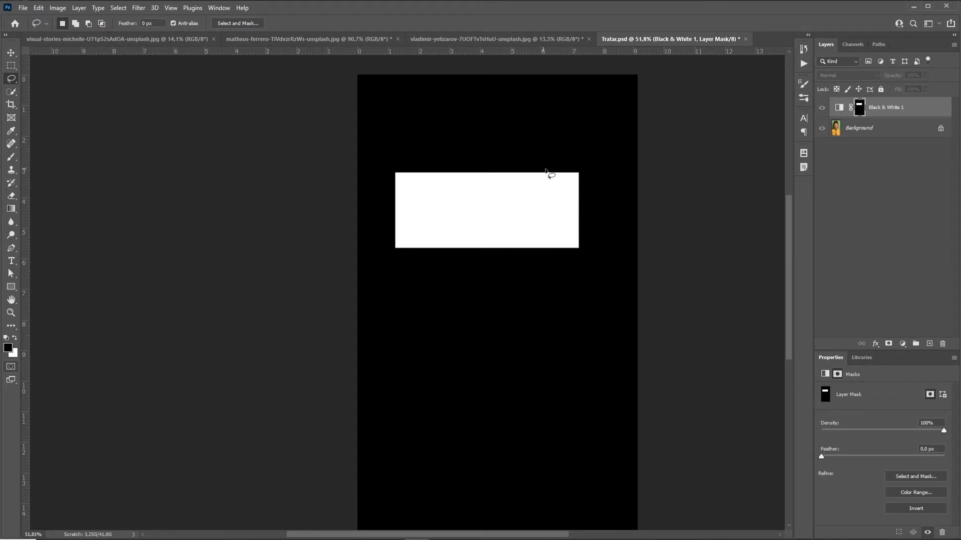
left_click(859, 108, "alt")
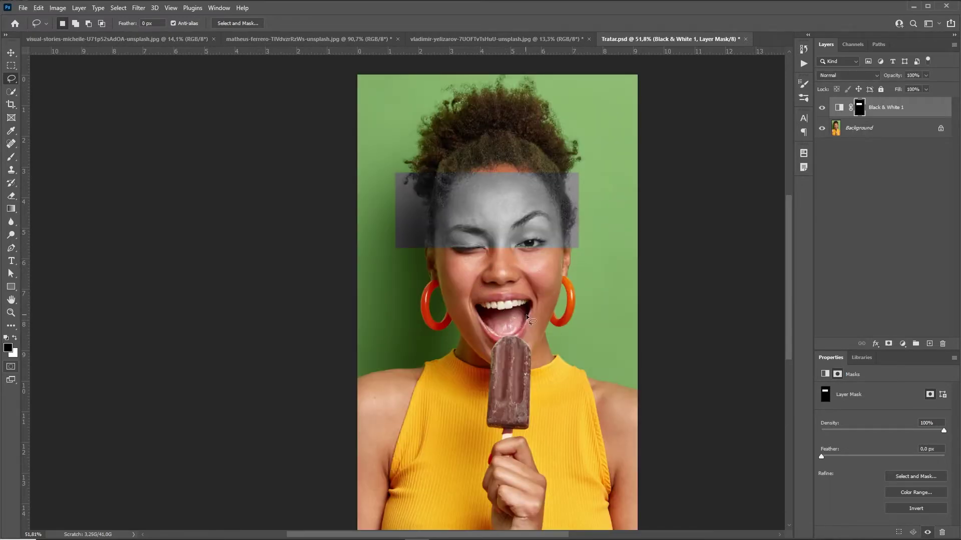
Brush white on the Black & White layer mask over the lower face, the shoulders and parts of the yellow top.
key("b")
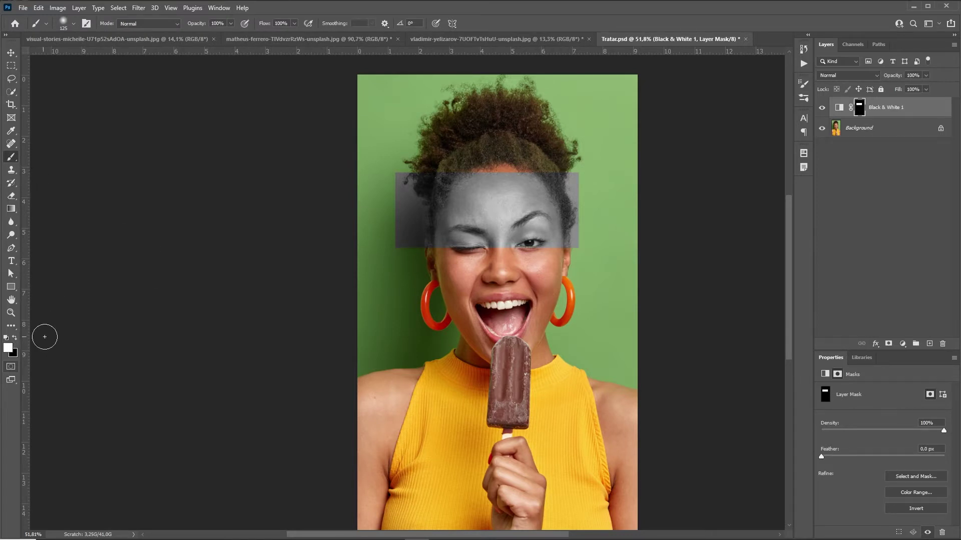
left_click_drag(528, 288, 458, 323)
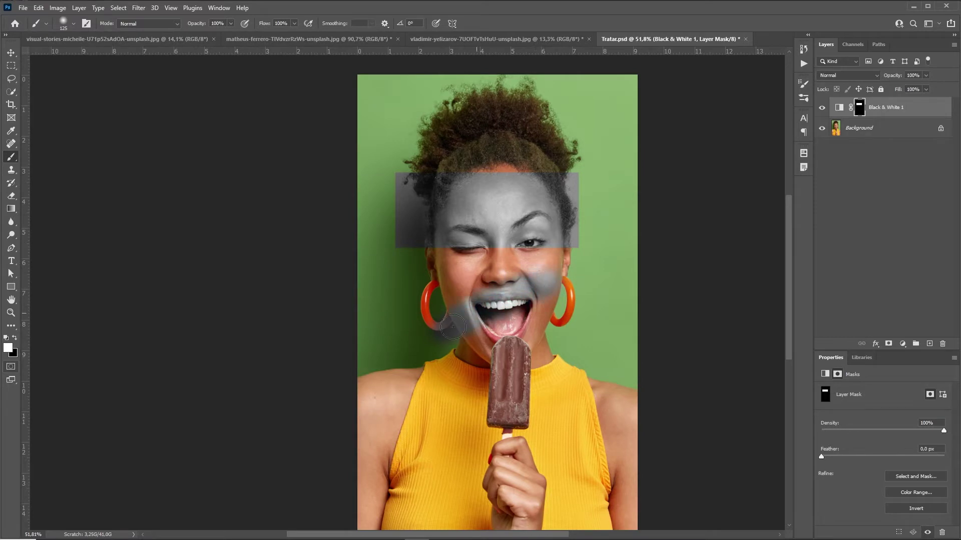
mouse_move(621, 336)
left_mouse_down()
mouse_move(591, 368)
mouse_move(611, 372)
mouse_move(635, 352)
left_mouse_up()
mouse_move(631, 427)
left_mouse_down()
mouse_move(575, 475)
mouse_move(617, 441)
mouse_move(569, 463)
left_mouse_up()
mouse_move(417, 443)
left_mouse_down()
mouse_move(365, 454)
mouse_move(389, 425)
mouse_move(390, 392)
left_mouse_up()
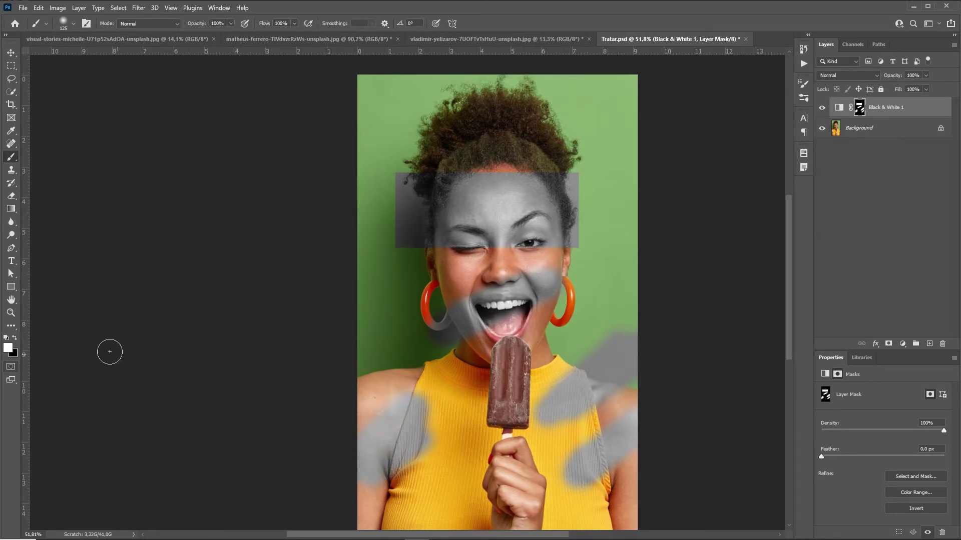
Brush black on the mask over the shoulders and yellow top to restore their color, and delete the Black & White layer.
key("x")
mouse_move(423, 395)
left_mouse_down()
mouse_move(446, 433)
mouse_move(434, 449)
mouse_move(386, 432)
mouse_move(374, 410)
mouse_move(350, 460)
mouse_move(366, 457)
mouse_move(383, 488)
left_mouse_up()
mouse_move(526, 407)
left_mouse_down()
mouse_move(554, 394)
mouse_move(534, 419)
mouse_move(619, 332)
mouse_move(638, 334)
mouse_move(626, 355)
mouse_move(540, 428)
mouse_move(655, 367)
mouse_move(570, 445)
mouse_move(672, 408)
mouse_move(564, 500)
mouse_move(667, 382)
left_mouse_up()
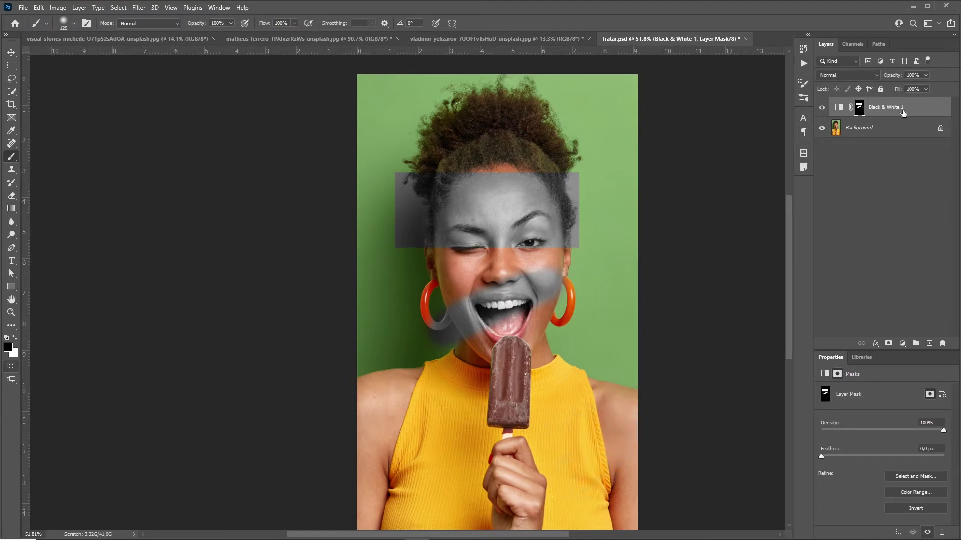
left_click_drag(903, 113, 942, 344)
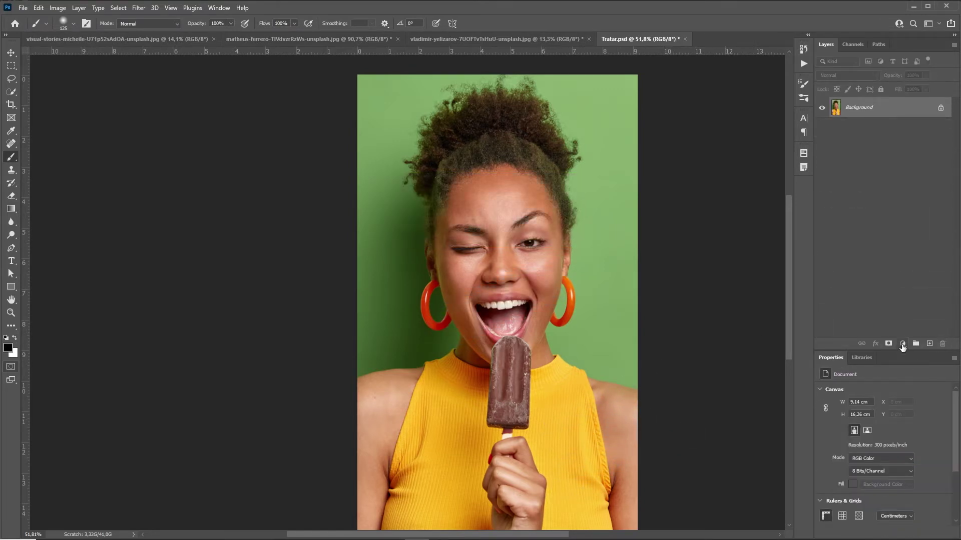
Add a Curves adjustment layer with its mask inverted to black, and pull the curve's white point inward to brighten strongly.
left_click(902, 344)
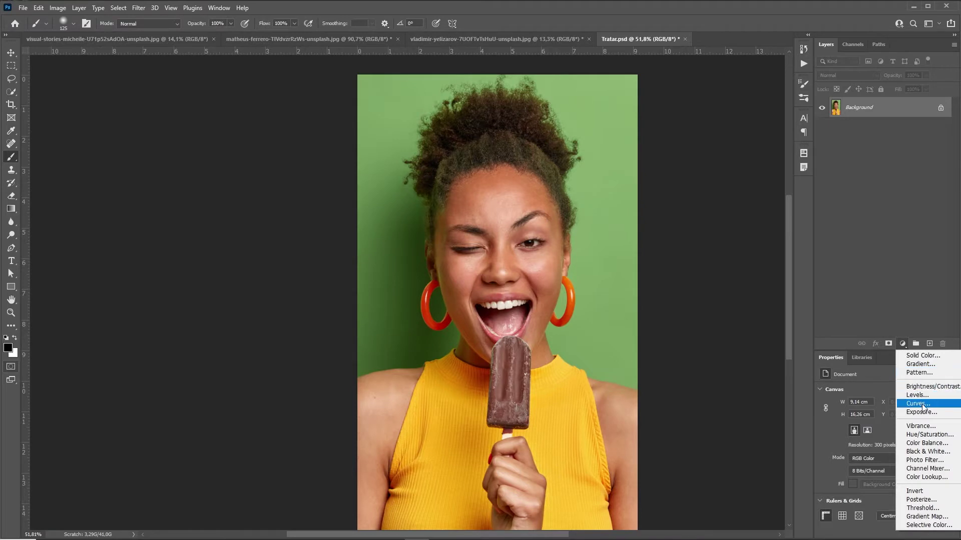
left_click(921, 405)
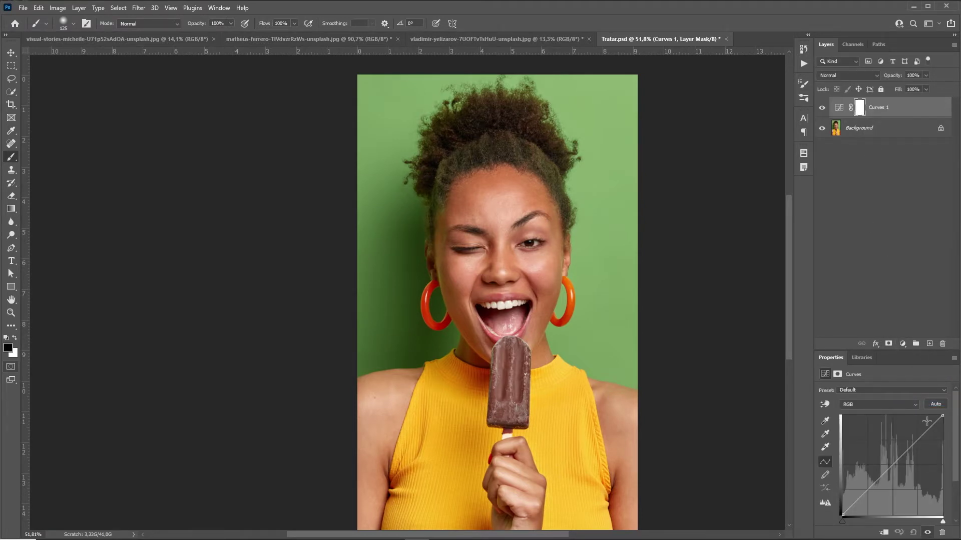
mouse_move(943, 417)
left_mouse_down()
mouse_move(929, 412)
mouse_move(943, 412)
left_mouse_up()
key("ctrl+i")
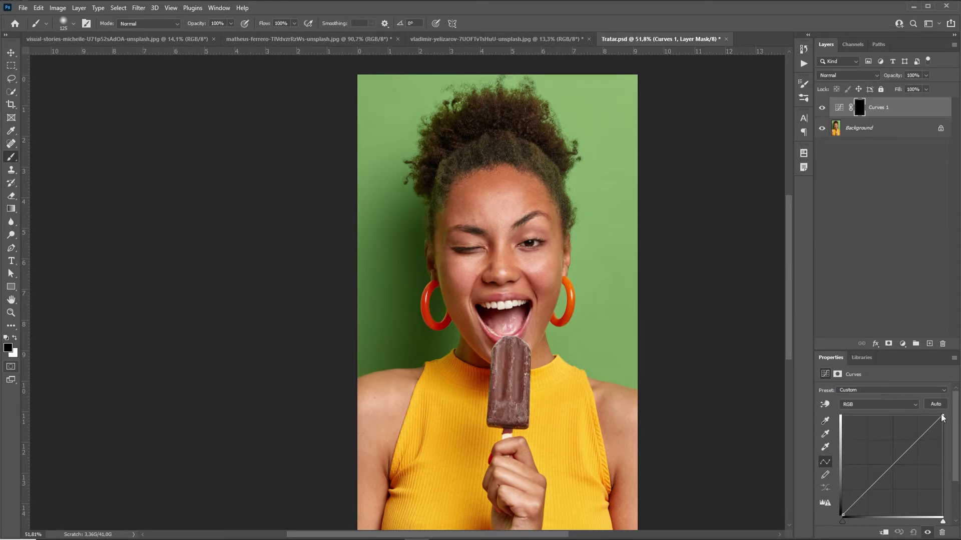
left_click_drag(935, 415, 909, 395)
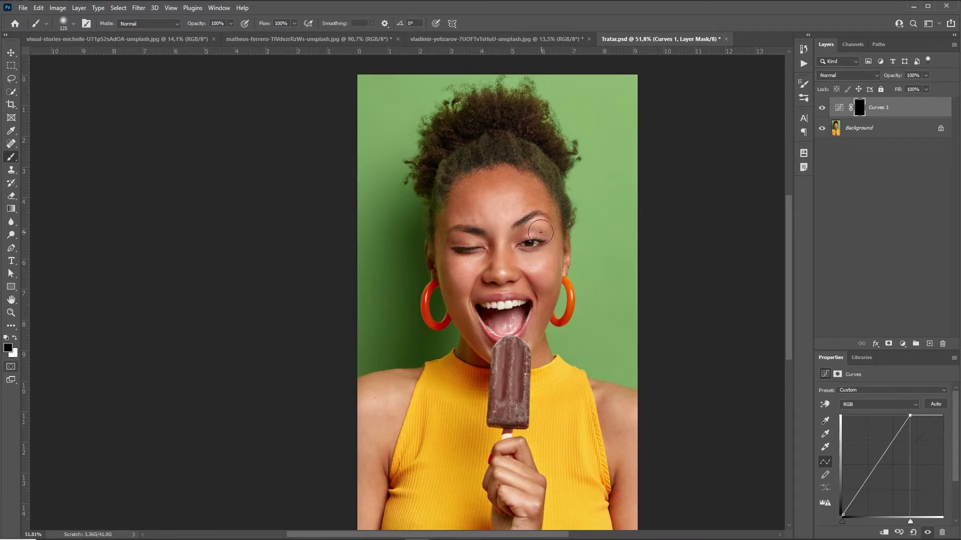
Brush white on the Curves mask to brighten the woman's face, and delete the Curves layer.
key("x")
mouse_move(532, 240)
left_mouse_down()
mouse_move(453, 249)
mouse_move(526, 236)
mouse_move(476, 249)
mouse_move(532, 219)
mouse_move(488, 194)
mouse_move(461, 201)
mouse_move(513, 199)
mouse_move(513, 212)
mouse_move(486, 220)
mouse_move(525, 231)
mouse_move(538, 285)
mouse_move(481, 314)
mouse_move(475, 290)
mouse_move(505, 275)
mouse_move(493, 284)
mouse_move(523, 295)
left_mouse_up()
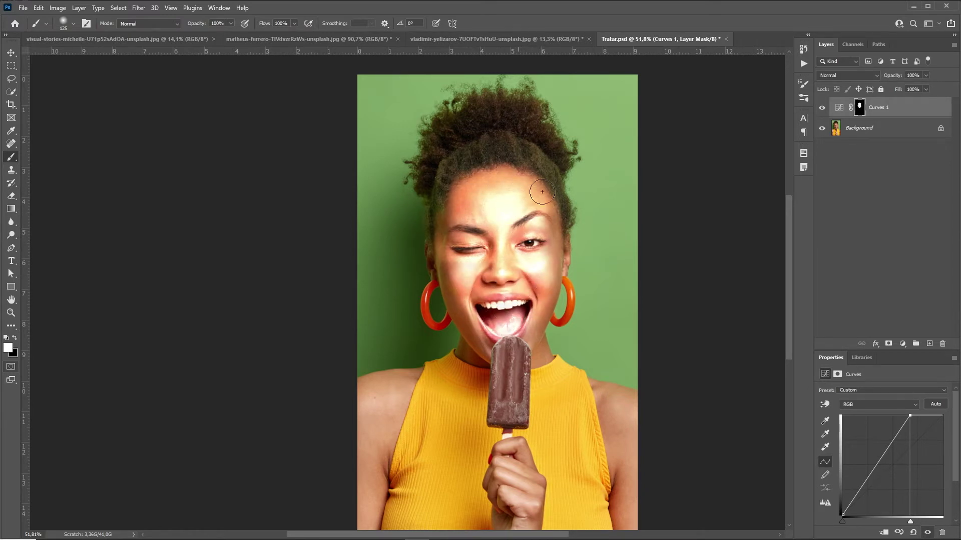
mouse_move(889, 115)
left_mouse_down()
mouse_move(926, 320)
mouse_move(942, 343)
left_mouse_up()
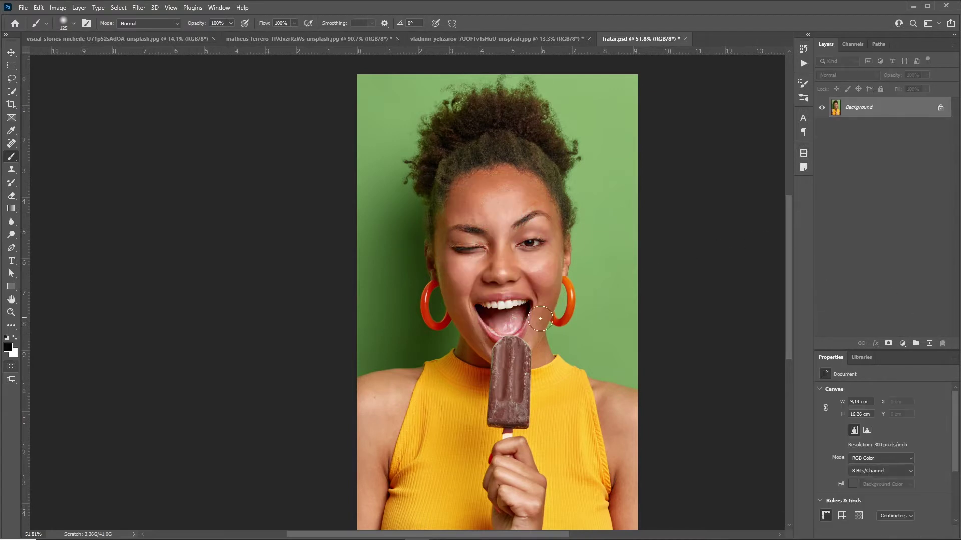
Lasso an irregular area around the woman's face and turn the selection into a layer mask on the photo.
key("l")
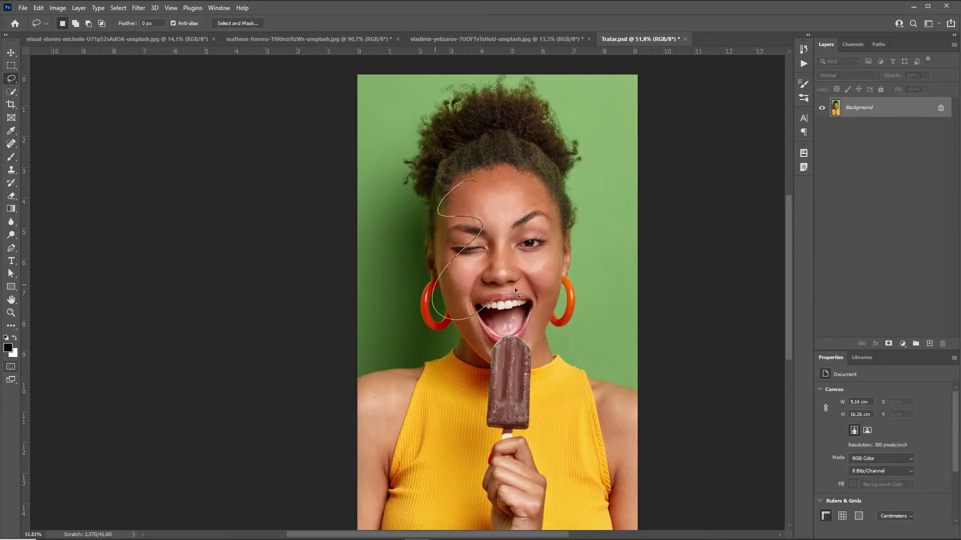
left_click_drag(479, 175, 480, 176)
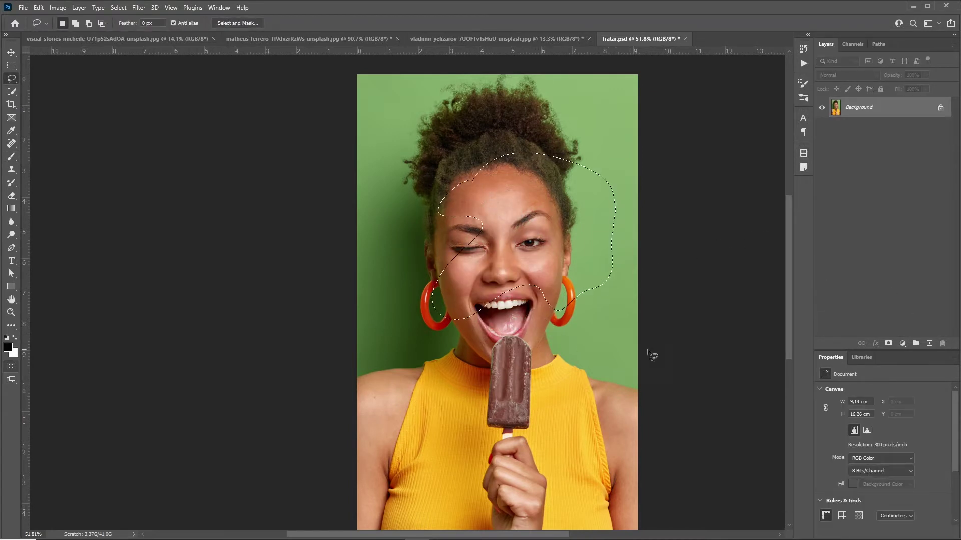
left_click(889, 345)
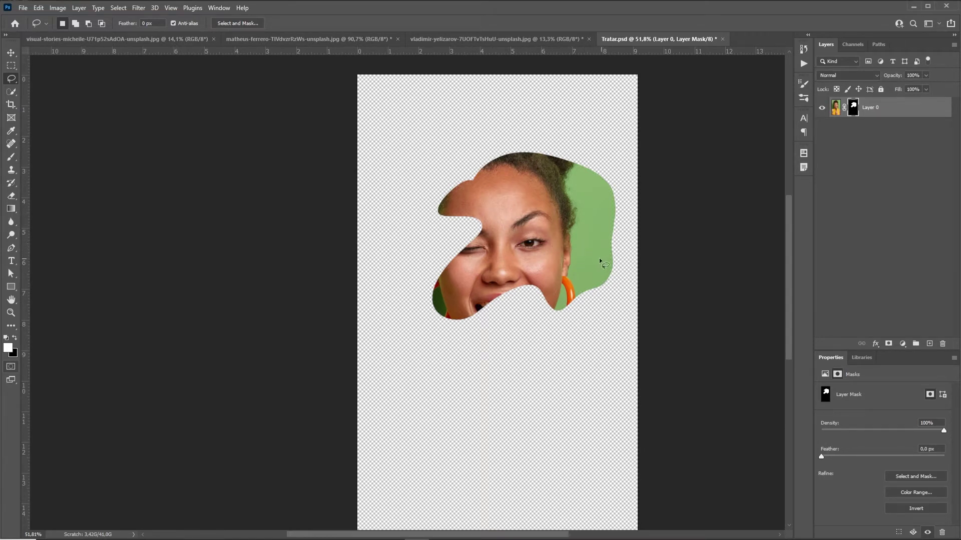
Disable and re-enable the photo's layer mask, and delete the mask from the layer.
left_click(853, 108, "shift")
left_click(854, 111, "shift")
left_click_drag(852, 110, 946, 345)
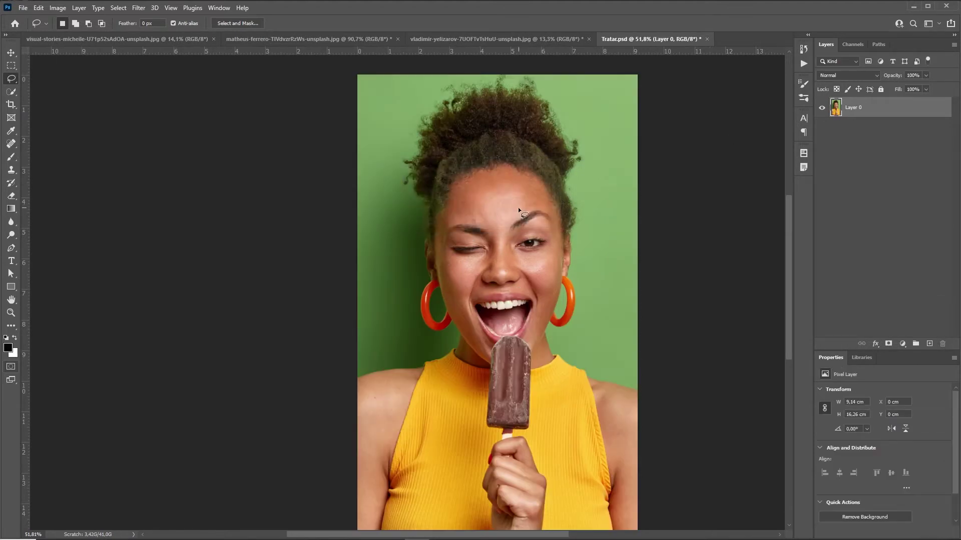
Close Tratar.psd without saving and view the three remaining photos side by side, with the standing model's photo shown whole.
left_click_drag(545, 256, 522, 256)
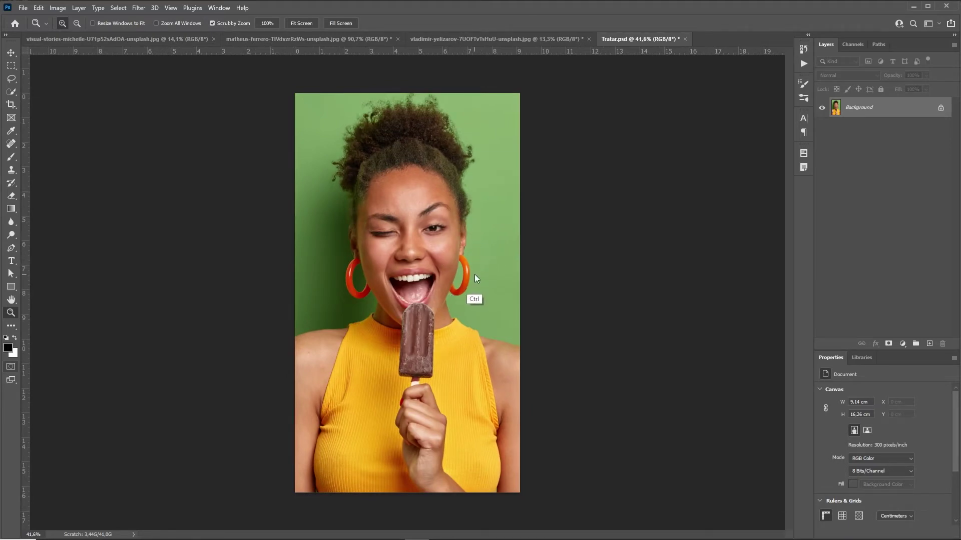
key("ctrl+w")
left_click(479, 205)
left_click_drag(548, 278, 461, 279)
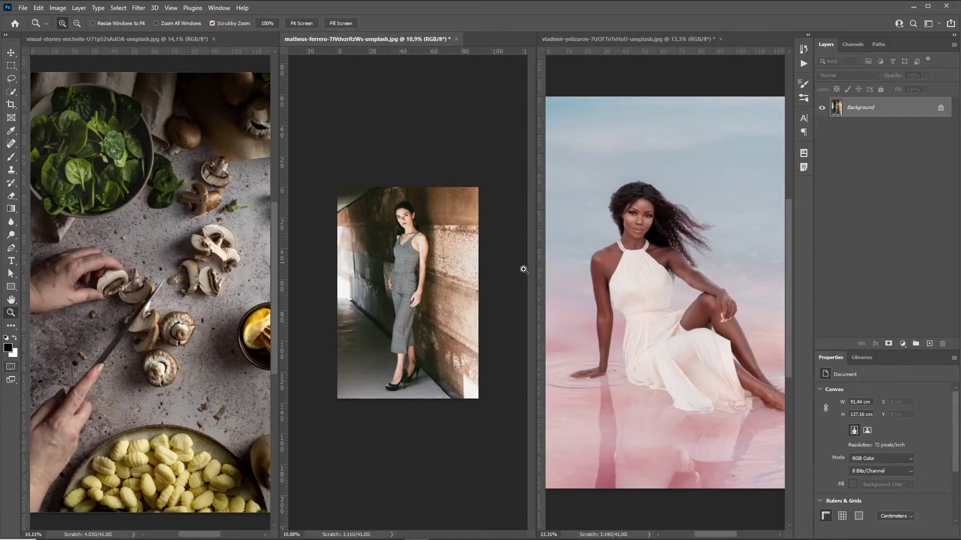
Select the standing model's rear lower leg with the Object Selection tool and display the selection in Quick Mask mode.
left_click_drag(521, 270, 465, 300)
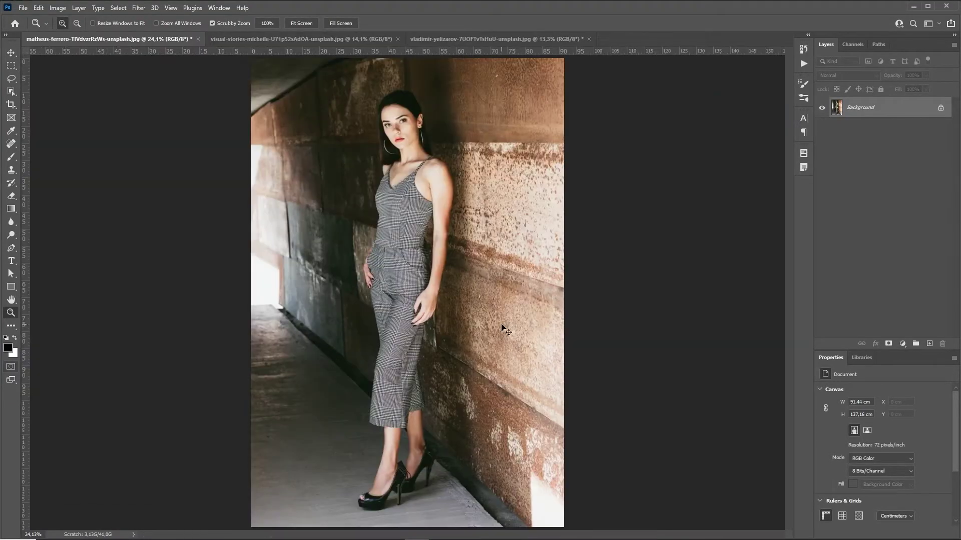
left_click_drag(405, 497, 576, 365)
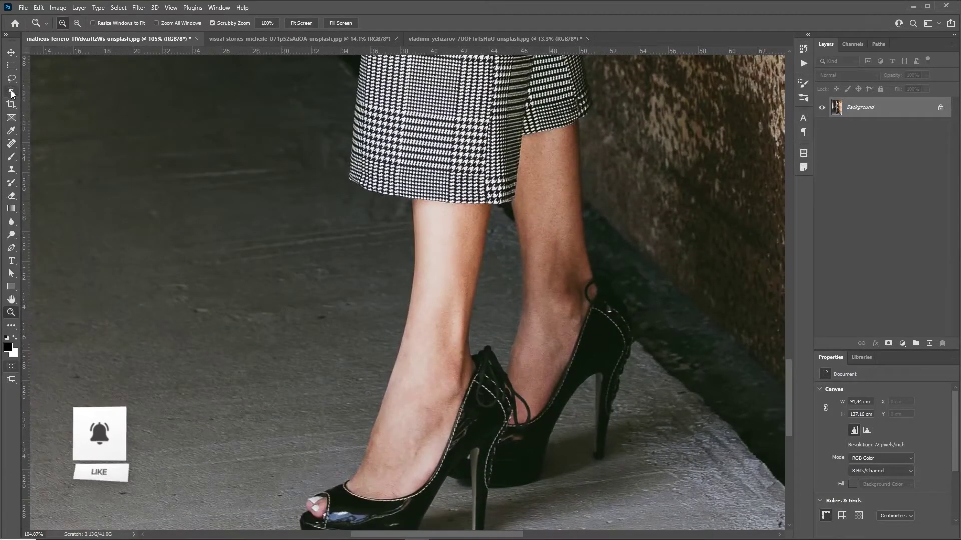
left_click(11, 92)
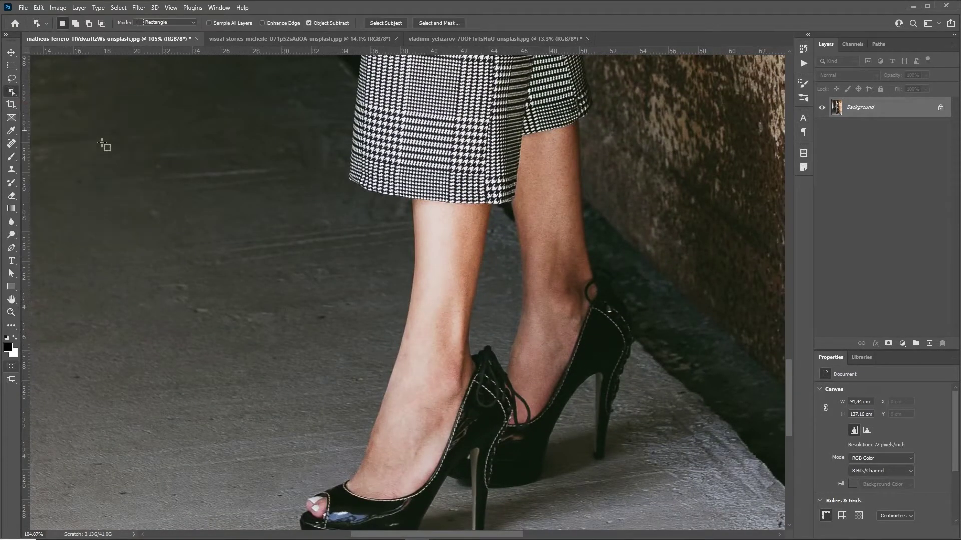
left_click_drag(501, 115, 606, 440)
key("q")
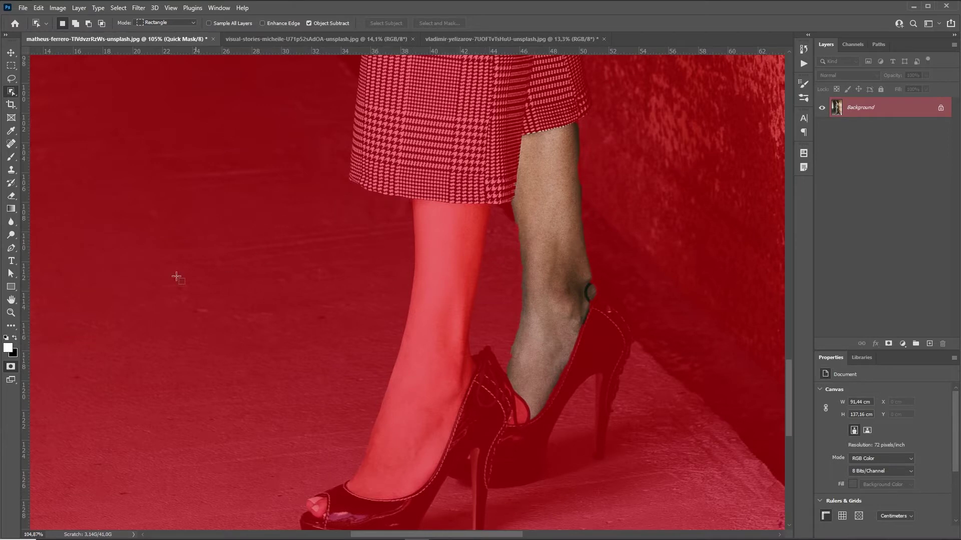
Keep the red overlay but set the Quick Mask color to indicate Selected Areas, and show the leg selection as a quick mask again.
double_click(11, 368)
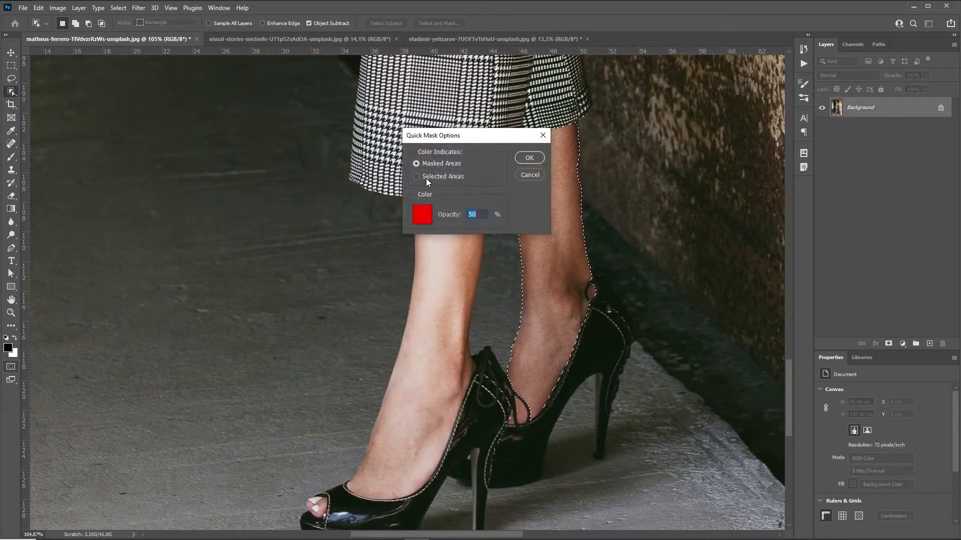
left_click(541, 157)
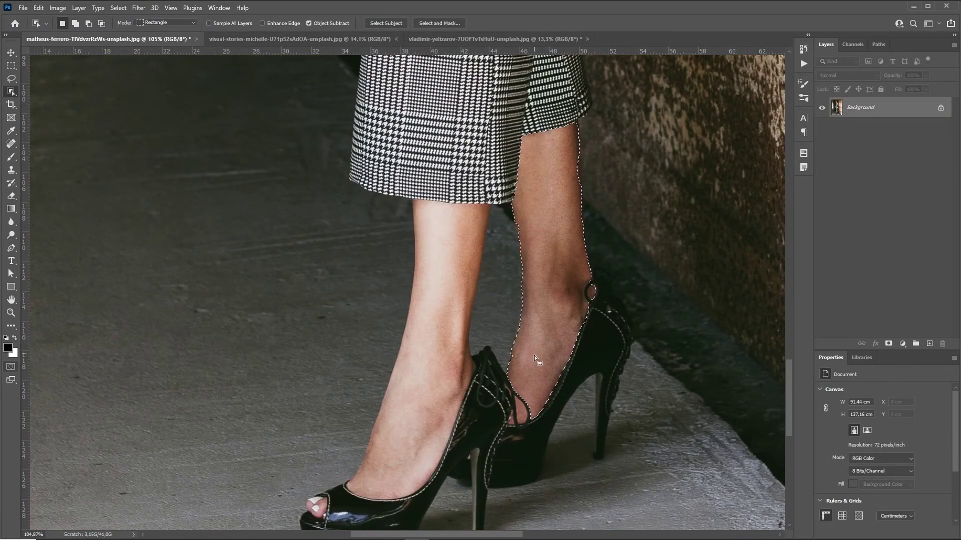
key("q")
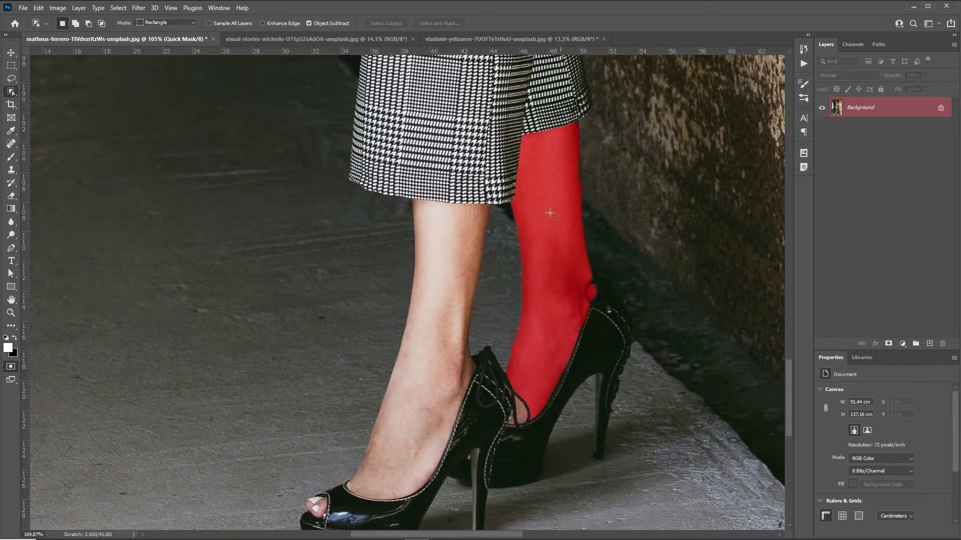
Reduce the brush to 15 and paint the missed skin patches between the front shoe's laces into the quick mask with black.
key("b")
scroll(525, 380, "up", 5)
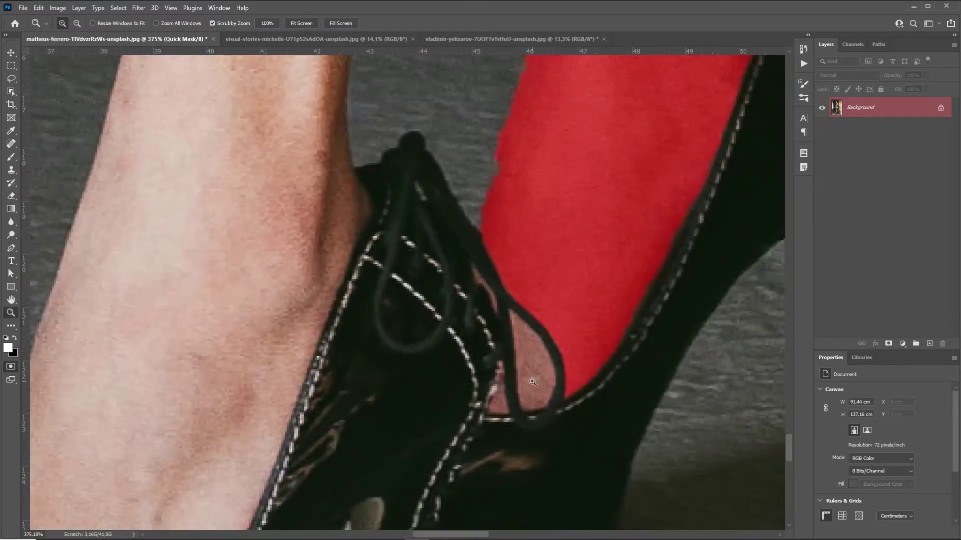
key("bracketleft")
key("bracketleft")
key("bracketleft")
key("bracketleft")
key("bracketleft")
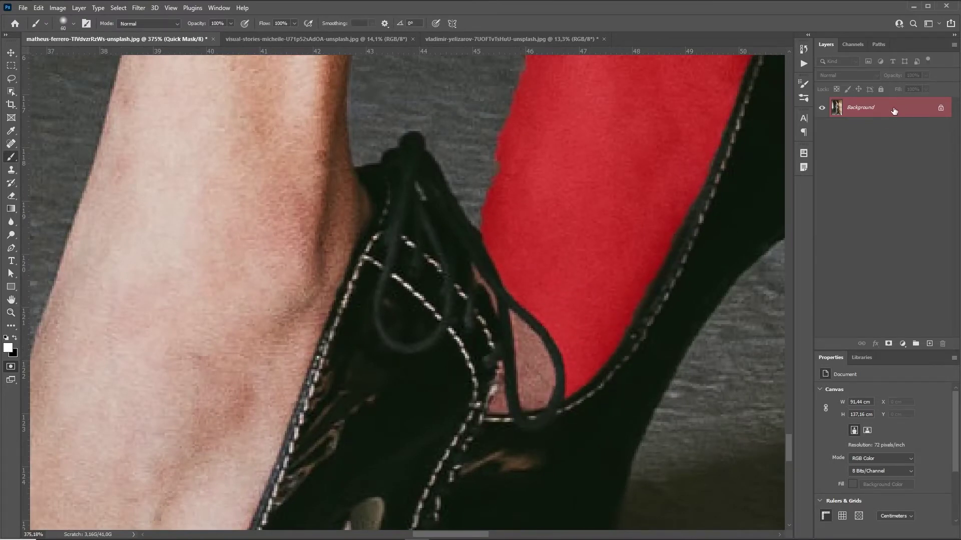
key("bracketleft")
key("bracketleft")
key("bracketleft")
key("bracketleft")
key("bracketleft")
key("bracketleft")
key("bracketleft")
key("bracketleft")
mouse_move(558, 291)
left_mouse_down()
mouse_move(584, 352)
mouse_move(527, 350)
mouse_move(513, 322)
mouse_move(542, 369)
mouse_move(536, 398)
mouse_move(529, 394)
mouse_move(539, 395)
mouse_move(542, 364)
mouse_move(533, 362)
mouse_move(526, 390)
mouse_move(501, 407)
left_mouse_up()
key("ctrl+z")
key("x")
left_click_drag(618, 266, 548, 417)
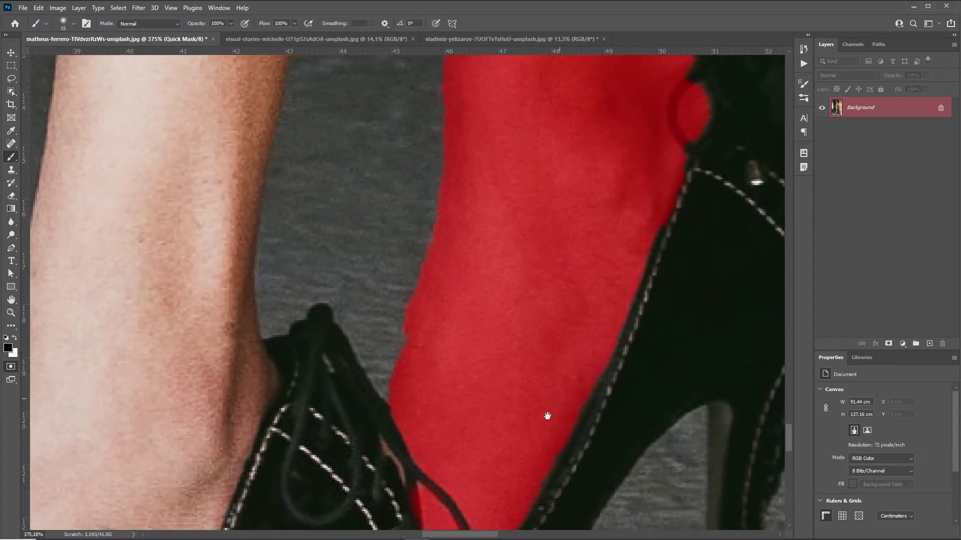
Refine the quick mask with white around the shoe loop behind the ankle, and convert the mask back to a selection.
key("x")
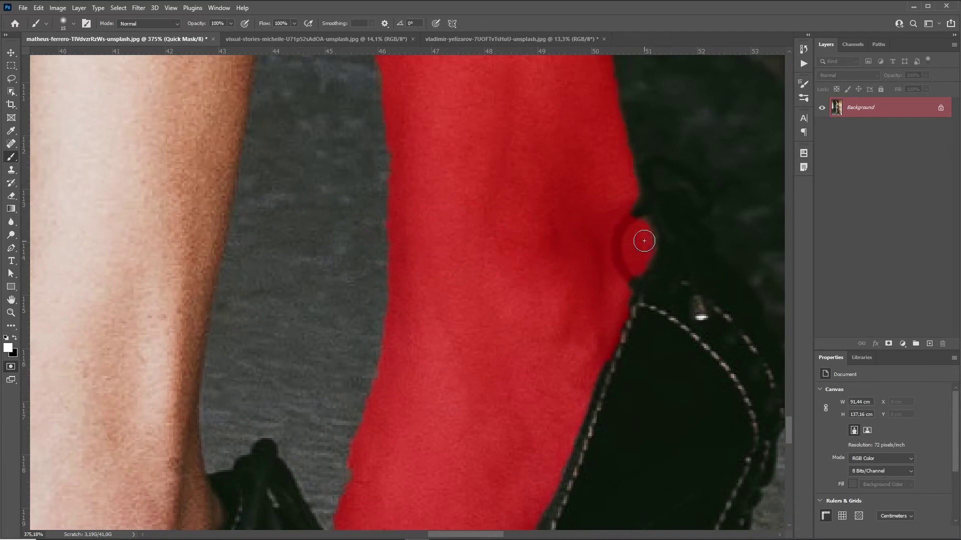
mouse_move(645, 247)
left_mouse_down()
mouse_move(653, 222)
mouse_move(637, 261)
mouse_move(637, 230)
mouse_move(648, 273)
mouse_move(653, 255)
mouse_move(640, 262)
mouse_move(637, 235)
mouse_move(639, 268)
left_mouse_up()
key("x")
key("q")
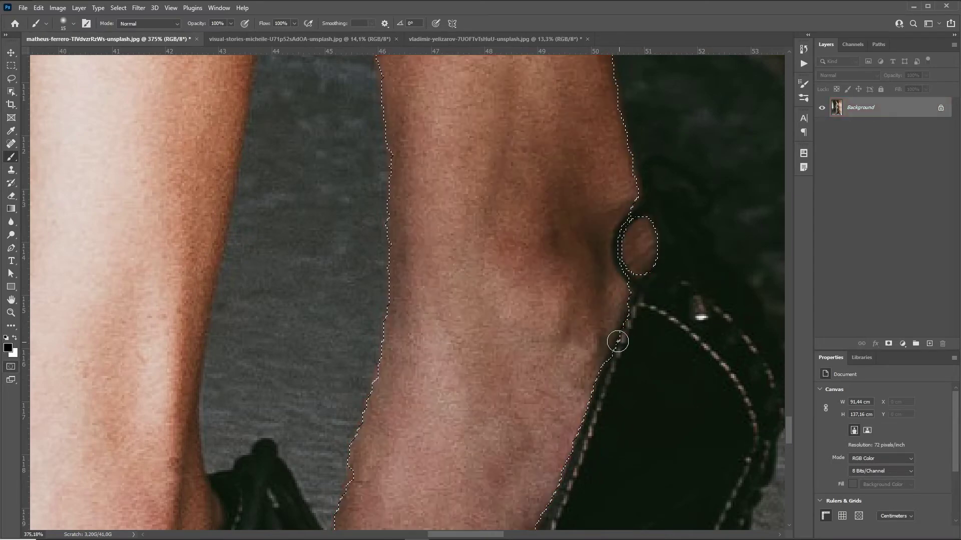
Paint a test stroke on the background beside the ankle in Quick Mask mode, view it as a selection, and undo the stroke.
key("z")
left_click_drag(530, 342, 485, 374)
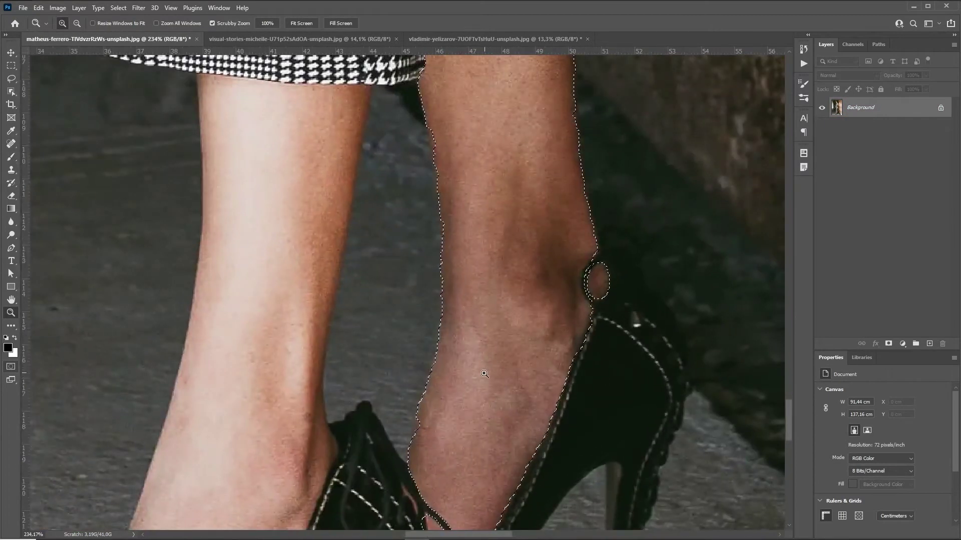
key("q")
key("b")
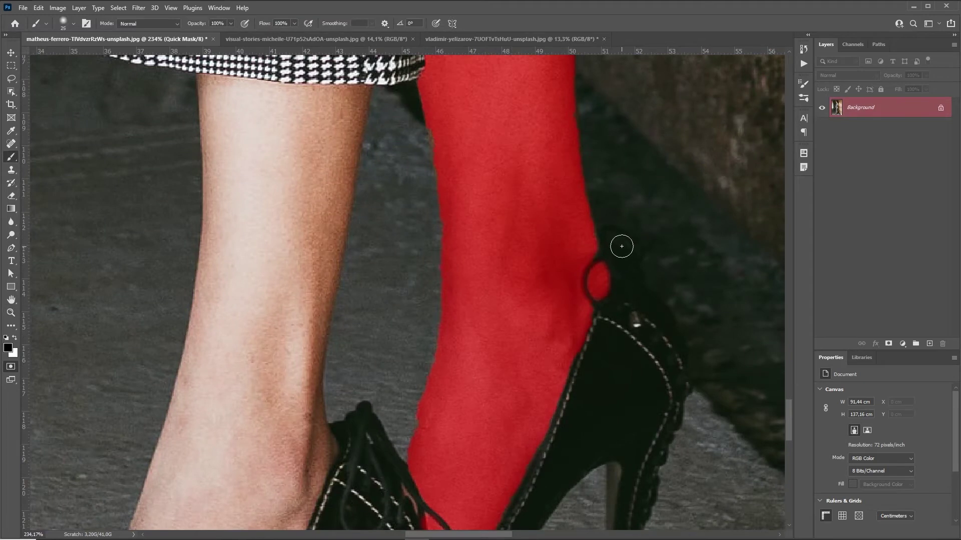
left_click_drag(603, 203, 703, 163)
key("q")
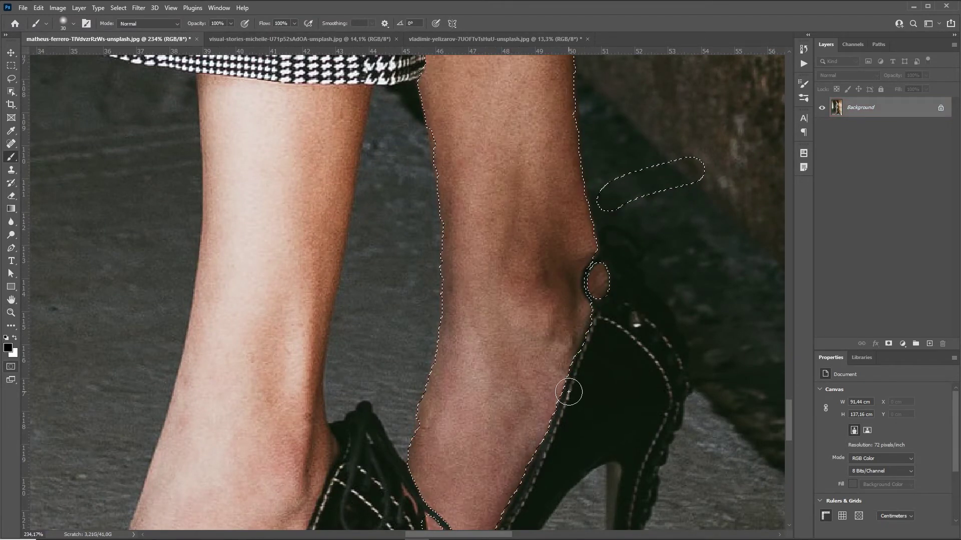
key("q")
key("ctrl+z")
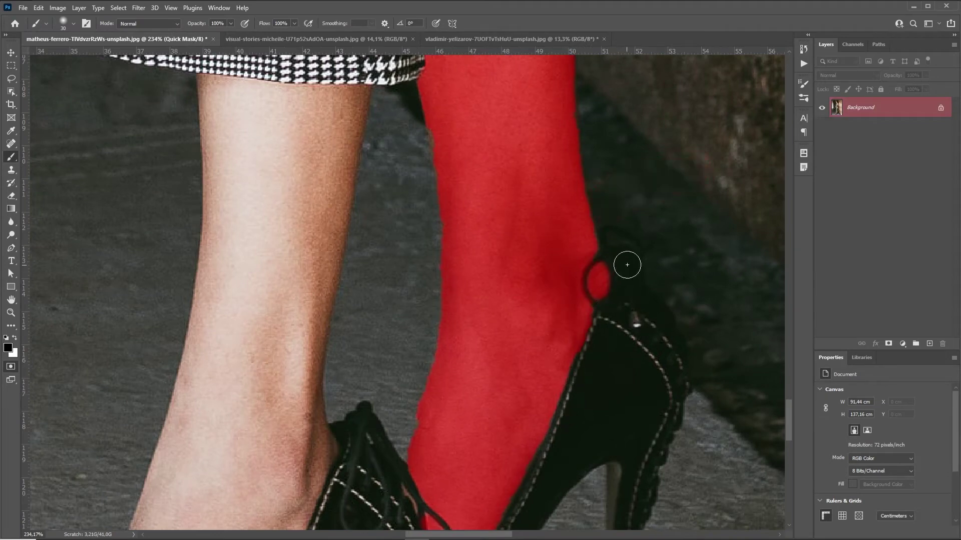
Leave Quick Mask mode, bring the leg selection into Select and Mask, and accept it with Feather at 0 px and Contrast at 0%.
key("z")
mouse_move(624, 264)
left_mouse_down()
mouse_move(583, 240)
mouse_move(567, 267)
mouse_move(561, 253)
mouse_move(621, 277)
left_mouse_up()
key("q")
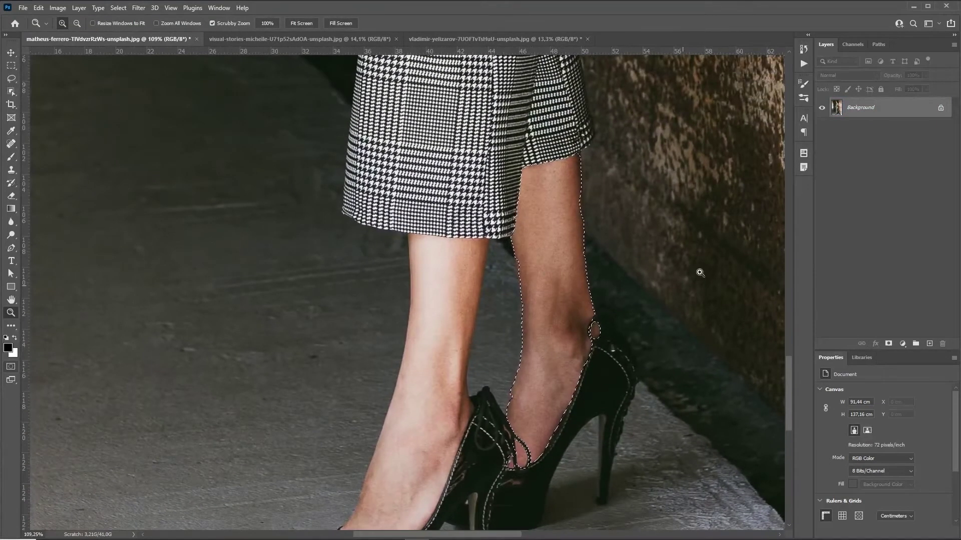
left_click(118, 7)
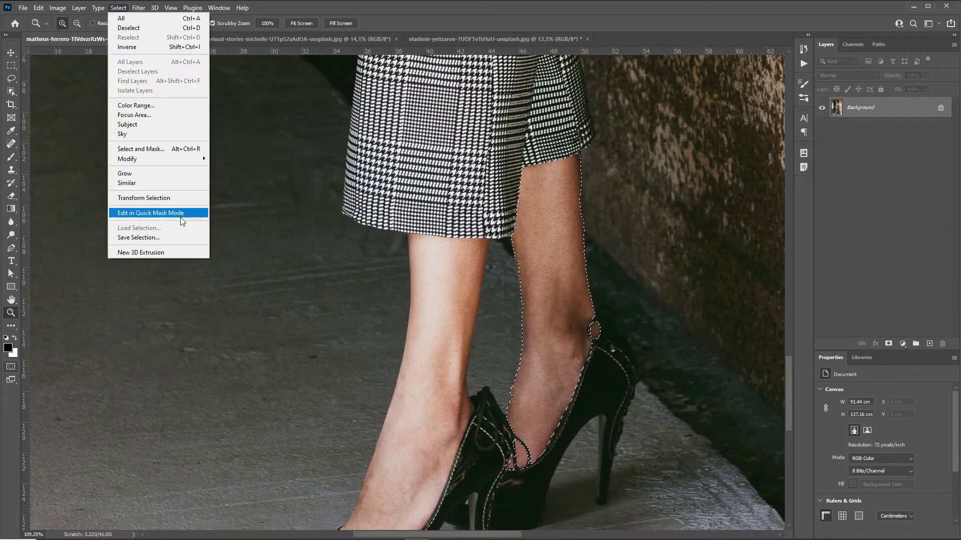
left_click(140, 149)
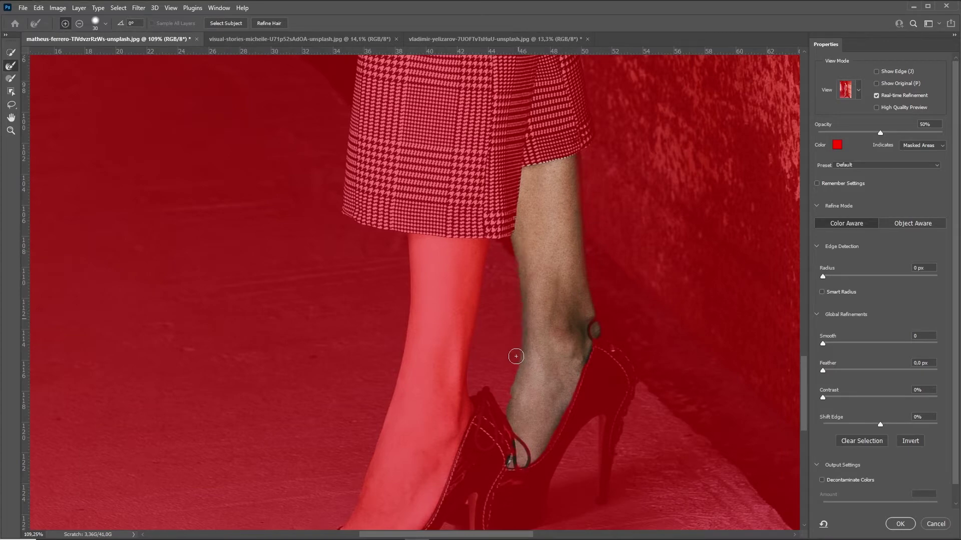
left_click(900, 525)
Add a Curves adjustment layer masked to the selected leg and raise the curve's midtones to brighten the skin.
left_click(572, 262)
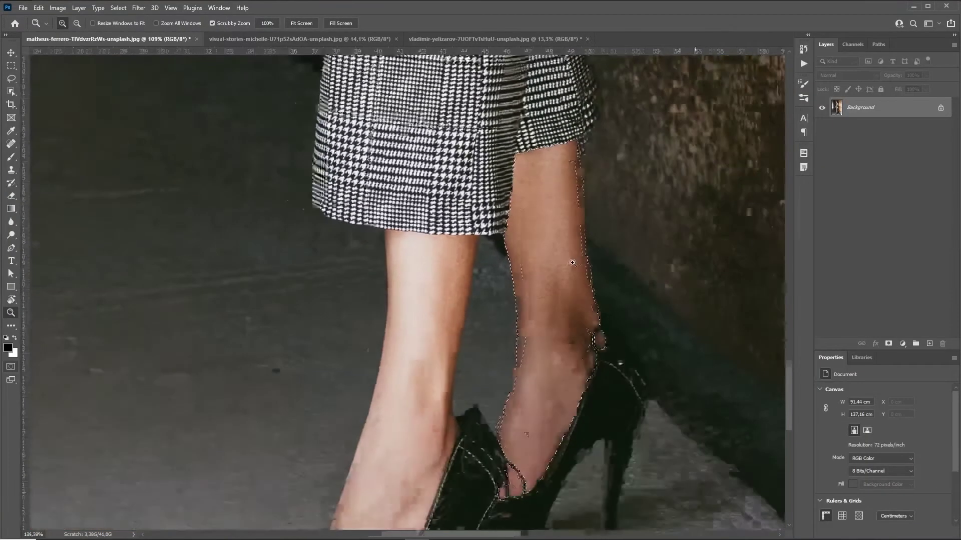
scroll(572, 262, "down", 4)
left_click(902, 344)
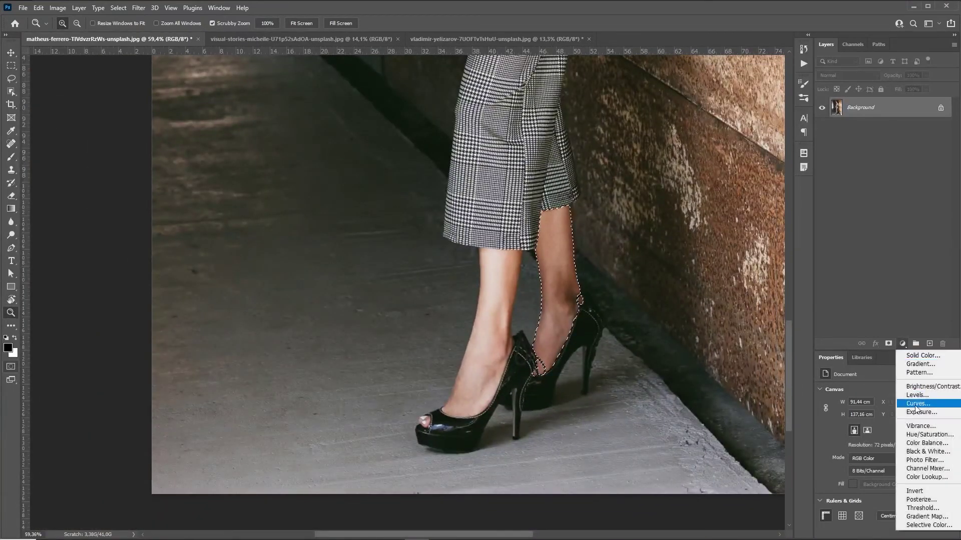
left_click(917, 404)
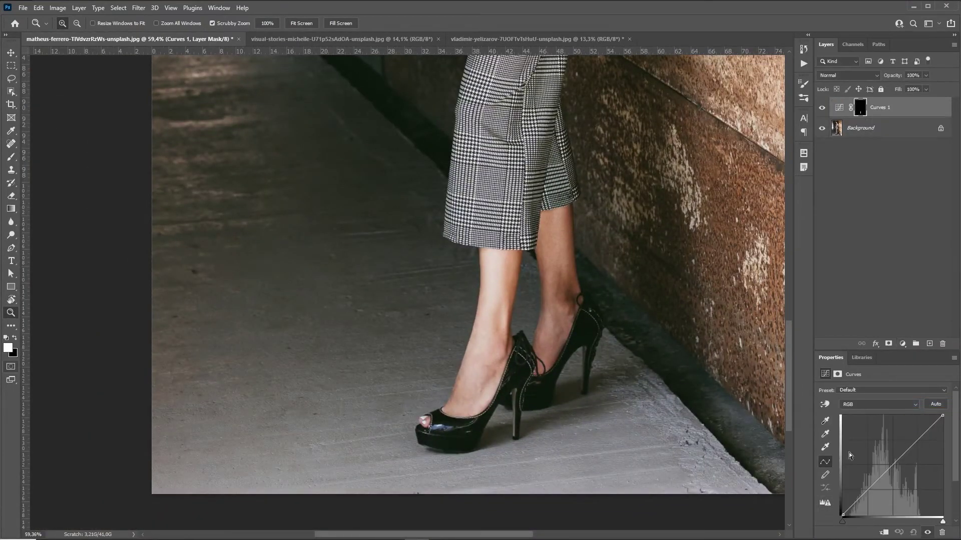
left_click_drag(892, 465, 883, 459)
Toggle the Curves layer's visibility off and on to compare the leg before and after across the whole photo.
left_click_drag(584, 296, 514, 275)
left_click(823, 111)
left_click(822, 111)
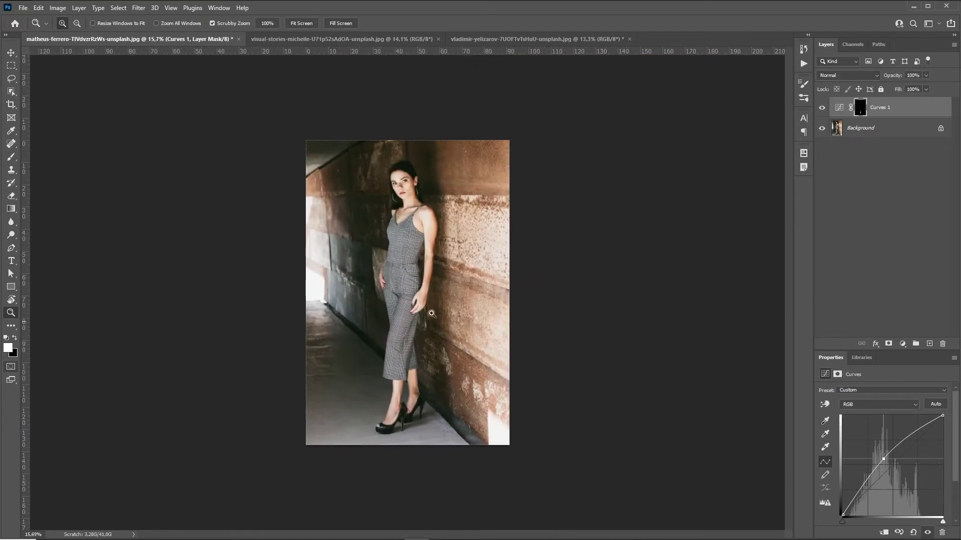
left_click(826, 110)
left_click(821, 111)
left_click_drag(376, 281, 411, 258)
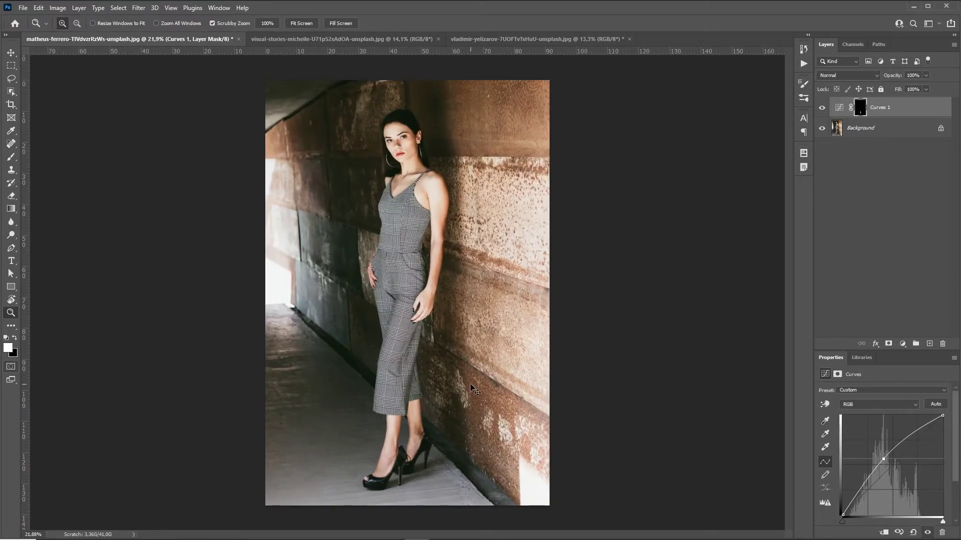
Close the standing model's photo without saving and bring up the food photo, framed on the spinach bowl.
key("ctrl+w")
left_click(476, 206)
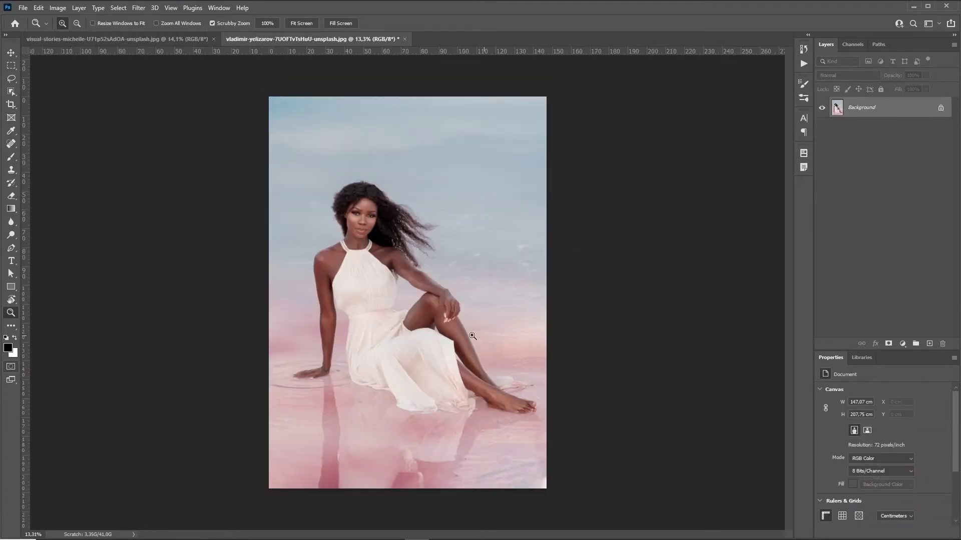
key("ctrl+Tab")
scroll(538, 289, "up", 3)
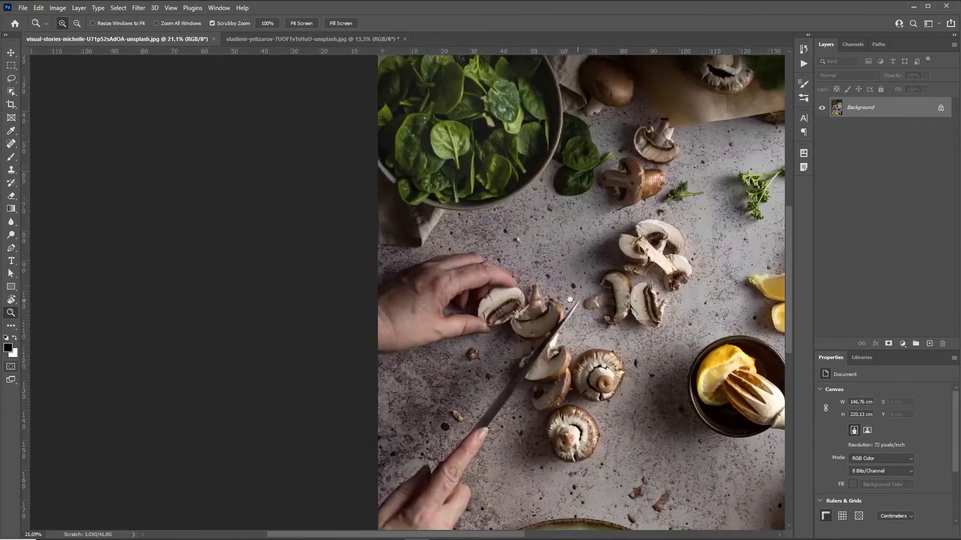
scroll(538, 288, "down", 5)
scroll(538, 289, "up", 3)
left_click_drag(420, 135, 575, 371)
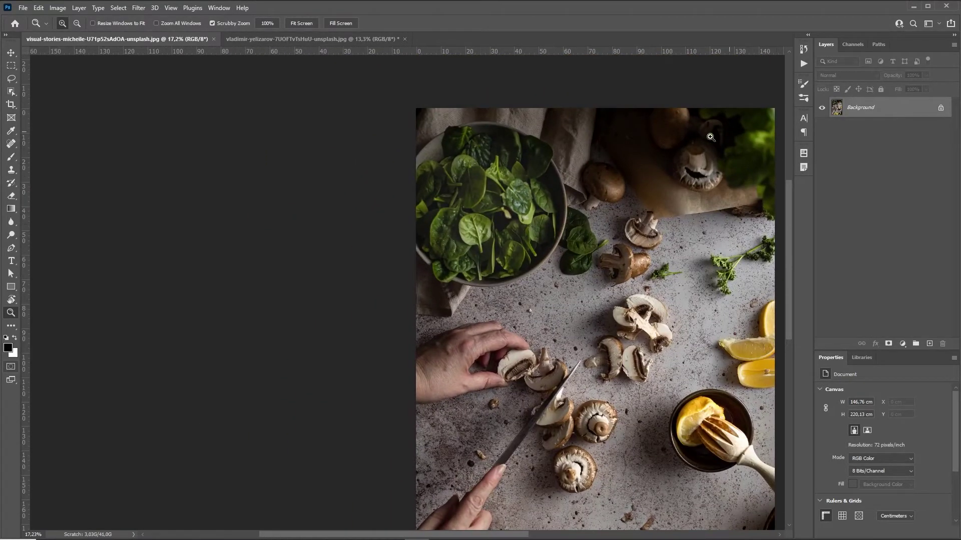
scroll(453, 193, "up", 1)
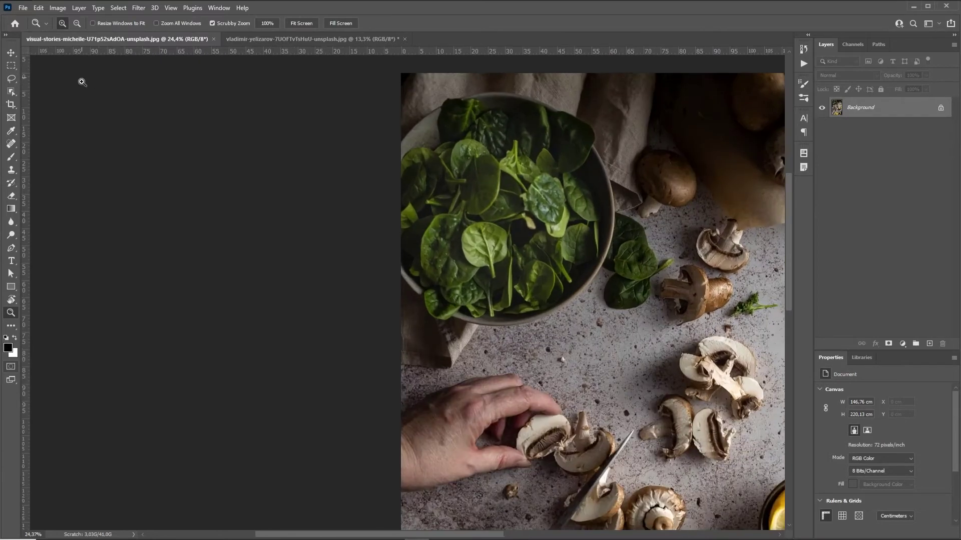
Select the spinach in the bowl using the Quick Selection tool with a brush size of 250.
left_click(11, 92)
right_click(11, 91)
left_click(50, 102)
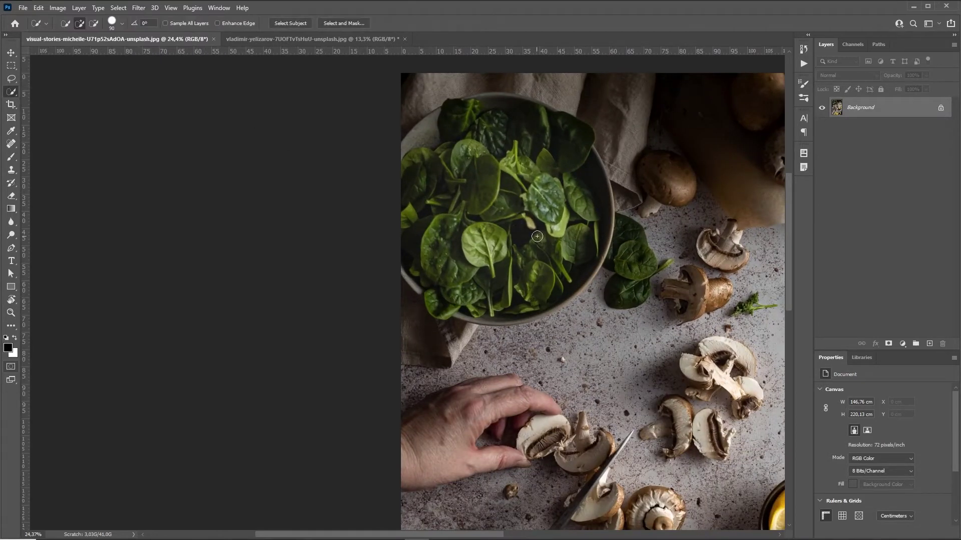
key("bracketright")
key("bracketright")
key("bracketright")
mouse_move(496, 247)
left_mouse_down()
mouse_move(493, 192)
mouse_move(470, 133)
mouse_move(515, 140)
mouse_move(553, 200)
mouse_move(550, 179)
mouse_move(462, 269)
left_mouse_up()
Subtract the exposed parts of the bowl around the spinach leaves from the selection.
key("alt")
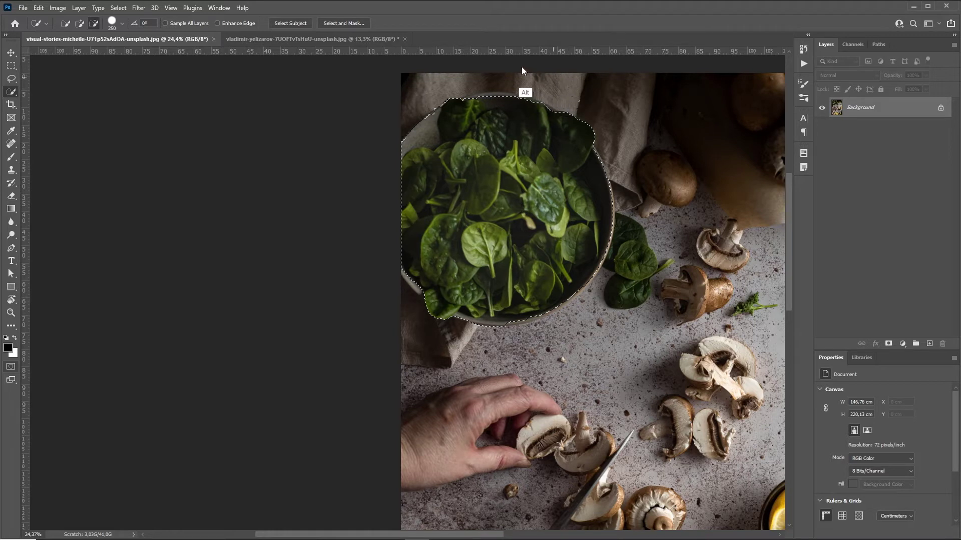
left_click_drag(434, 110, 416, 140)
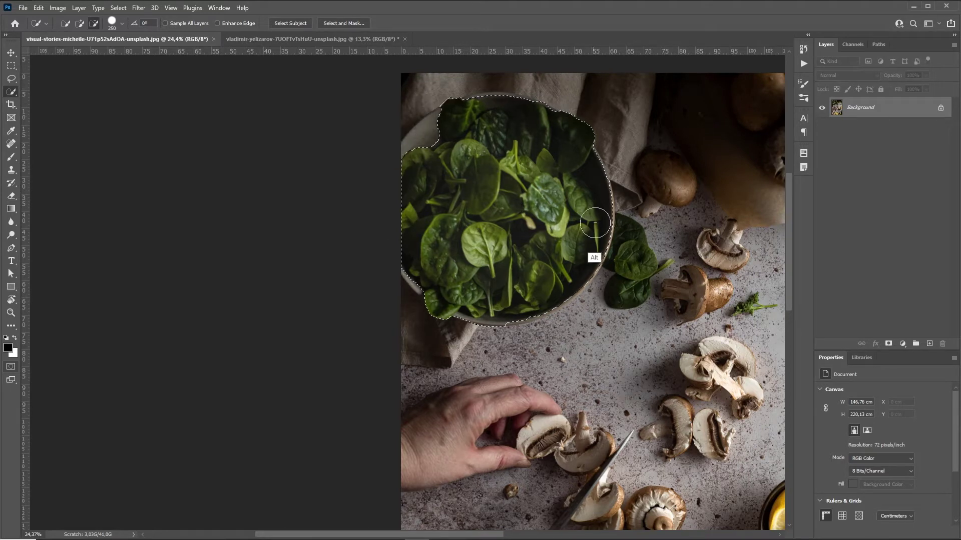
left_click_drag(610, 184, 611, 249)
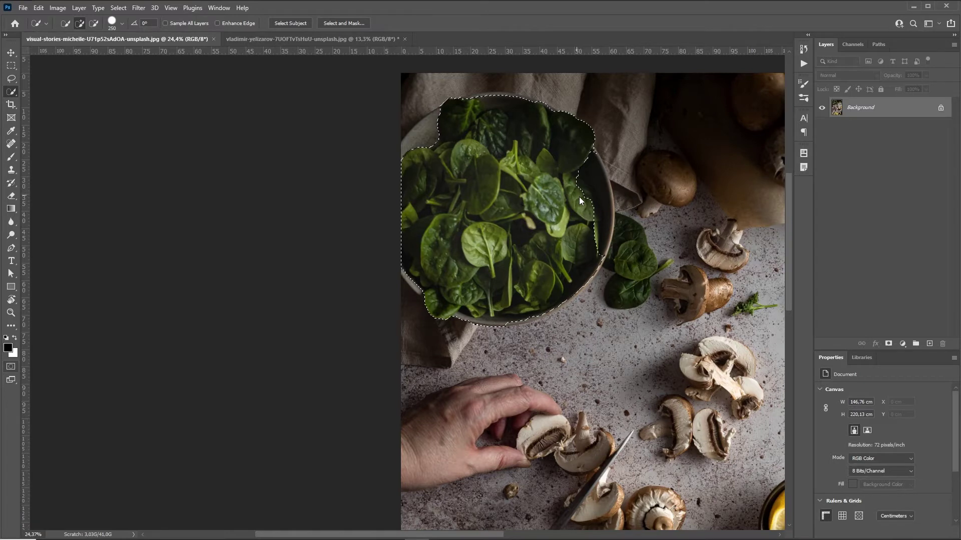
left_click(483, 311, "alt")
Show the spinach selection in Quick Mask mode and paint the missed leaf edge near the bowl's lower rim into it.
key("q")
key("z")
mouse_move(480, 314)
left_mouse_down()
mouse_move(463, 306)
mouse_move(584, 275)
mouse_move(467, 266)
left_mouse_up()
key("b")
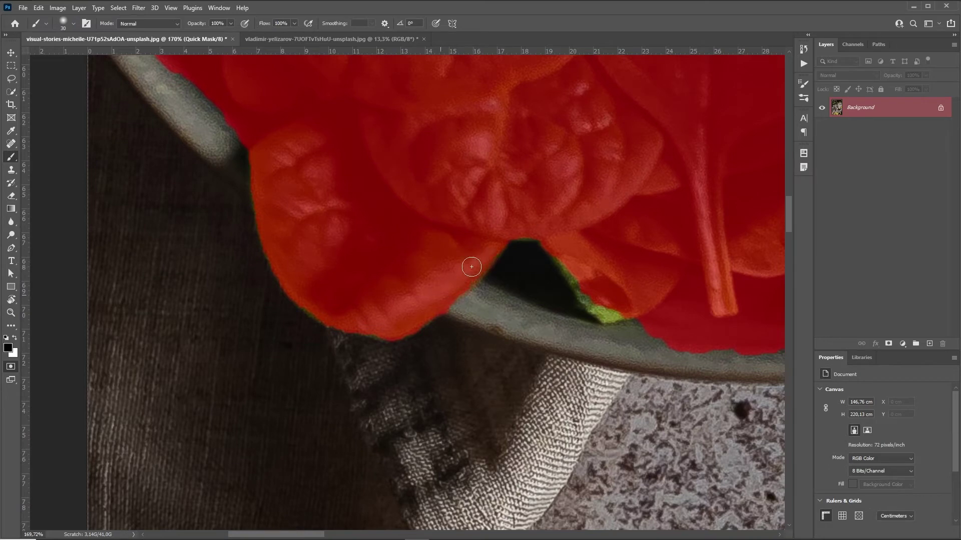
mouse_move(568, 260)
left_mouse_down()
mouse_move(596, 307)
mouse_move(620, 310)
mouse_move(590, 331)
mouse_move(429, 263)
mouse_move(297, 276)
mouse_move(411, 292)
mouse_move(336, 349)
mouse_move(436, 390)
mouse_move(453, 354)
mouse_move(457, 230)
left_mouse_up()
key("q")
key("q")
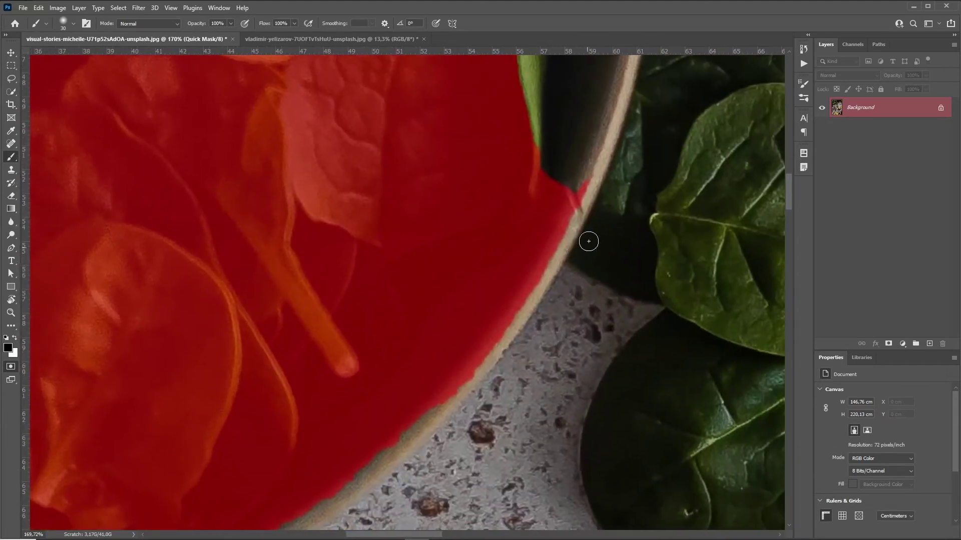
Remove the overspill along the bowl's lower and lower-right rim from the Quick Mask with a brush size of 40.
mouse_move(585, 241)
left_mouse_down()
mouse_move(595, 173)
mouse_move(568, 250)
mouse_move(598, 170)
mouse_move(553, 254)
mouse_move(678, 114)
left_mouse_up()
key("bracketright")
left_click_drag(266, 431, 658, 277)
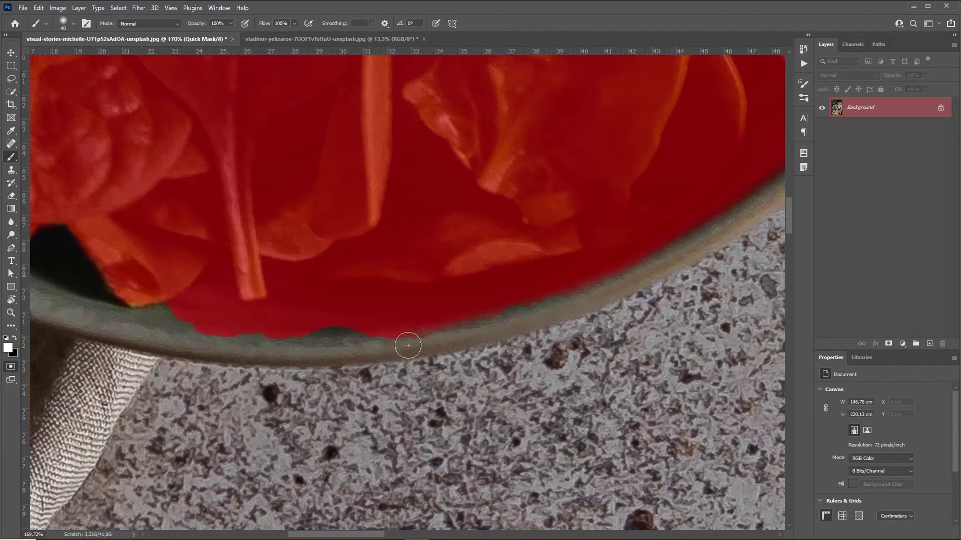
left_click_drag(215, 336, 568, 293)
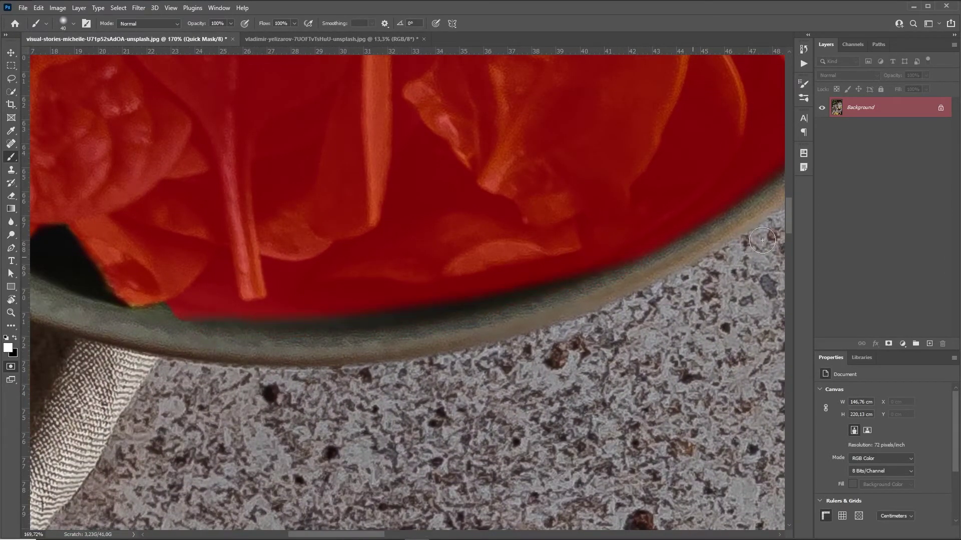
left_click_drag(505, 291, 164, 440)
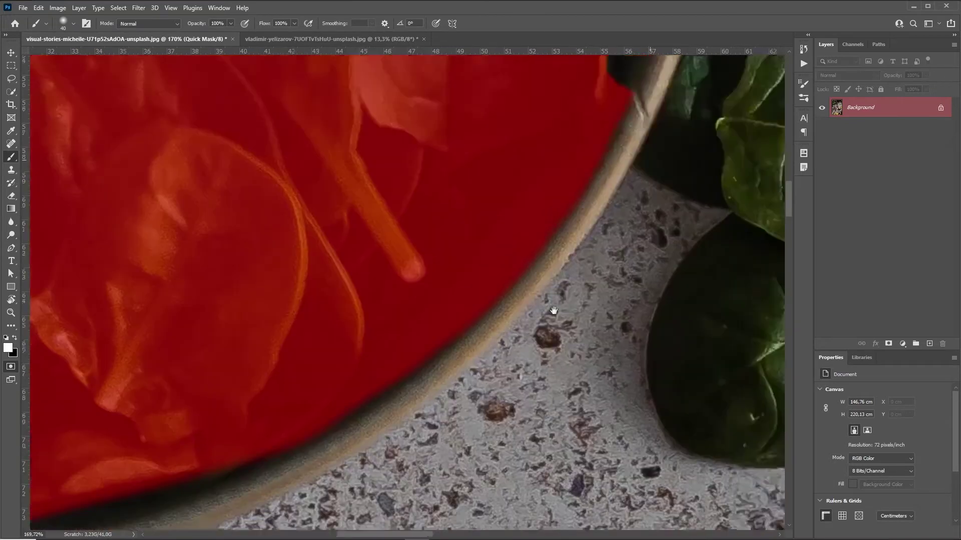
Paint the missed spinach leaf edges along the right inner side of the bowl into the Quick Mask.
left_click_drag(554, 311, 426, 501)
mouse_move(506, 285)
left_mouse_down()
mouse_move(562, 391)
mouse_move(569, 384)
mouse_move(506, 320)
mouse_move(513, 230)
mouse_move(526, 347)
mouse_move(515, 397)
left_mouse_up()
key("x")
left_click_drag(516, 307, 524, 504)
mouse_move(524, 389)
left_mouse_down()
mouse_move(526, 346)
mouse_move(476, 225)
mouse_move(379, 93)
mouse_move(406, 104)
mouse_move(519, 330)
mouse_move(511, 286)
left_mouse_up()
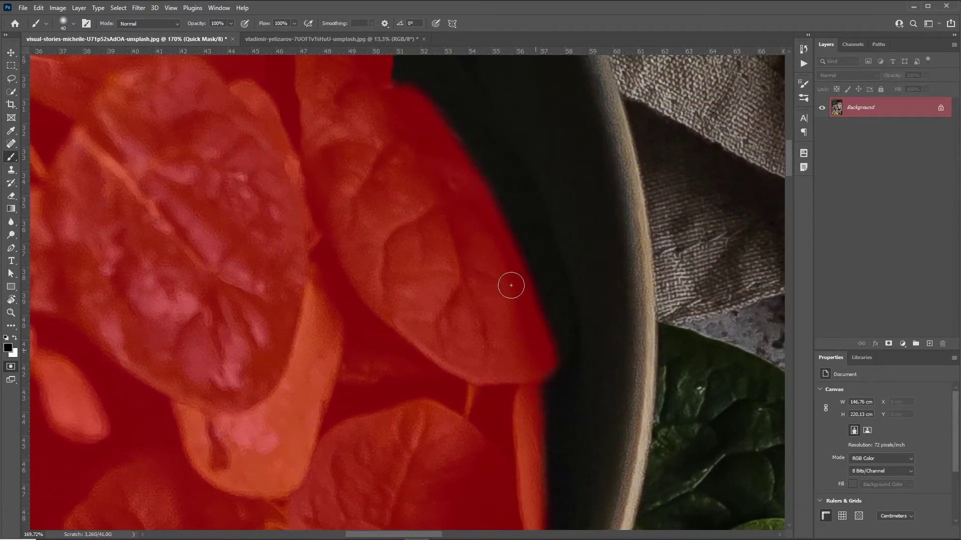
left_click_drag(435, 156, 527, 377)
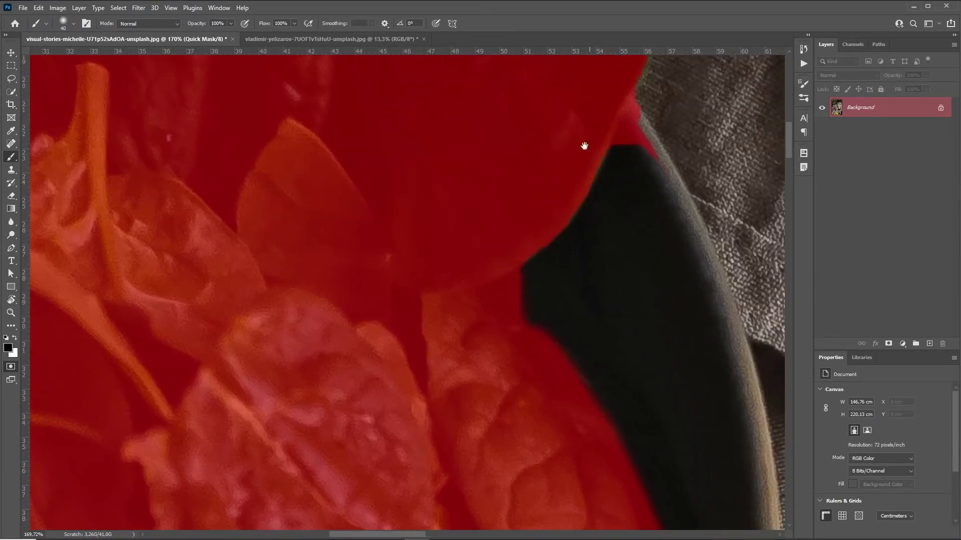
Erase the Quick Mask overspill on the bowl rim just below the large upper-right leaf.
left_click_drag(584, 146, 531, 264)
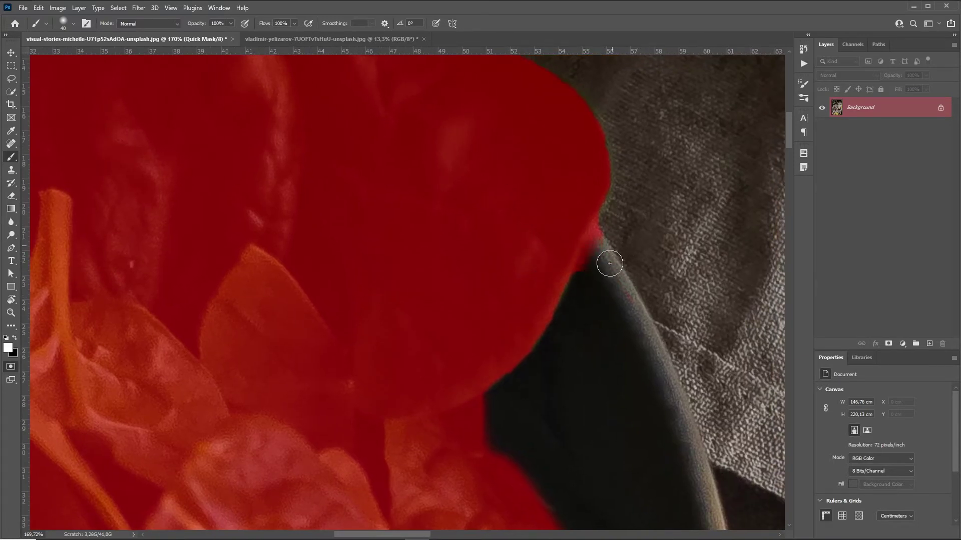
key("z")
left_click_drag(656, 268, 592, 286)
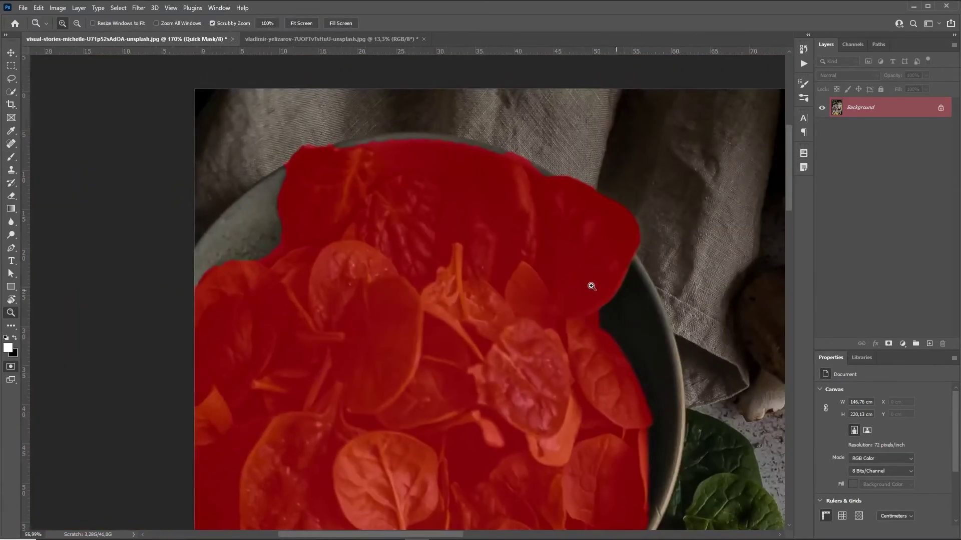
left_click_drag(316, 199, 432, 381)
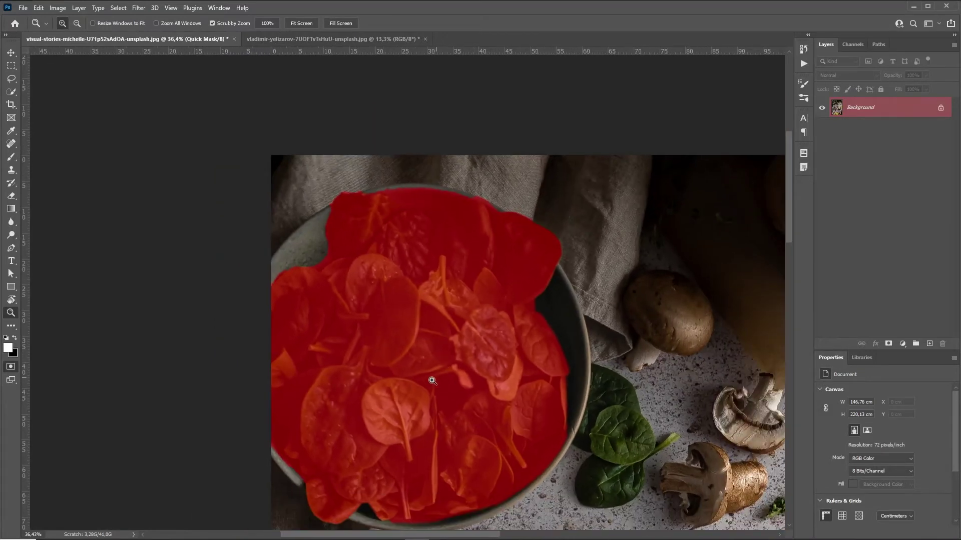
left_click_drag(500, 349, 447, 365)
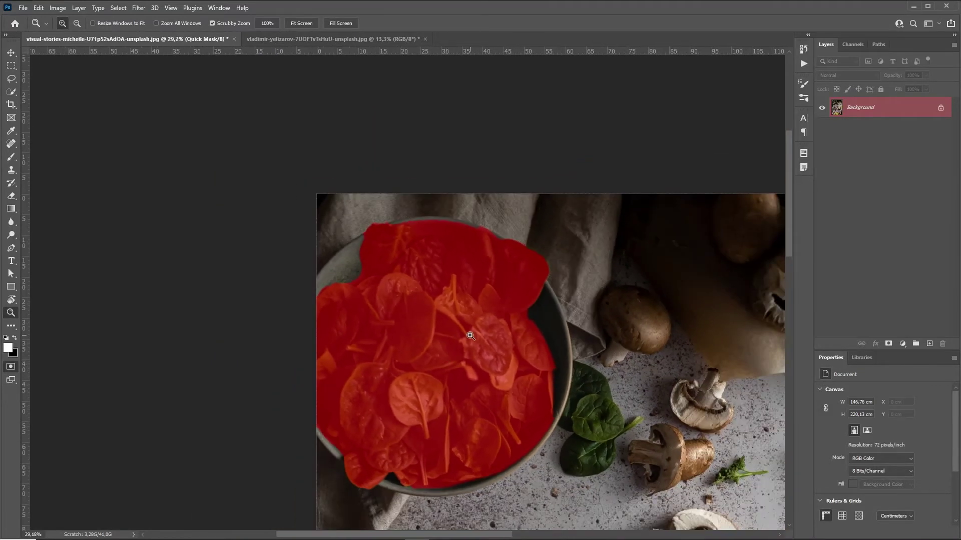
Convert the Quick Mask back to a selection and add a Curves adjustment layer confined to the spinach.
key("q")
left_click_drag(549, 381, 532, 381)
left_click(900, 345)
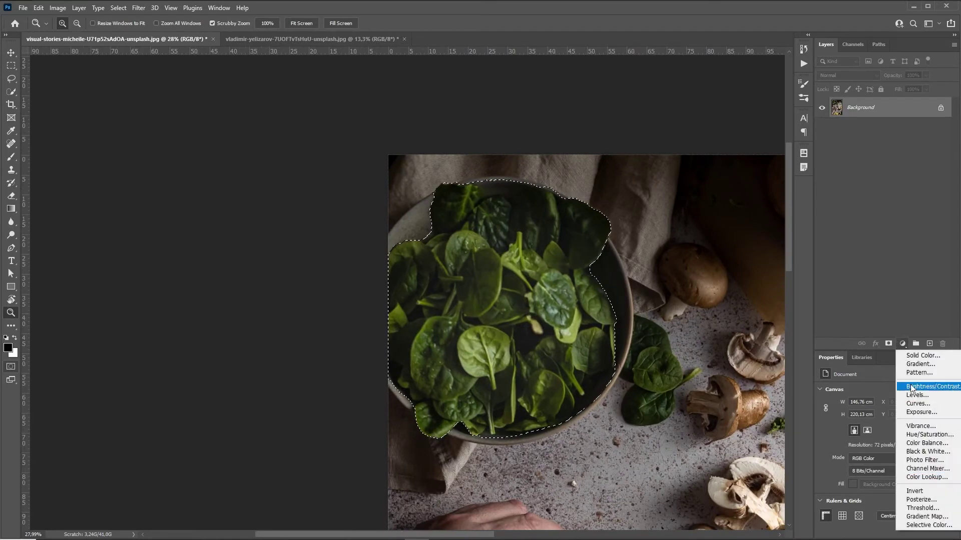
left_click(915, 404)
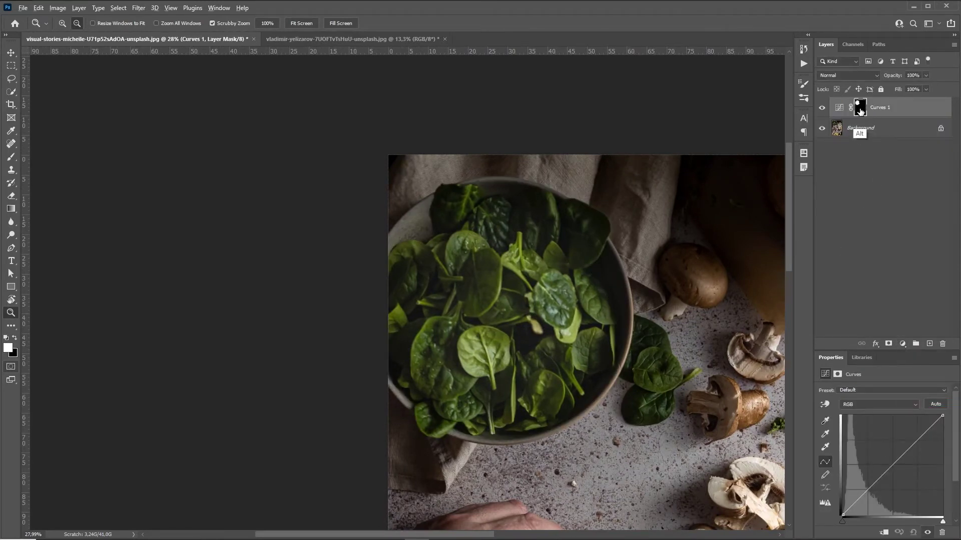
Show the spinach Curves mask on its own, paint out the thin stray line above the shape in black, and return to the photo.
left_click(859, 110, "alt")
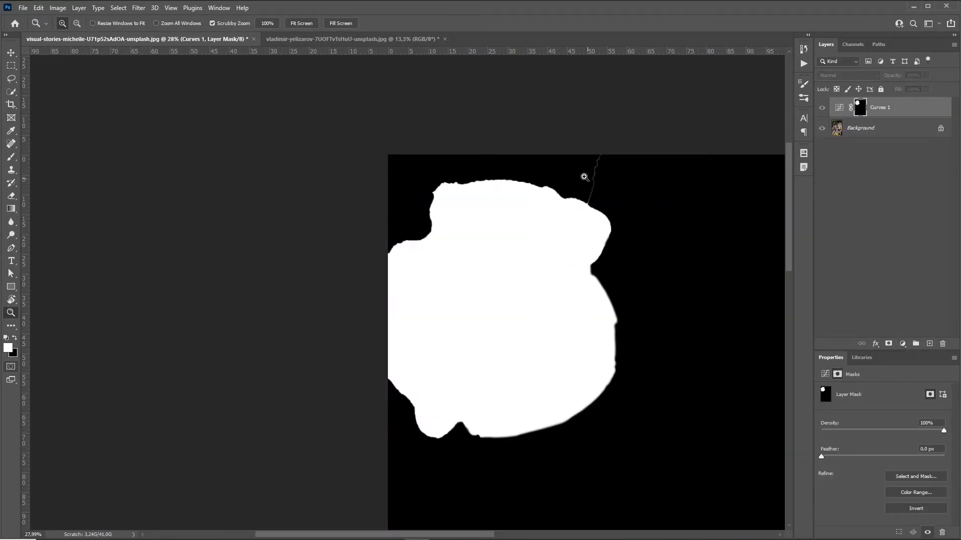
left_click_drag(583, 178, 654, 152)
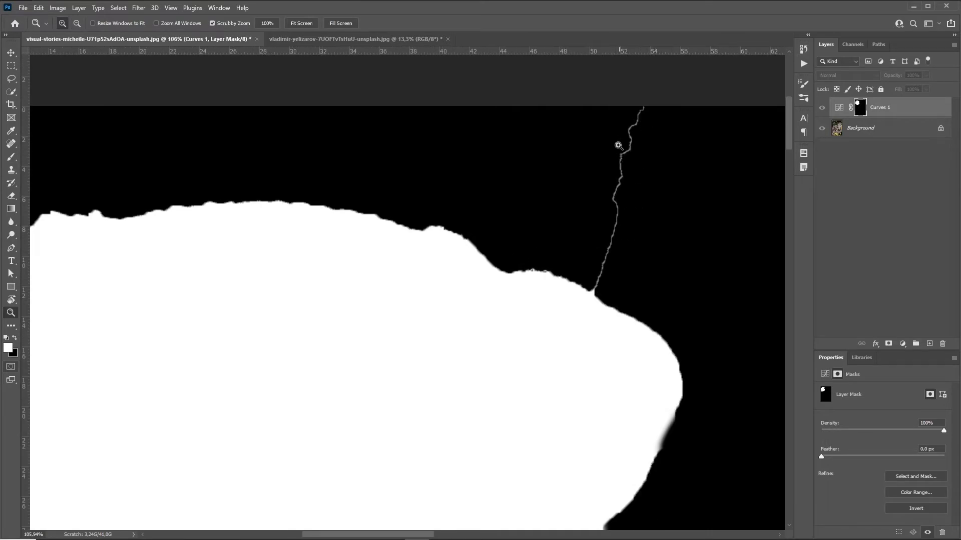
key("b")
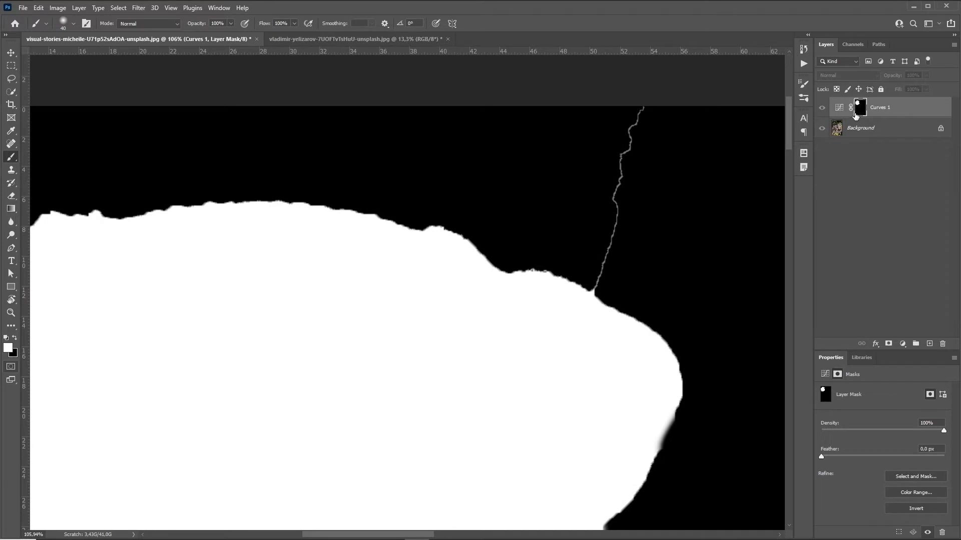
key("x")
mouse_move(638, 129)
left_mouse_down()
mouse_move(600, 276)
mouse_move(613, 246)
mouse_move(554, 300)
left_mouse_up()
left_click(860, 107, "alt")
key("z")
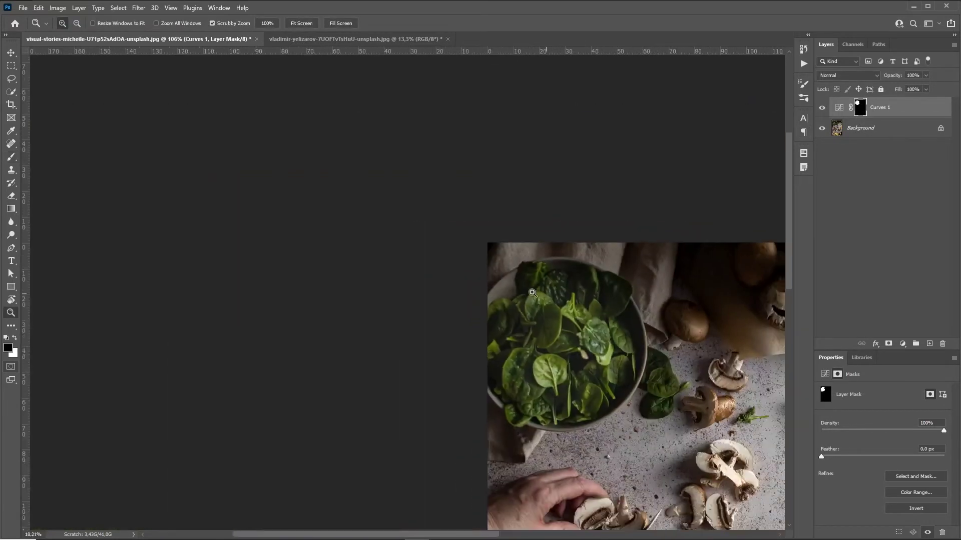
Brighten the bowl's spinach by moving the Curves white point inward and adding a control point in the lower midtones.
left_click_drag(587, 357, 622, 344)
left_click_drag(619, 338, 599, 317)
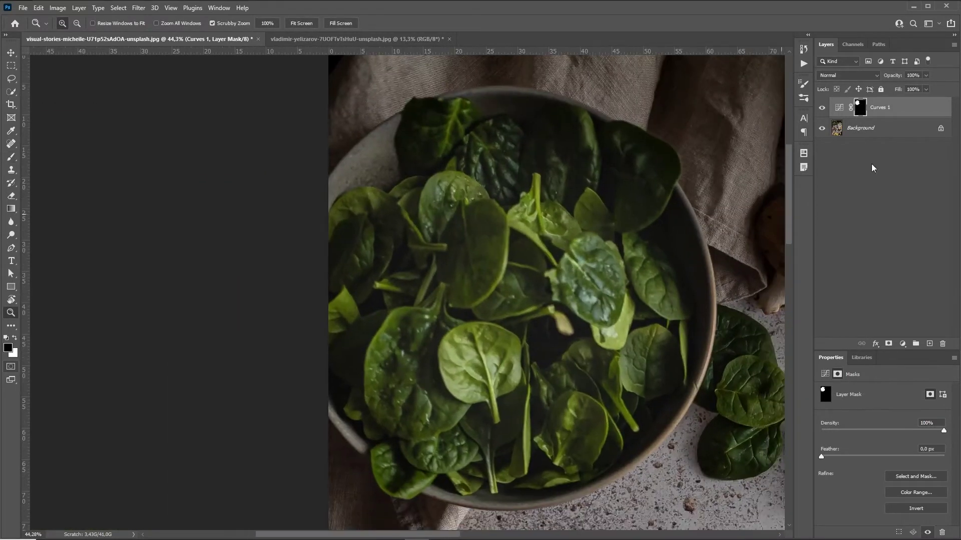
left_click(839, 107)
left_click_drag(940, 418, 921, 416)
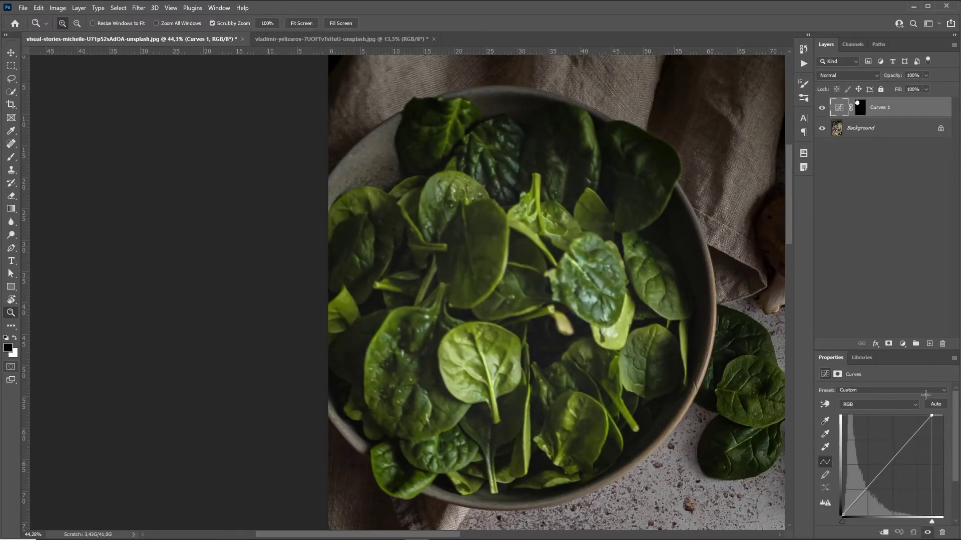
left_click_drag(878, 471, 880, 472)
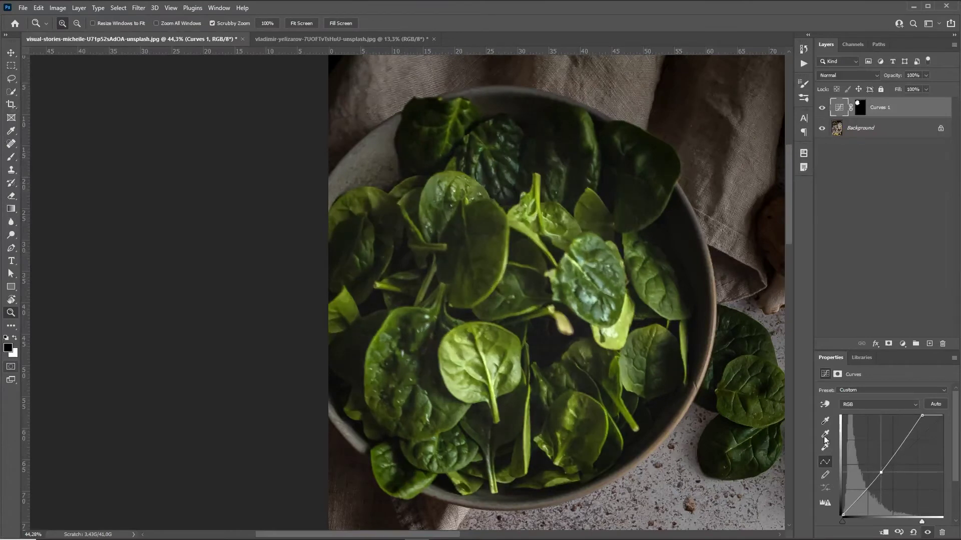
left_click_drag(583, 246, 685, 194)
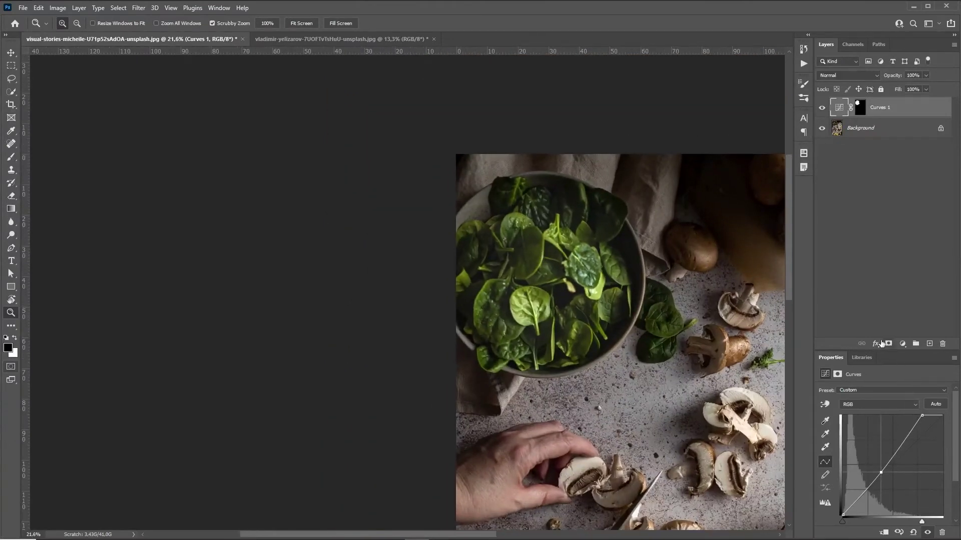
Inspect the spinach Curves mask in the Select and Mask workspace, leaving it without applying changes.
left_click(859, 108)
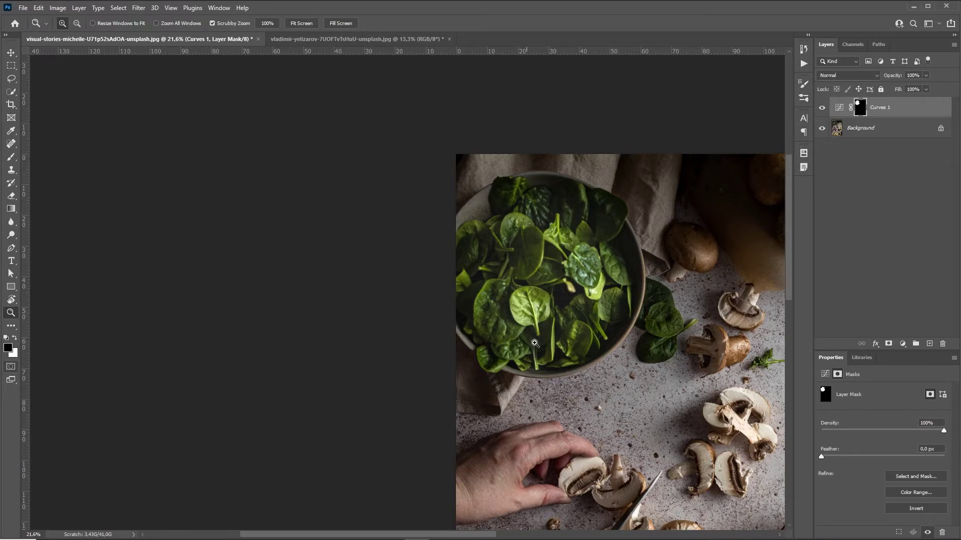
left_click(928, 476)
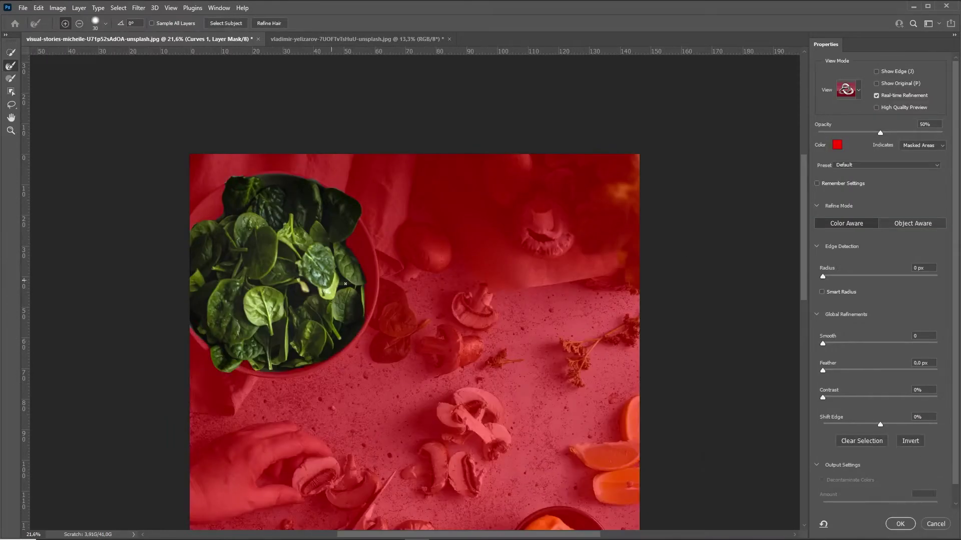
left_click(942, 524)
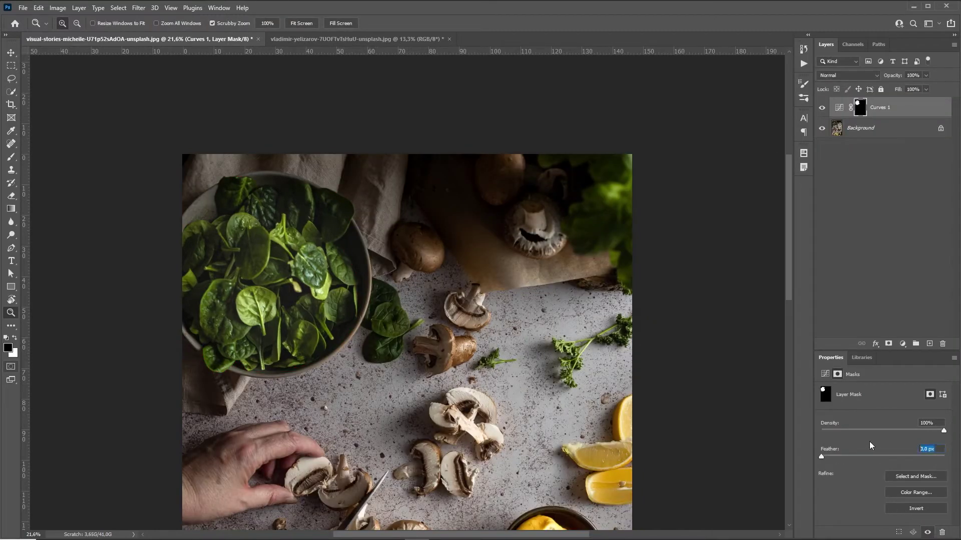
Set the feather of the spinach Curves mask to 1 px.
key("b")
left_click(482, 213)
type("1")
key("Return")
Compare the edges of the bowl's upper-left leaf with the Curves 1 adjustment hidden and shown.
left_click_drag(220, 191, 306, 157)
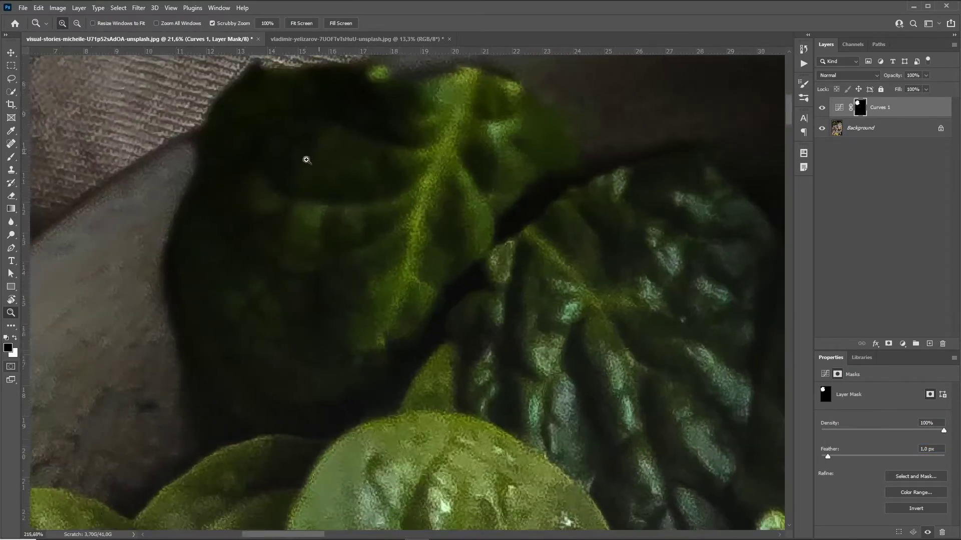
left_click(822, 110)
left_click(823, 109)
left_click(824, 108)
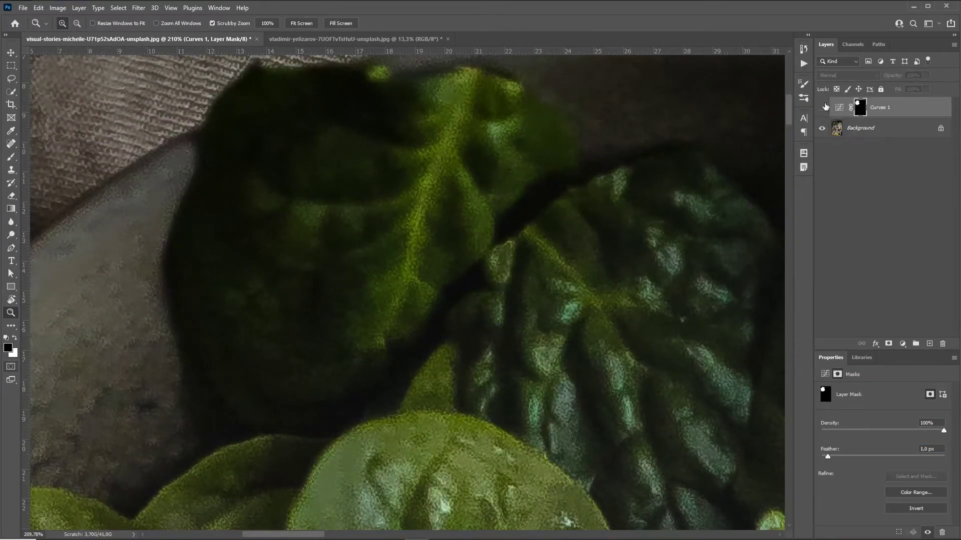
left_click(825, 106)
Select the loose spinach leaves beside the bowl on the Background layer with the Quick Selection tool.
left_click_drag(630, 257, 526, 272)
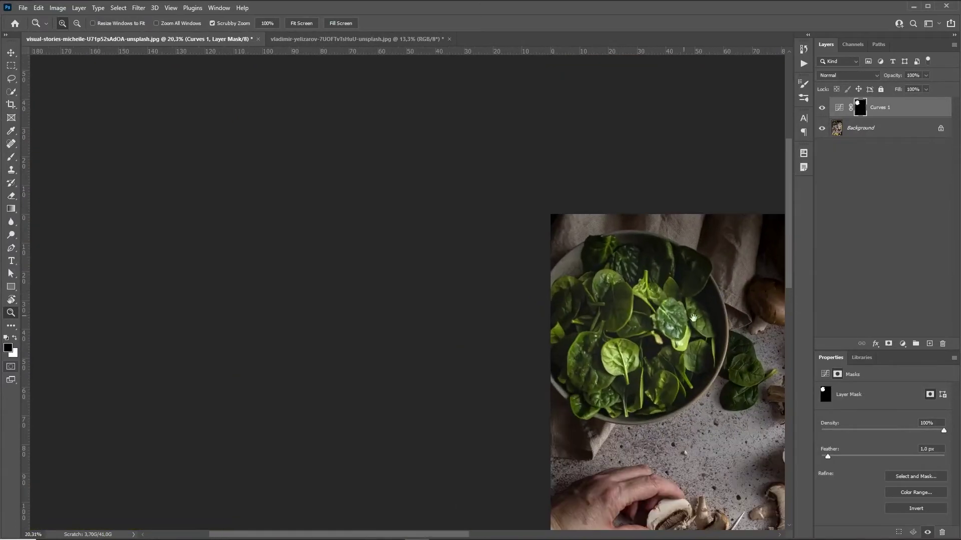
left_click_drag(694, 318, 538, 231)
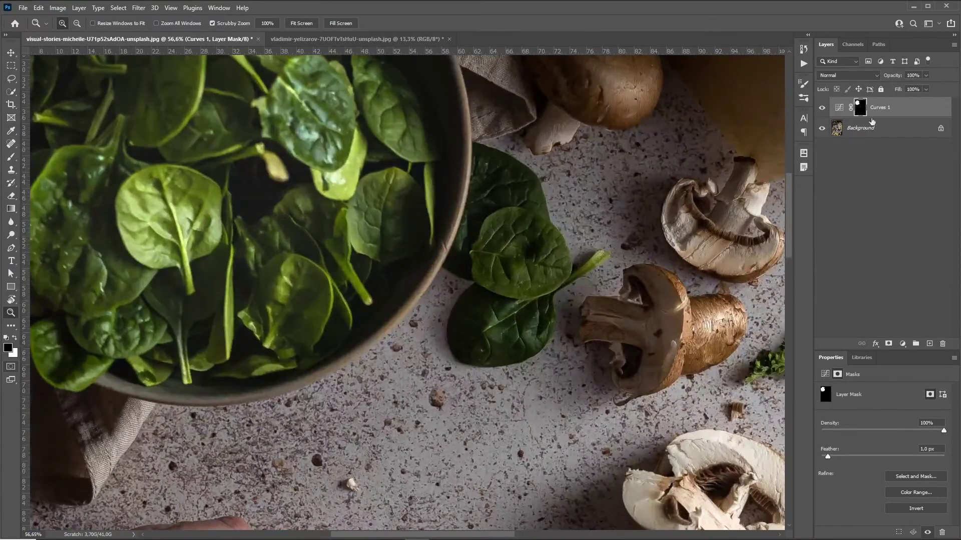
left_click(863, 130)
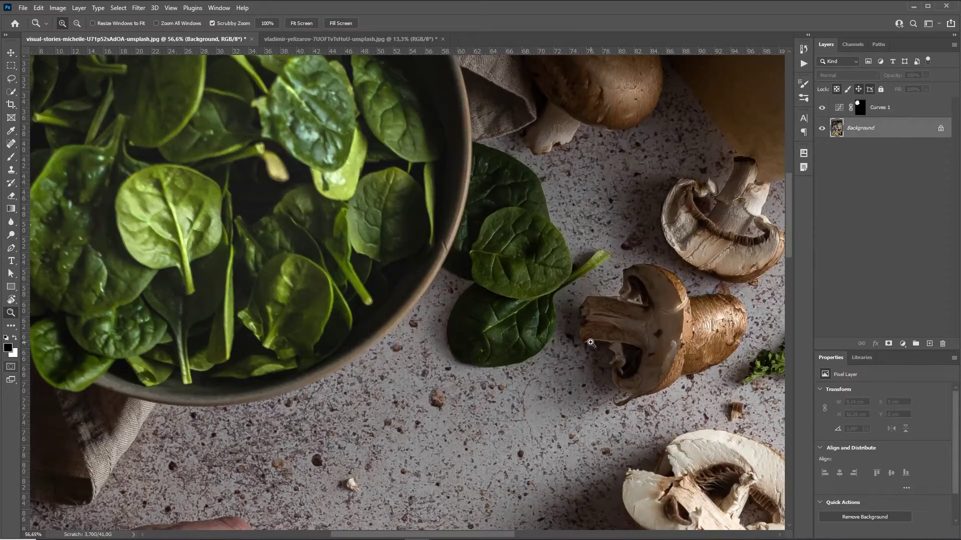
key("w")
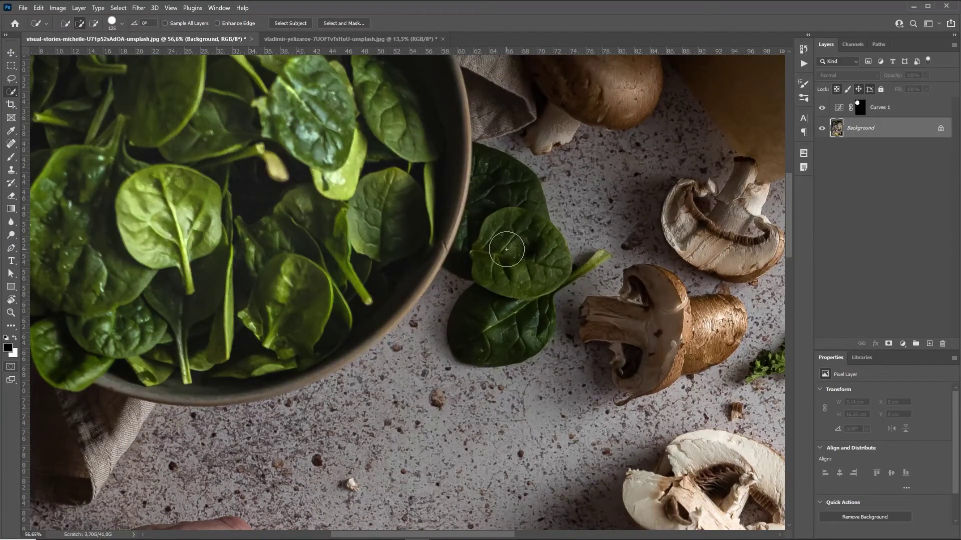
key("bracketleft")
left_click_drag(506, 300, 525, 267)
Subtract the tabletop area beside the loose leaf's stem from the selection with a brush size of 25.
key("bracketleft")
key("bracketleft")
key("bracketleft")
key("bracketleft")
key("bracketleft")
key("bracketleft")
key("bracketleft")
key("bracketleft")
key("bracketleft")
key("bracketleft")
mouse_move(578, 272)
left_mouse_down()
mouse_move(600, 264)
mouse_move(576, 281)
mouse_move(580, 259)
left_mouse_up()
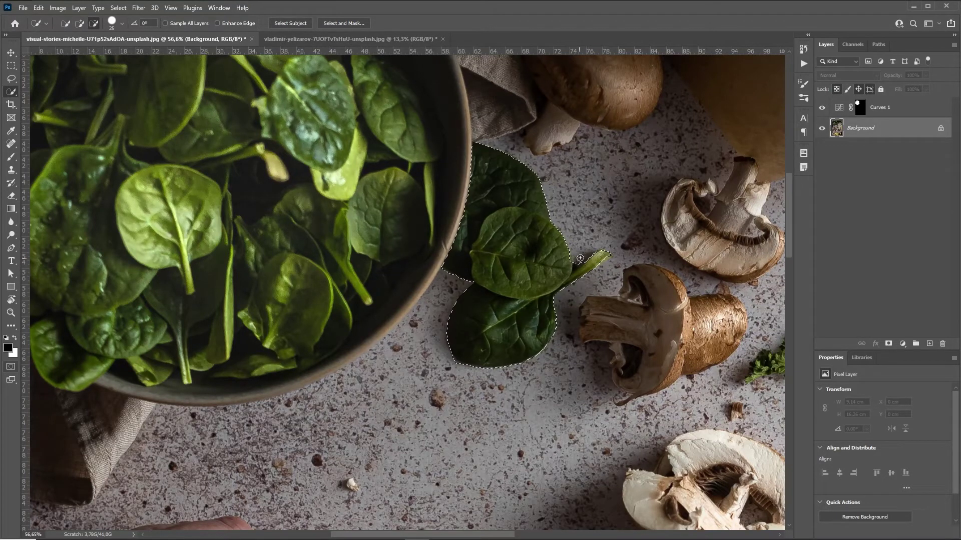
Add a Curves adjustment layer for the selected loose leaves and brighten them by moving the white point inward.
key("z")
left_click_drag(571, 304, 525, 304)
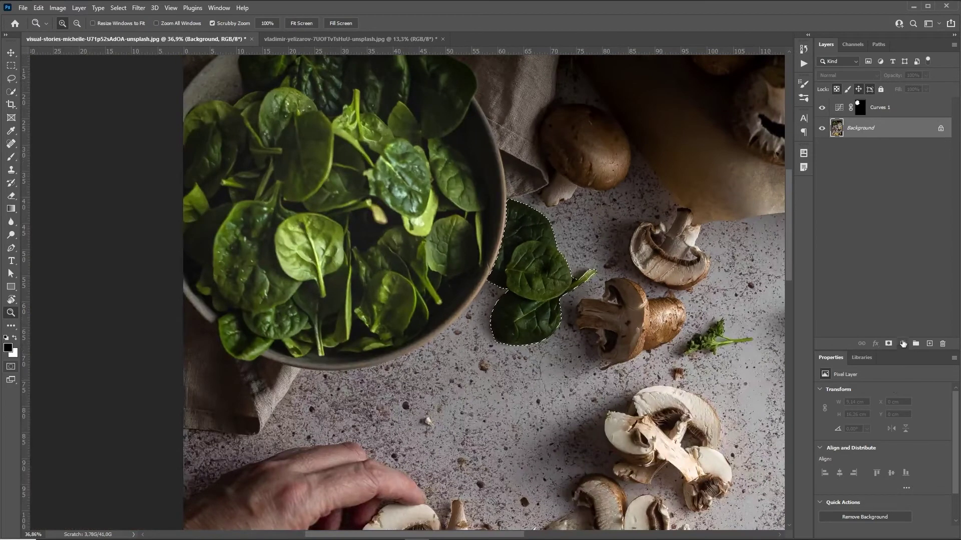
left_click(903, 344)
left_click(916, 394)
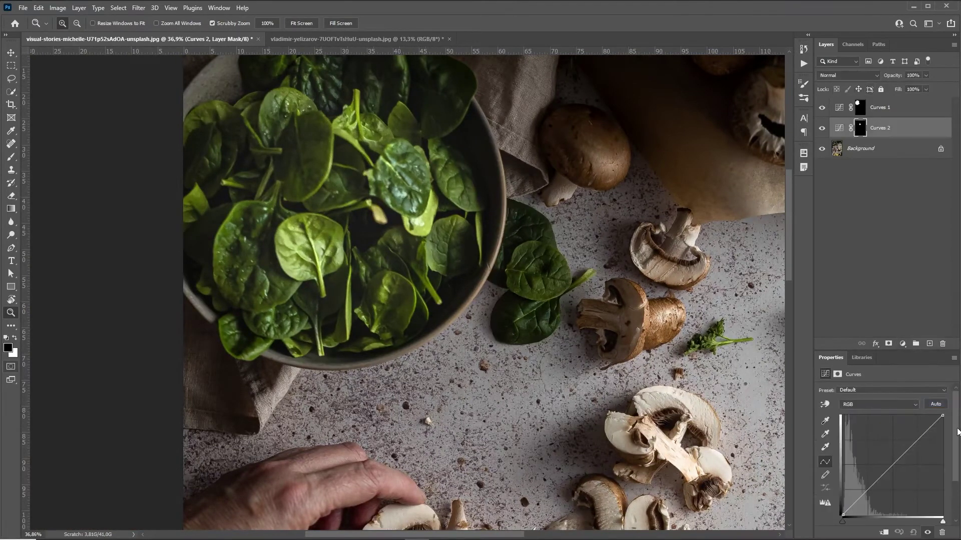
left_click_drag(942, 415, 908, 416)
Inspect the loose leaf's stem with Quick Mask switched on and off for the Curves 2 layer.
left_click_drag(576, 265, 662, 289)
key("q")
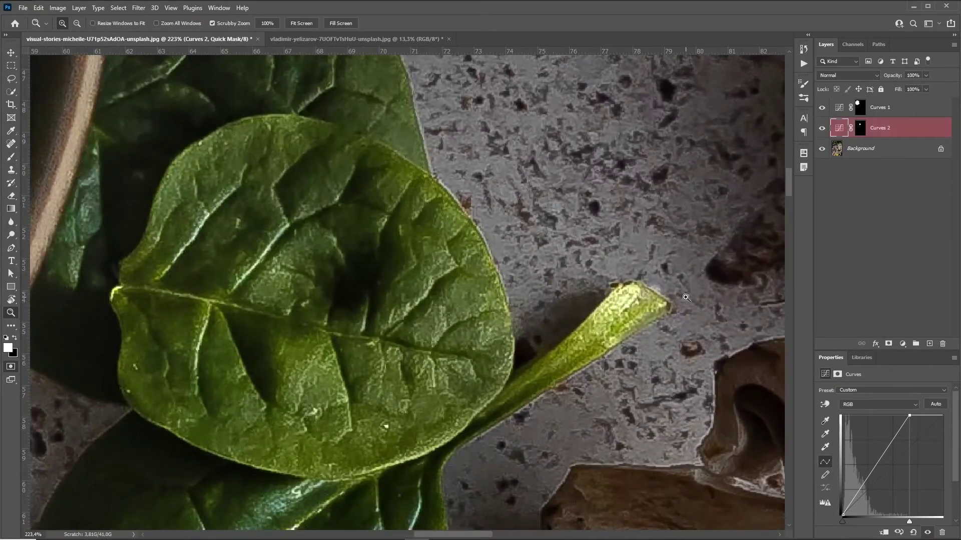
key("q")
left_click(858, 128)
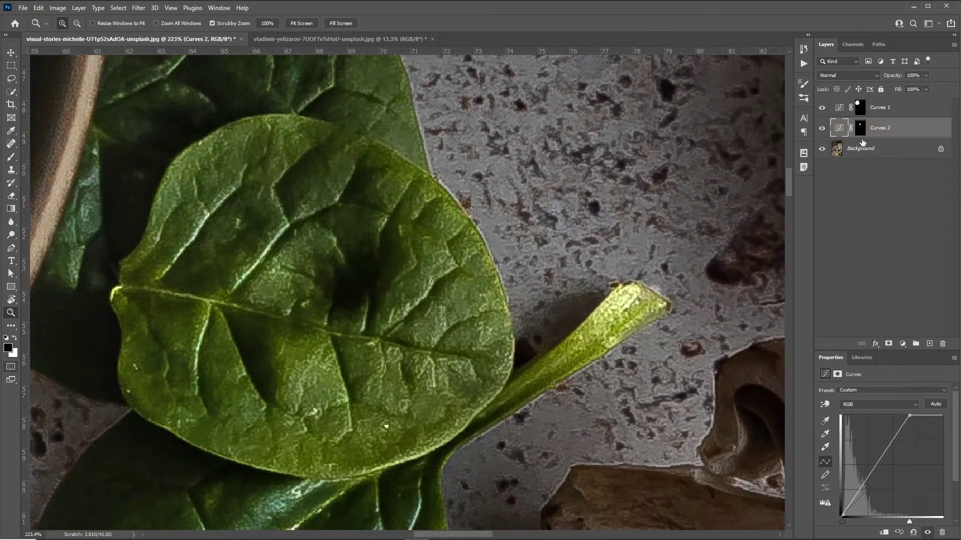
key("q")
key("q")
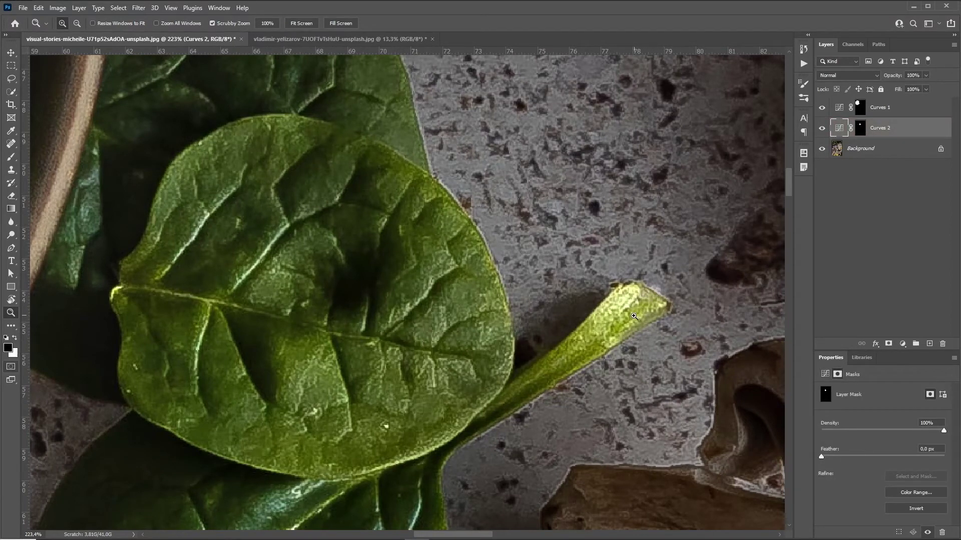
key("q")
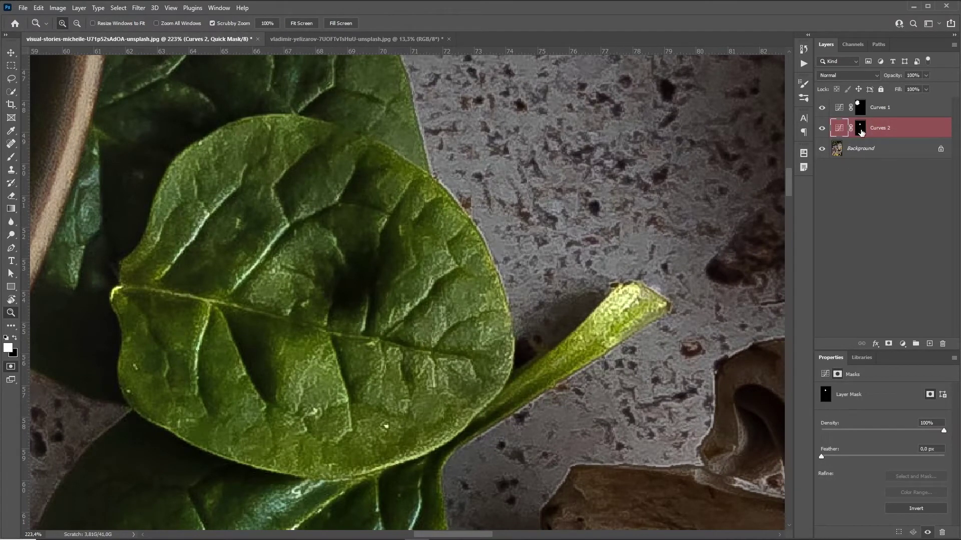
key("q")
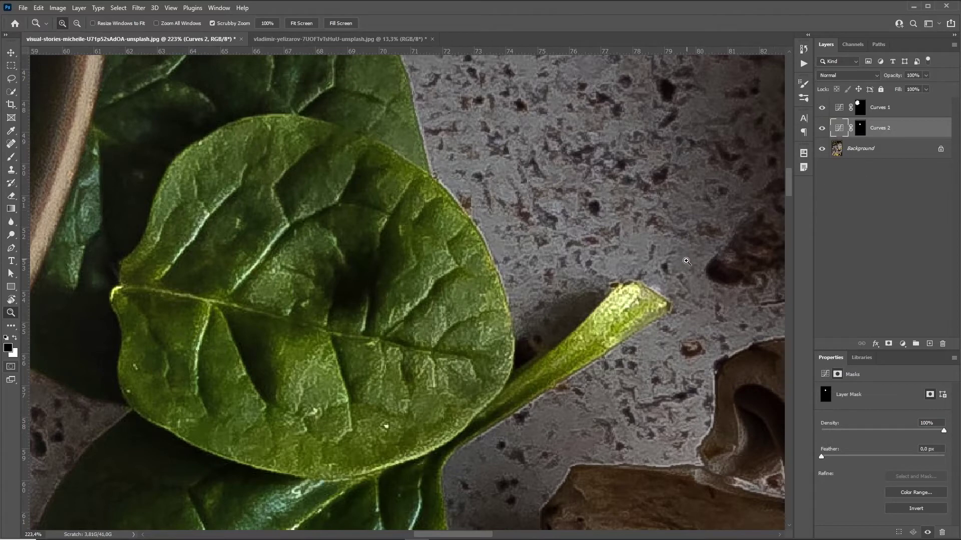
Target the Curves 2 layer mask, display it as a red overlay and make white the foreground color.
left_click(862, 129)
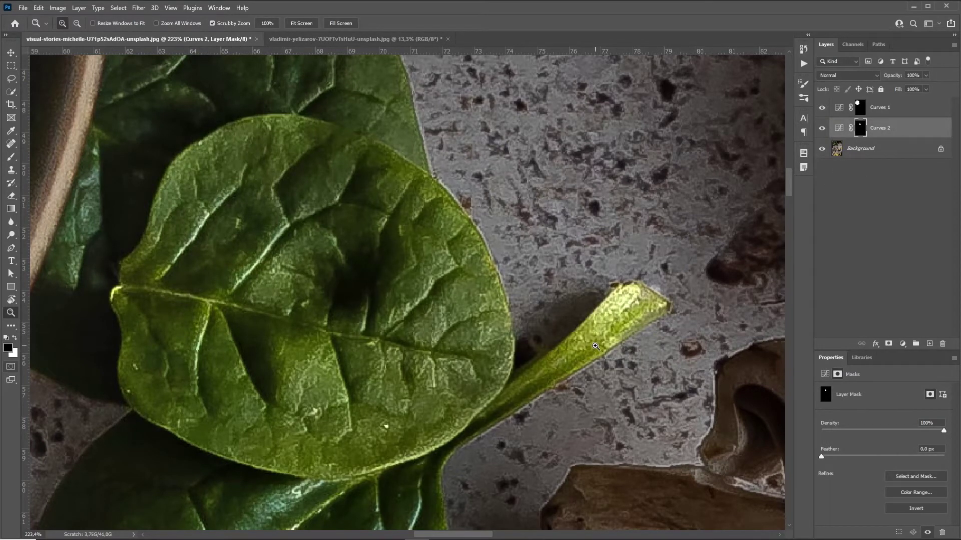
key("x")
key("backslash")
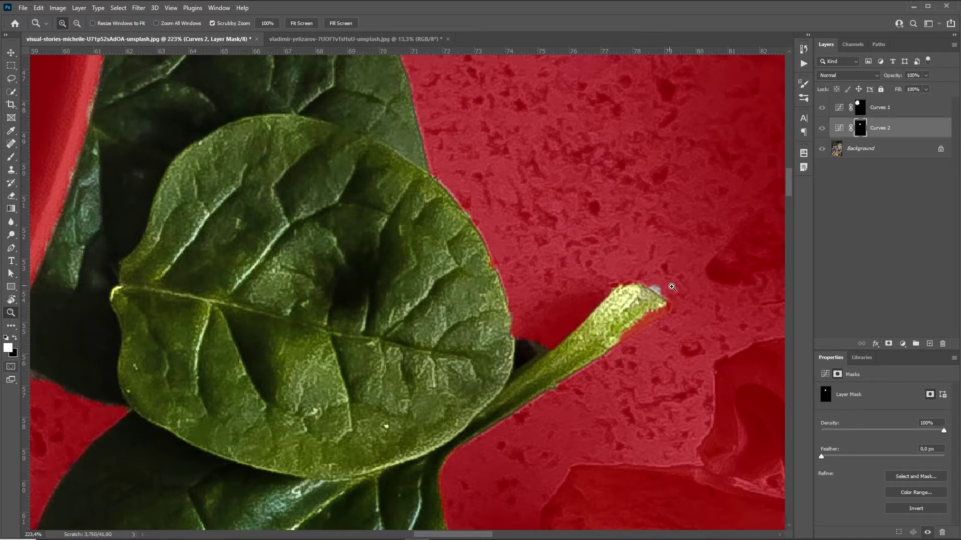
Paint black with a size 9 brush over the stem tip's tabletop patch and the gap between leaf and stem on the Curves 2 mask.
key("b")
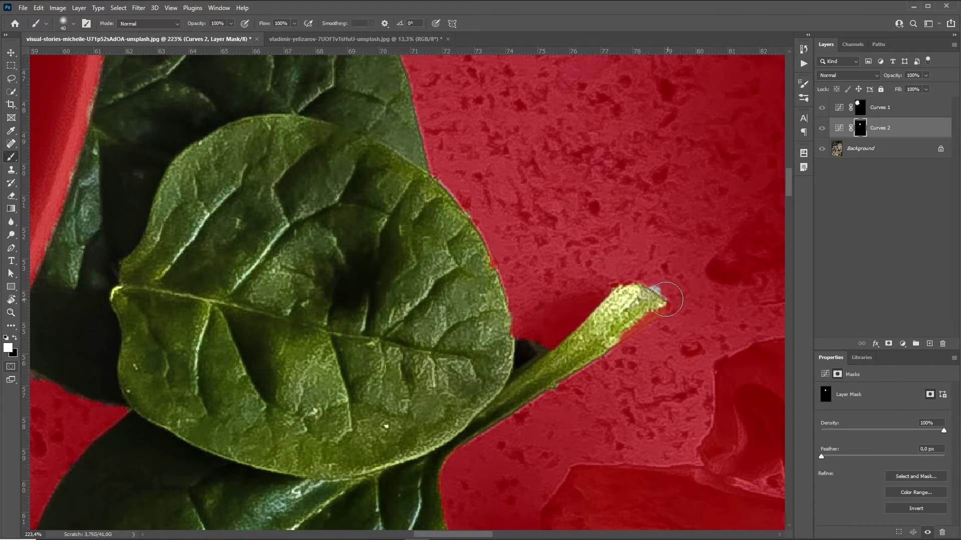
key("bracketleft")
key("bracketleft")
key("bracketleft")
key("bracketleft")
key("x")
mouse_move(542, 347)
left_mouse_down()
mouse_move(522, 365)
mouse_move(519, 336)
left_mouse_up()
key("x")
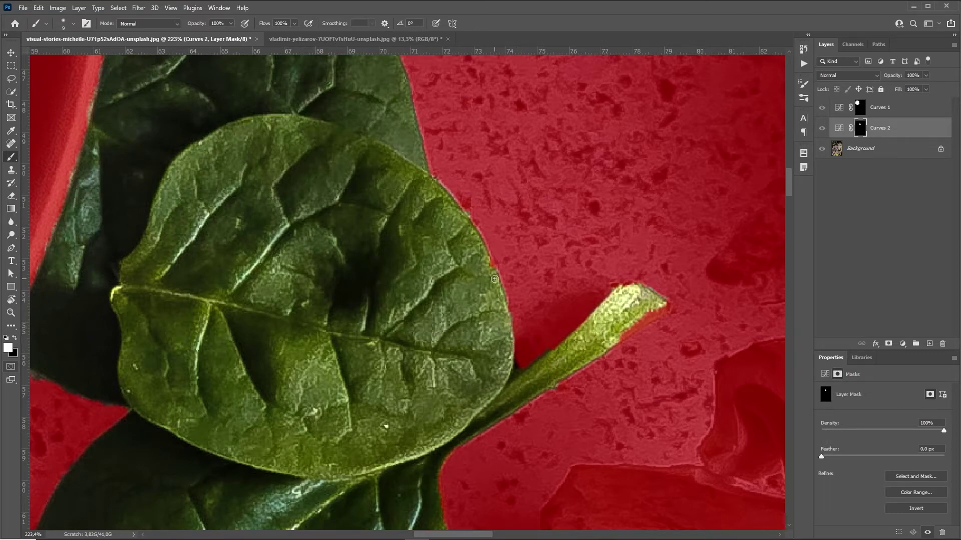
Paint white along the stem's lower edge to include it in the Curves 2 mask, and hide the red overlay.
key("x")
key("x")
left_click_drag(642, 321, 609, 343)
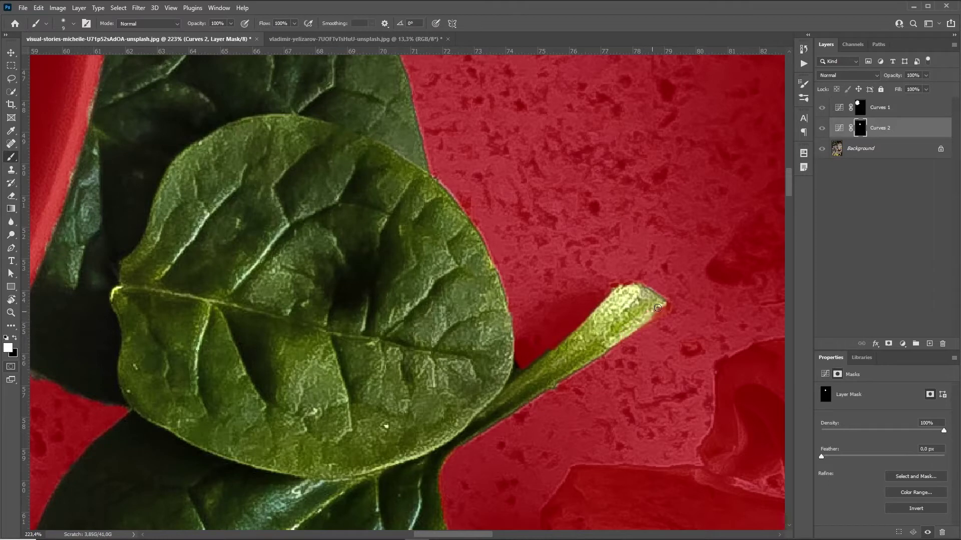
left_click_drag(658, 308, 631, 326)
key("x")
key("x")
key("x")
key("x")
key("backslash")
Compare the loose leaves with the Curves 2 adjustment hidden and shown, and view its curve settings.
key("z")
left_click_drag(660, 230, 588, 251)
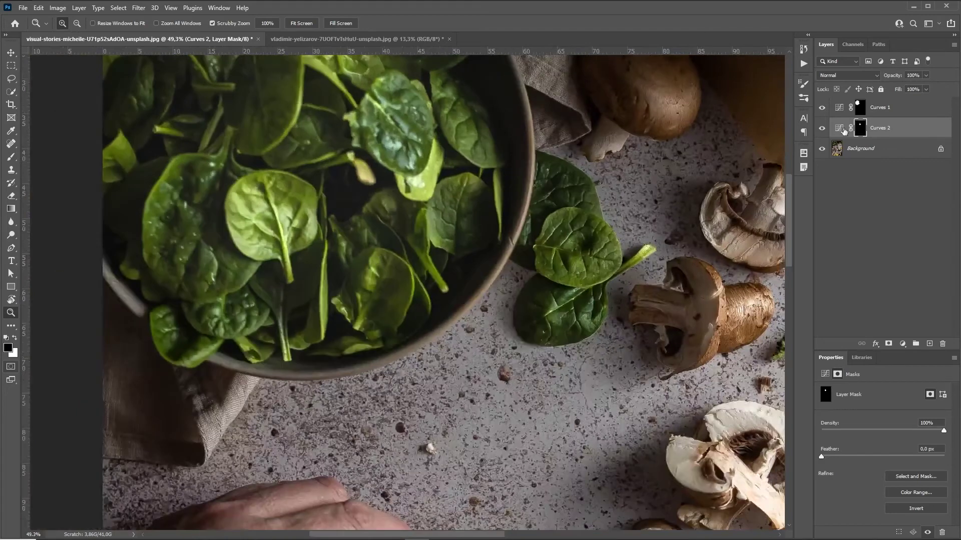
left_click(822, 128)
left_click(821, 128)
left_click(838, 129)
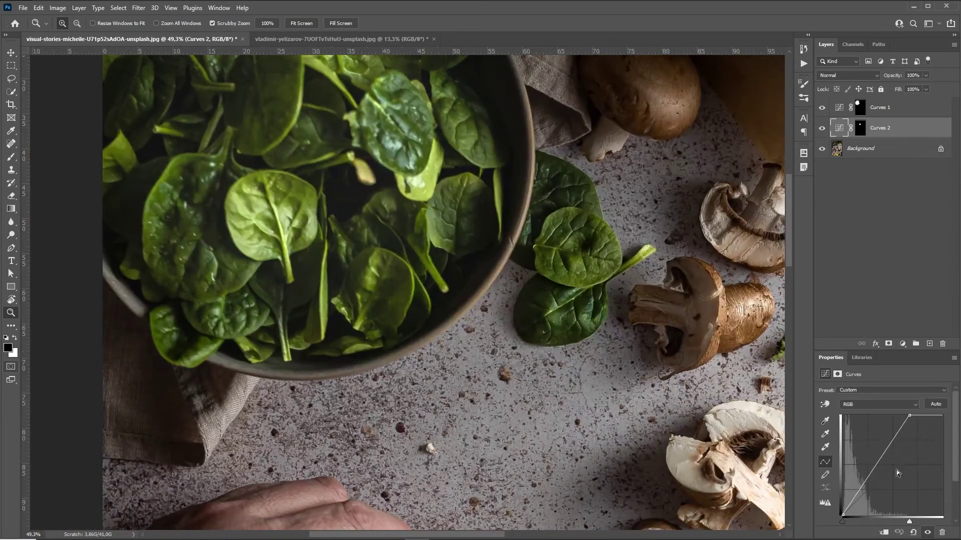
Set the feather of the Curves 2 layer mask to 1 px.
left_click(861, 128)
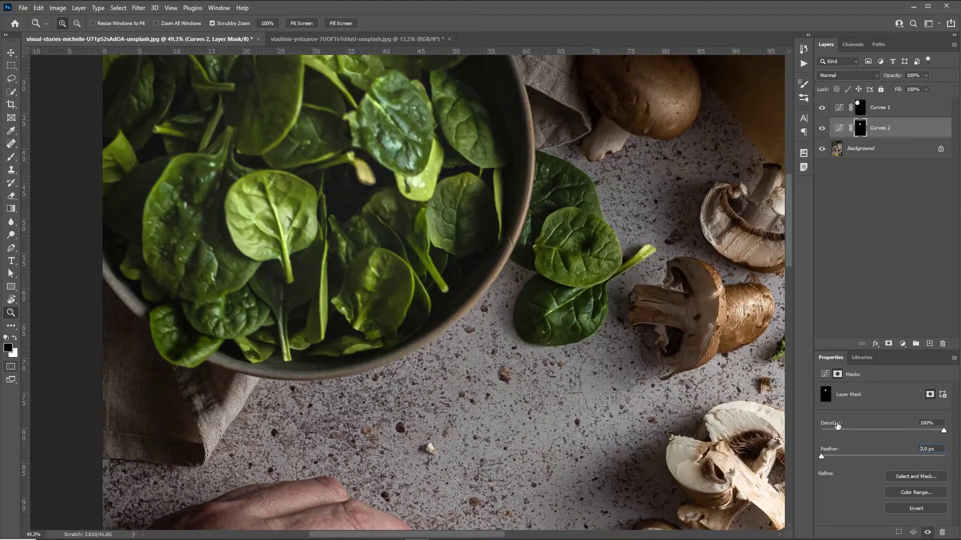
left_click(931, 449)
type("1")
type("h")
Select the gnocchi on the plate on the Background layer with the Quick Selection tool at brush size 200.
left_click_drag(592, 246, 400, 430)
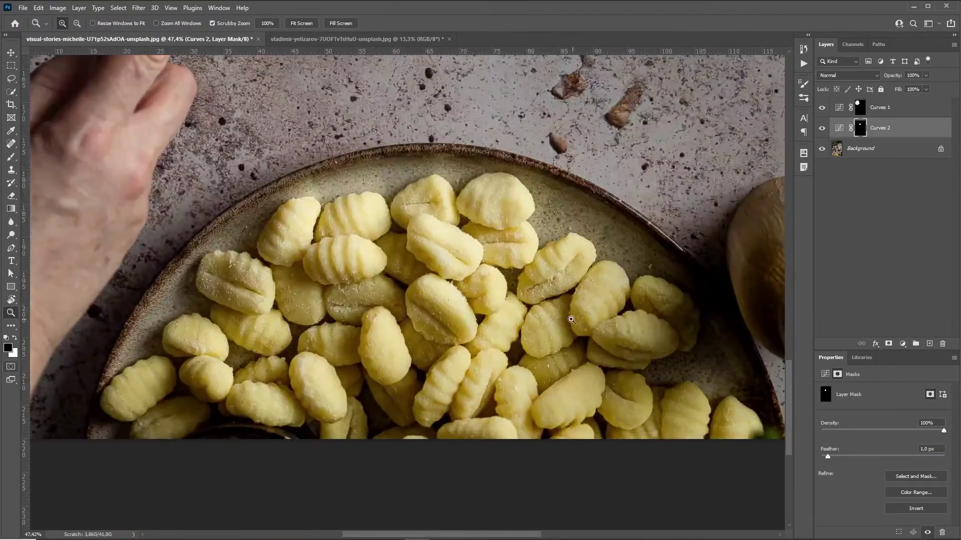
left_click_drag(557, 325, 531, 314)
key("w")
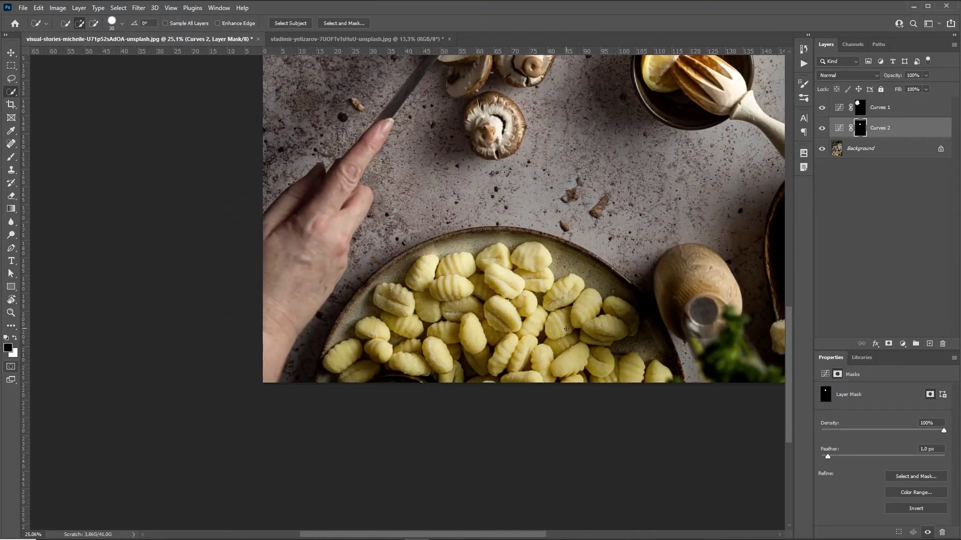
left_click(866, 149)
key("bracketright")
key("bracketright")
key("bracketright")
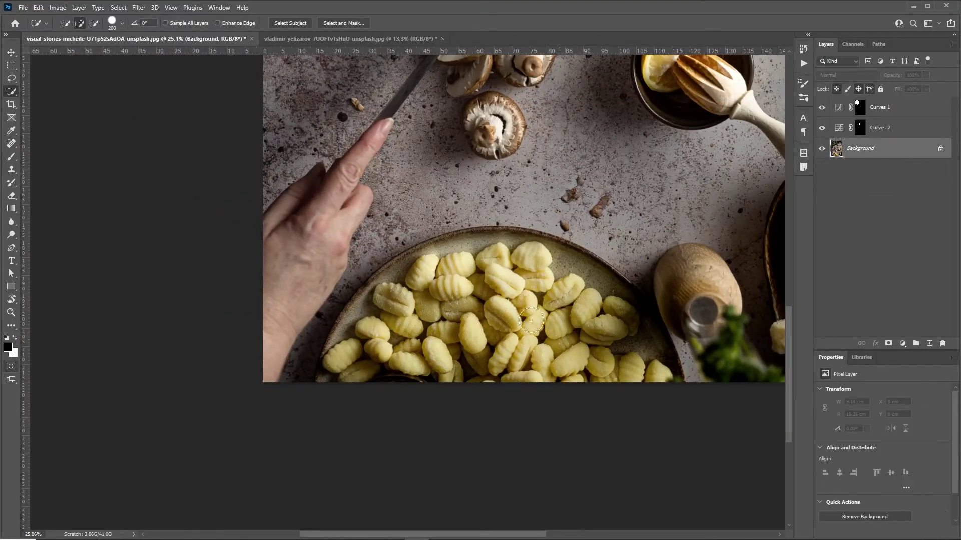
mouse_move(505, 437)
left_mouse_down()
mouse_move(507, 381)
mouse_move(533, 374)
mouse_move(505, 347)
mouse_move(498, 308)
mouse_move(433, 304)
mouse_move(441, 291)
mouse_move(430, 284)
mouse_move(412, 339)
mouse_move(389, 336)
mouse_move(383, 370)
mouse_move(352, 363)
mouse_move(363, 360)
mouse_move(368, 341)
mouse_move(392, 343)
mouse_move(417, 317)
mouse_move(418, 271)
mouse_move(461, 310)
mouse_move(510, 290)
mouse_move(513, 279)
mouse_move(546, 353)
mouse_move(564, 305)
mouse_move(592, 333)
mouse_move(619, 321)
mouse_move(605, 332)
mouse_move(603, 370)
mouse_move(660, 381)
left_mouse_up()
Check the selection in Quick Mask and add the leftmost gnocchi's missing edge with the Quick Selection tool at brush size 70.
key("q")
key("z")
left_click_drag(320, 370, 436, 338)
key("q")
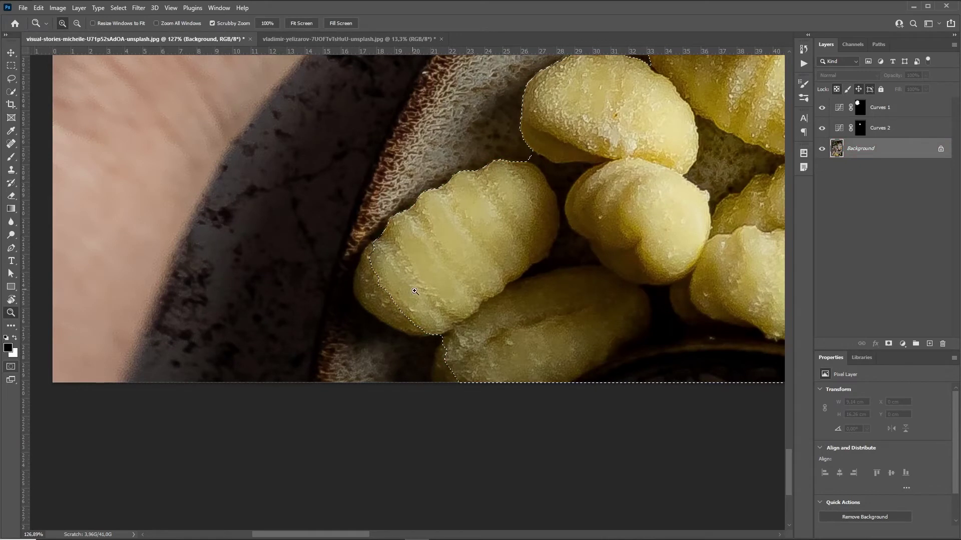
key("w")
key("bracketleft")
key("bracketleft")
key("bracketleft")
key("bracketleft")
key("bracketleft")
key("bracketleft")
key("bracketleft")
key("bracketleft")
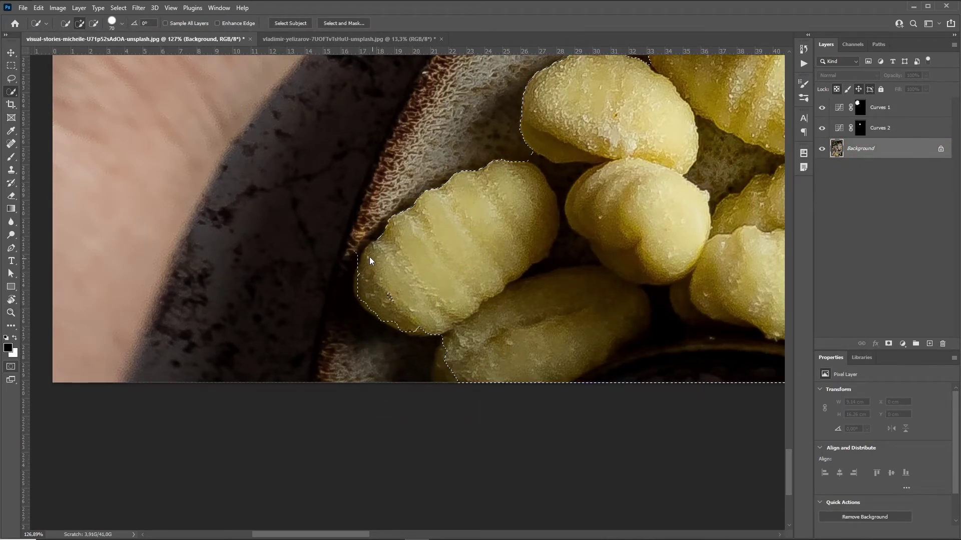
mouse_move(369, 256)
left_mouse_down()
mouse_move(378, 296)
mouse_move(412, 314)
left_mouse_up()
mouse_move(368, 228)
left_mouse_down()
mouse_move(361, 234)
mouse_move(372, 222)
left_mouse_up()
Paint black in Quick Mask over the missed edge of the gnocchi at the photo's bottom edge, and convert the mask back to a selection.
key("z")
key("q")
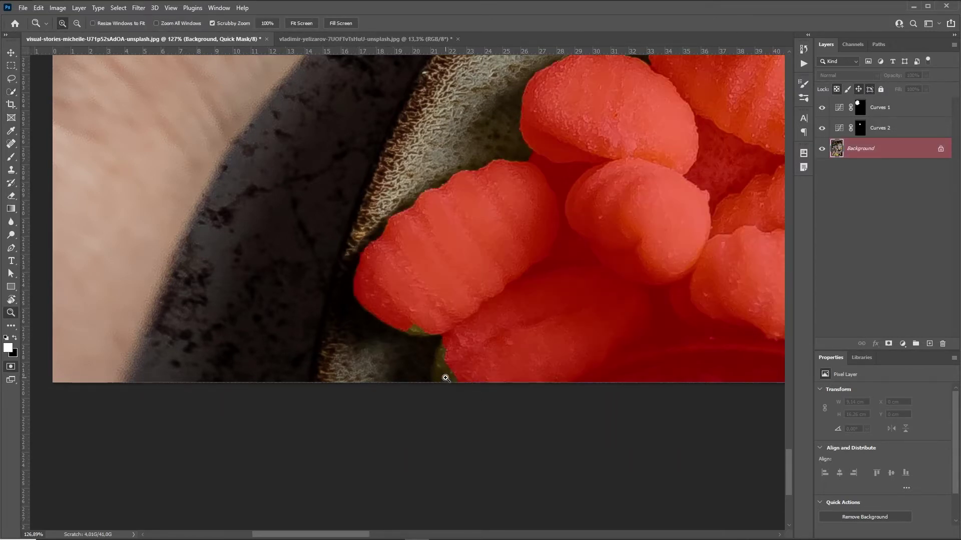
key("b")
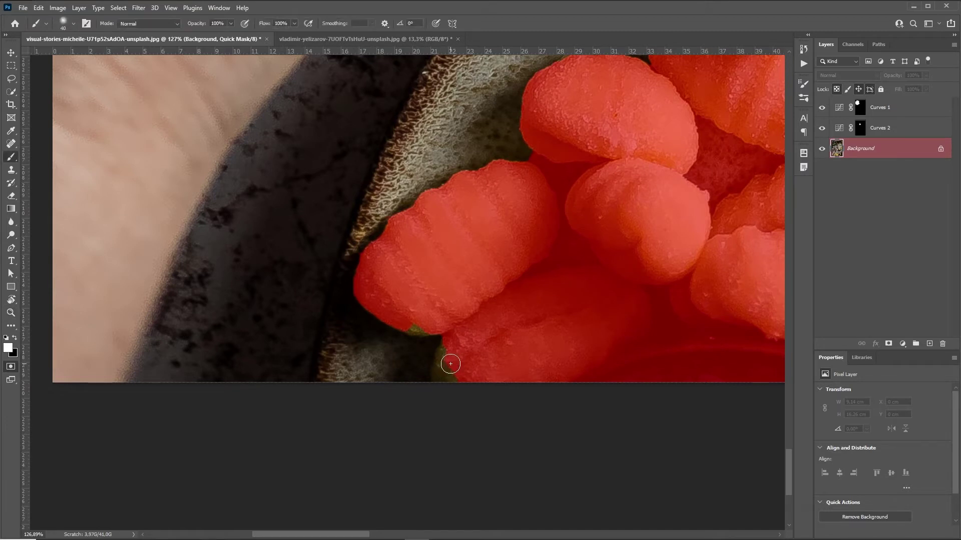
key("x")
key("bracketright")
key("bracketright")
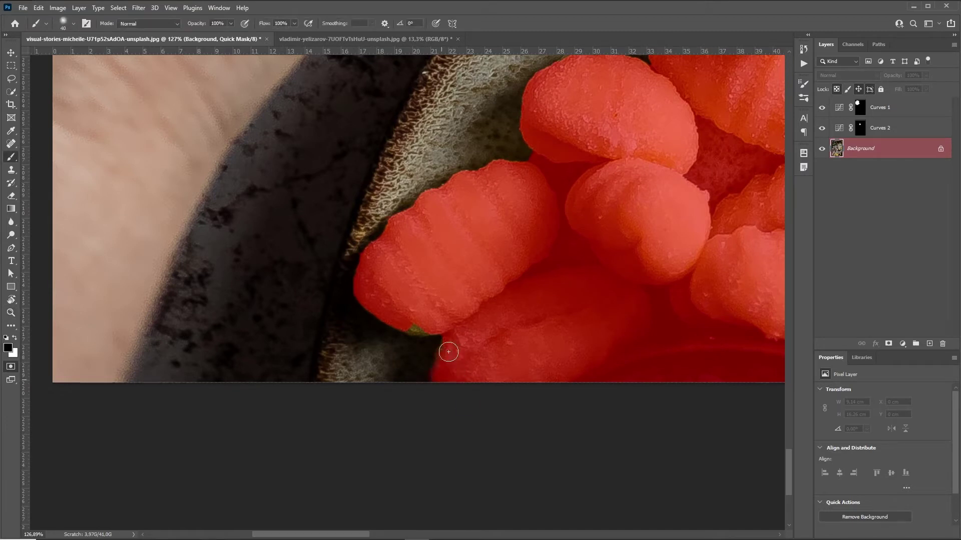
key("z")
scroll(540, 273, "down", 3)
scroll(589, 254, "down", 3)
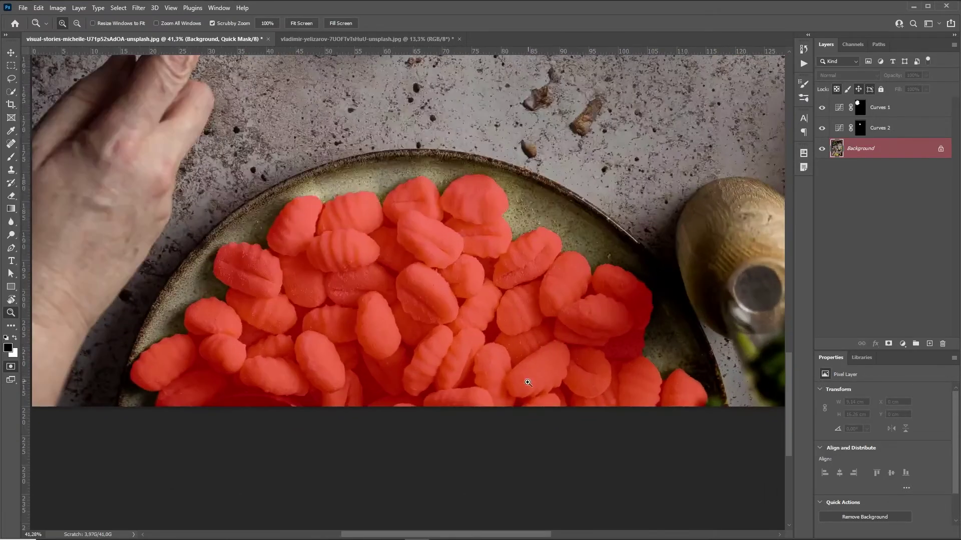
key("q")
Add a Selective Color adjustment layer for the gnocchi and set Yellows to Cyan -20, Magenta -11 and Yellow +24.
scroll(476, 261, "down", 2)
scroll(477, 262, "up", 1)
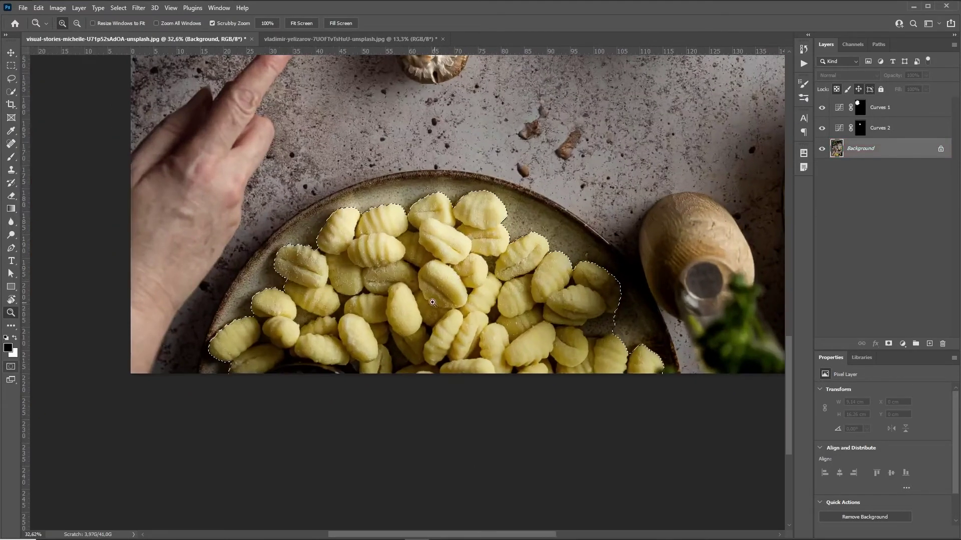
left_click(902, 346)
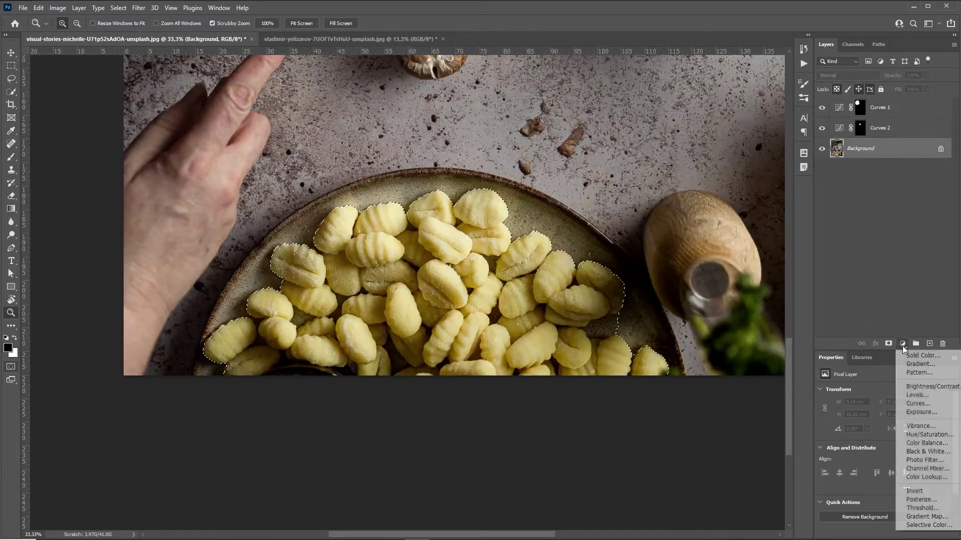
left_click(926, 524)
left_click(891, 401)
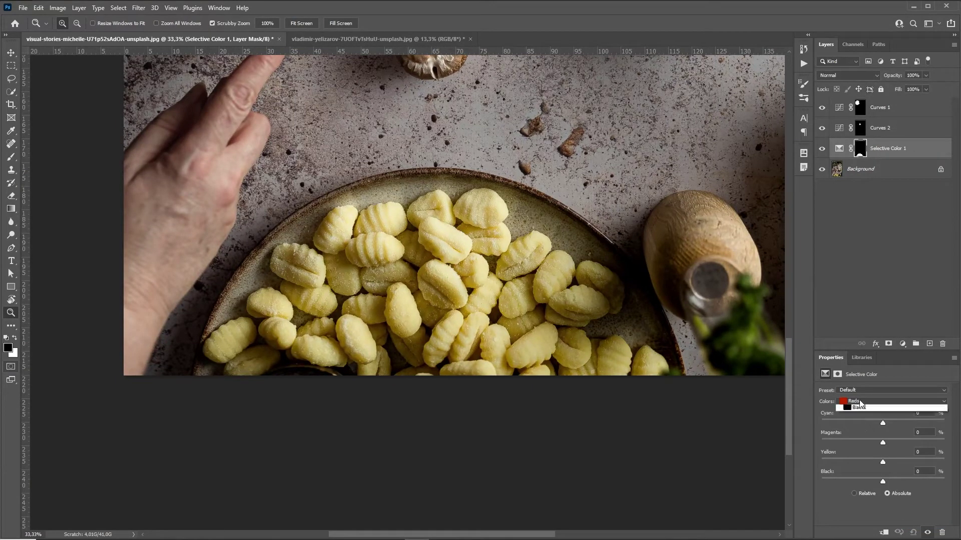
left_click(856, 411)
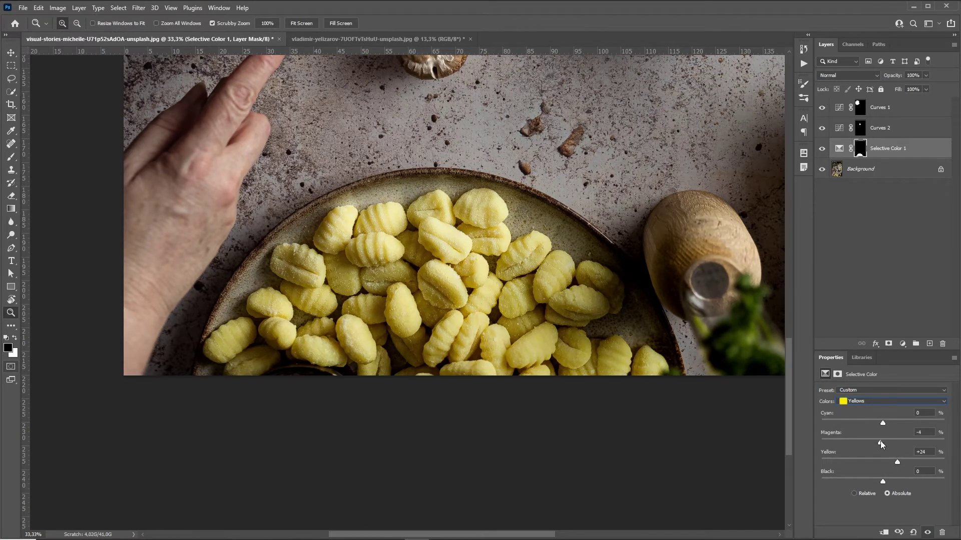
left_click_drag(881, 443, 874, 443)
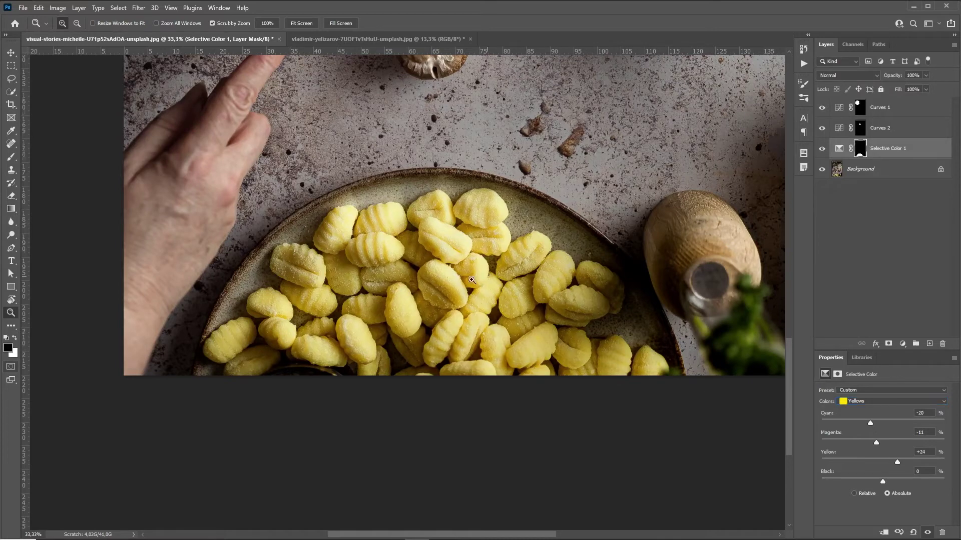
Set the feather of the Selective Color 1 layer mask to 1 px.
left_click_drag(472, 280, 435, 281)
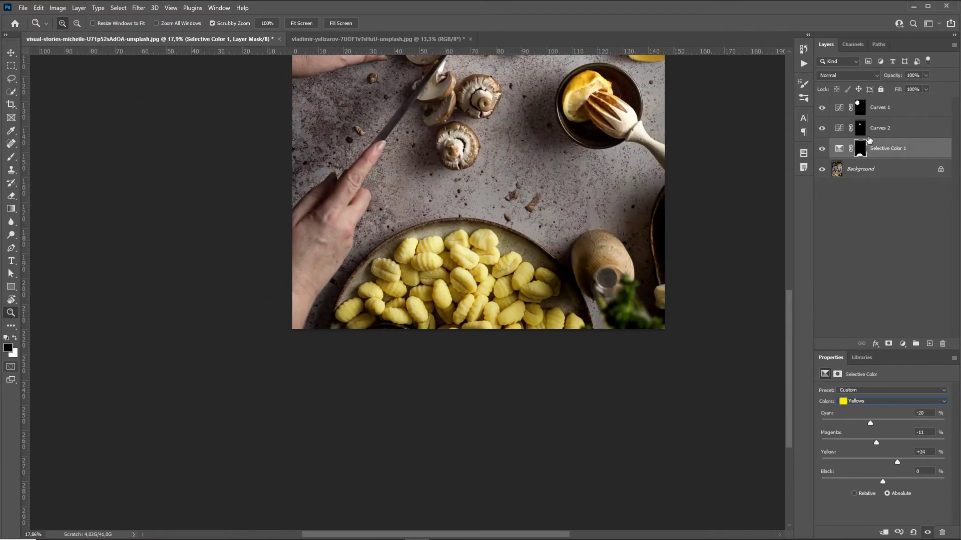
left_click(861, 149)
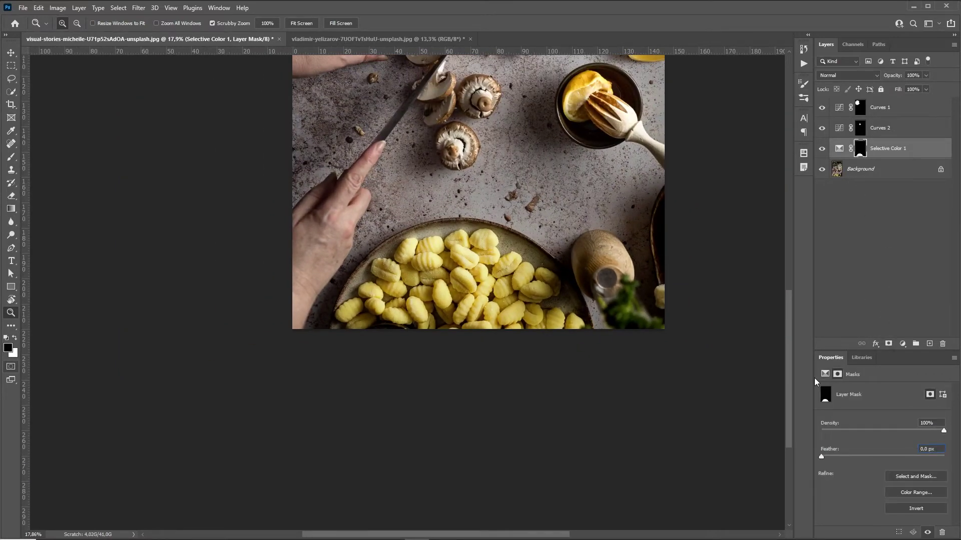
type("1")
key("Return")
Compare the whole photo before and after by hiding and showing all adjustment layers above the Background.
left_click_drag(504, 261, 467, 278)
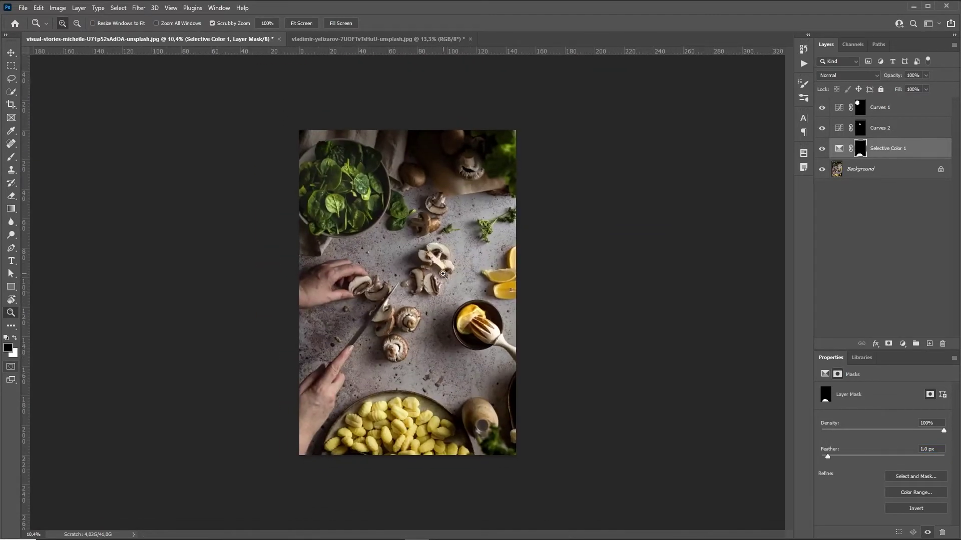
left_click_drag(467, 428, 397, 280)
left_click_drag(377, 400, 401, 381)
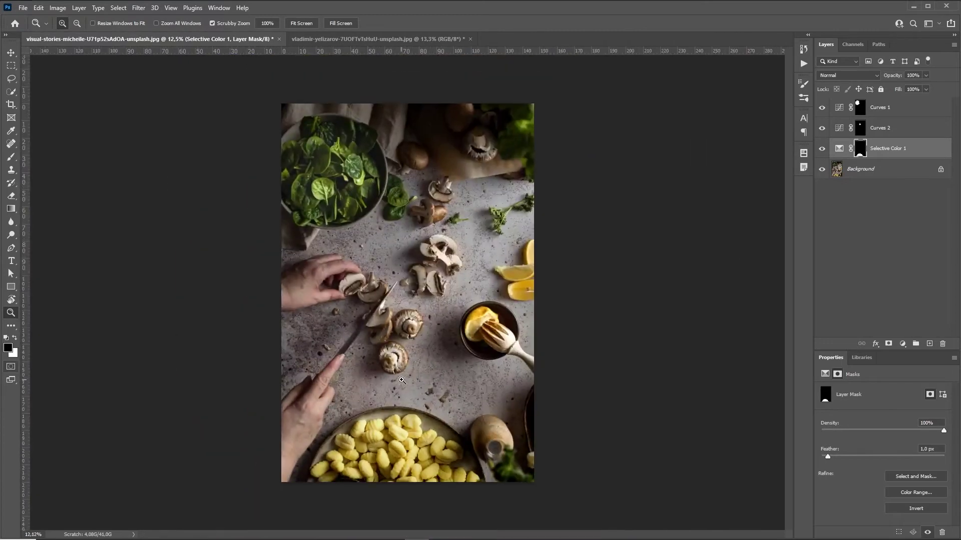
left_click(822, 169, "alt")
left_click(822, 170, "alt")
left_click(822, 169, "alt")
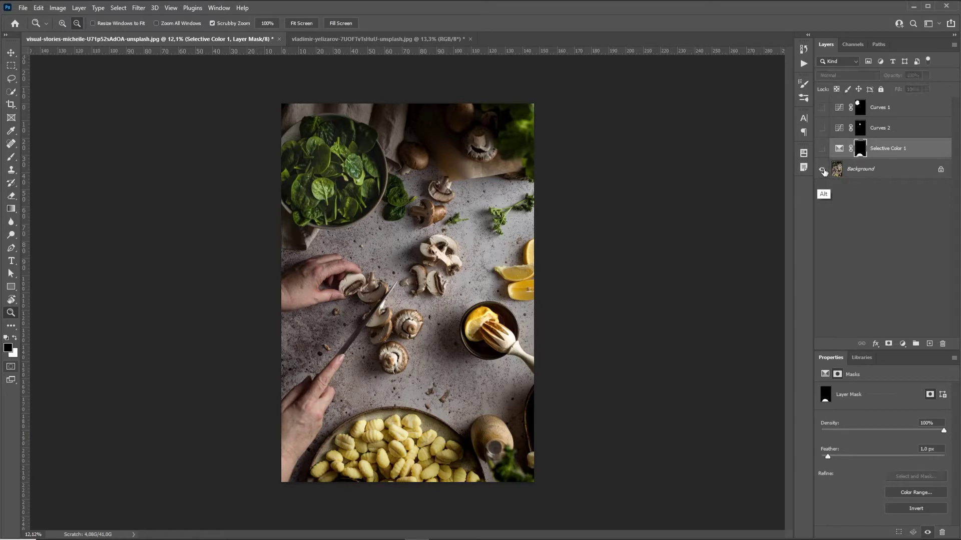
left_click(822, 170, "alt")
left_click(822, 169, "alt")
left_click(822, 170, "alt")
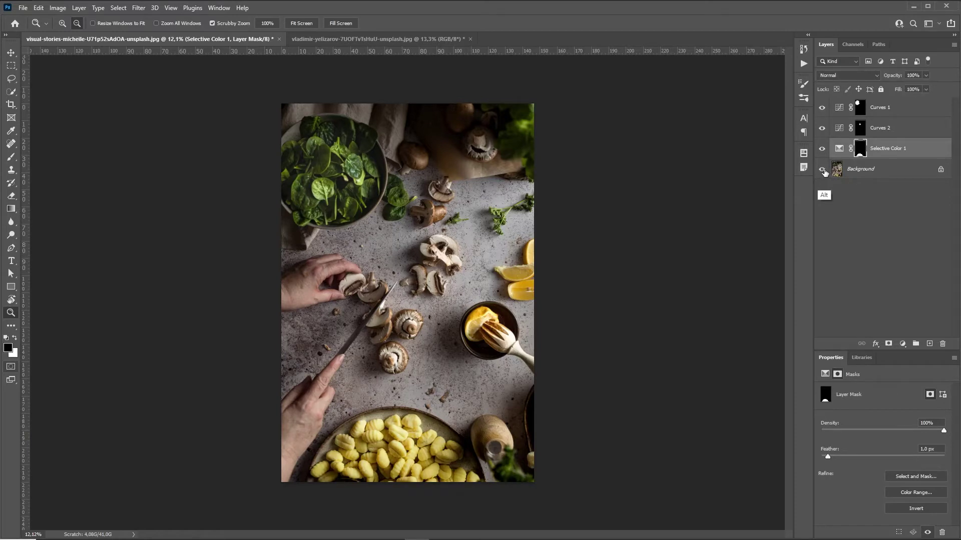
left_click(822, 170, "alt")
left_click(822, 170, "alt")
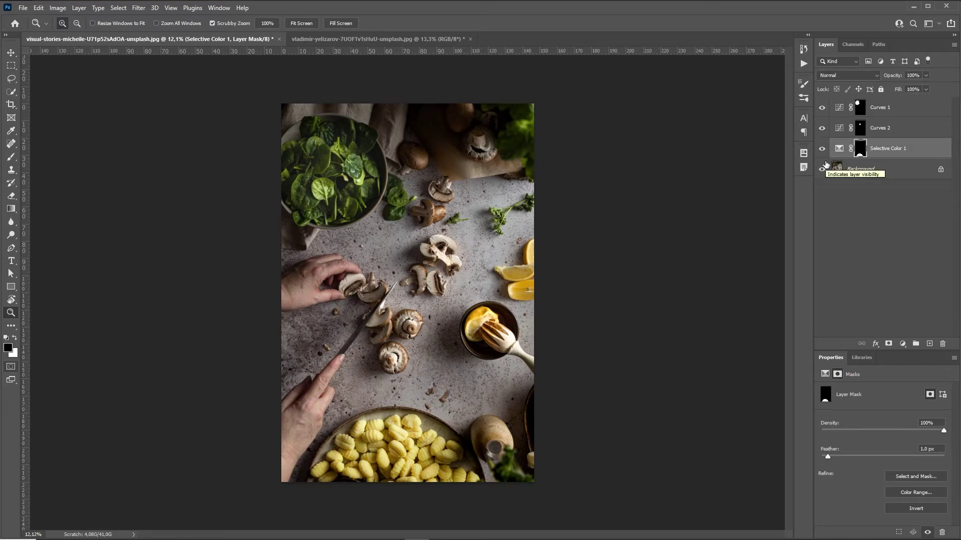
left_click_drag(494, 231, 465, 243)
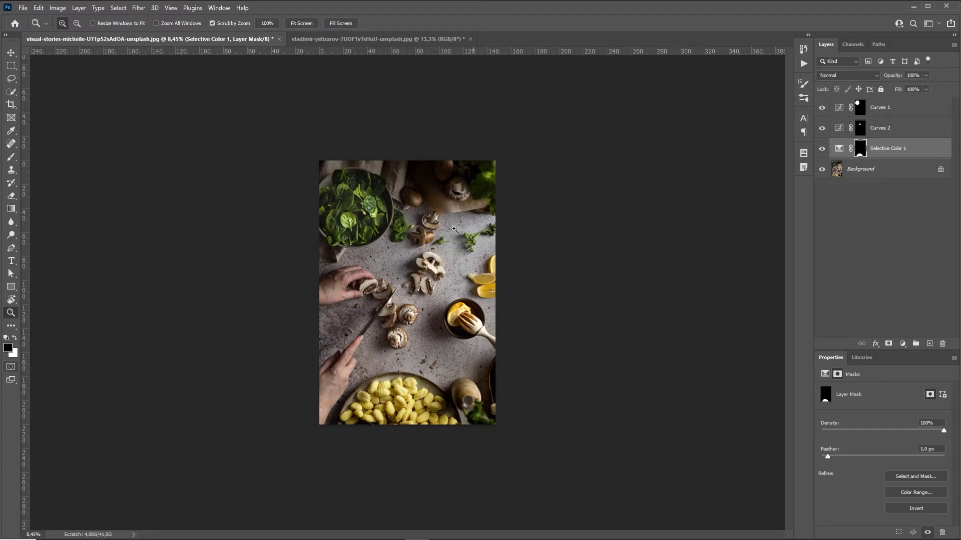
Lasso a broad diagonal band across the tabletop and brighten it with a Curves adjustment layer by pulling the white point inward.
key("l")
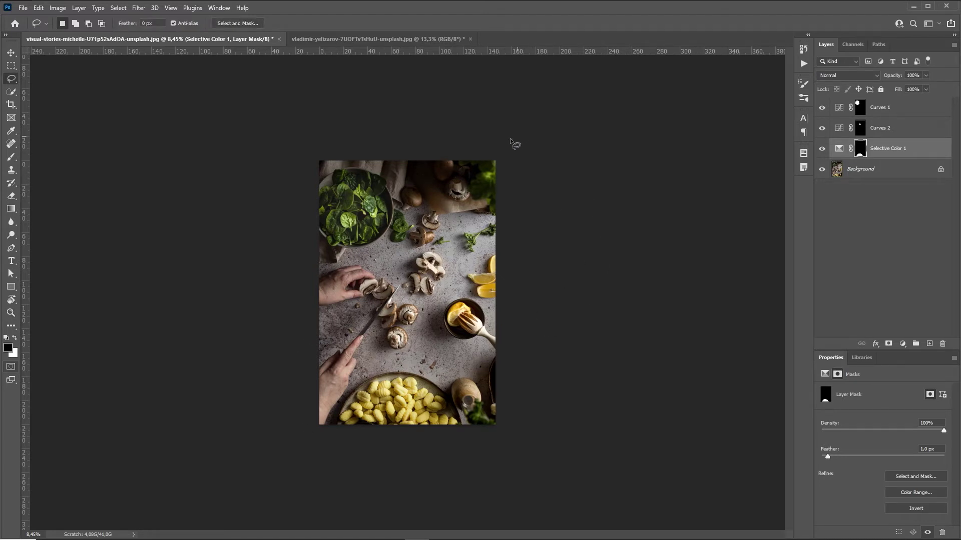
mouse_move(514, 145)
left_mouse_down()
mouse_move(277, 346)
mouse_move(314, 433)
mouse_move(363, 454)
mouse_move(463, 406)
mouse_move(576, 279)
mouse_move(605, 140)
left_mouse_up()
left_click(902, 344)
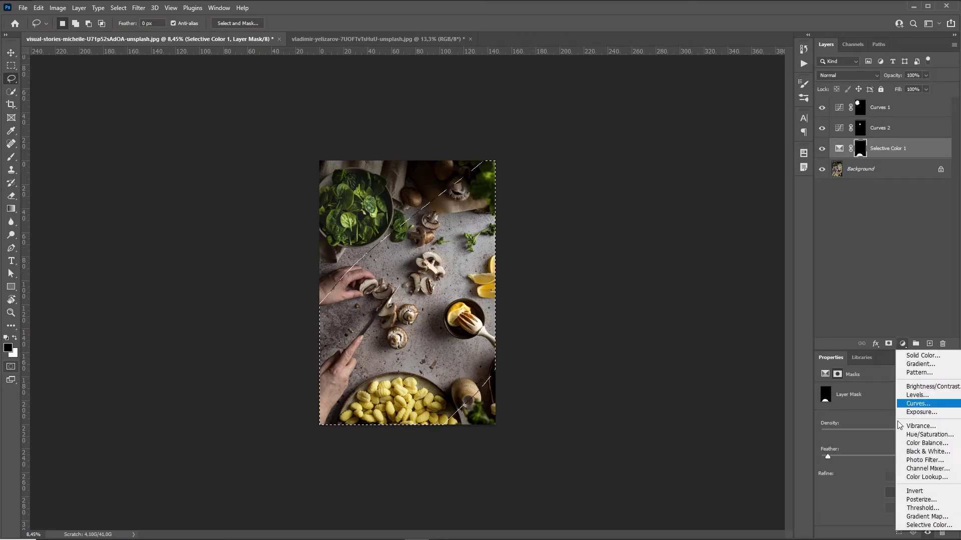
left_click(915, 404)
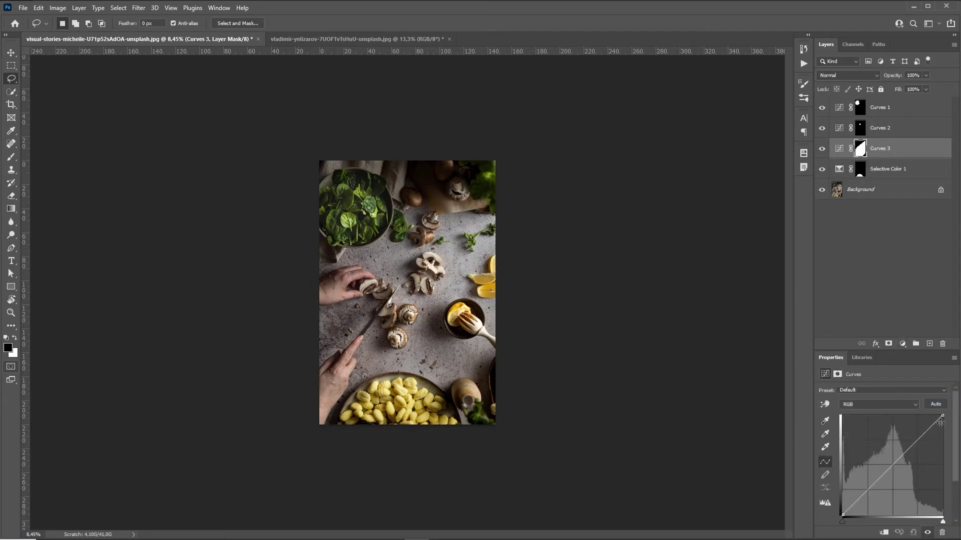
left_click_drag(941, 423, 924, 384)
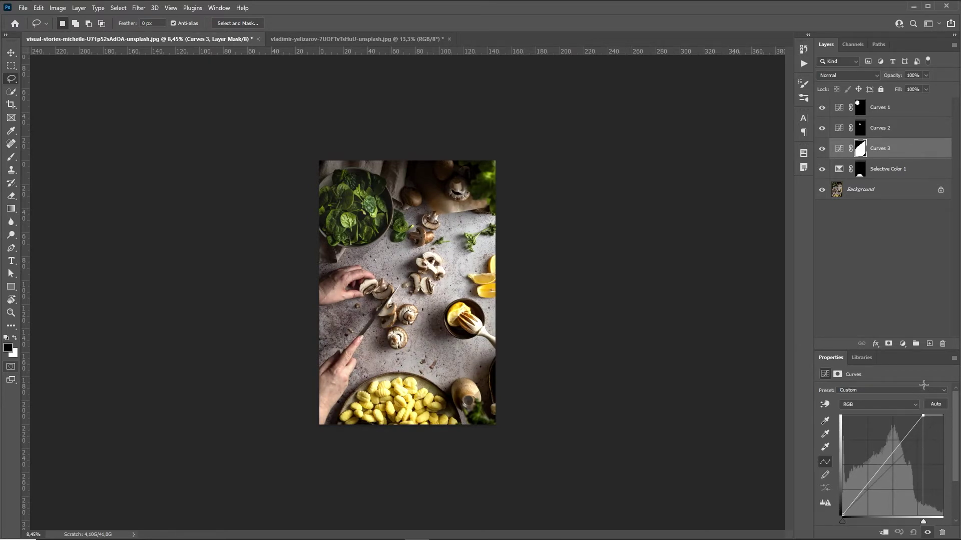
Soften the Curves 3 layer mask with a 500-pixel Gaussian Blur and compare the photo with and without the layer.
key("z")
mouse_move(401, 287)
left_mouse_down()
mouse_move(450, 286)
mouse_move(348, 251)
mouse_move(428, 212)
left_mouse_up()
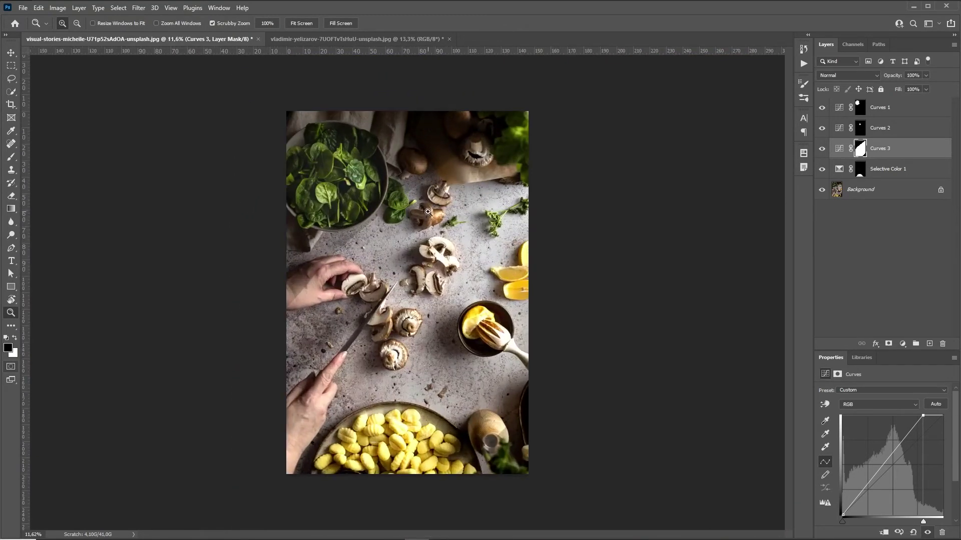
left_click(866, 153, "alt")
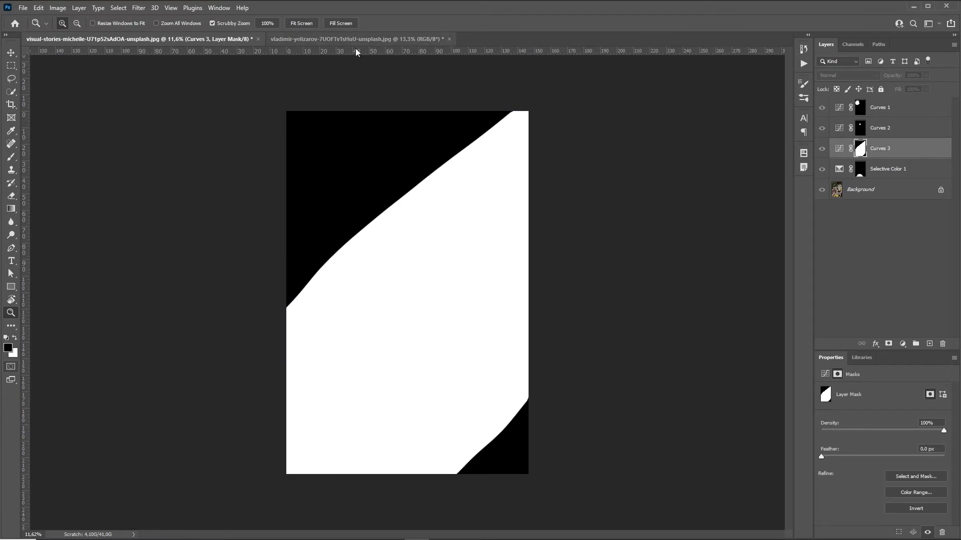
left_click(140, 9)
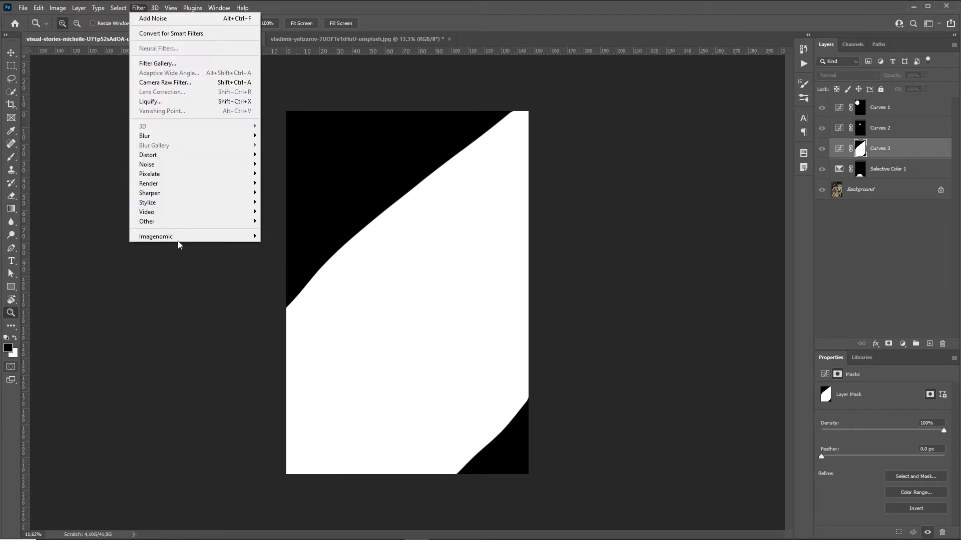
mouse_move(198, 138)
left_click(287, 173)
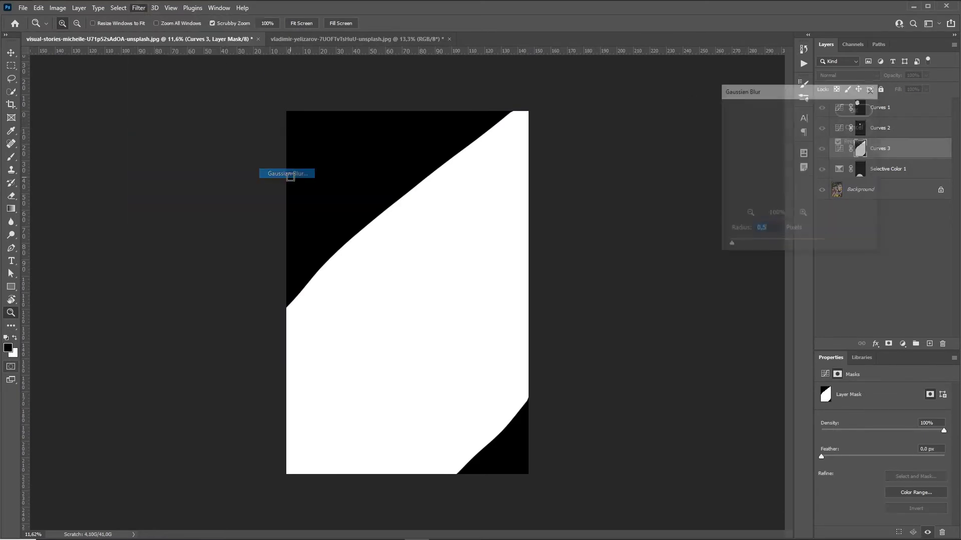
type("2")
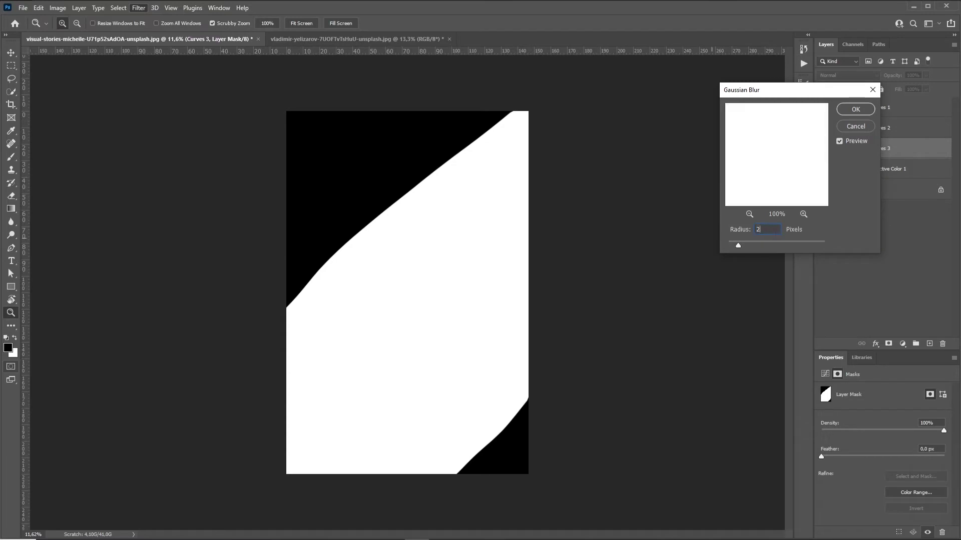
type("00")
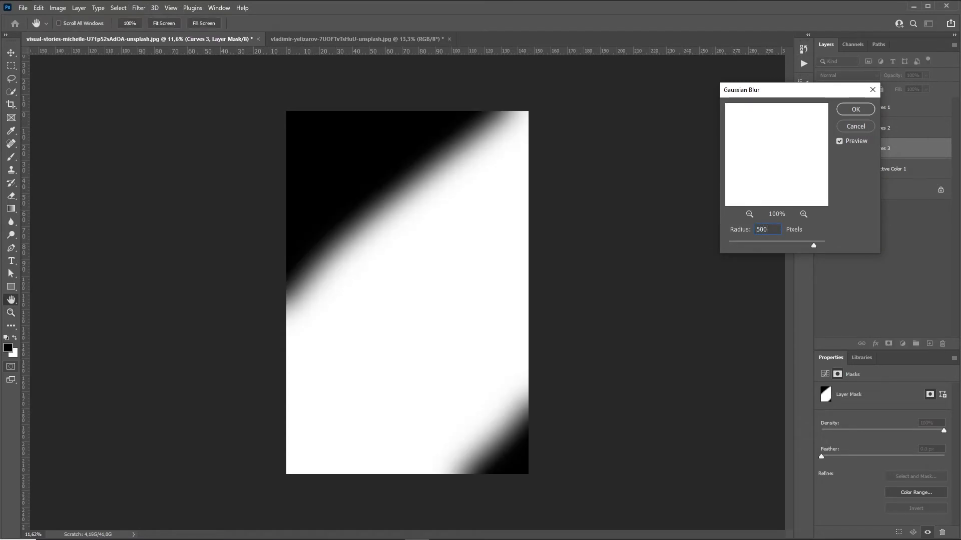
key("Return")
left_click(859, 148, "alt")
left_click_drag(361, 318, 366, 319)
left_click(822, 149)
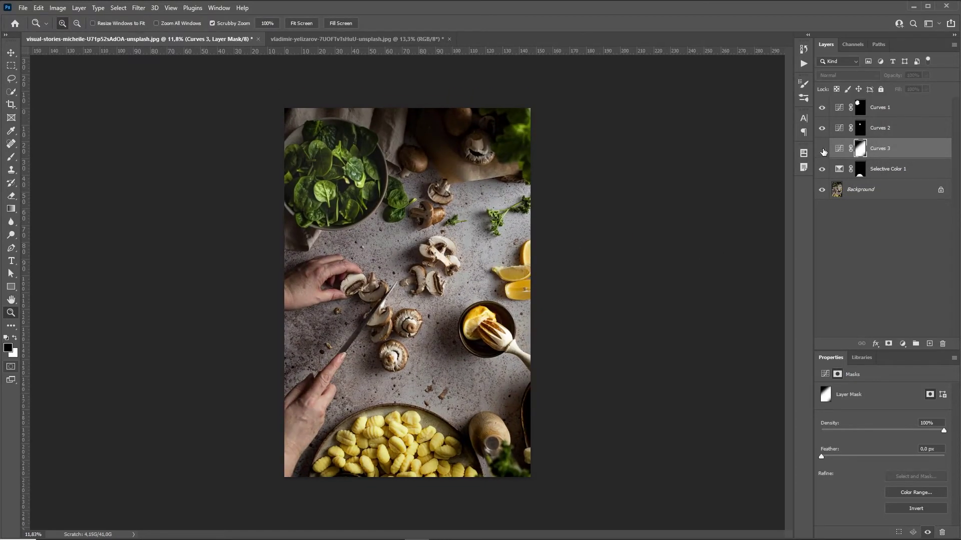
left_click(821, 149)
Paint black on the Curves 3 mask over the wooden lemon reamer using a larger brush, and check the layer's effect on the whole photo.
left_click_drag(537, 356, 498, 288)
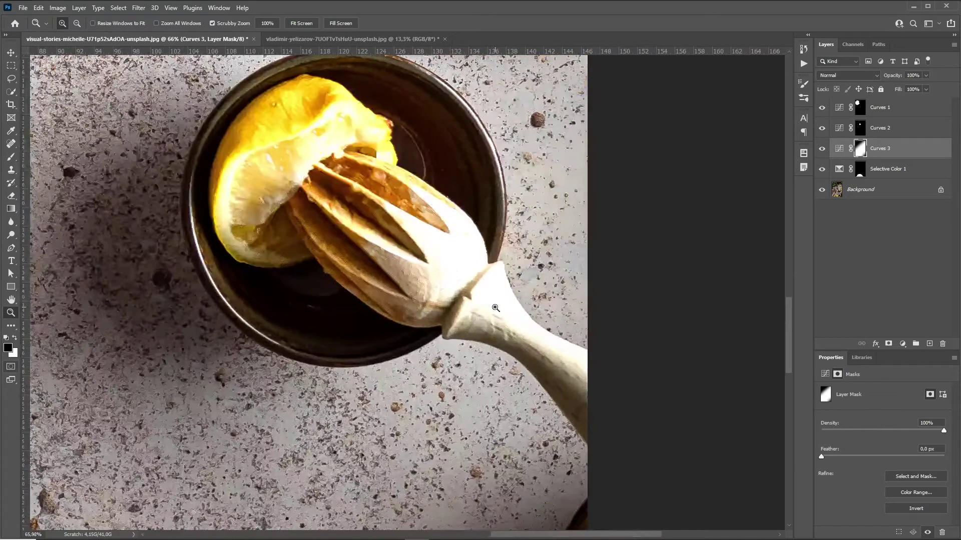
key("b")
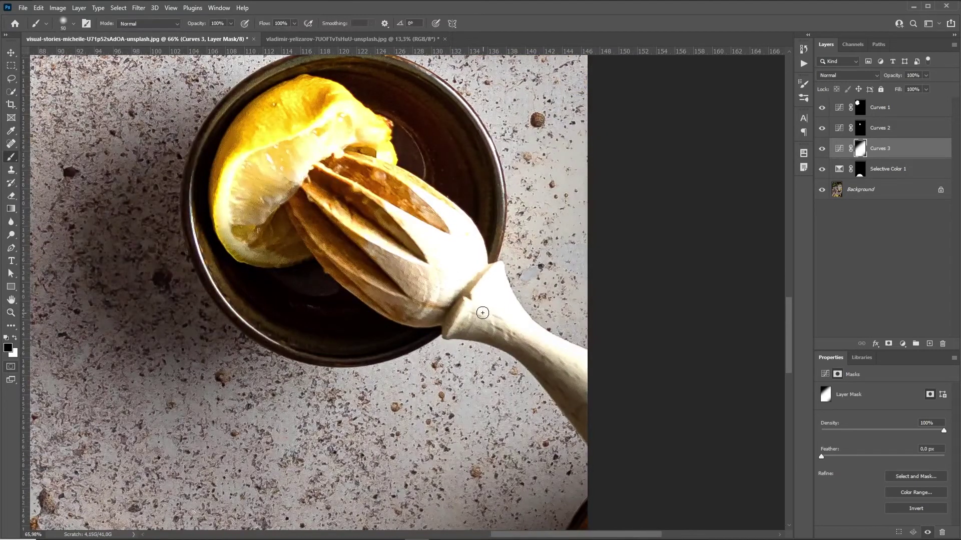
key("bracketright")
key("bracketright")
key("bracketright")
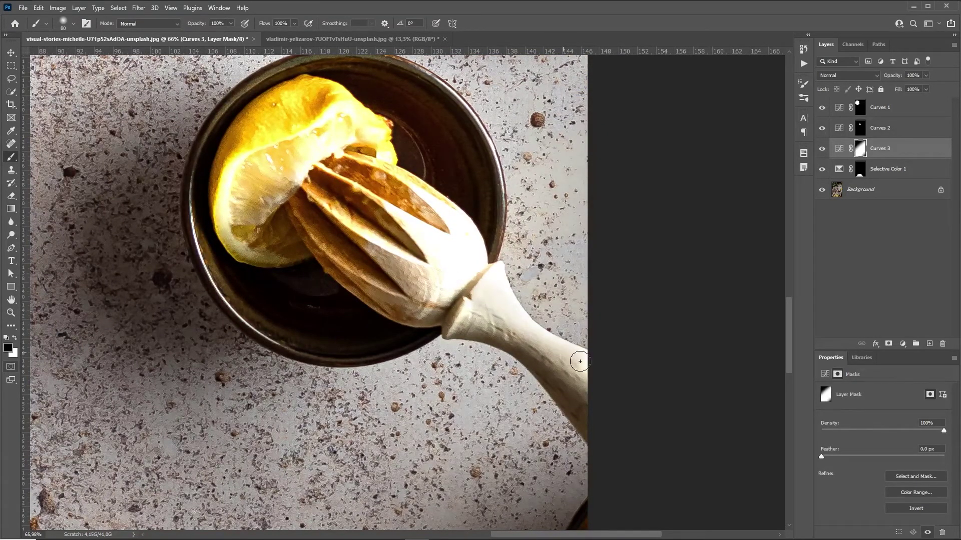
mouse_move(480, 270)
left_mouse_down()
mouse_move(467, 240)
mouse_move(409, 225)
mouse_move(441, 224)
mouse_move(433, 206)
mouse_move(458, 284)
mouse_move(380, 235)
left_mouse_up()
key("z")
key("ctrl+0")
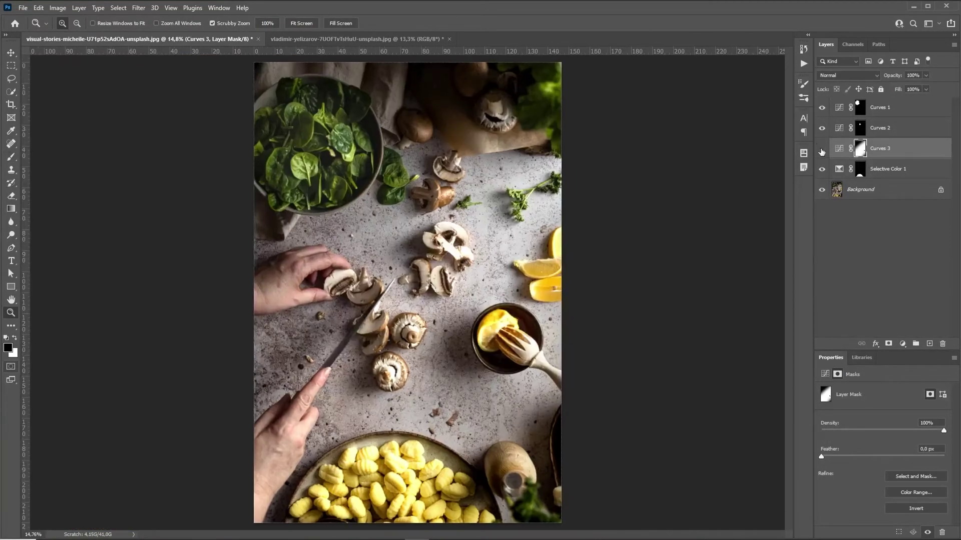
left_click(821, 150)
left_click(821, 149)
Fade the Curves 3 mask with two black-to-transparent linear gradients running from beyond the photo's lower-left corner toward its upper right.
left_click_drag(564, 248, 502, 268)
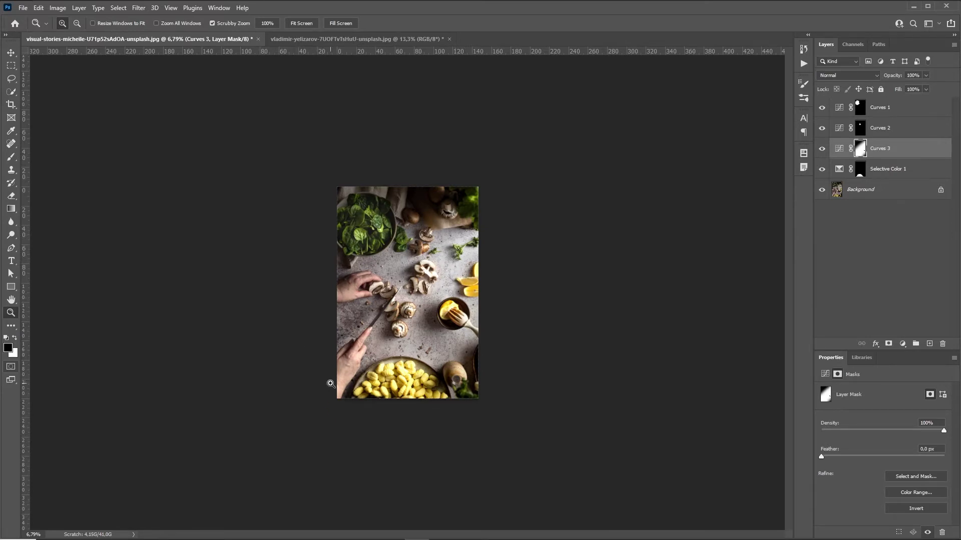
key("g")
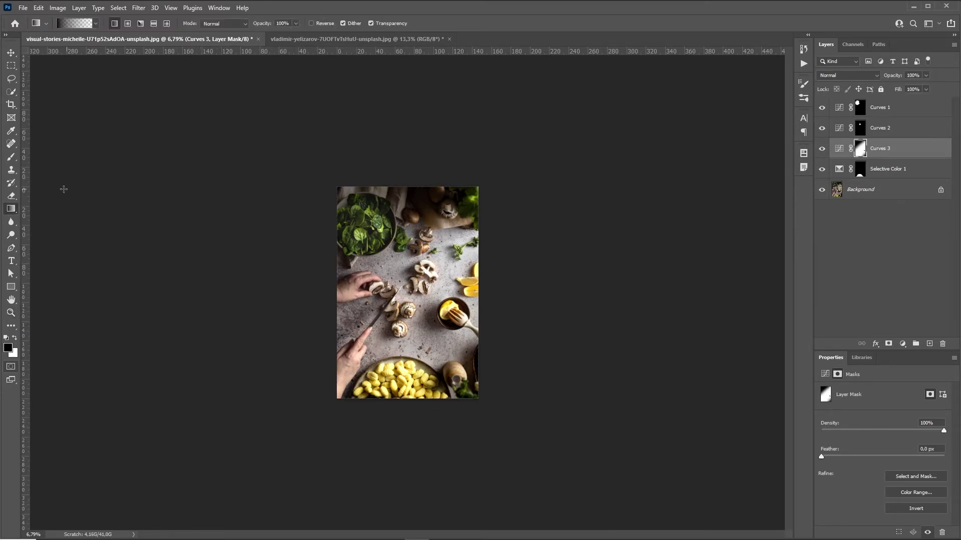
left_click(96, 24)
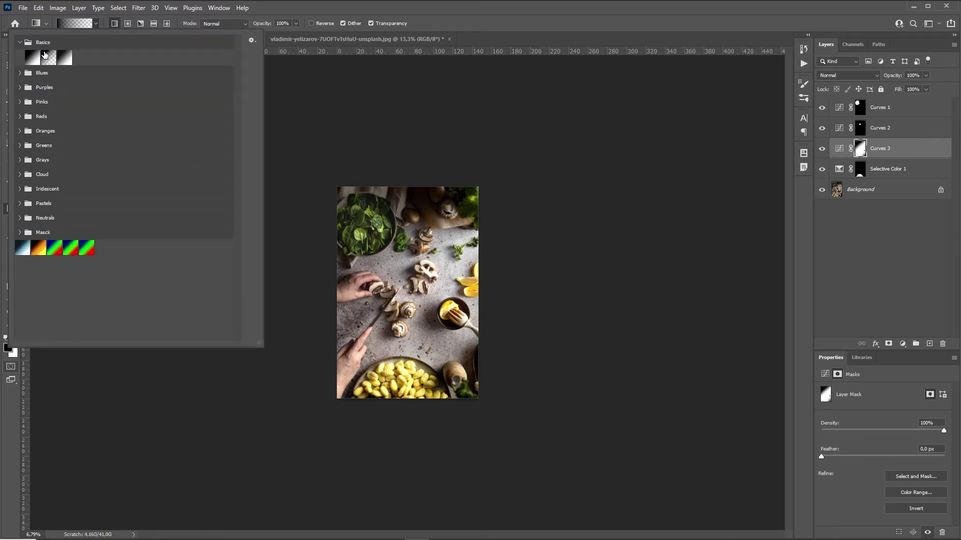
key("Escape")
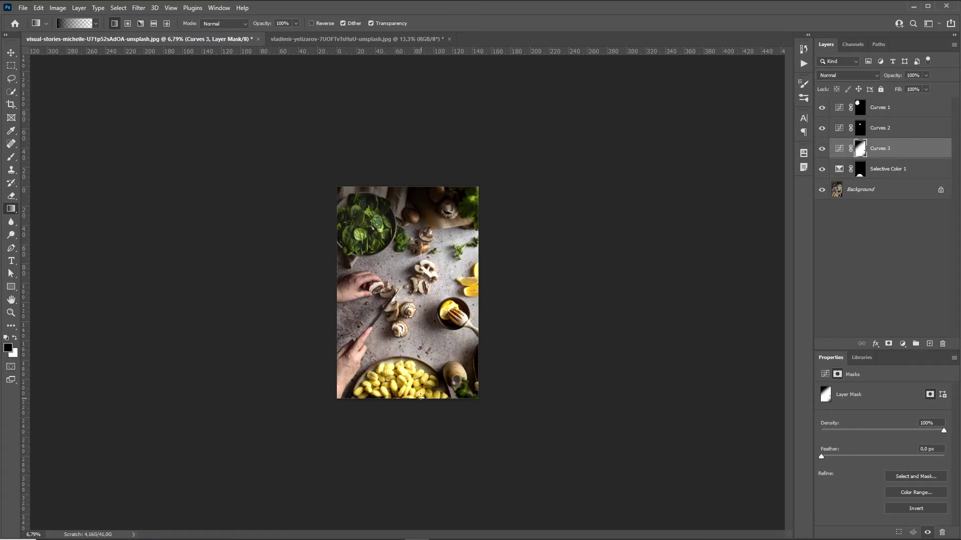
left_click_drag(297, 452, 502, 211)
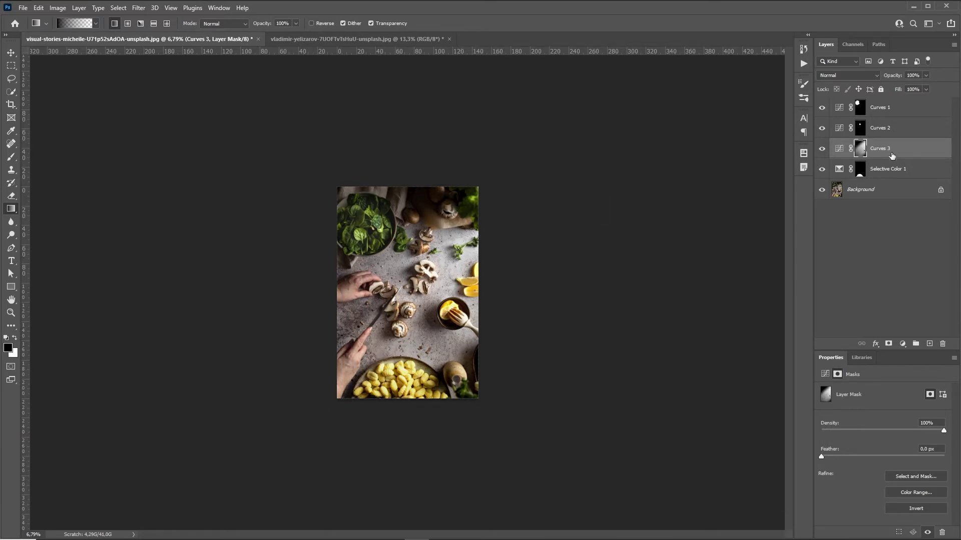
left_click(860, 149, "alt")
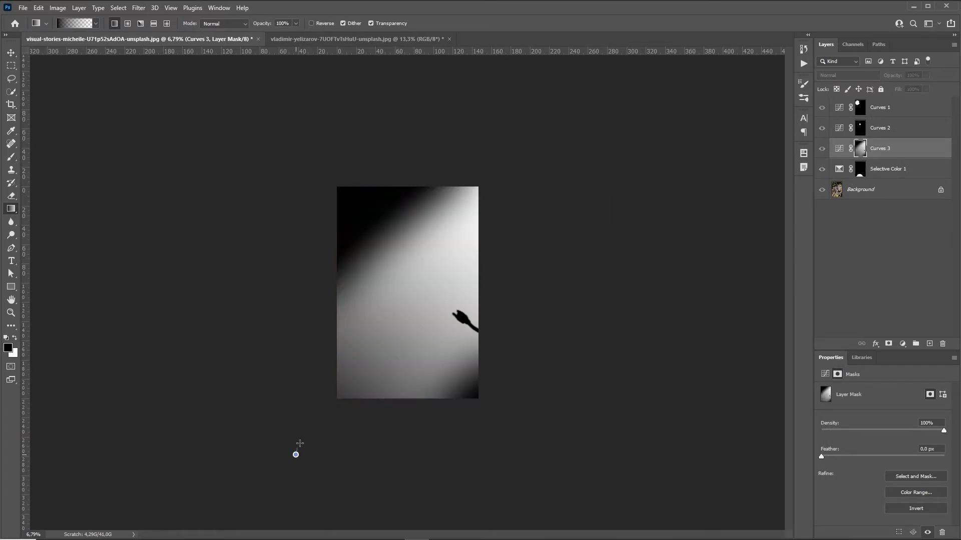
left_click_drag(300, 443, 526, 188)
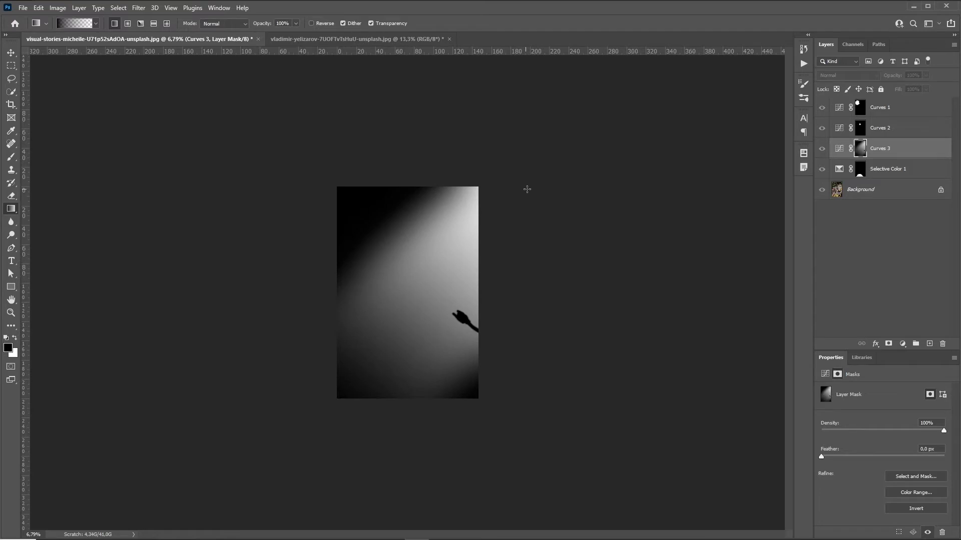
left_click(862, 149, "alt")
key("z")
left_click_drag(509, 325, 742, 177)
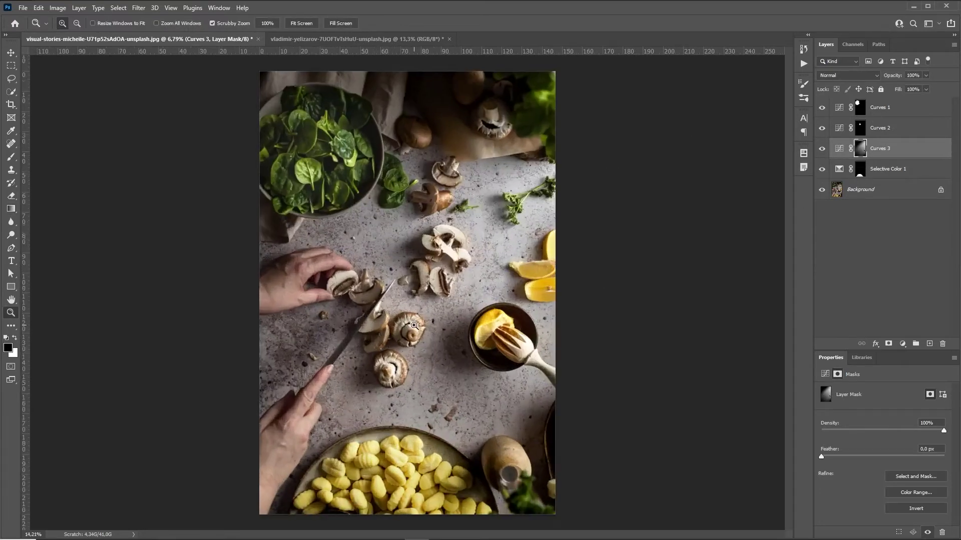
left_click(820, 150)
left_click(821, 151)
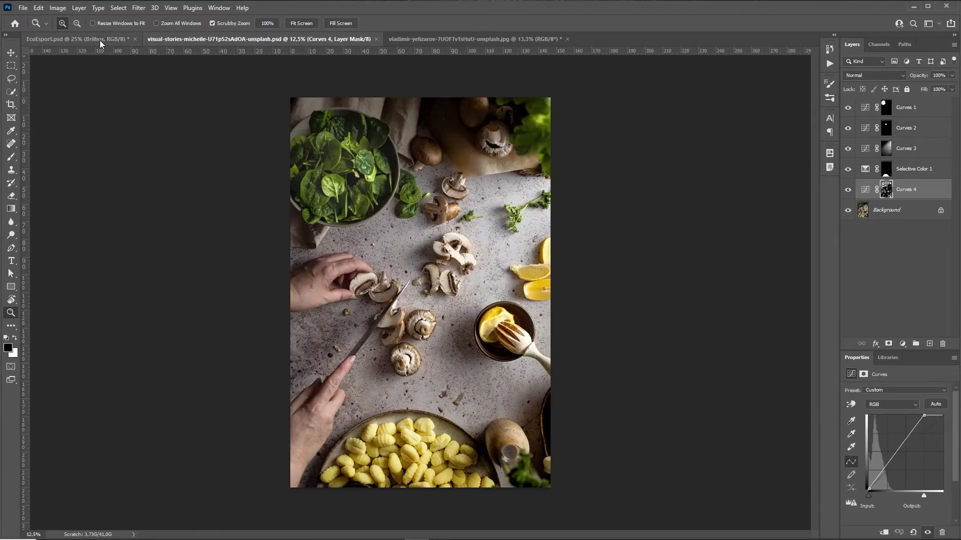
Bring up the EcoEsport.psd document and compare the car with and without the Brilhos layer.
left_click(75, 39)
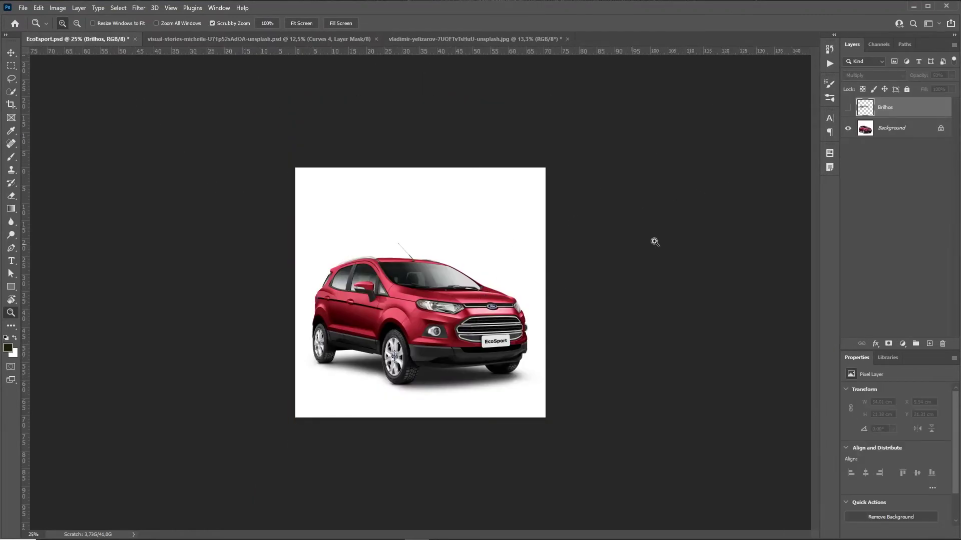
left_click(848, 110)
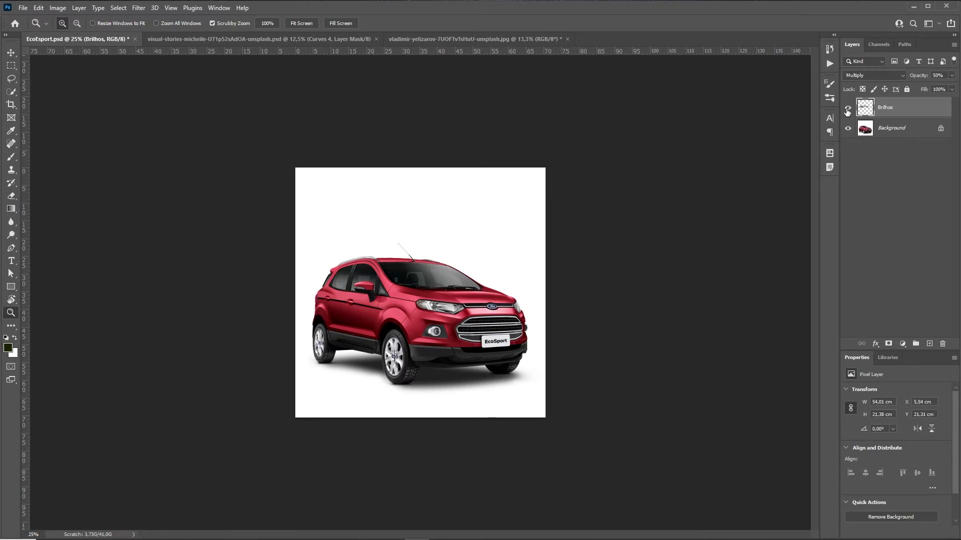
left_click(847, 111)
left_click(846, 112)
left_click(846, 111)
left_click(845, 112)
left_click(847, 112)
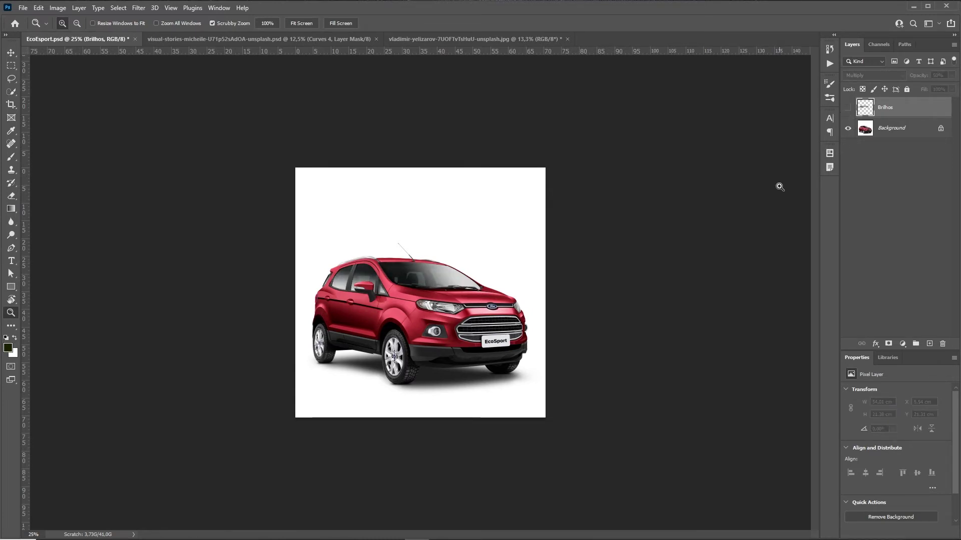
Run the "001 - Base" action on the Background layer and move the Brilhos layer into the Ajustes de Luz group.
left_click(890, 136)
left_click(829, 64)
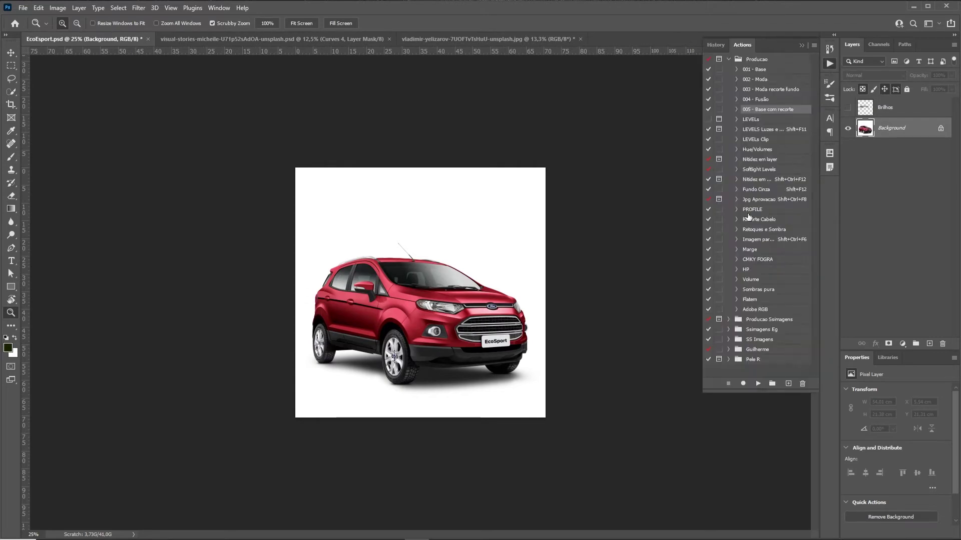
left_click(758, 384)
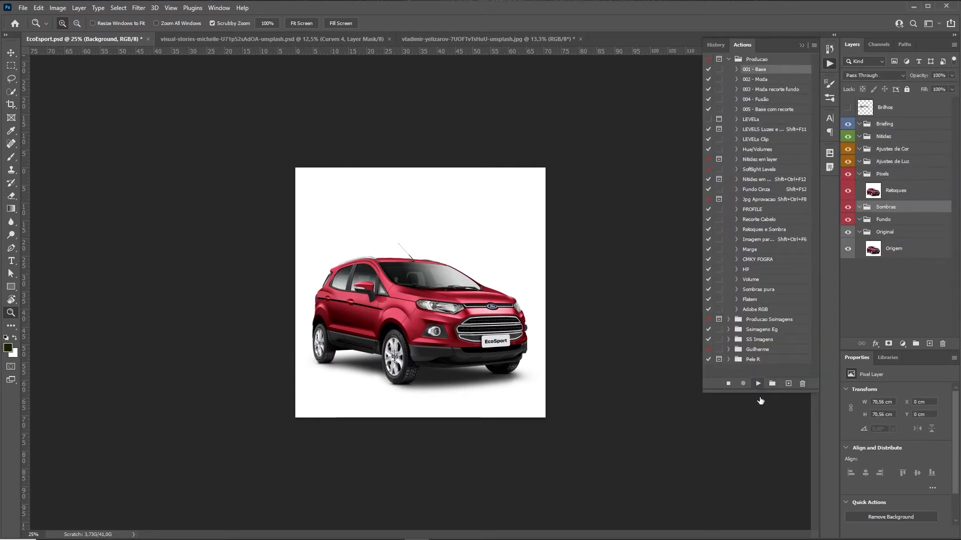
left_click(801, 45)
left_click_drag(869, 120, 893, 141)
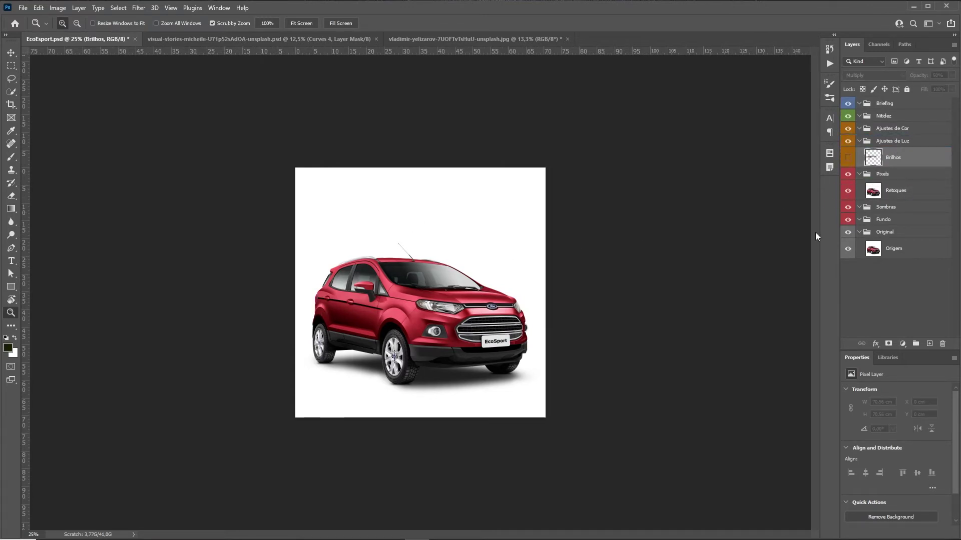
With the Retoques layer active, draw a rectangular selection about 52.4 × 22.6 cm around the car's roof and windows.
left_click(874, 195)
left_click_drag(496, 366, 520, 326)
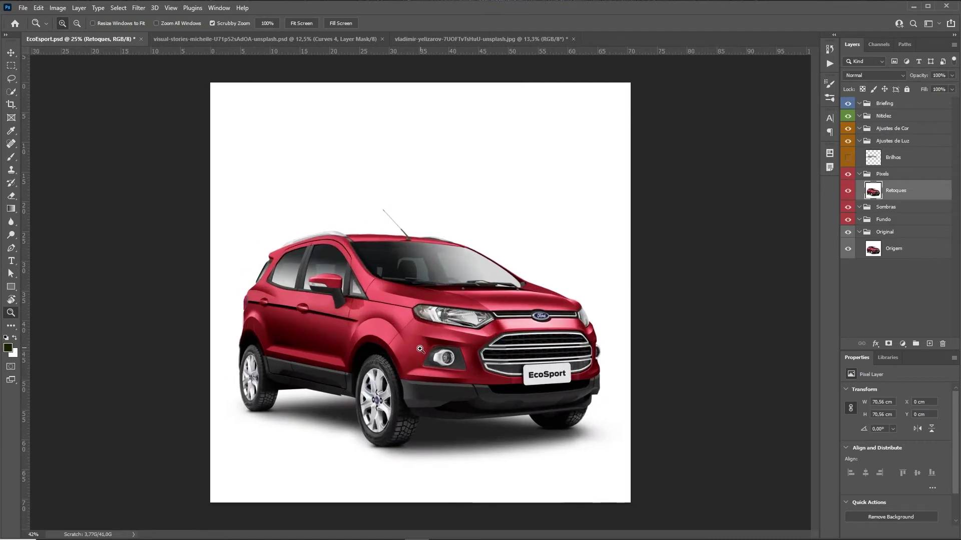
left_click(879, 44)
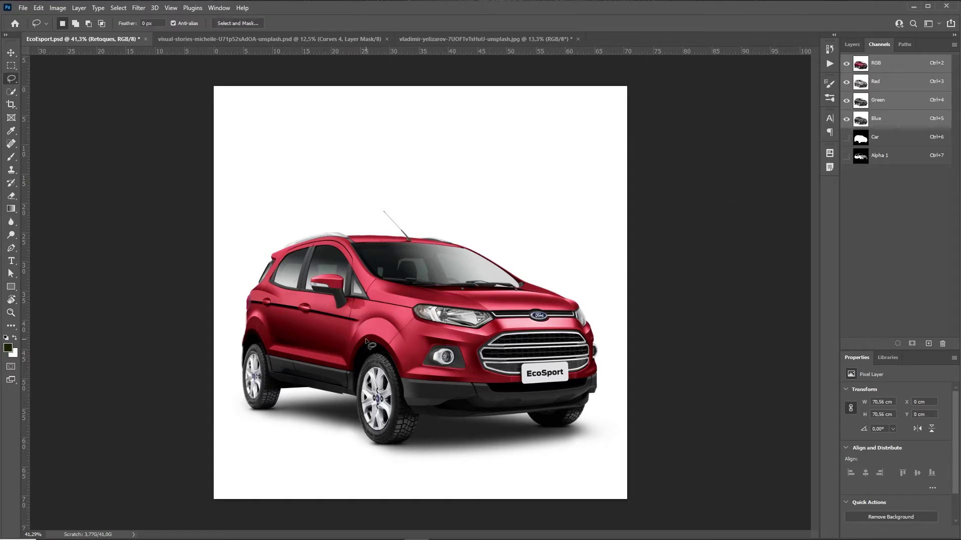
key("m")
left_click_drag(228, 152, 535, 285)
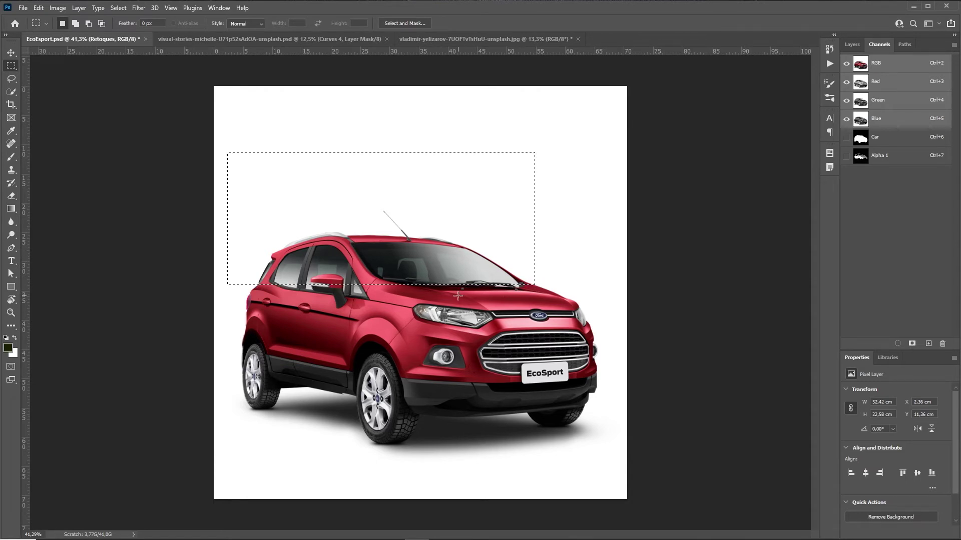
left_click(118, 8)
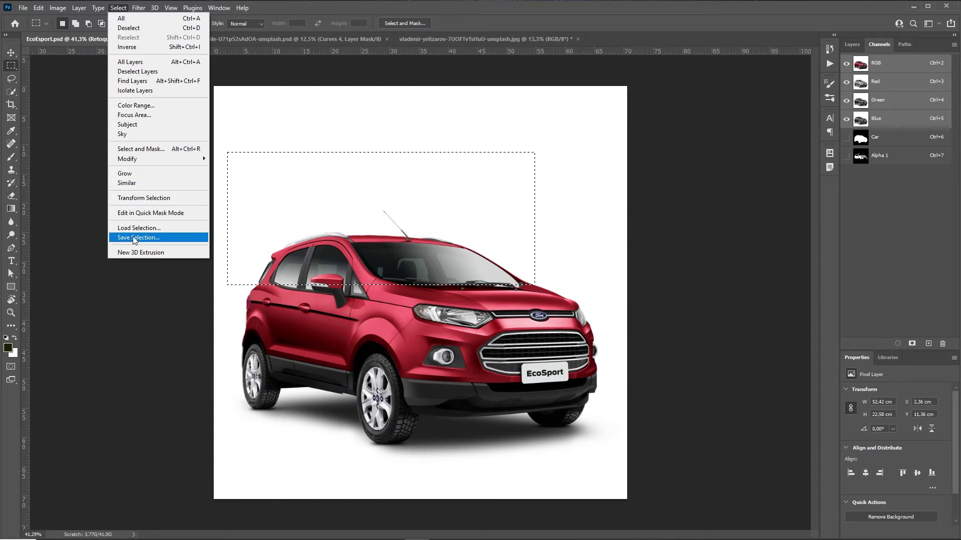
left_click(851, 44)
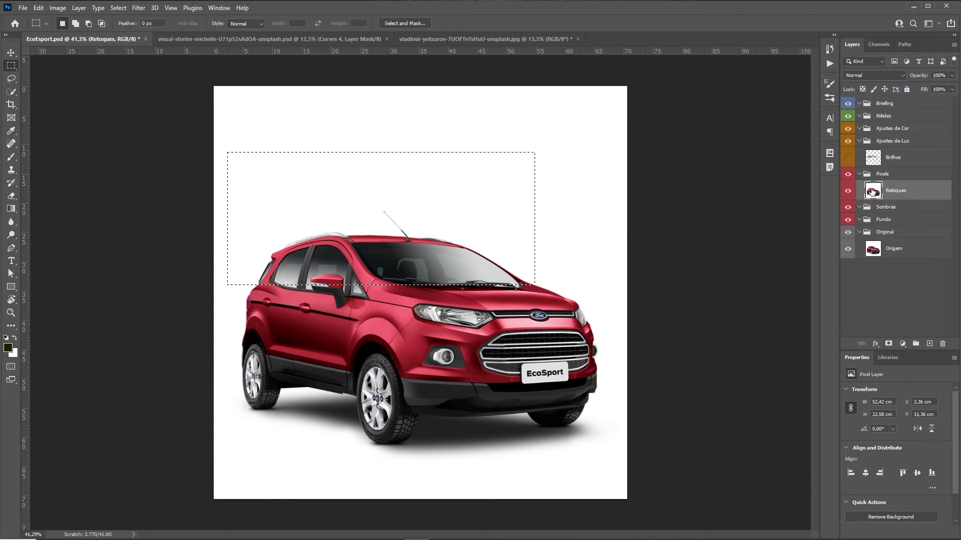
Save the rectangular selection as a new channel named saasasas in EcoEsport.psd.
left_click(117, 8)
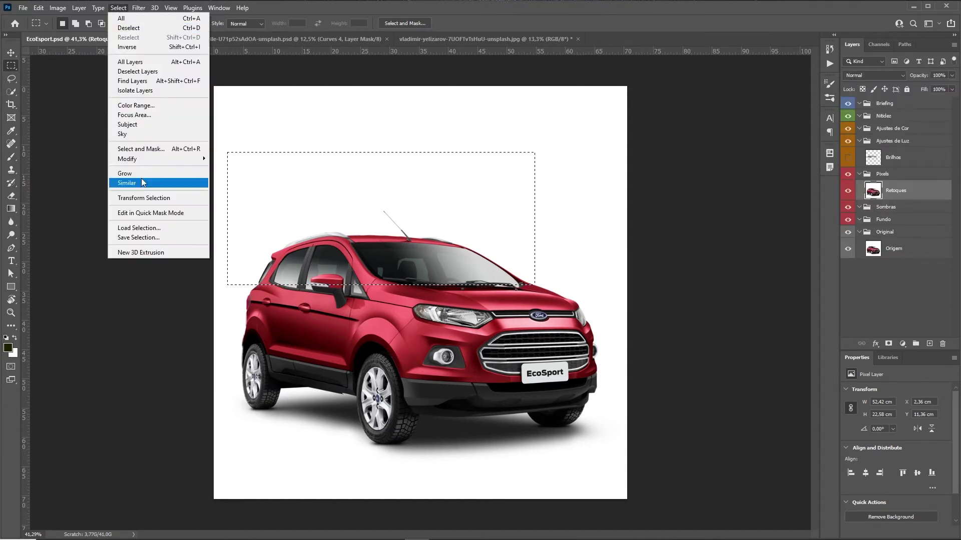
left_click(143, 236)
type("saasasas")
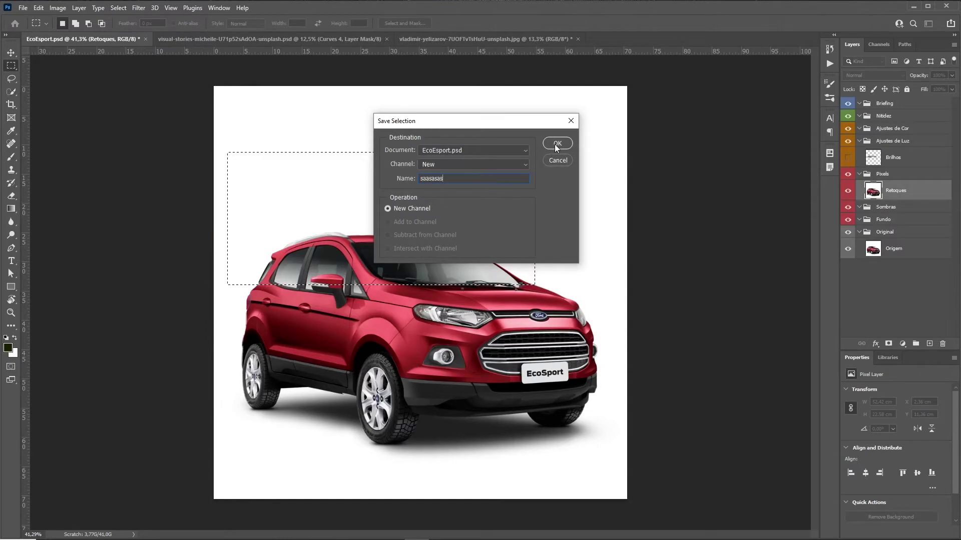
key("Return")
Delete the saasasas channel and clear the rectangular selection.
left_click(879, 44)
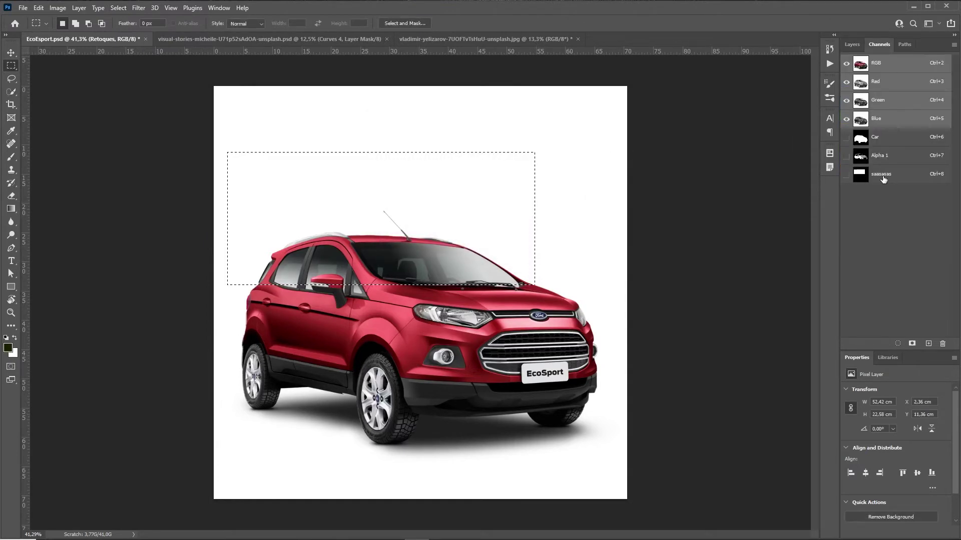
left_click_drag(882, 175, 942, 343)
key("ctrl+d")
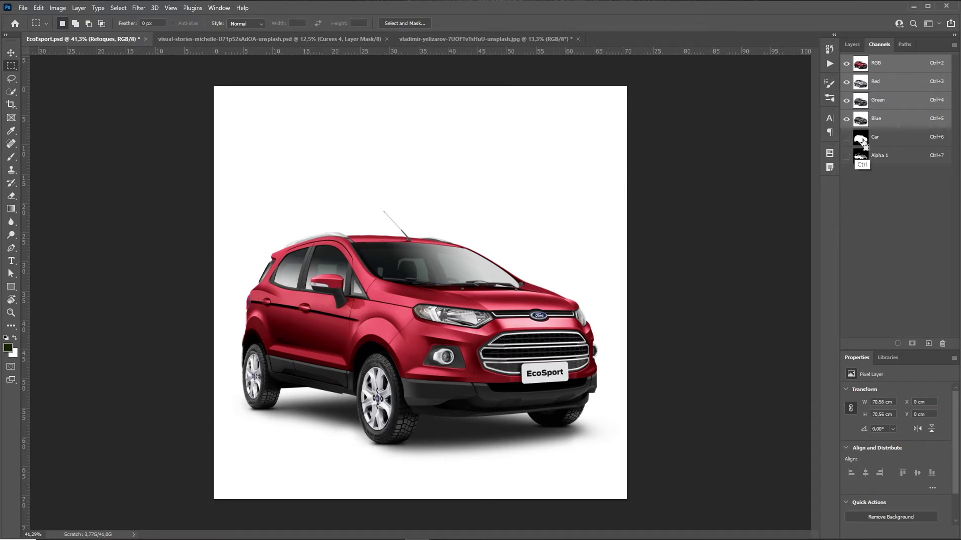
Load the Car channel as a new selection and turn it into a layer mask on the Retoques layer.
left_click(119, 7)
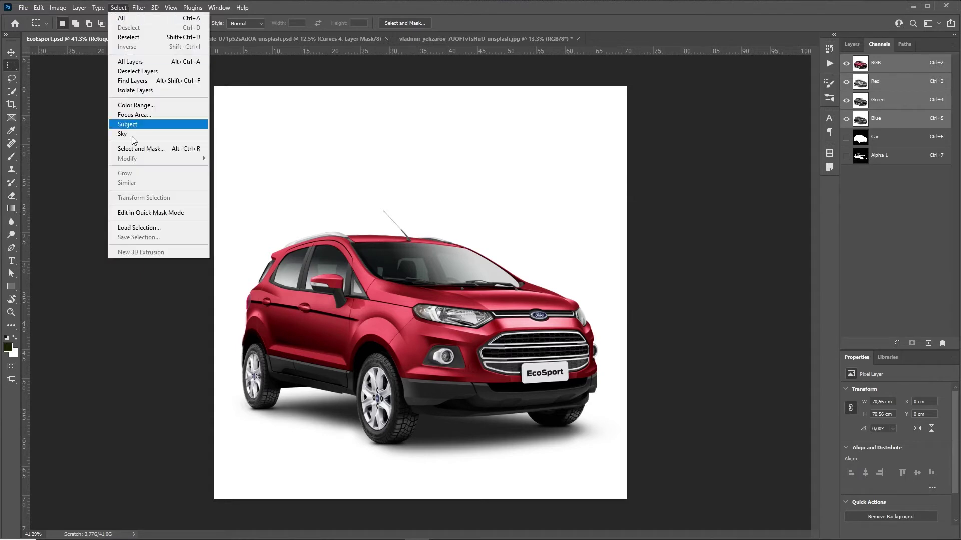
left_click(139, 227)
left_click(545, 152)
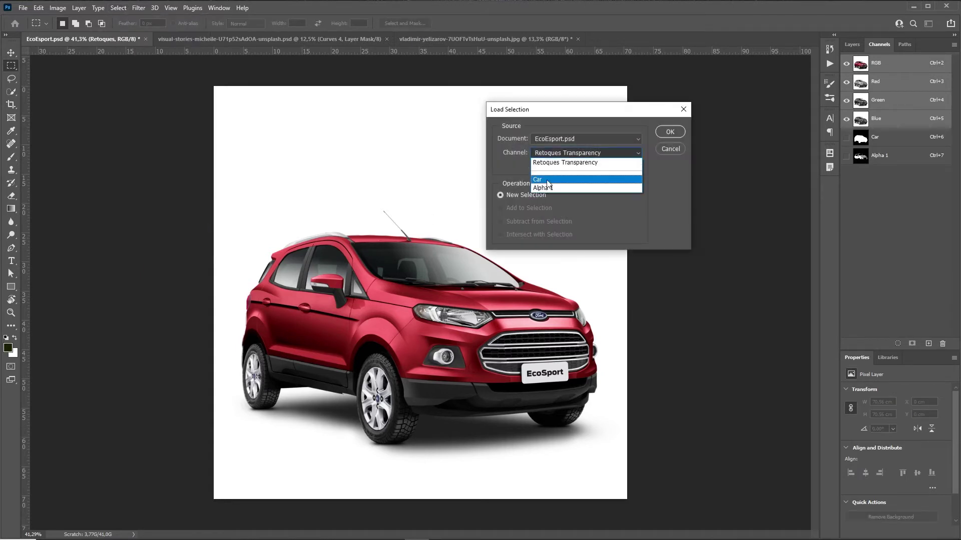
left_click(548, 180)
left_click(680, 132)
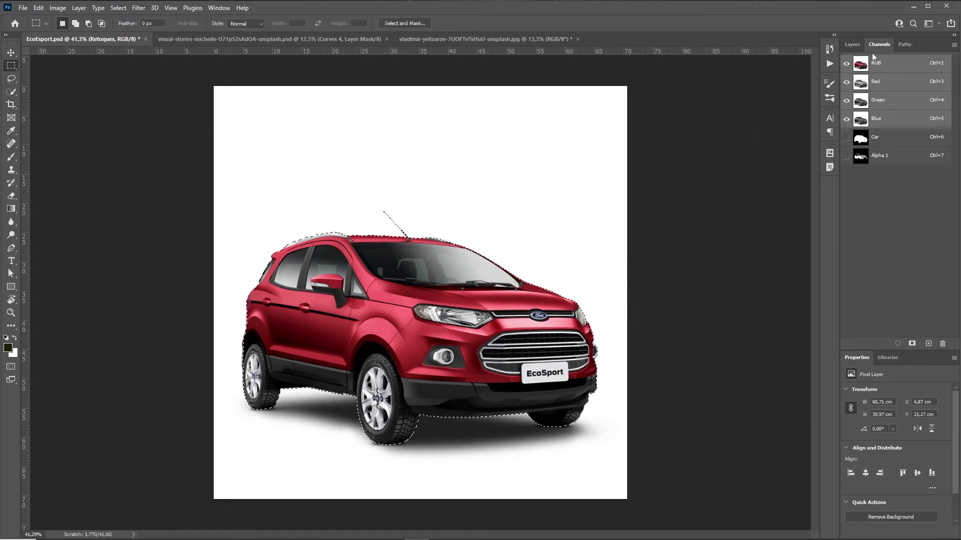
left_click(852, 44)
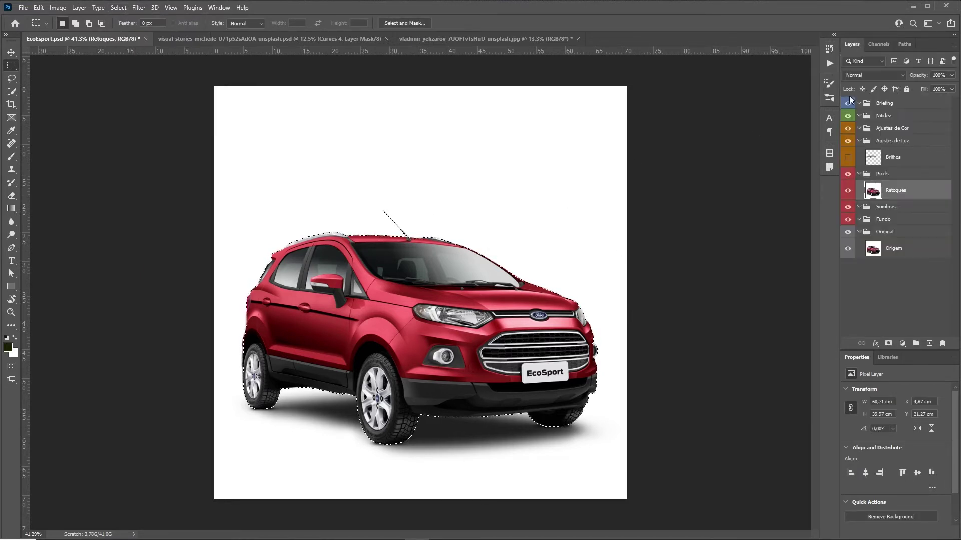
left_click(888, 344)
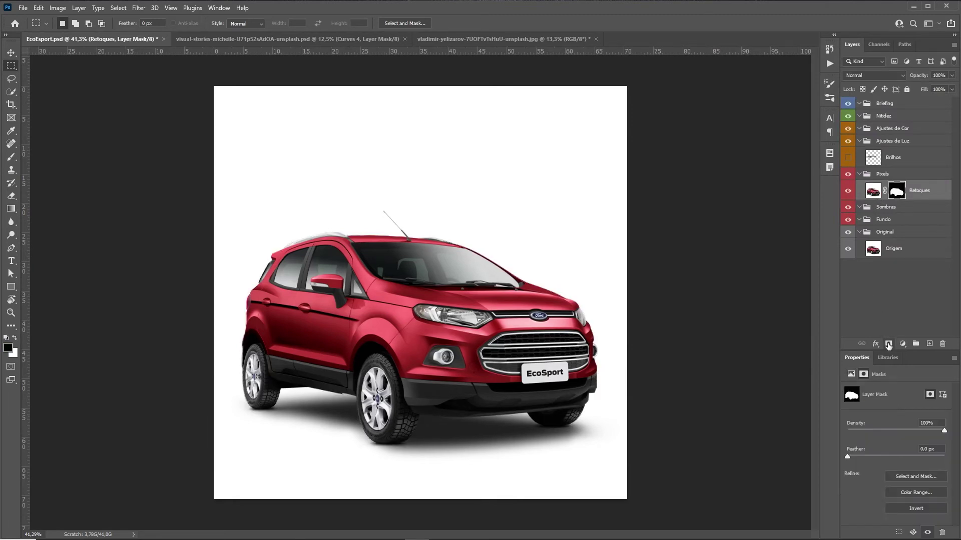
Hide the Original group and add a dark gray Solid Color fill layer inside the Fundo group.
left_click(883, 223)
left_click(847, 233)
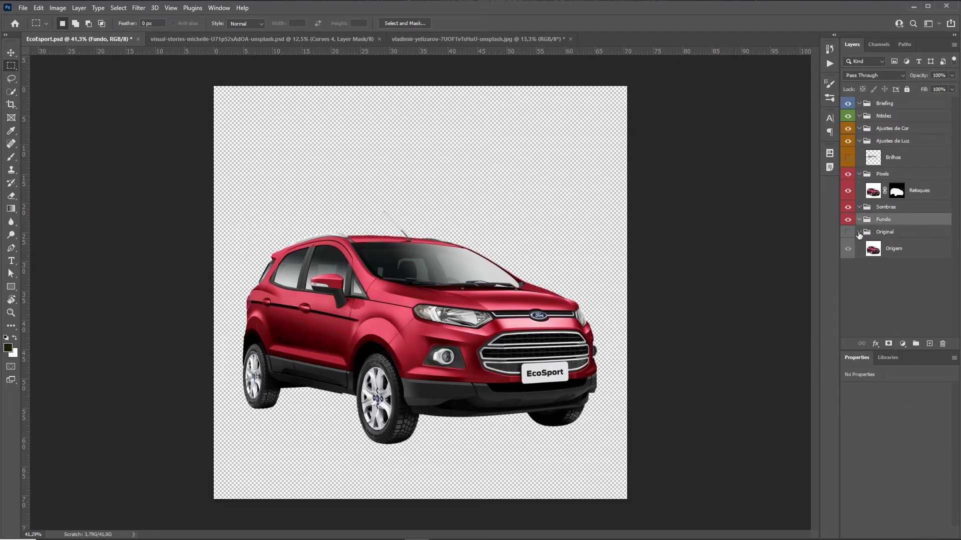
left_click(903, 344)
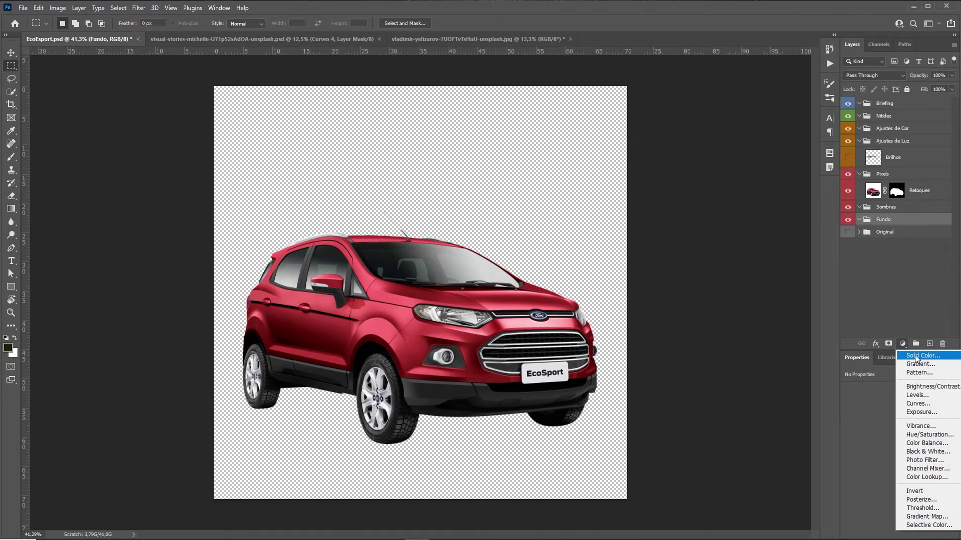
left_click(914, 356)
left_click_drag(644, 375, 560, 419)
left_click(818, 311)
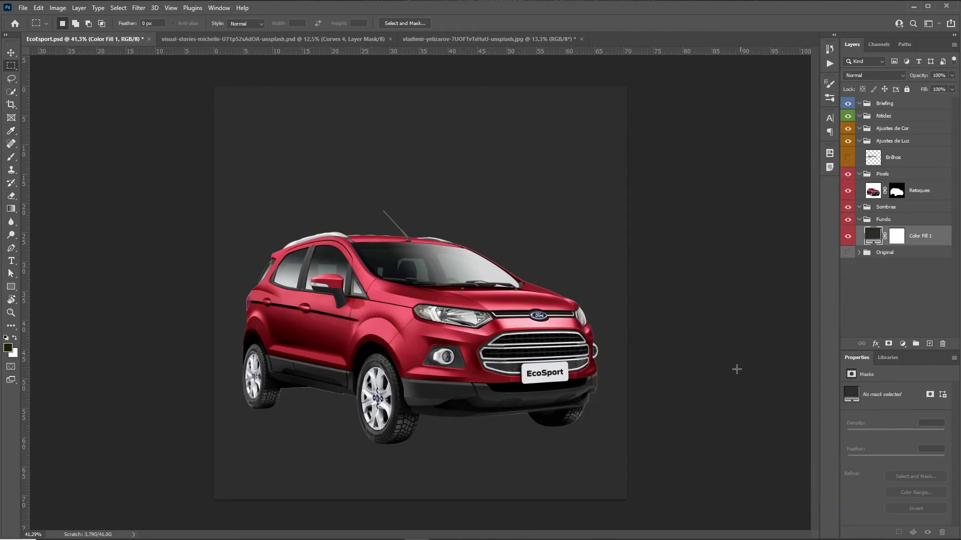
Darken the midtones of the Retoques layer mask with a Curves adjustment to tighten the car's cutout edge.
key("z")
left_click_drag(501, 396, 641, 239)
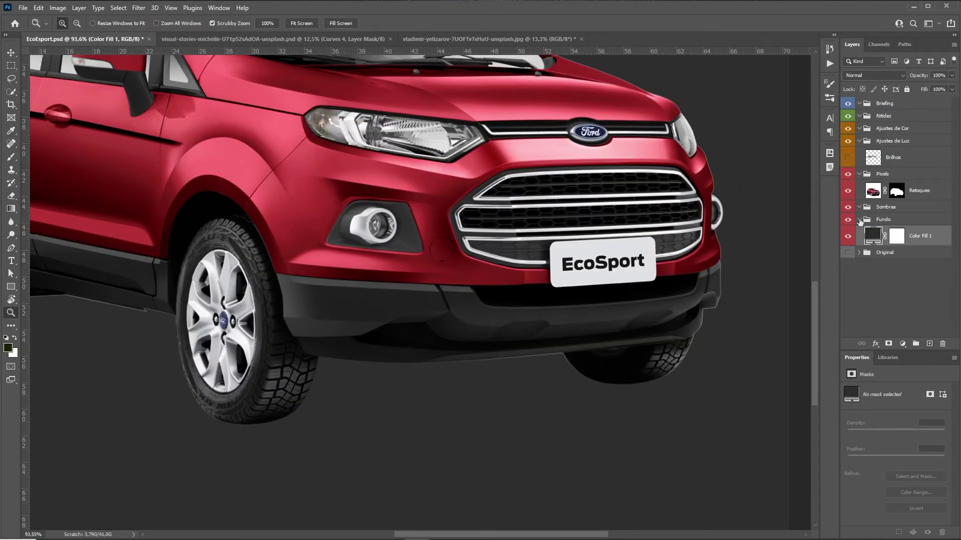
left_click(896, 193)
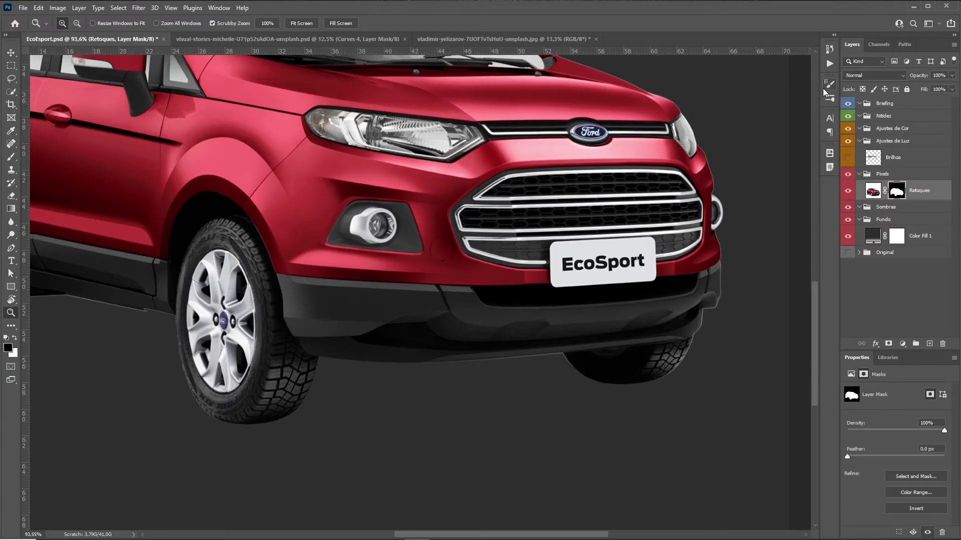
key("ctrl+m")
left_click_drag(761, 90, 272, 115)
left_click_drag(255, 221, 278, 241)
left_click(445, 140)
Activate the Lasso tool for selecting along the front bumper's lower edge on the Retoques layer mask.
key("z")
scroll(569, 368, "up", 5)
key("l")
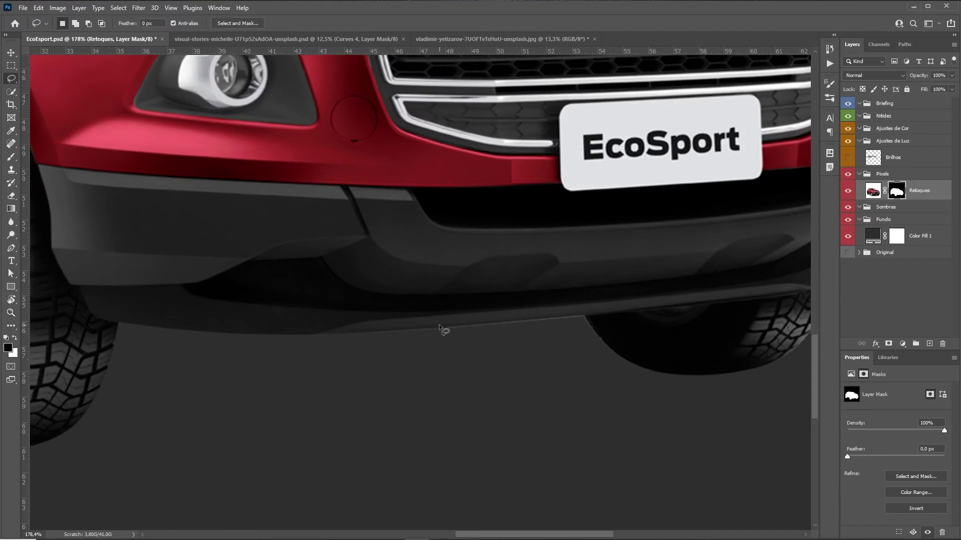
Lasso the mask edge beneath the front bumper and apply the Minimum filter to the Retoques layer mask there.
mouse_move(411, 323)
left_mouse_down()
mouse_move(352, 348)
mouse_move(469, 356)
mouse_move(580, 346)
mouse_move(626, 320)
mouse_move(554, 303)
left_mouse_up()
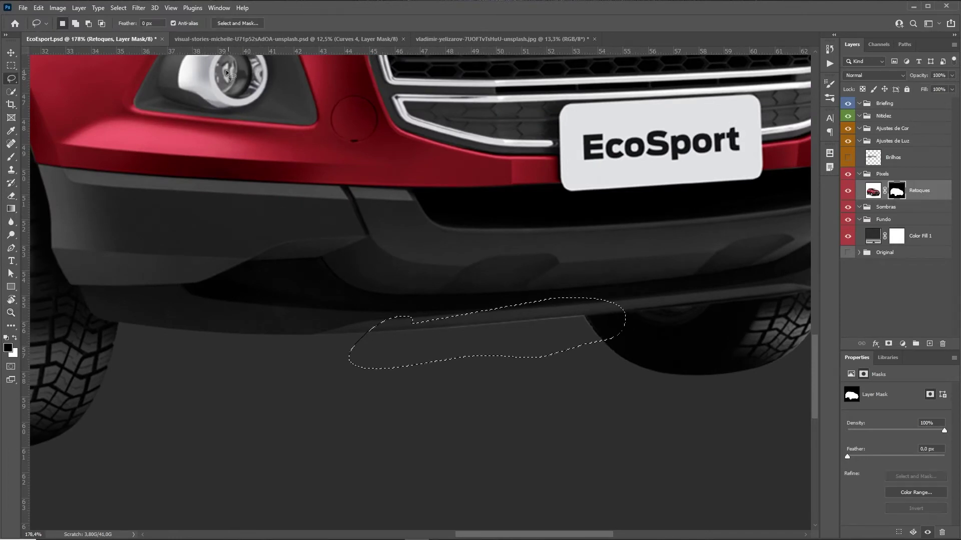
left_click(139, 7)
mouse_move(174, 226)
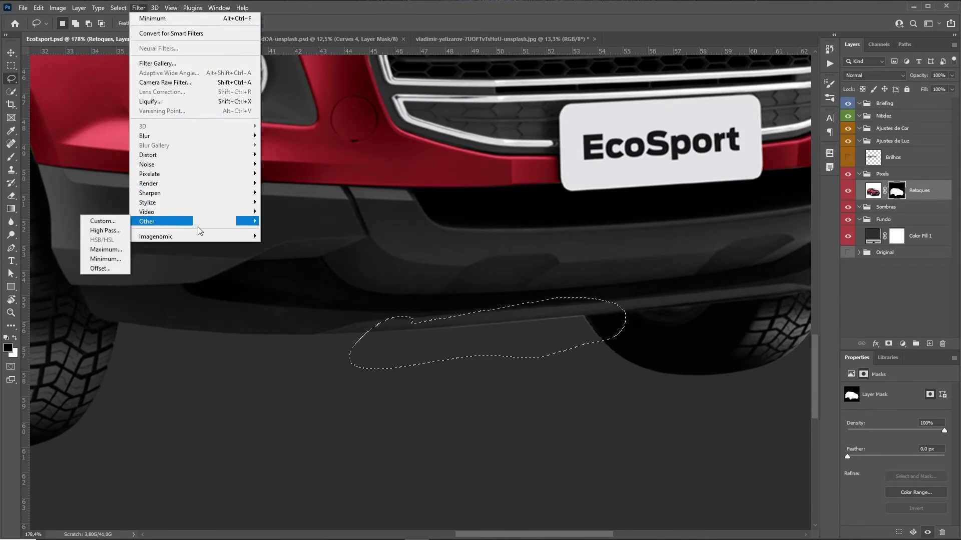
left_click(102, 260)
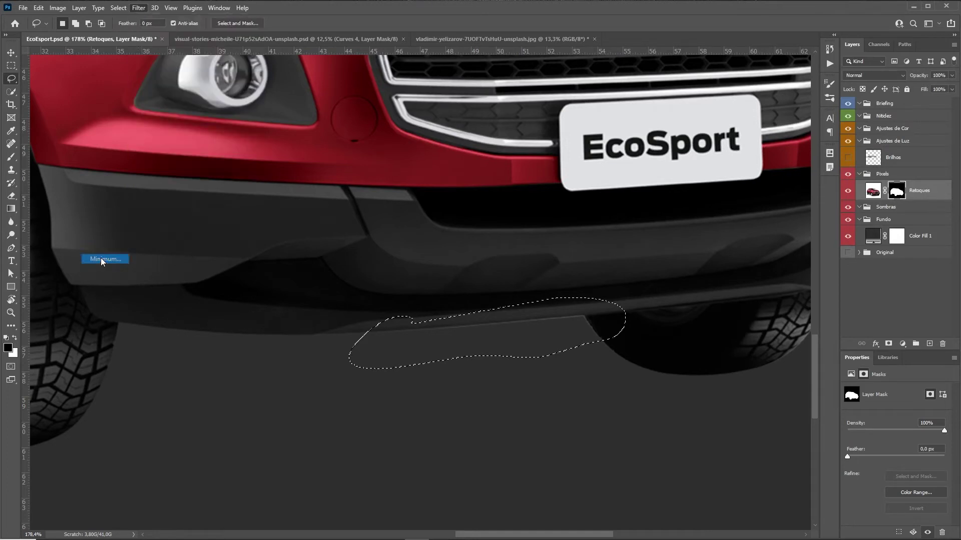
left_click(868, 189)
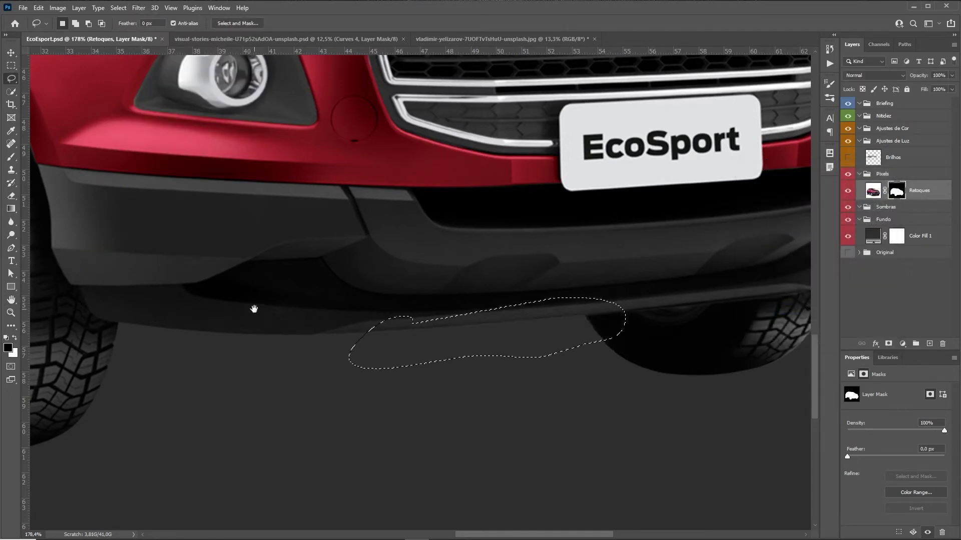
Lasso the mask edge beneath the side sill between the wheels, reapply the Minimum filter to the mask, and deselect.
scroll(253, 310, "left", 10)
mouse_move(580, 329)
left_mouse_down()
mouse_move(242, 377)
mouse_move(460, 228)
mouse_move(581, 277)
left_mouse_up()
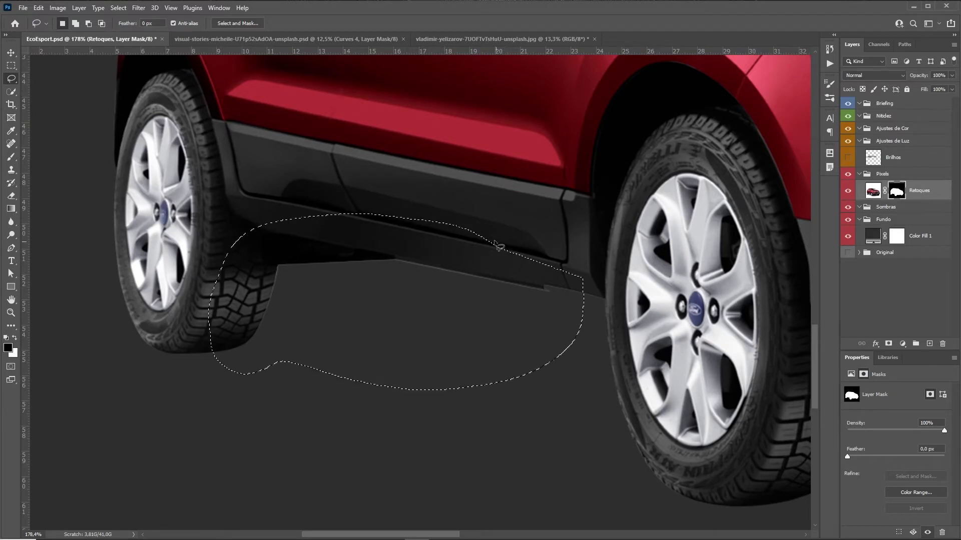
left_click(139, 7)
left_click(155, 18)
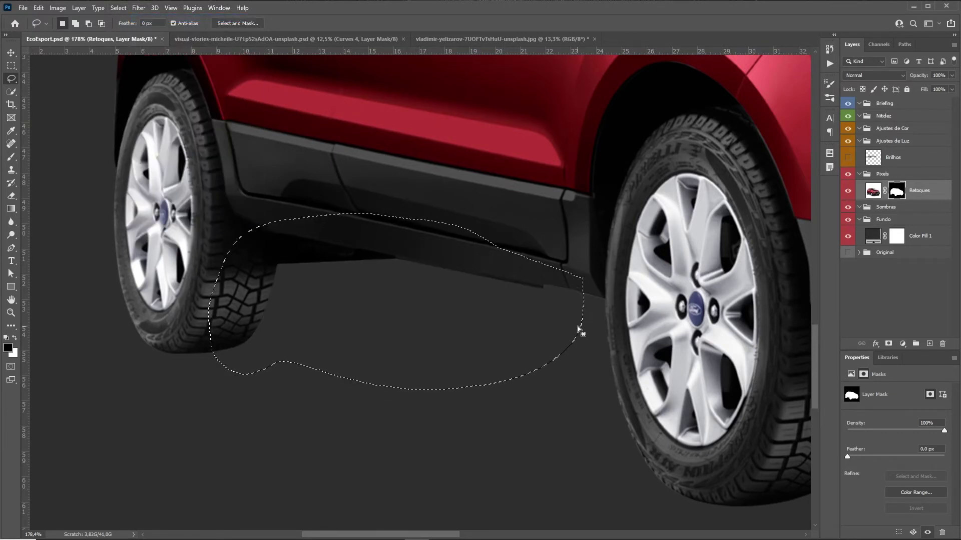
key("ctrl+d")
Duplicate the Retoques layer into the Sombras group and delete the copy's layer mask.
key("z")
left_click_drag(590, 323, 562, 321)
left_click_drag(451, 366, 472, 365)
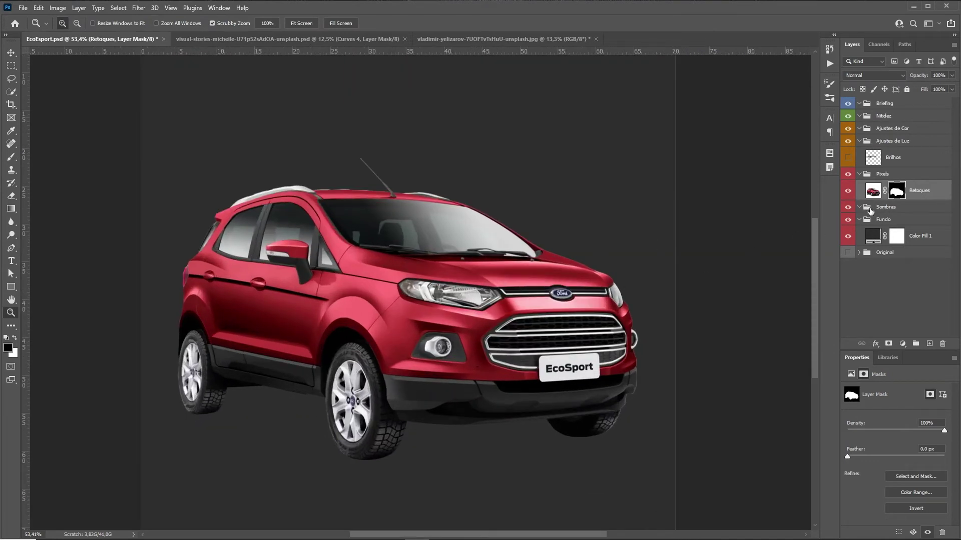
left_click_drag(875, 193, 882, 211)
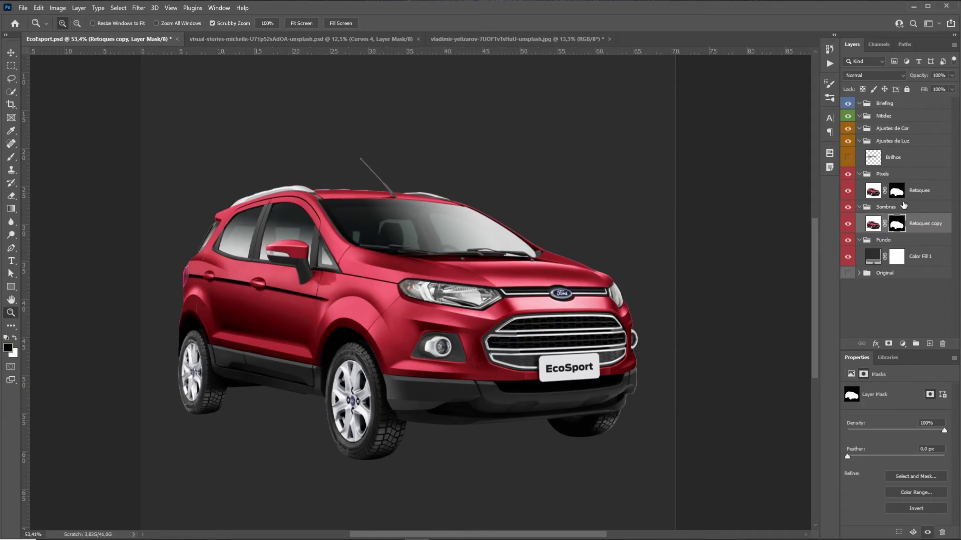
right_click(898, 226)
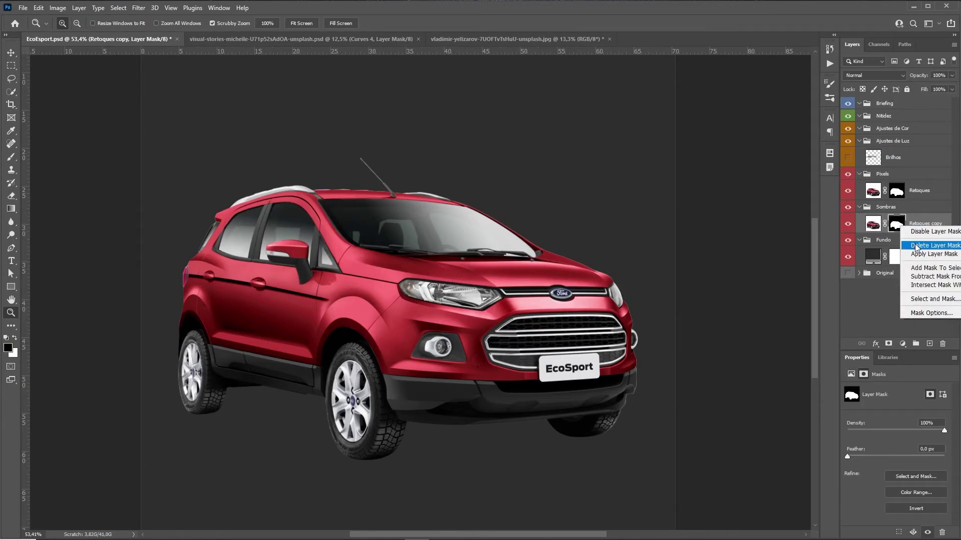
left_click(917, 244)
Set the blend mode of the Retoques copy layer to Multiply.
key("v")
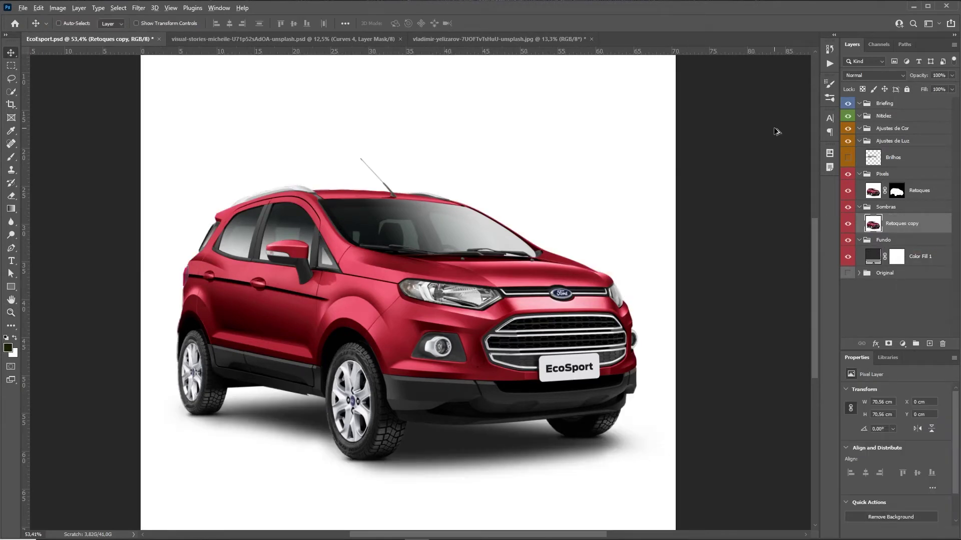
key("shift+alt+m")
key("z")
left_click_drag(553, 296, 496, 342)
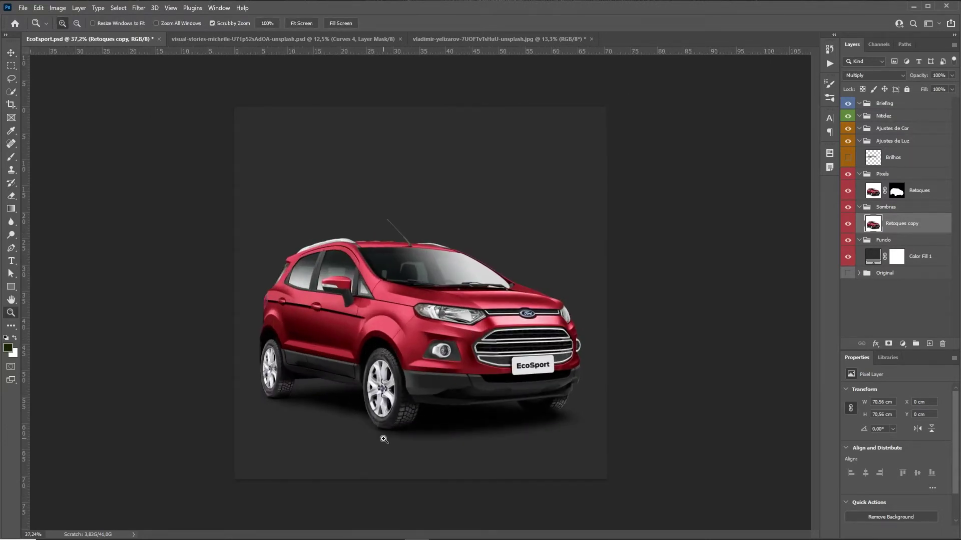
Add a layer mask to Retoques copy, hide its upper part with a vertical linear gradient, and check the fade without Color Fill 1.
left_click(888, 345)
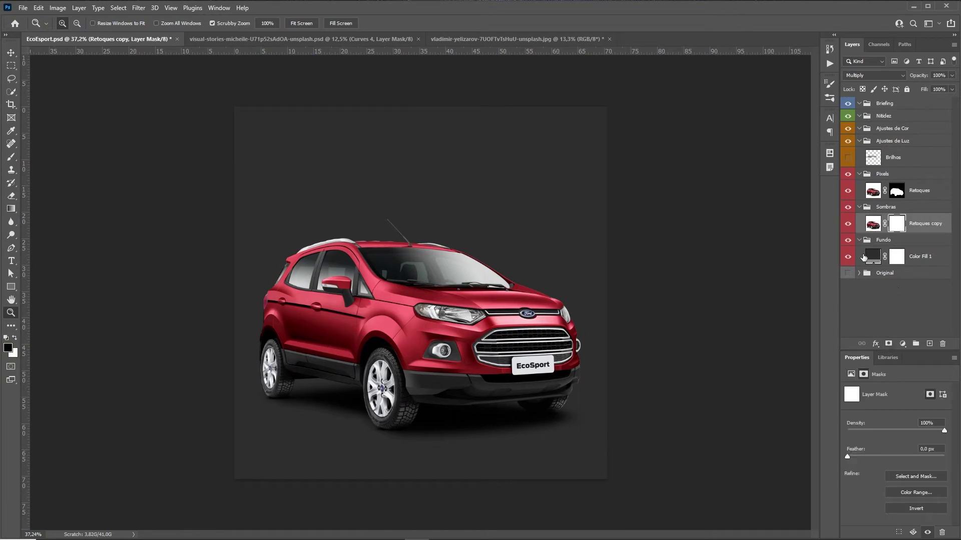
key("g")
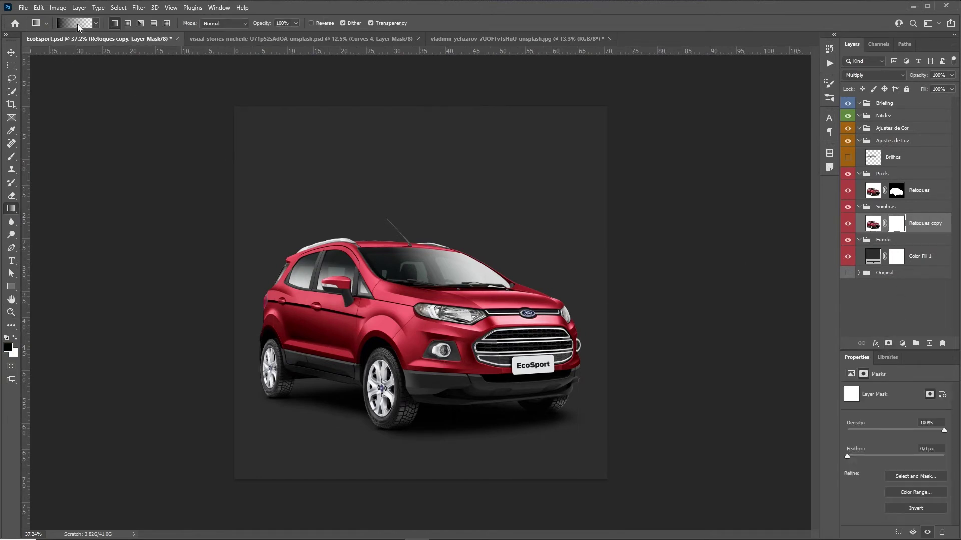
left_click_drag(394, 300, 394, 413)
left_click(896, 223, "alt")
left_click(896, 223, "alt")
left_click(852, 259)
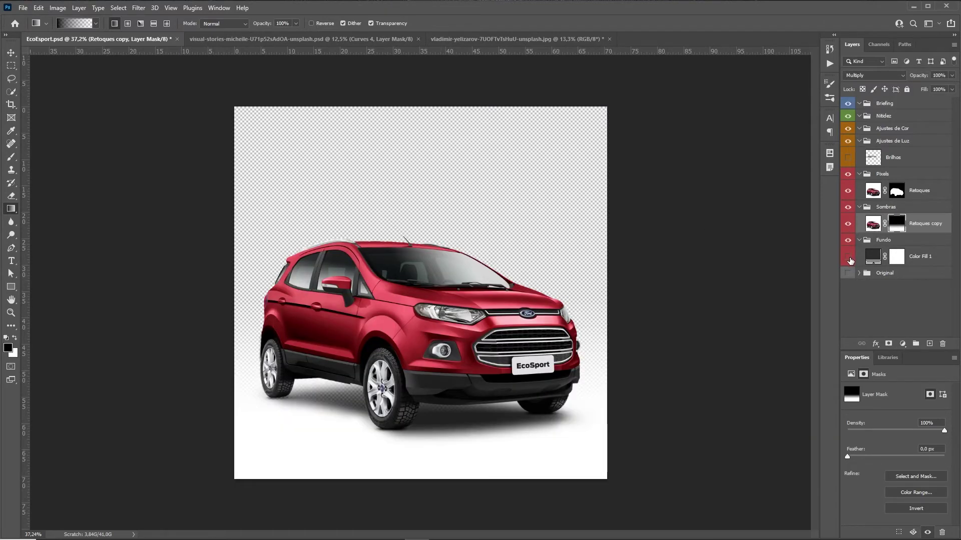
left_click(851, 258)
Select the Color Fill 1 layer in the Fundo group and inspect the car's shadow against the dark background.
left_click(873, 259)
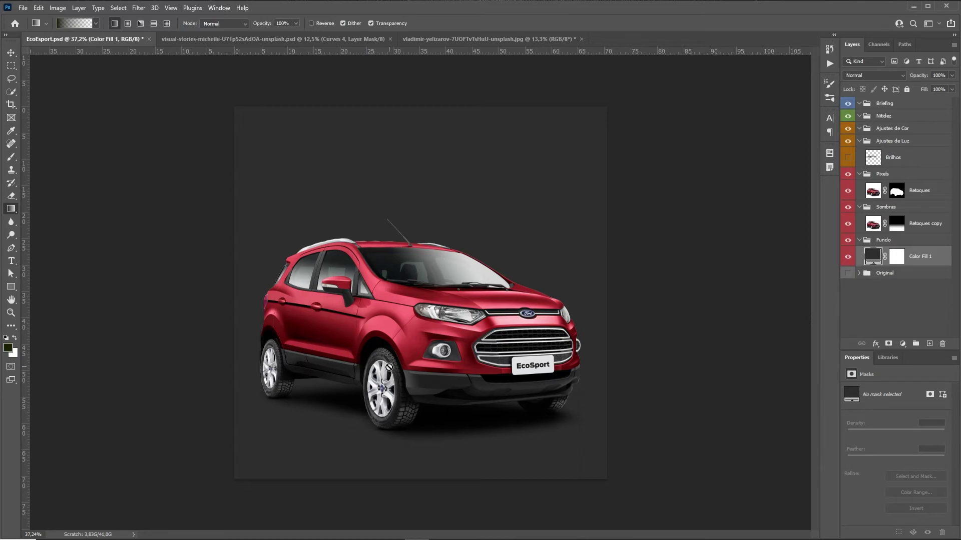
left_click(530, 381)
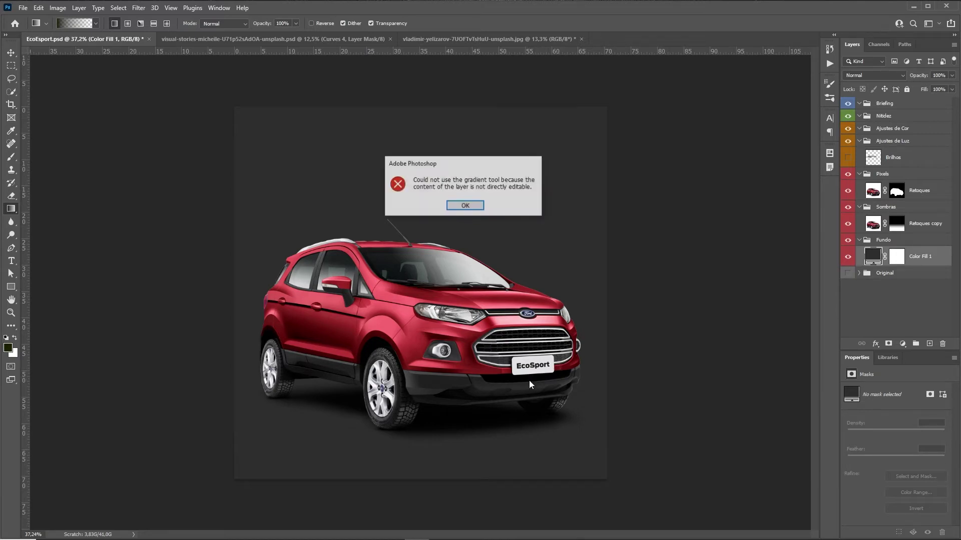
left_click(463, 205)
key("z")
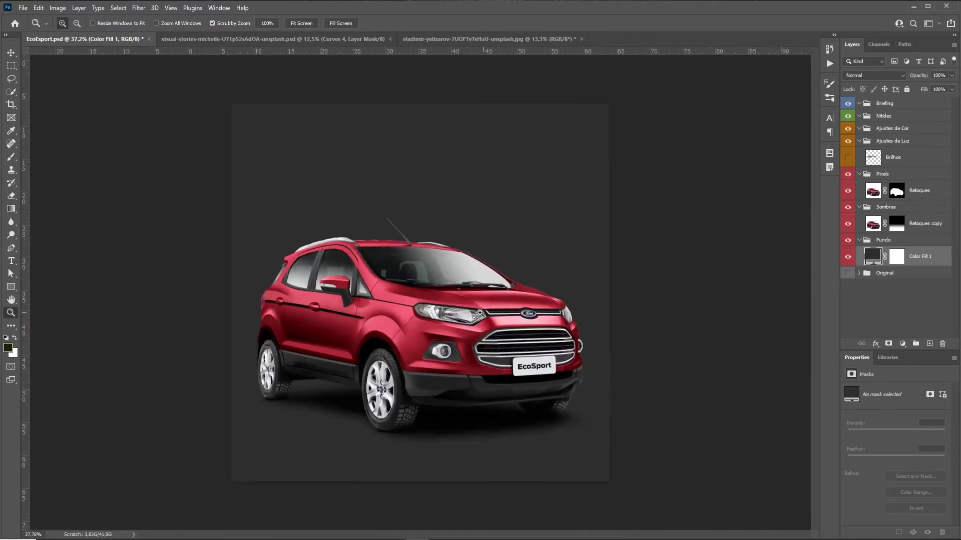
left_click(489, 331, "alt")
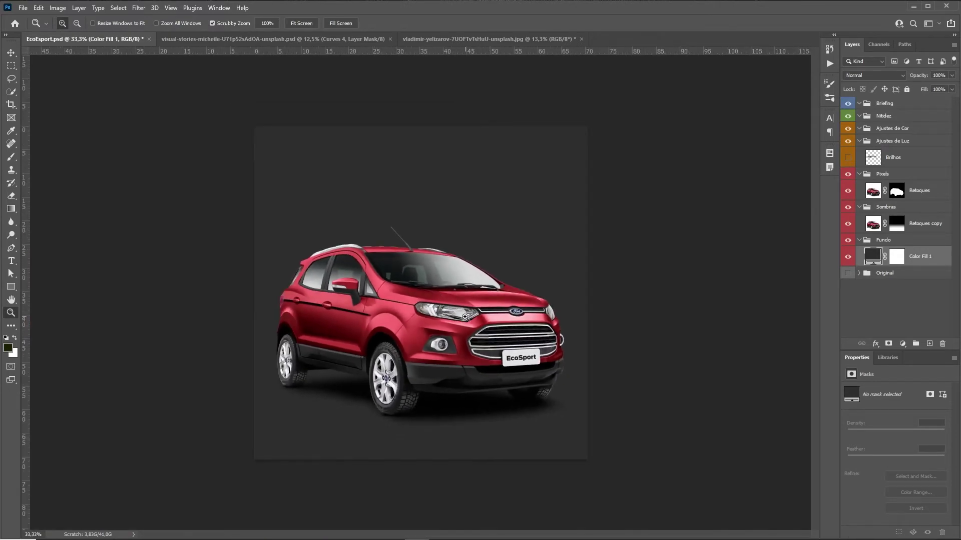
left_click_drag(465, 316, 441, 329)
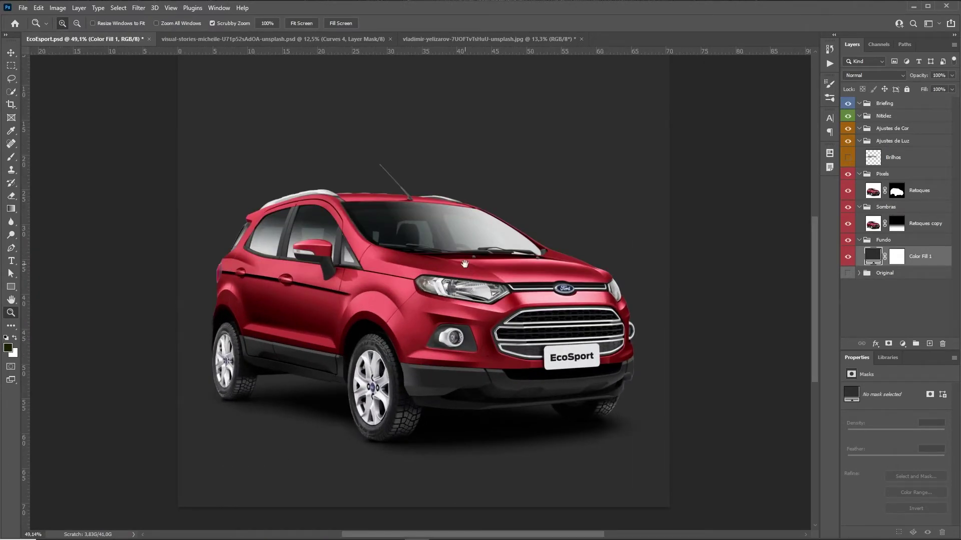
left_click_drag(464, 264, 469, 325)
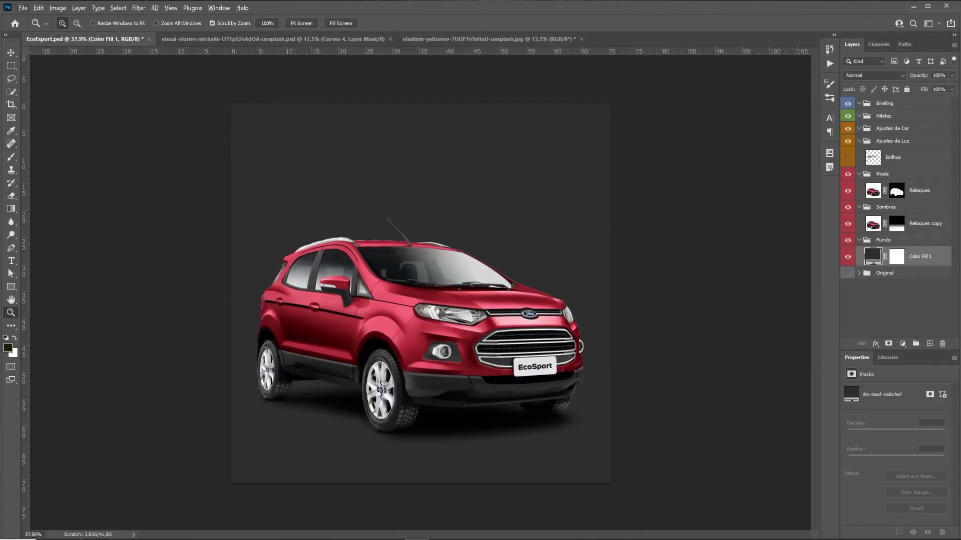
Switch to 3ds Max, look over the cena.max background scene in the perspective view, and return to Photoshop.
mouse_move(441, 538)
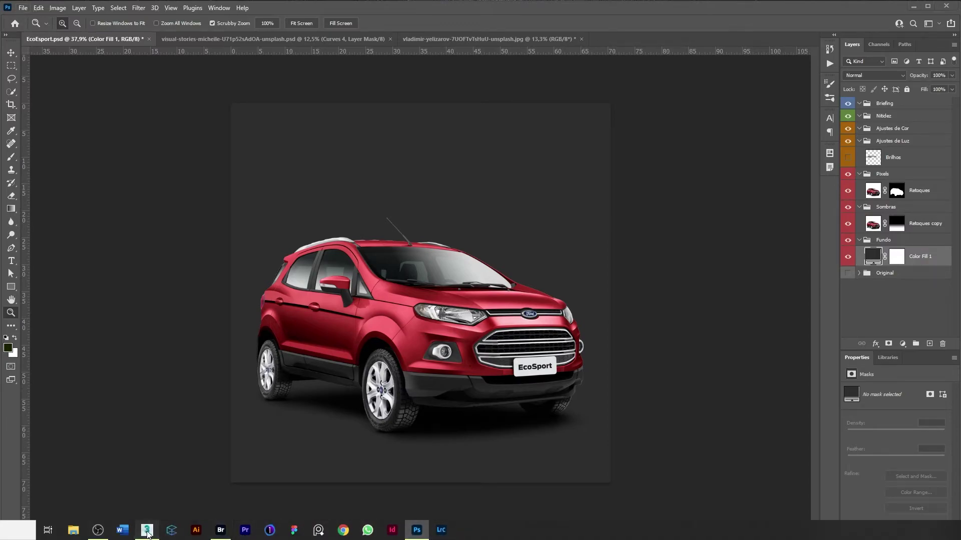
left_click(146, 530)
left_click_drag(658, 404, 675, 400)
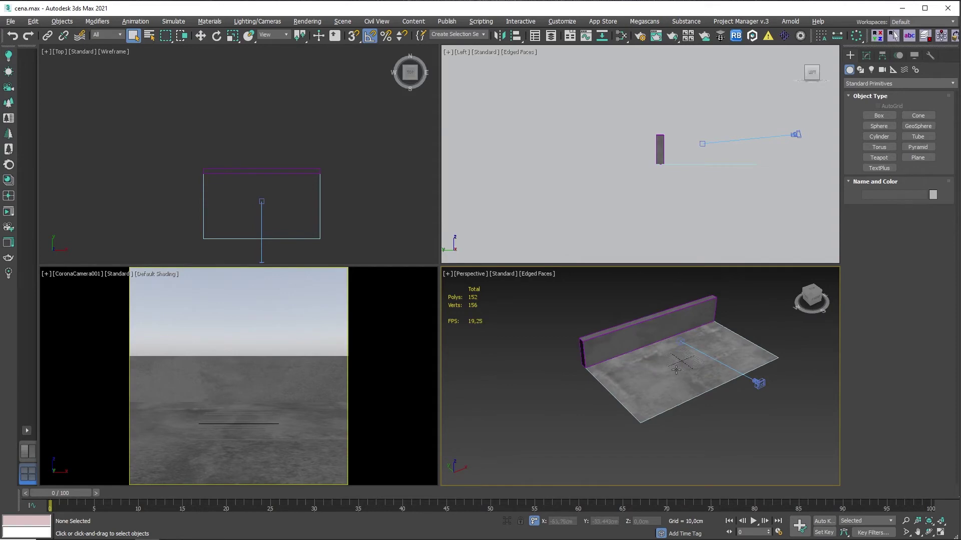
key("alt+Tab")
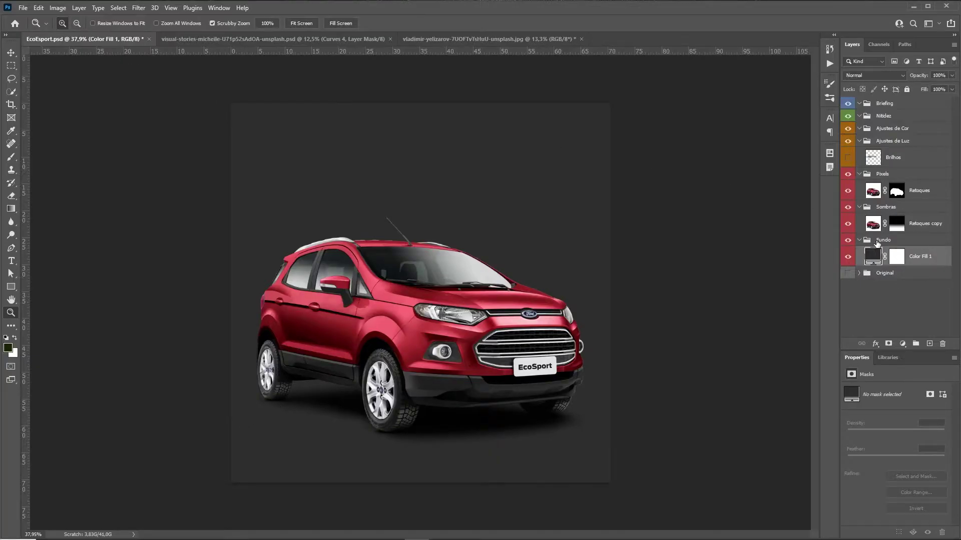
Place Fundo.tif as a linked smart object above the Color Fill 1 layer in the Fundo group.
left_click(23, 7)
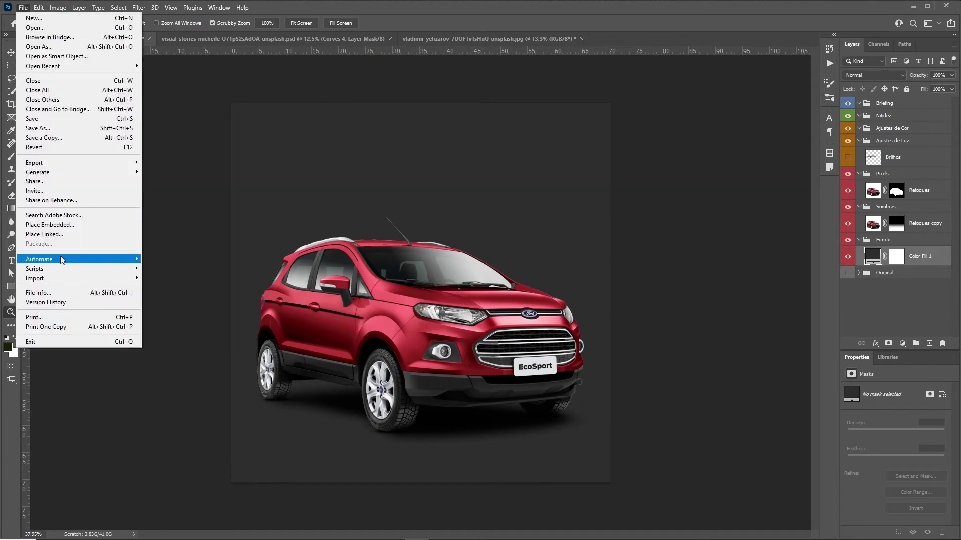
left_click(60, 238)
double_click(632, 125)
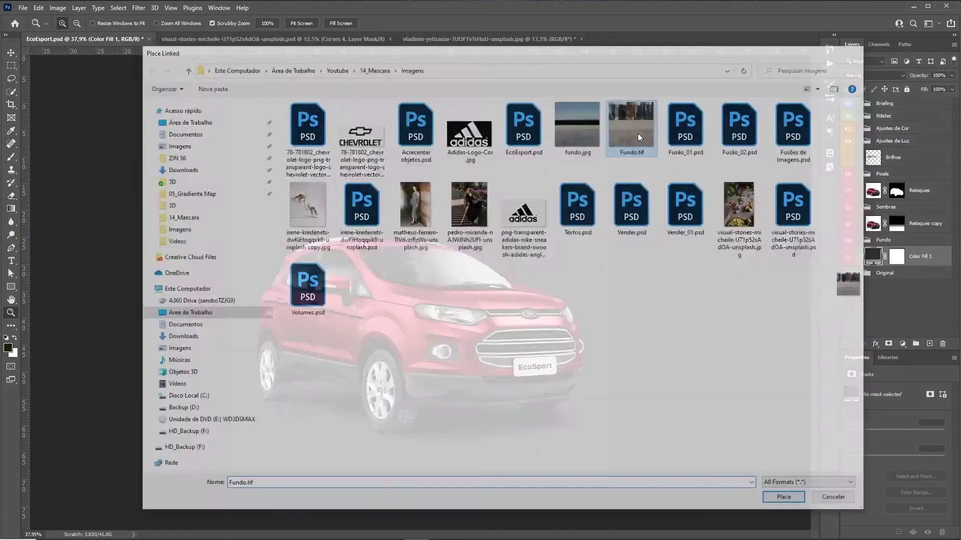
key("Return")
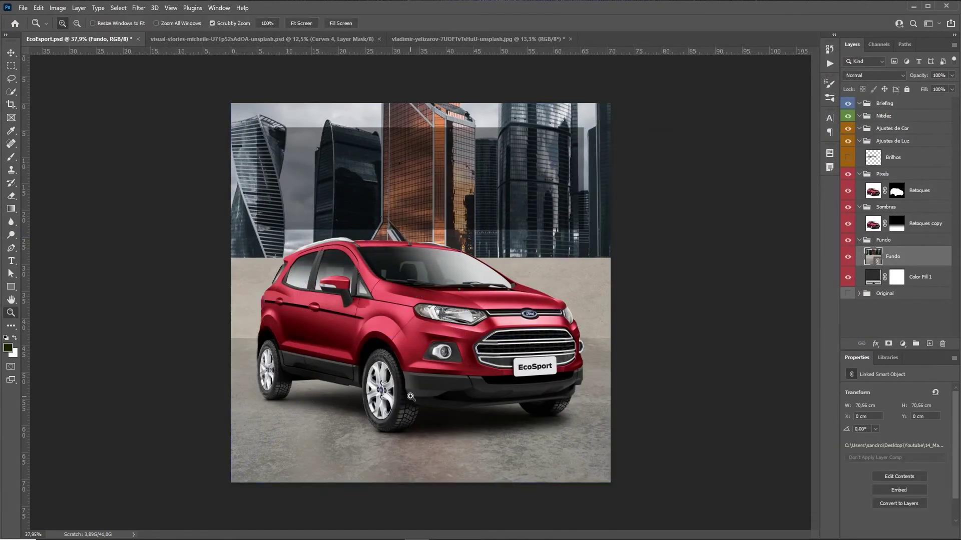
Move the Fundo background image straight down to a Y position of about 13 cm.
scroll(443, 330, "down", 1)
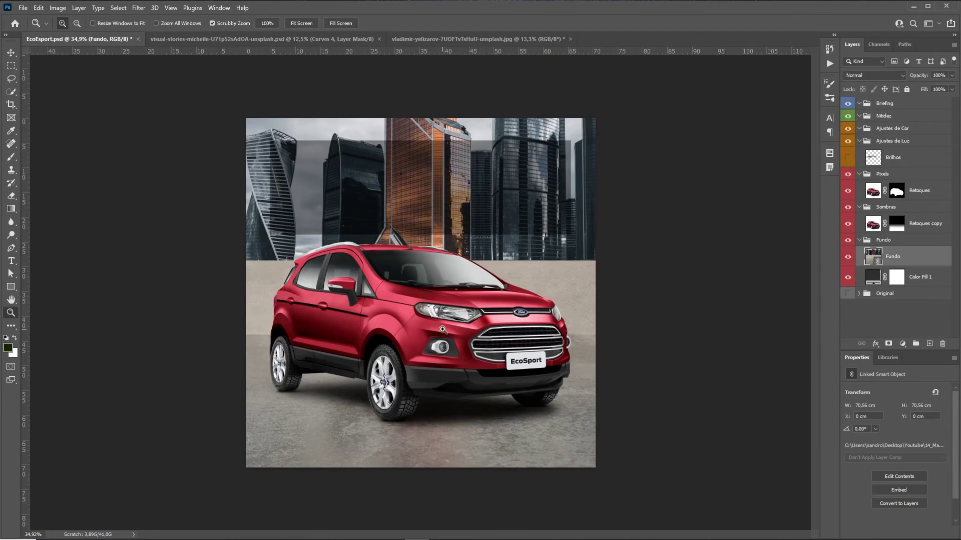
key("v")
left_click_drag(489, 208, 494, 268)
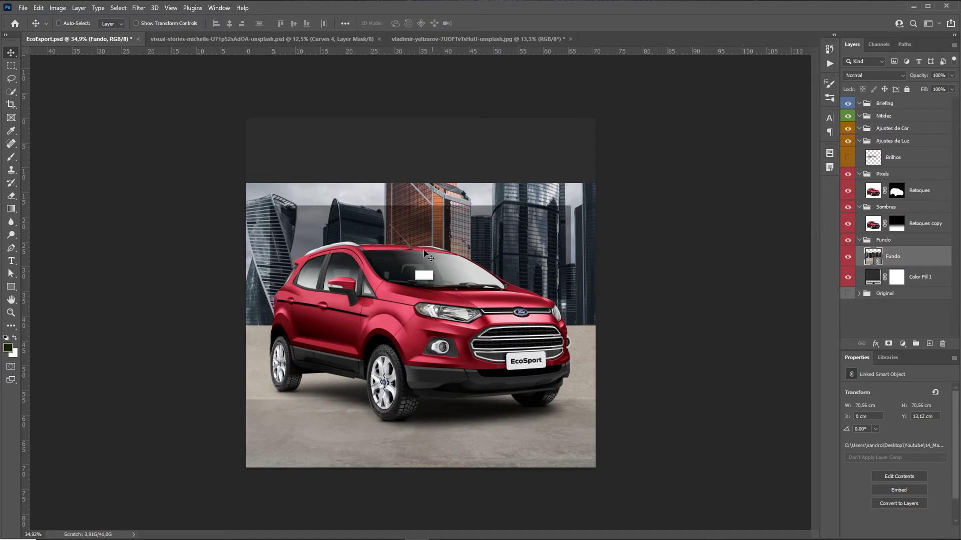
Load the saved Janelas path as a selection of the car's window areas and return to the layer list.
left_click(903, 44)
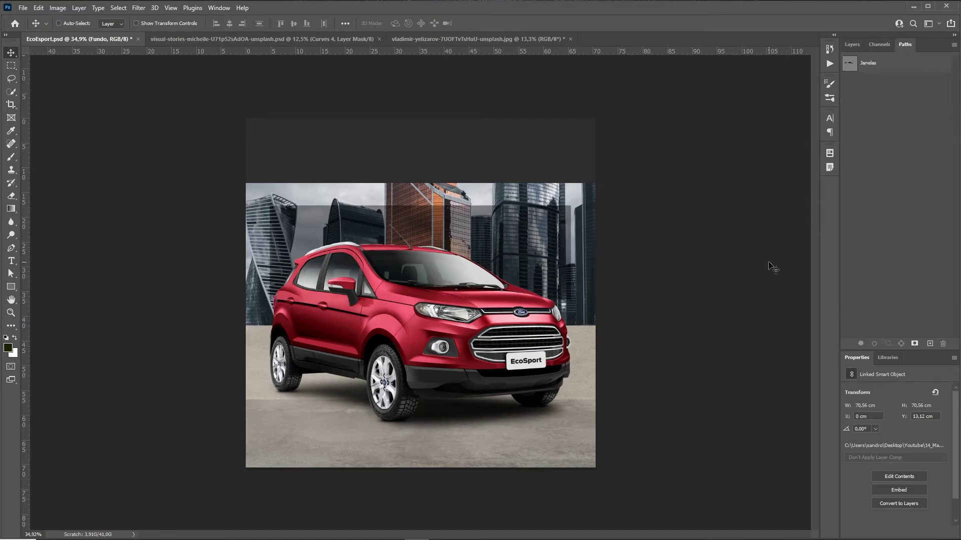
left_click(849, 68, "ctrl")
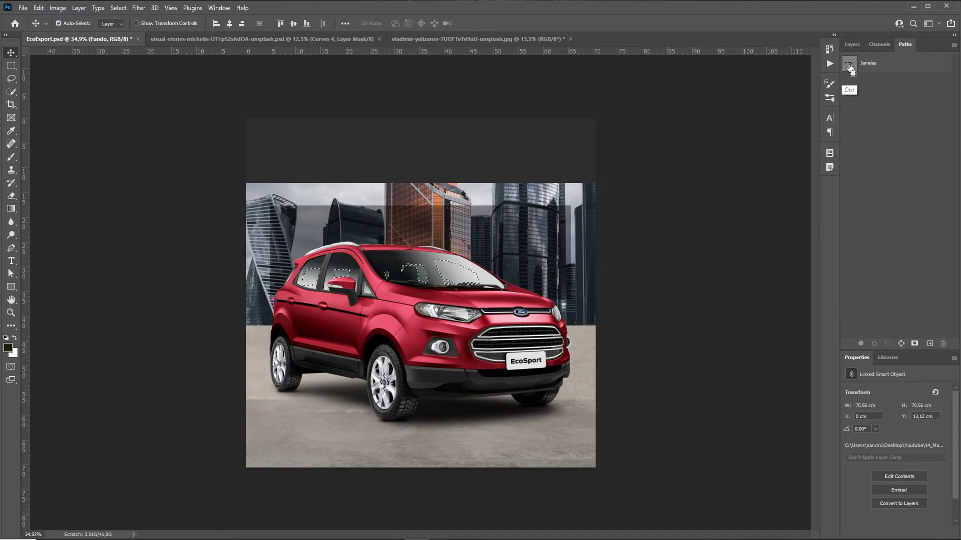
left_click(851, 44)
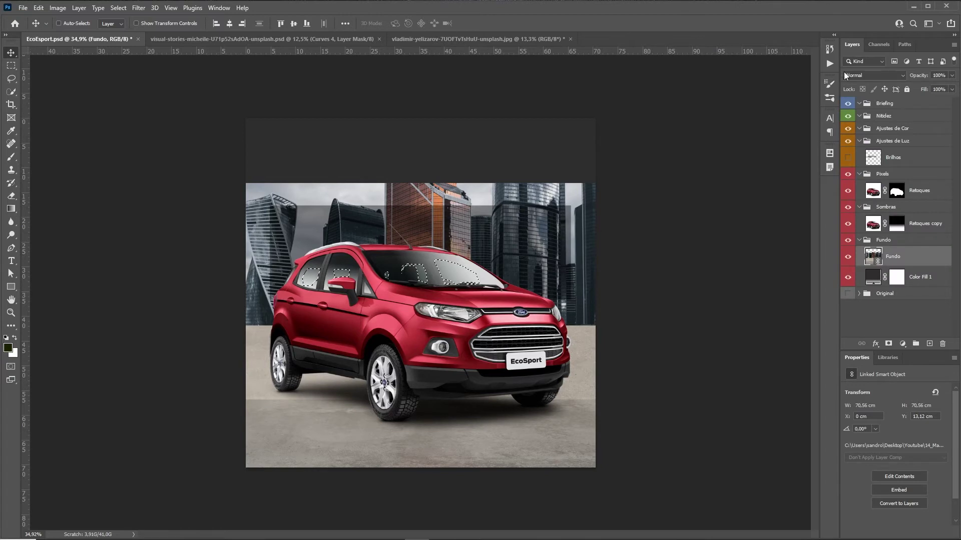
Darken the selected window areas in the Retoques layer mask with Curves, lowering the white point output to 203, and deselect.
left_click(896, 191, "alt")
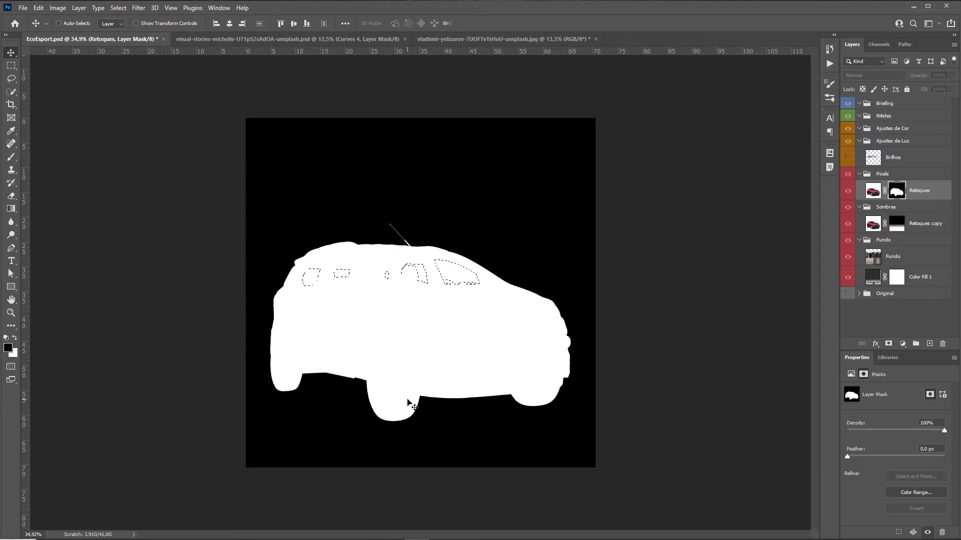
key("alt+backslash")
key("z")
left_click_drag(444, 282, 490, 261)
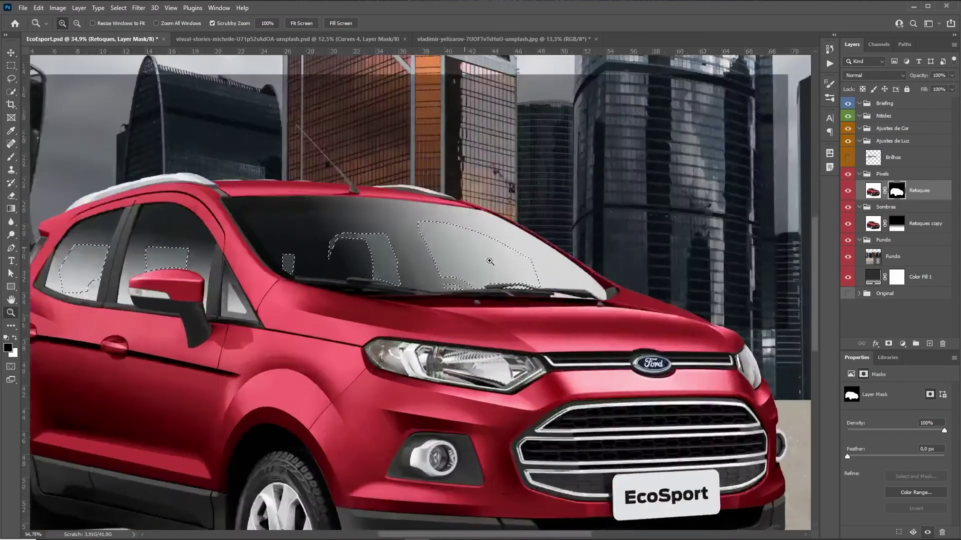
left_click_drag(518, 187, 490, 188)
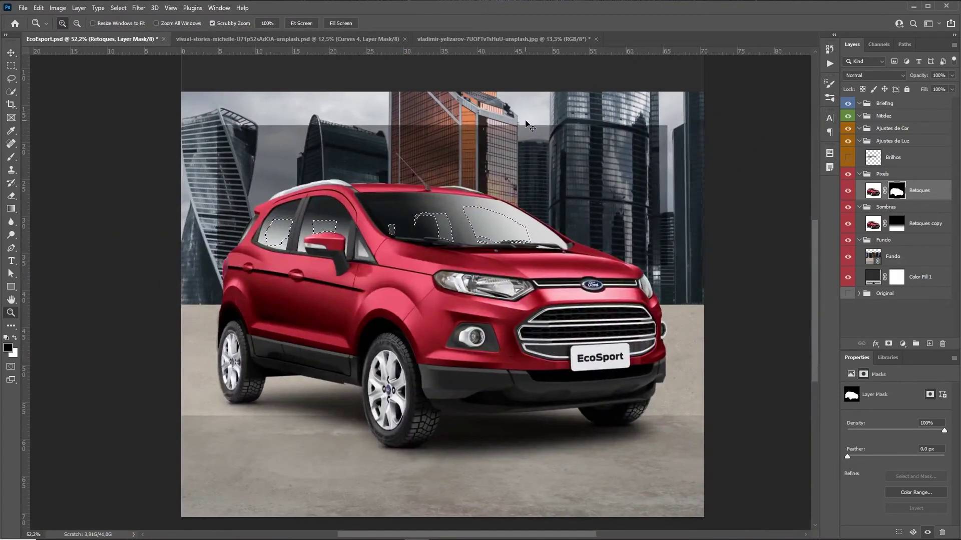
key("ctrl+m")
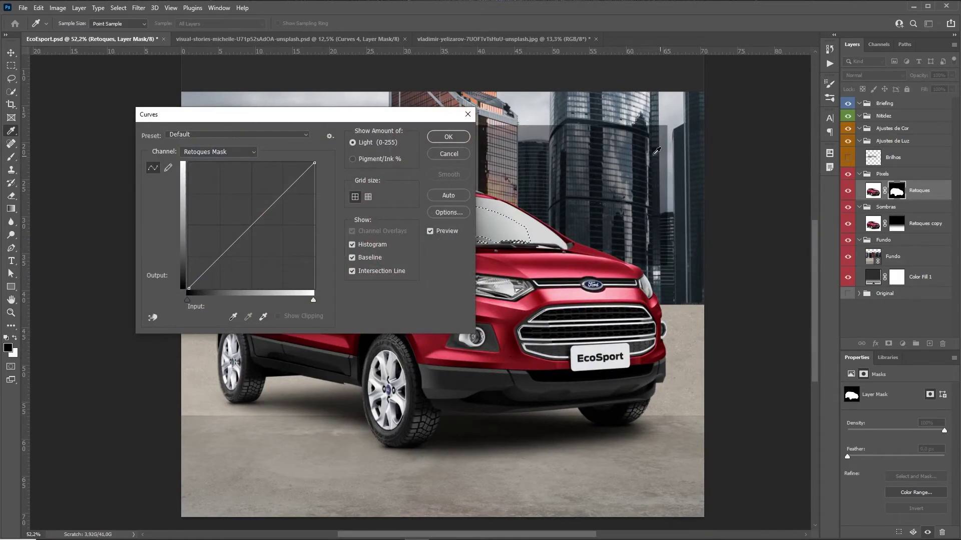
left_click_drag(389, 118, 734, 55)
left_click_drag(856, 34, 851, 32)
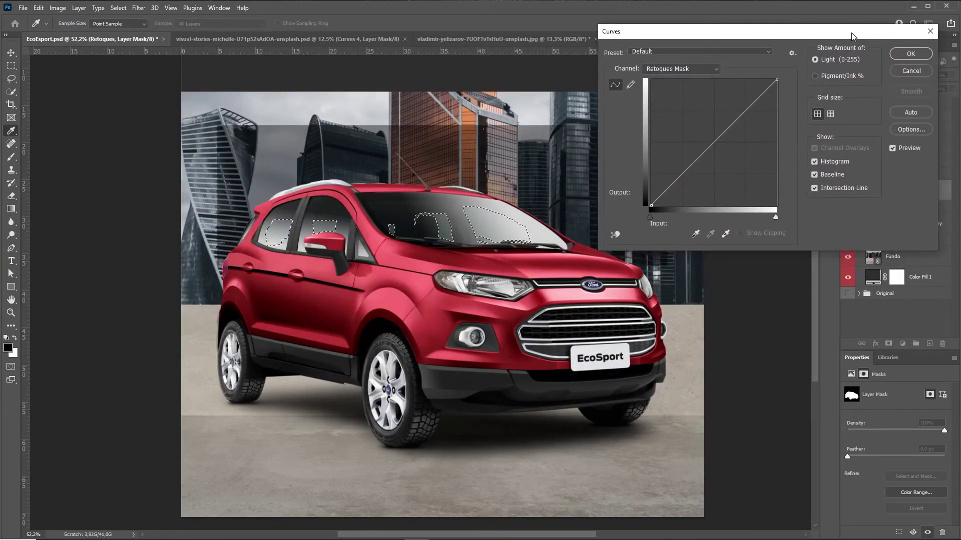
left_click_drag(777, 80, 785, 104)
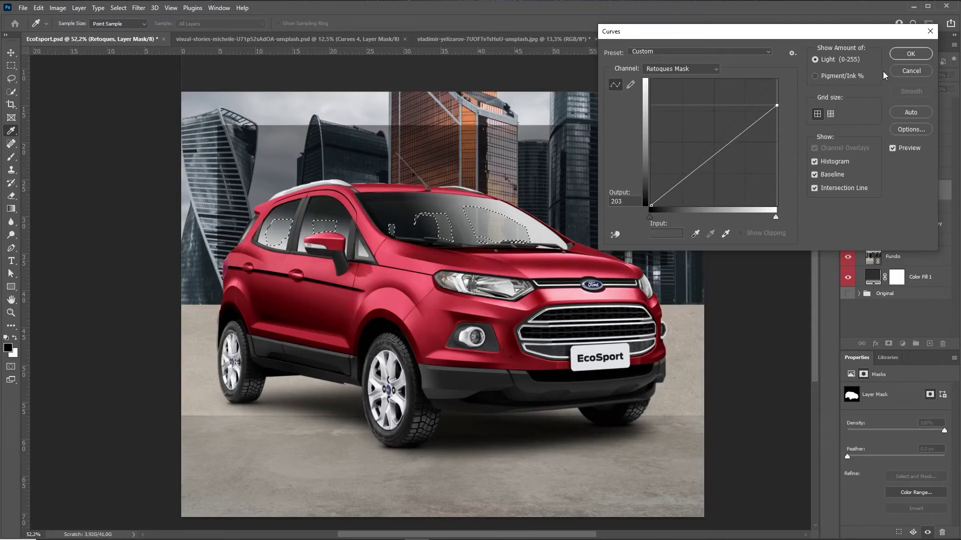
left_click(910, 53)
key("ctrl+d")
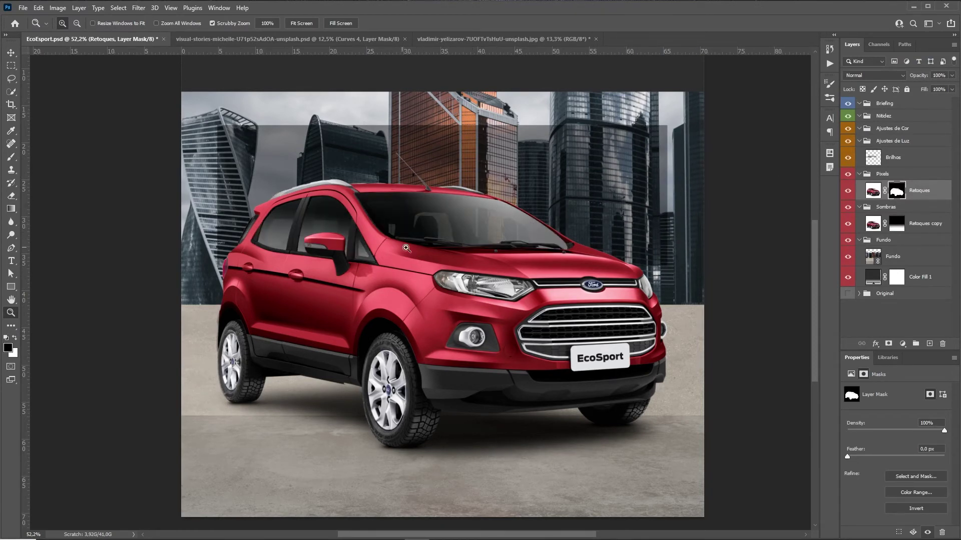
Move the Fundo background image straight up to a Y position of 0 cm.
left_click_drag(492, 233, 454, 246)
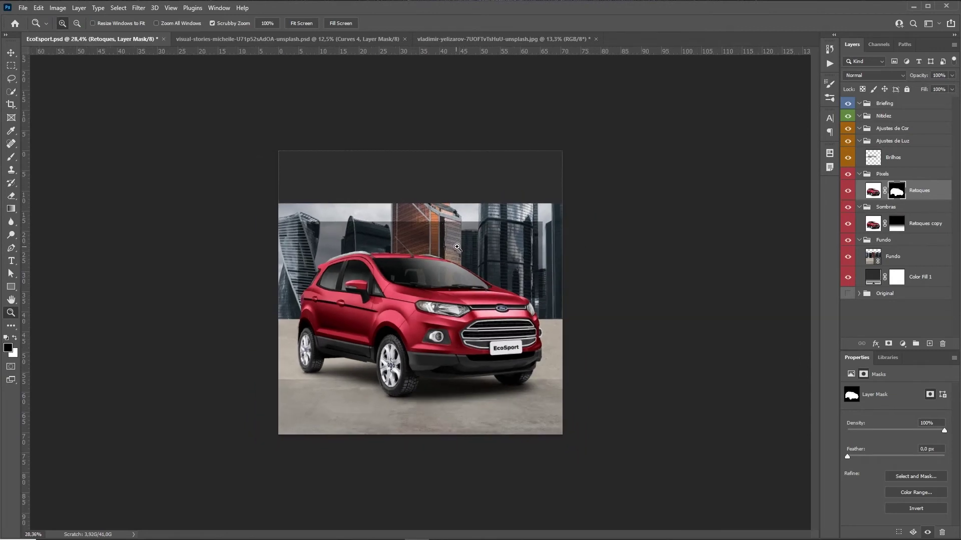
key("v")
left_click_drag(873, 256, 594, 318)
key("ctrl+t")
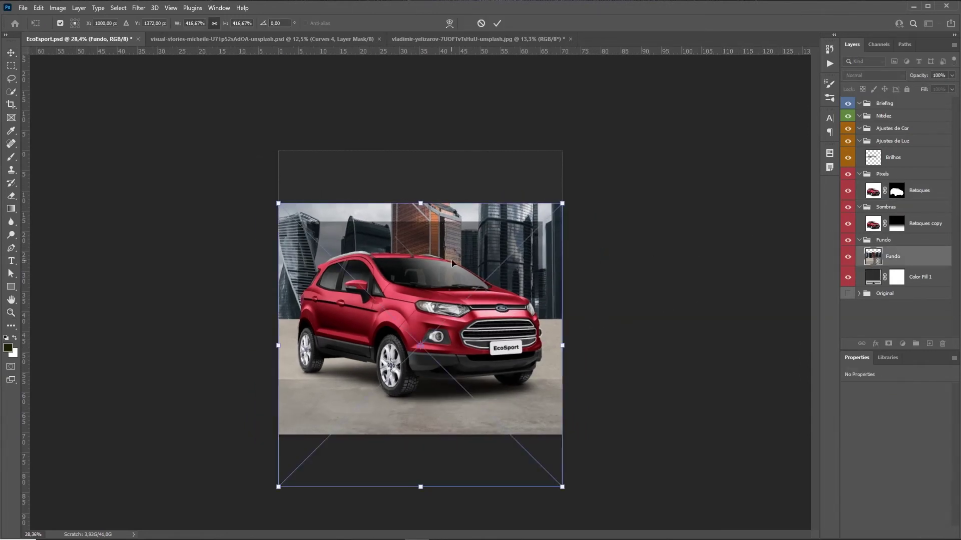
left_click_drag(451, 259, 450, 182)
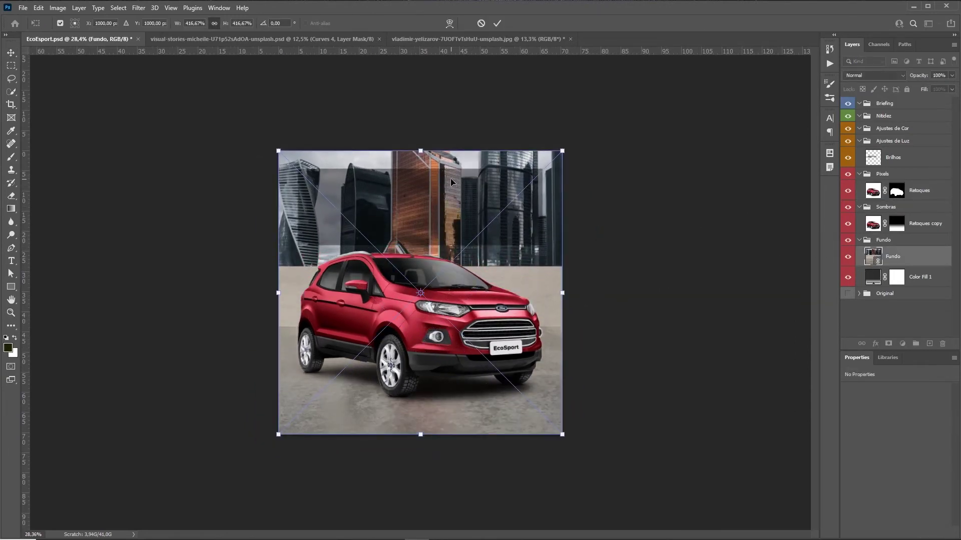
key("Return")
key("z")
mouse_move(461, 345)
left_mouse_down()
mouse_move(481, 345)
mouse_move(472, 345)
left_mouse_up()
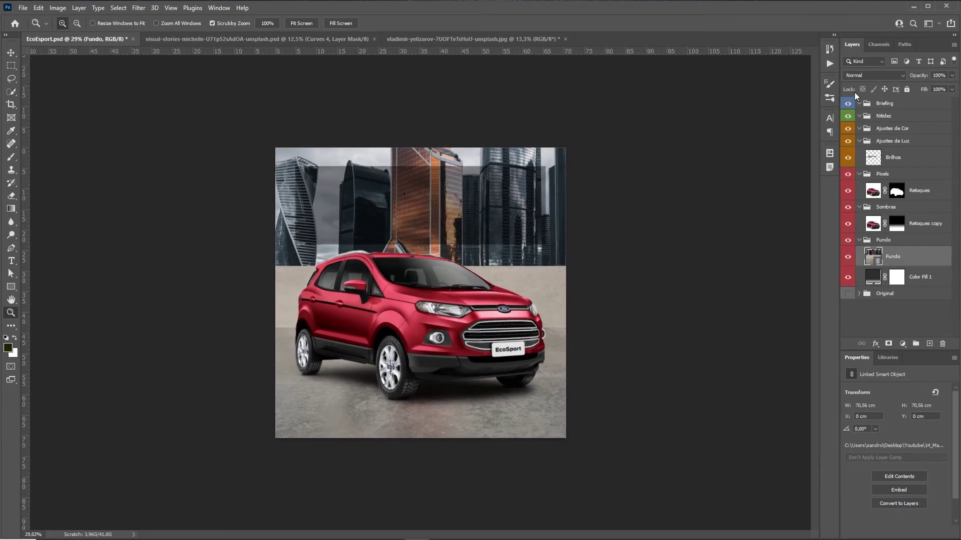
Load the Alpha 1 channel as a selection of the car's painted bodywork and return to the layer list.
left_click(878, 44)
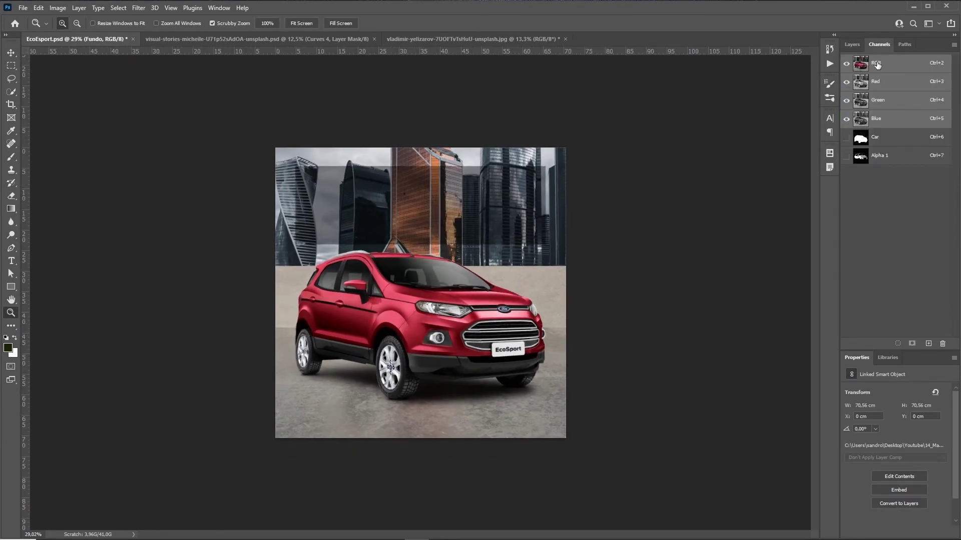
left_click(861, 158, "ctrl")
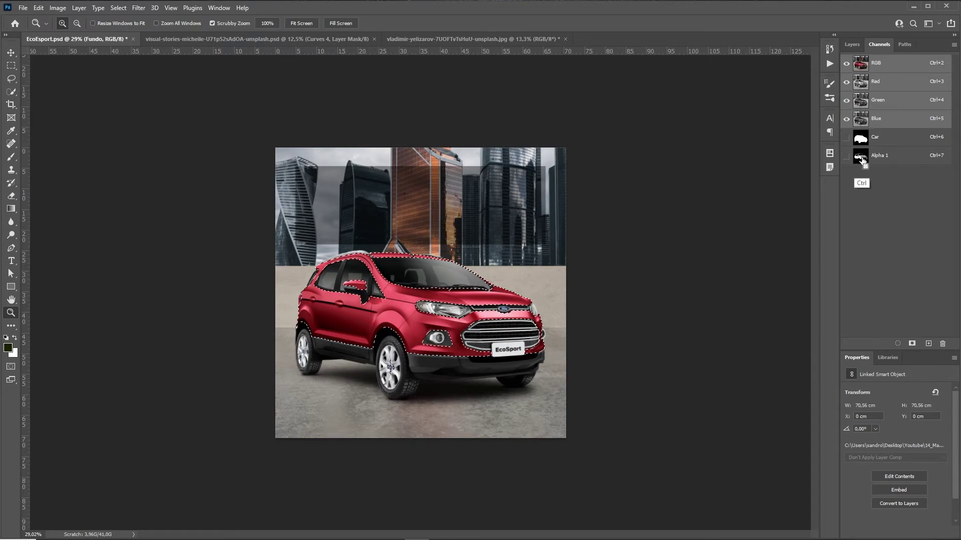
left_click(851, 44)
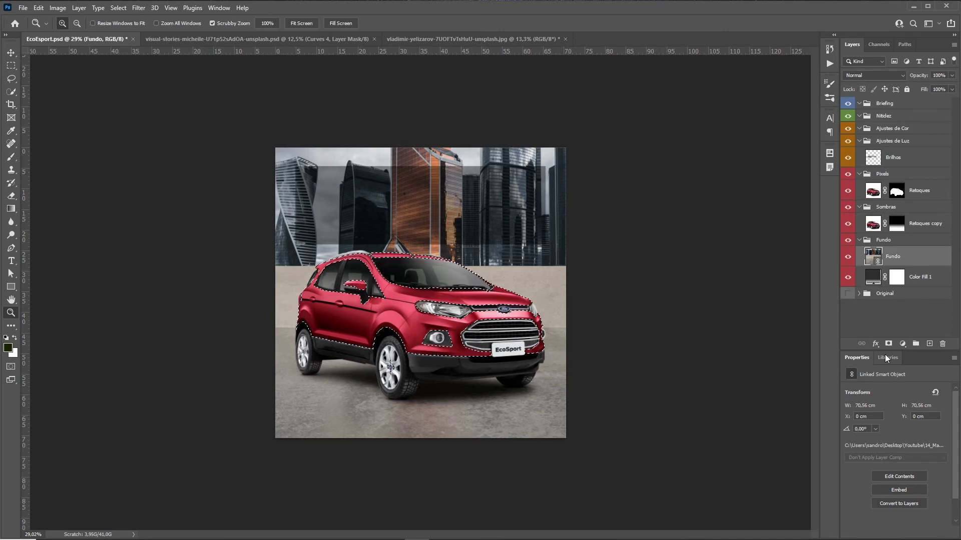
Add a Gradient Map adjustment masked to the bodywork selection, using the orange Car preset from the Maeck gradient folder.
left_click(902, 344)
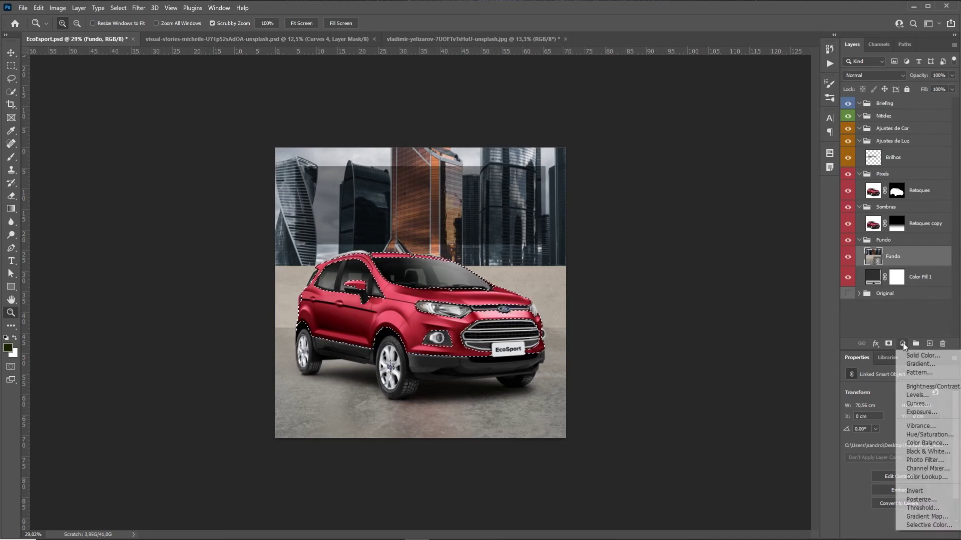
left_click(931, 518)
left_click(890, 388)
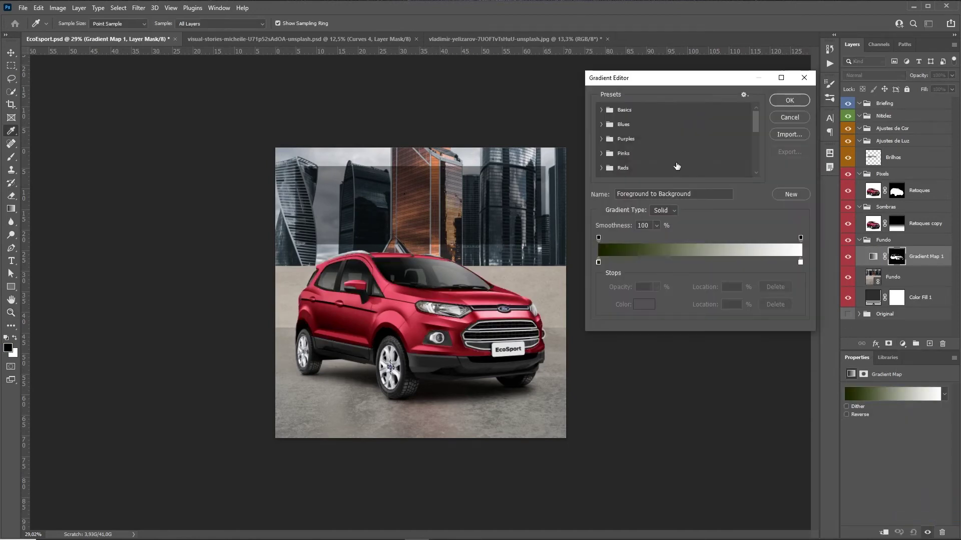
scroll(749, 133, "down", 5)
left_click(602, 155)
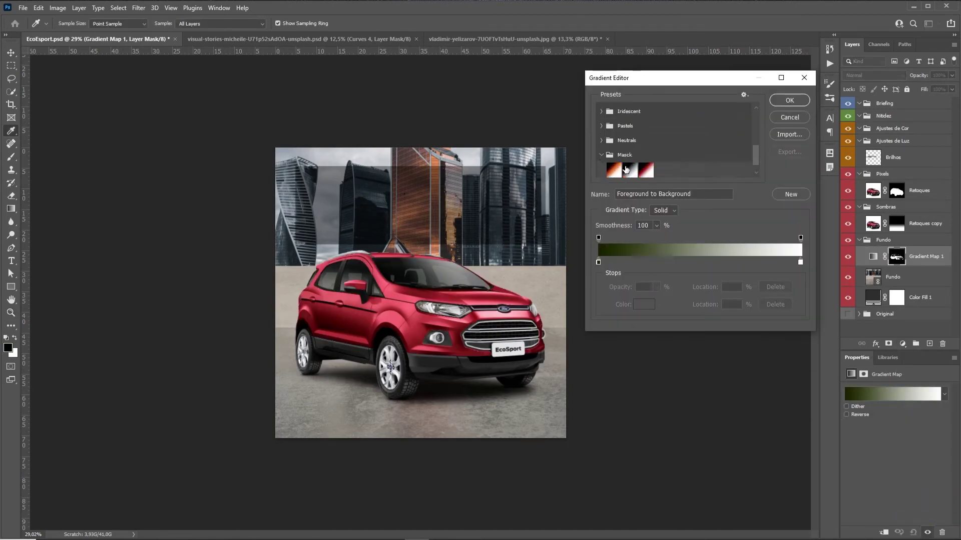
left_click(614, 170)
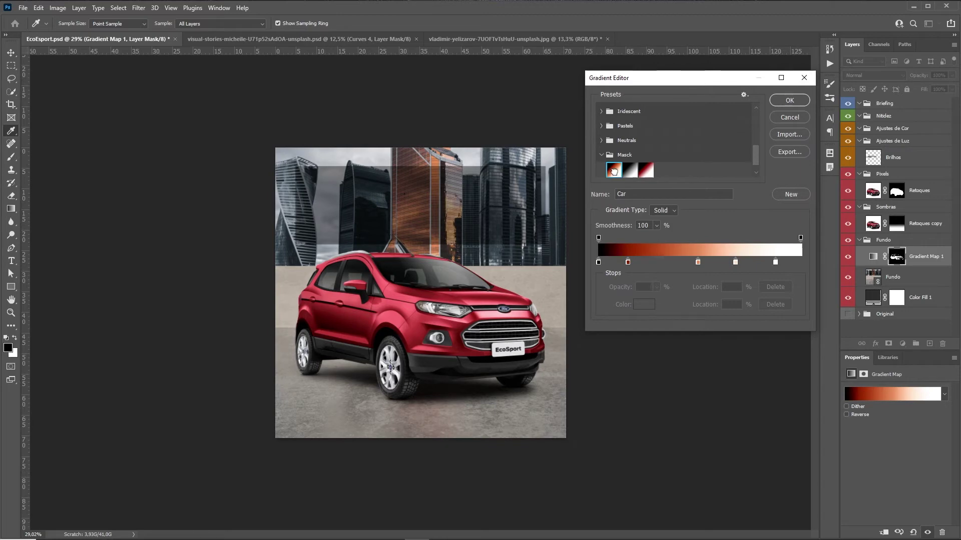
left_click(784, 101)
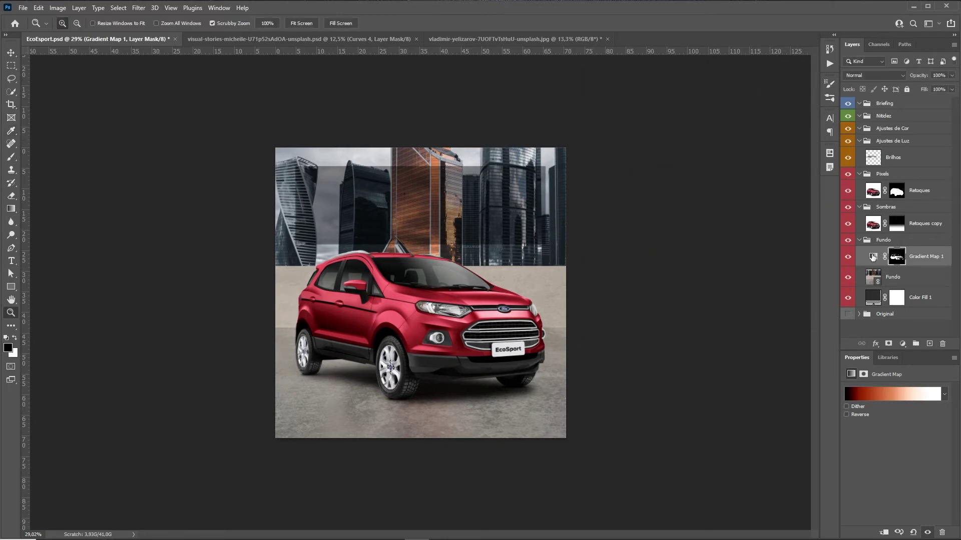
Move the gradient map adjustment into the Ajustes de Cor group and rename it Orange.
left_click_drag(893, 251, 893, 131)
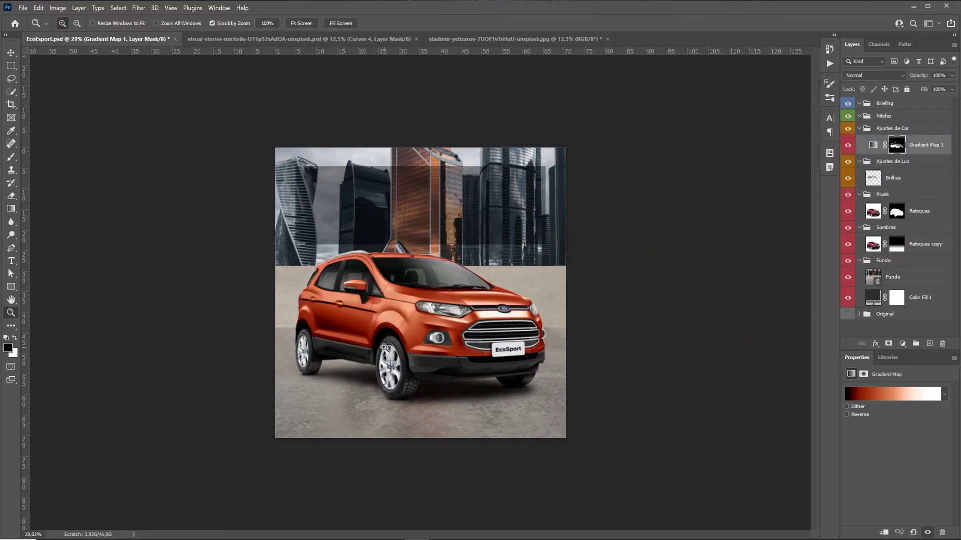
left_click_drag(420, 306, 446, 303)
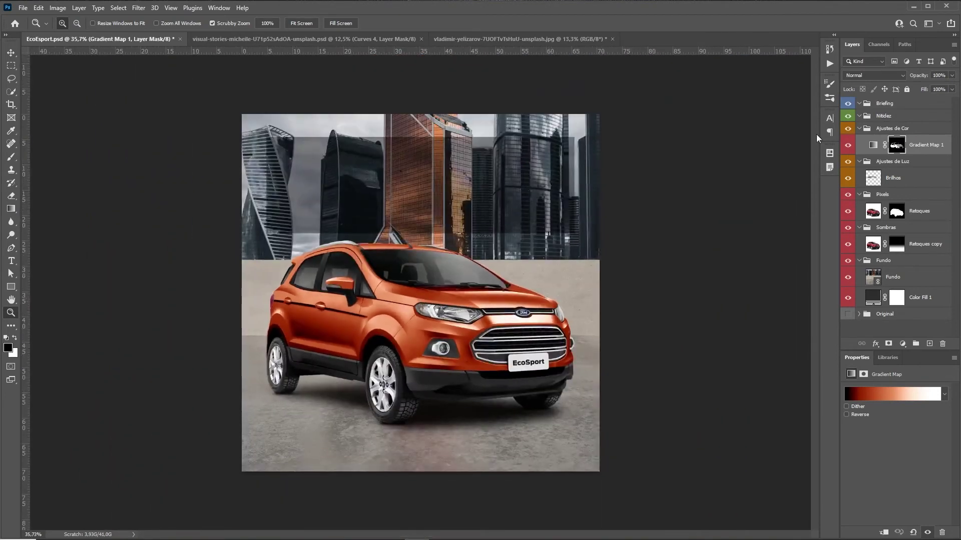
left_click(926, 146)
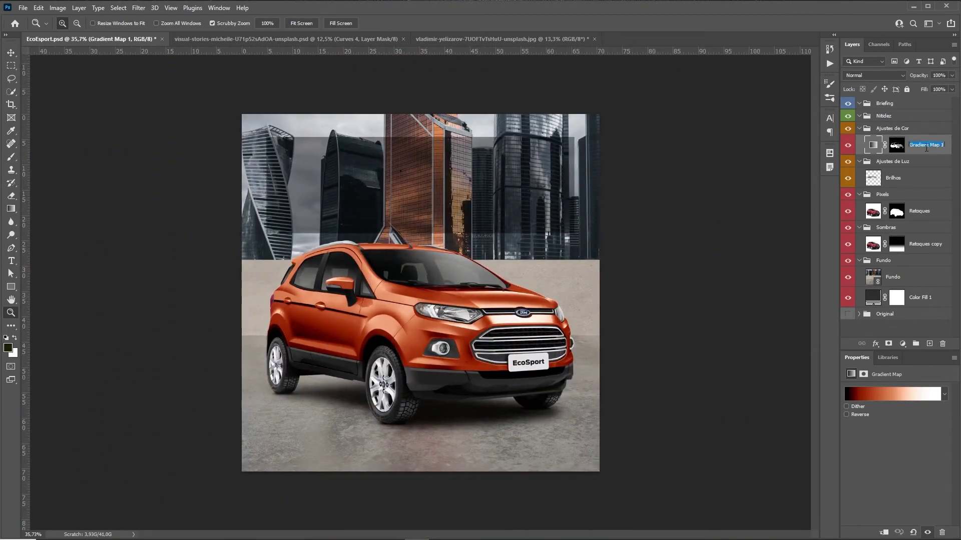
type("Orange")
key("Return")
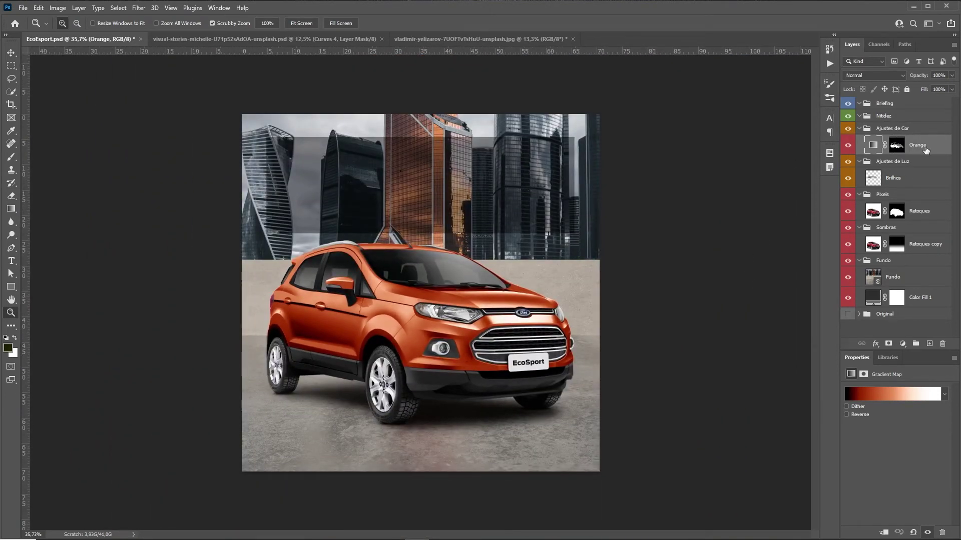
Duplicate the Orange adjustment, hide the original, and rename the copy Black.
key("ctrl+j")
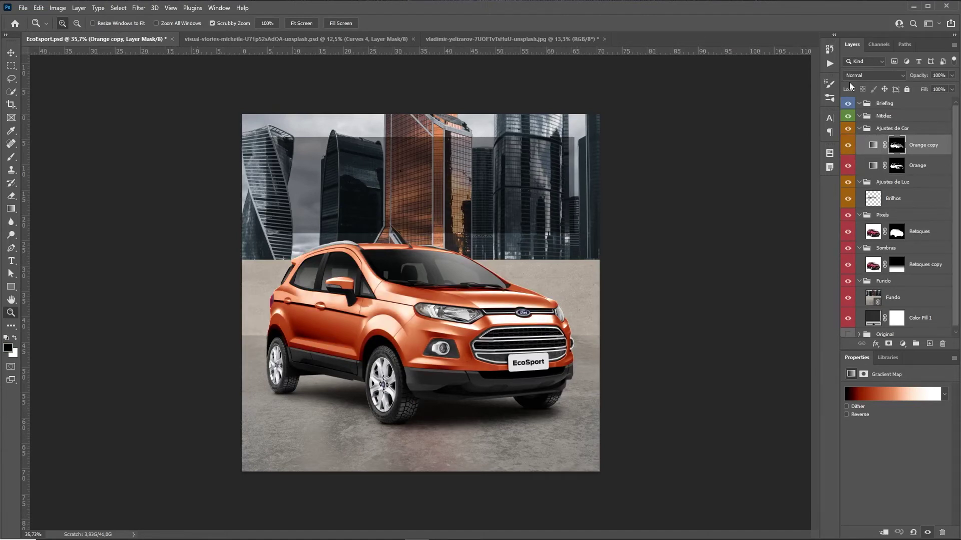
left_click(847, 165)
left_click(905, 149)
double_click(920, 145)
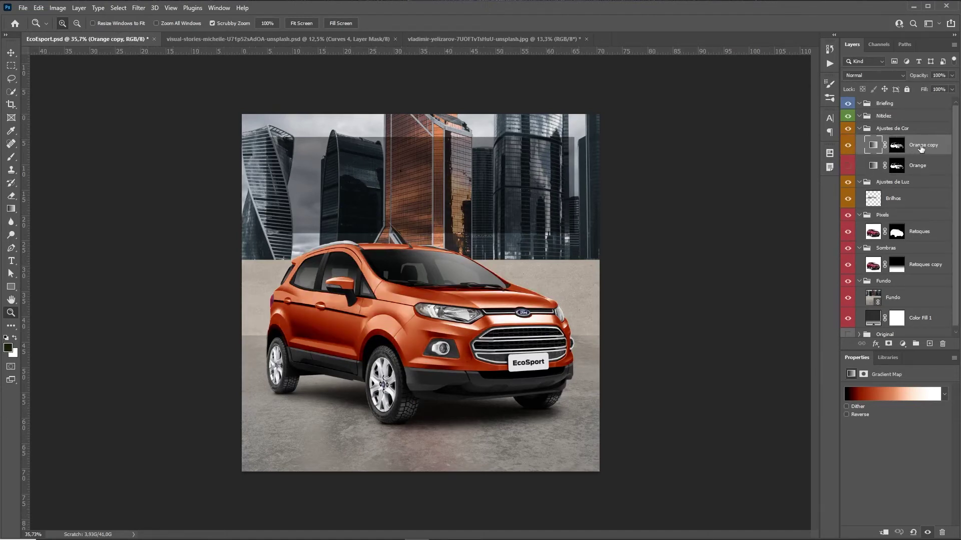
type("Black")
key("Return")
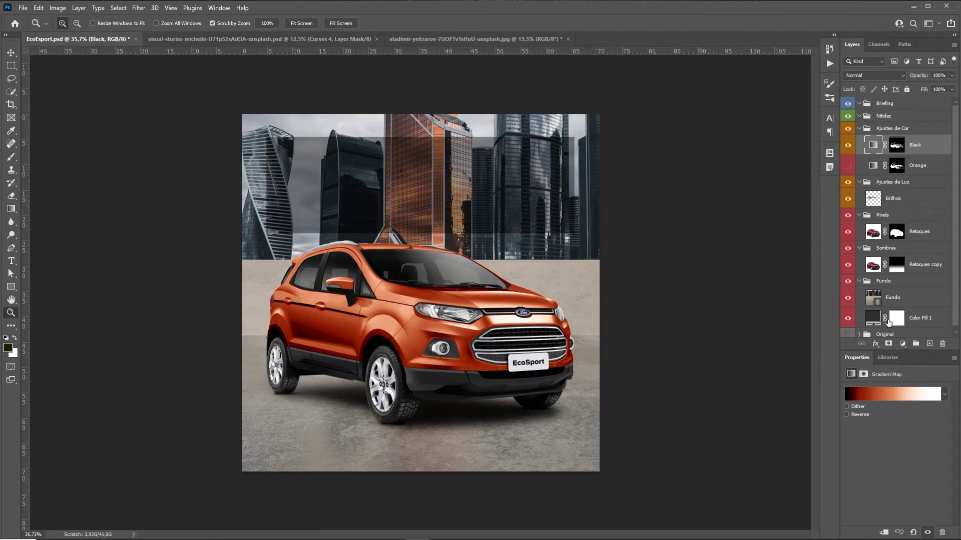
Change the Black adjustment's gradient to the Black_white preset from the Maeck folder.
left_click(883, 395)
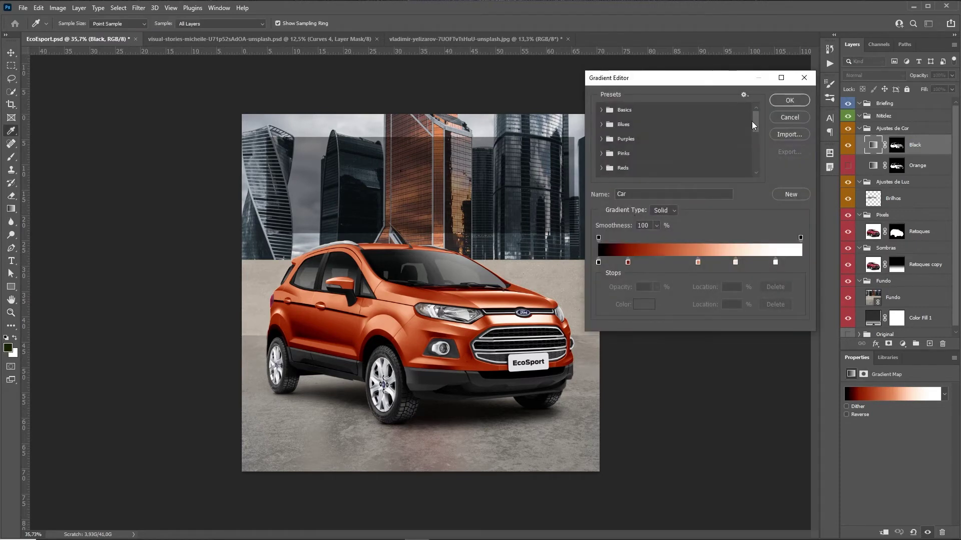
left_click_drag(753, 125, 754, 143)
scroll(604, 160, "down", 2)
left_click(630, 171)
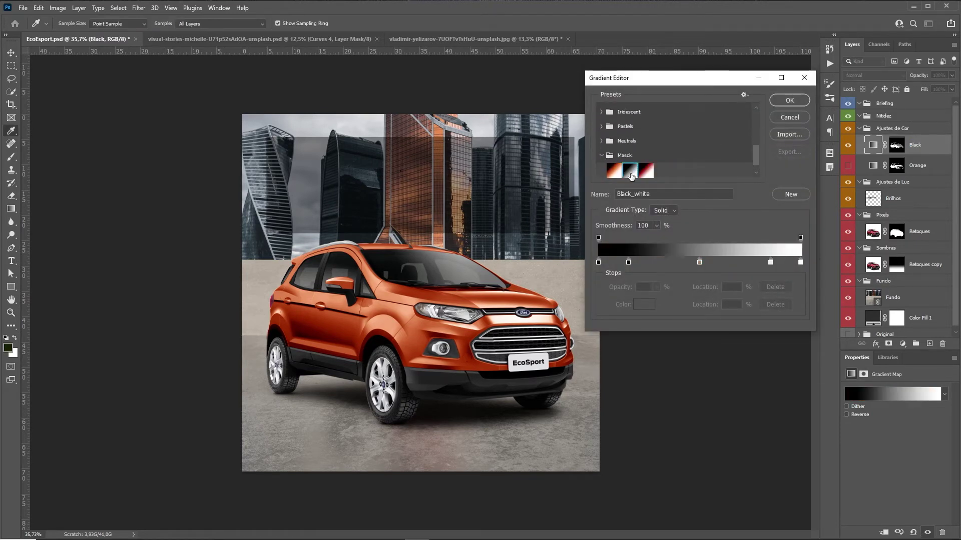
left_click(791, 101)
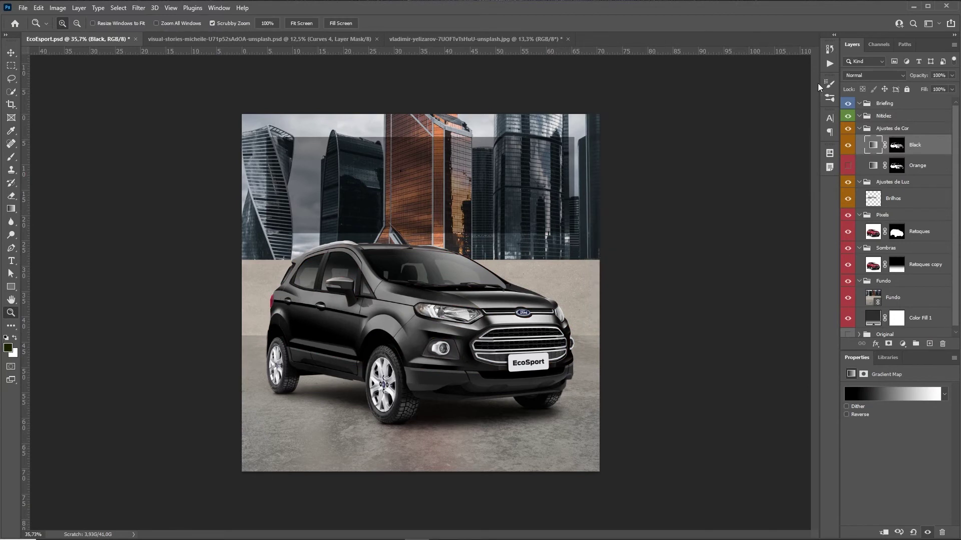
Duplicate the Black adjustment, rename the copy Red, and hide the original Black layer.
key("ctrl+j")
double_click(925, 144)
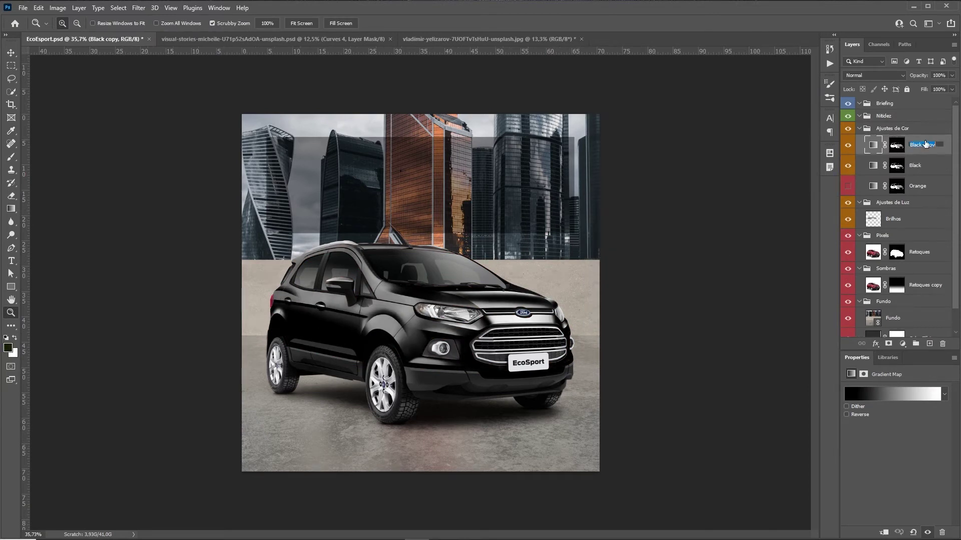
type("Red")
key("Return")
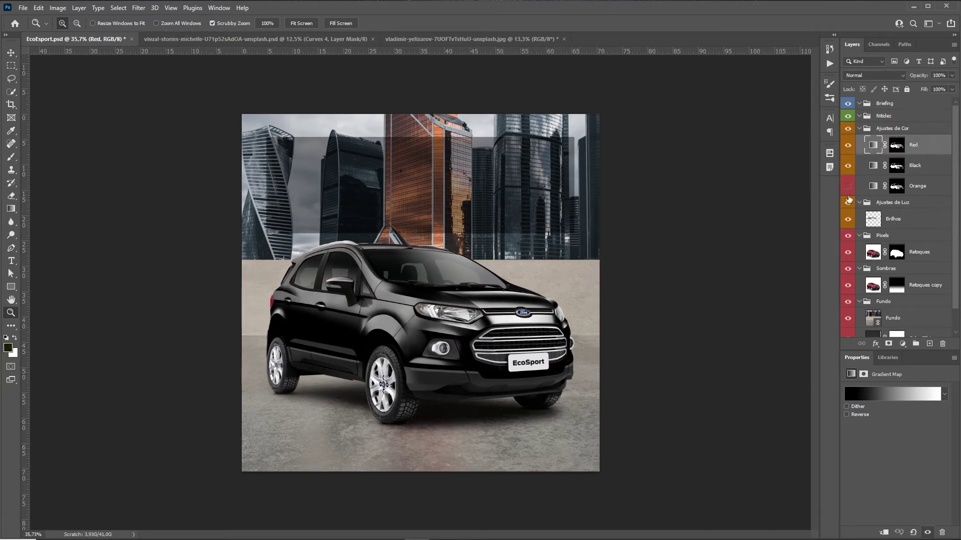
left_click(848, 165)
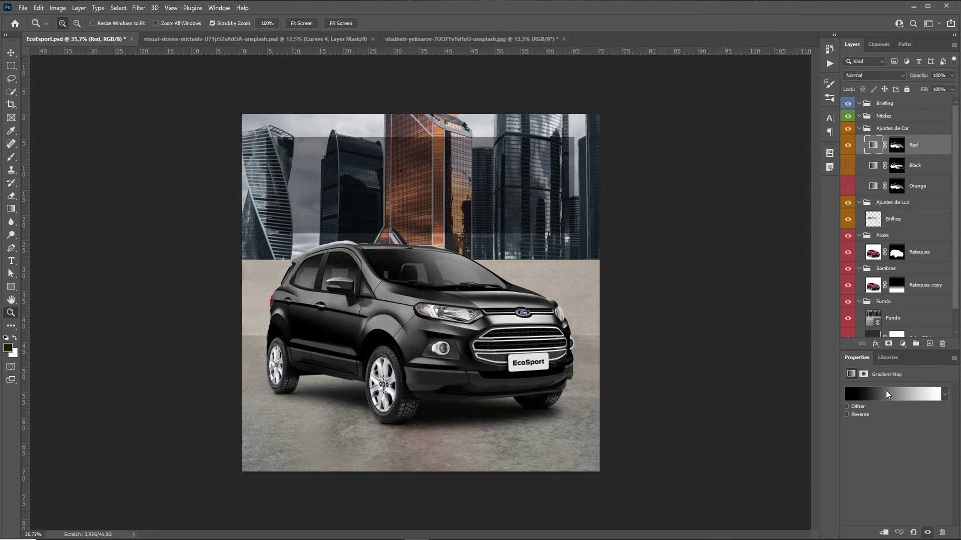
Change the Red adjustment's gradient to the black-to-red-to-white preset from the Maeck folder.
left_click(887, 395)
scroll(675, 150, "down", 5)
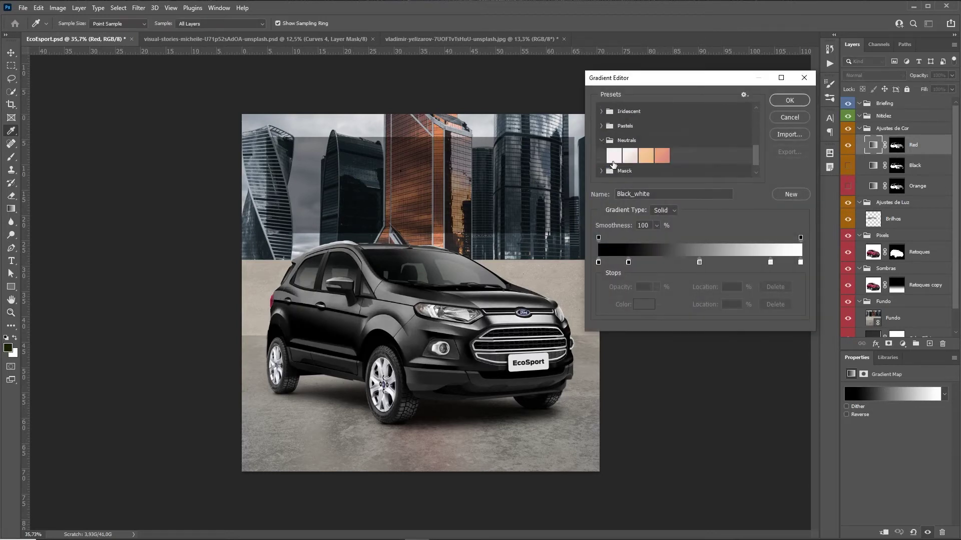
left_click(601, 140)
left_click(601, 155)
left_click(648, 174)
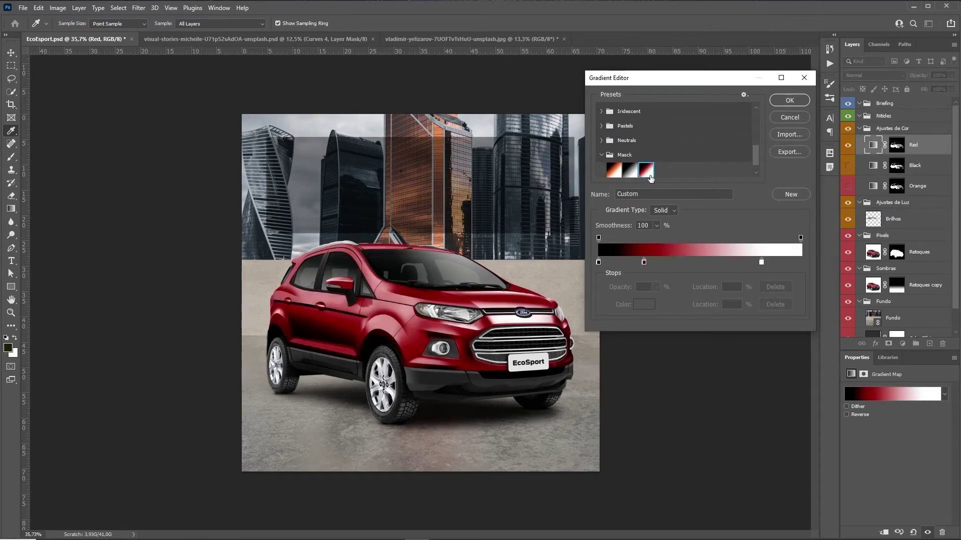
left_click(787, 100)
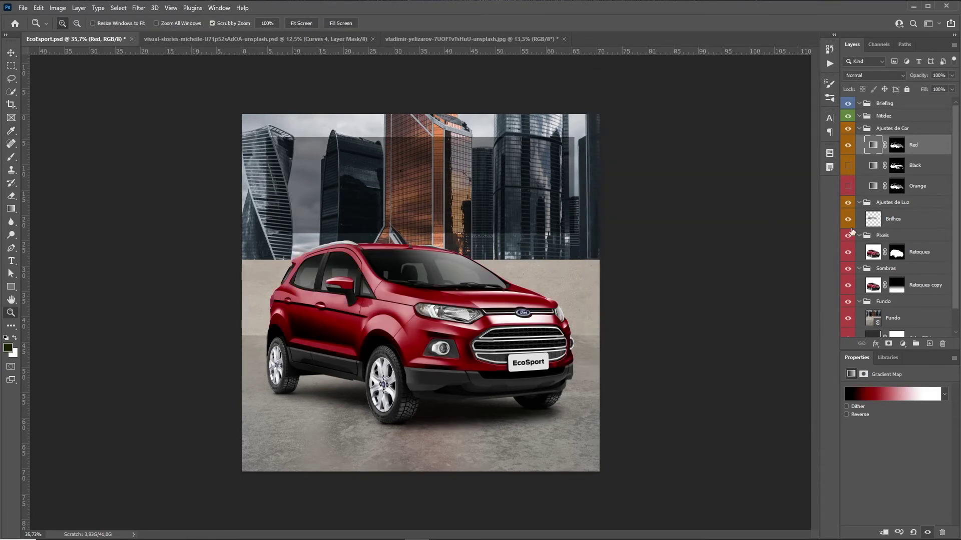
Hide the Red and Black adjustment layers and show the Orange one for the bodywork.
left_click(848, 164)
left_click(848, 146)
left_click(848, 186)
left_click(848, 166)
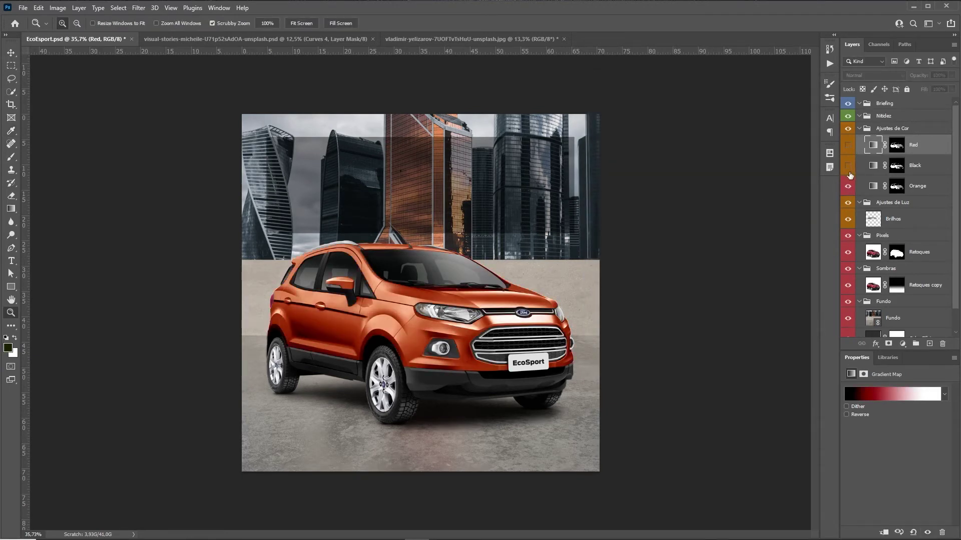
left_click_drag(480, 326, 476, 294)
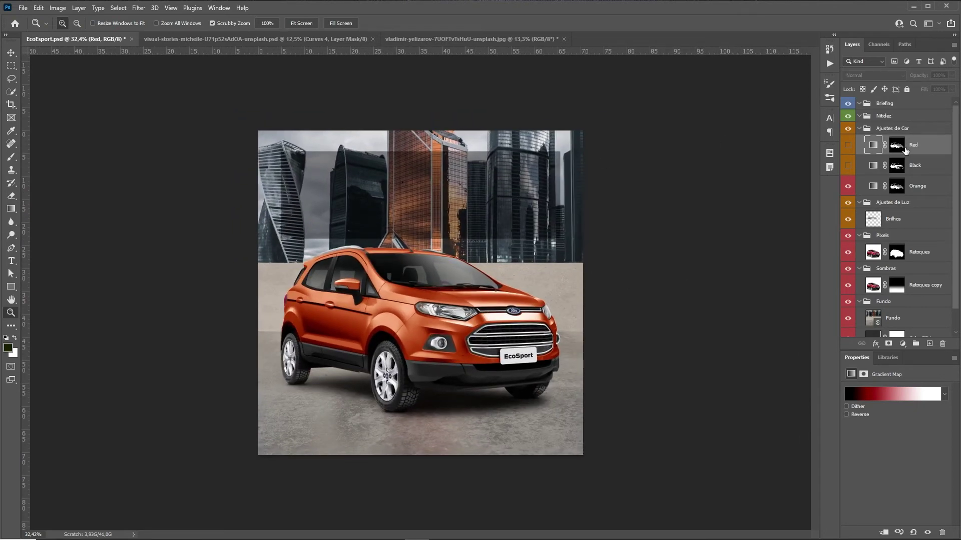
Collapse the Ajustes de Cor group and place Textos.psd above it as a linked smart object.
left_click(860, 128)
left_click(23, 8)
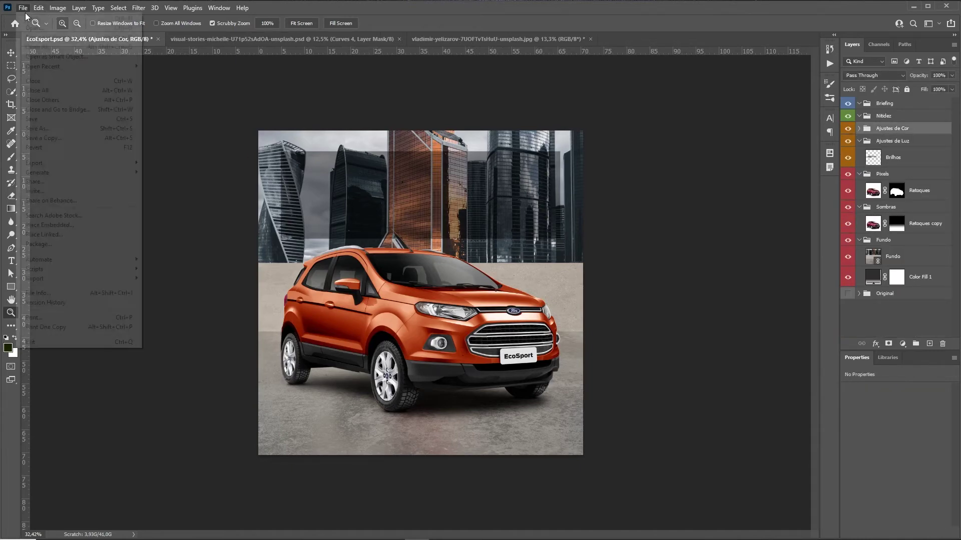
left_click(50, 234)
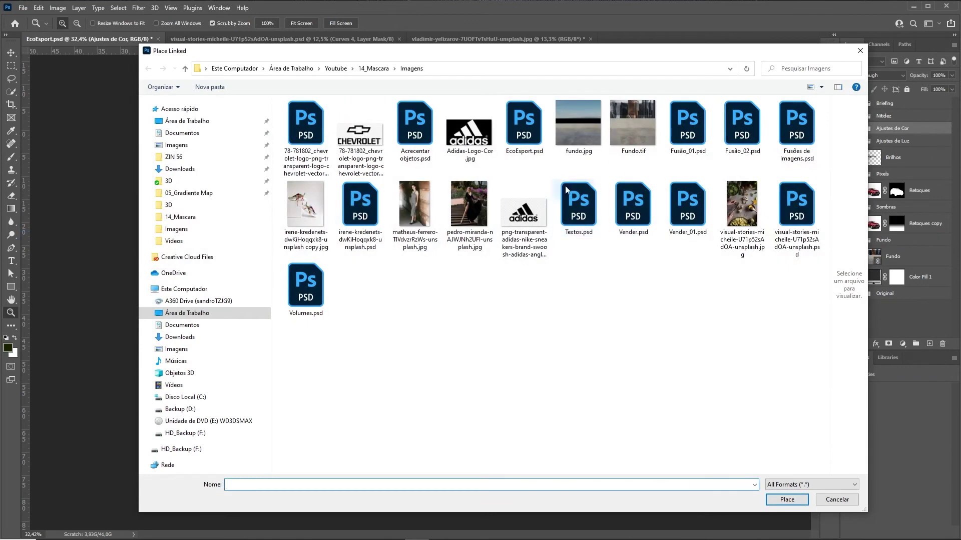
left_click(578, 205)
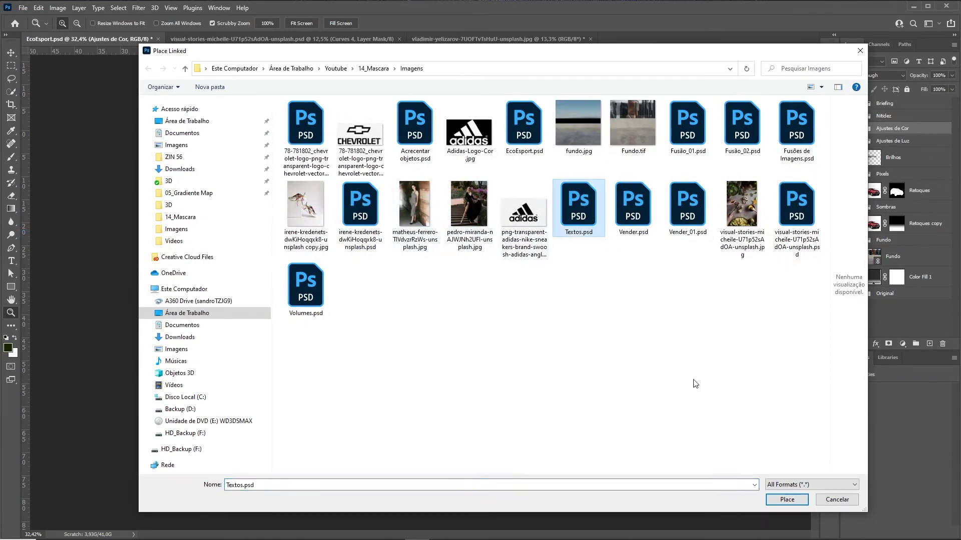
left_click(787, 499)
key("Return")
key("z")
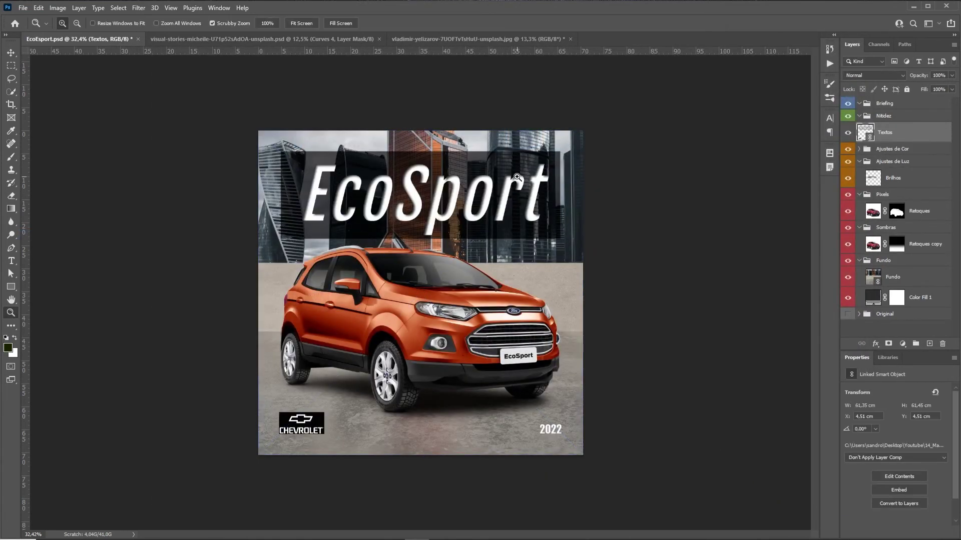
key("ctrl+0")
mouse_move(243, 489)
left_mouse_down()
mouse_move(300, 488)
mouse_move(249, 476)
left_mouse_up()
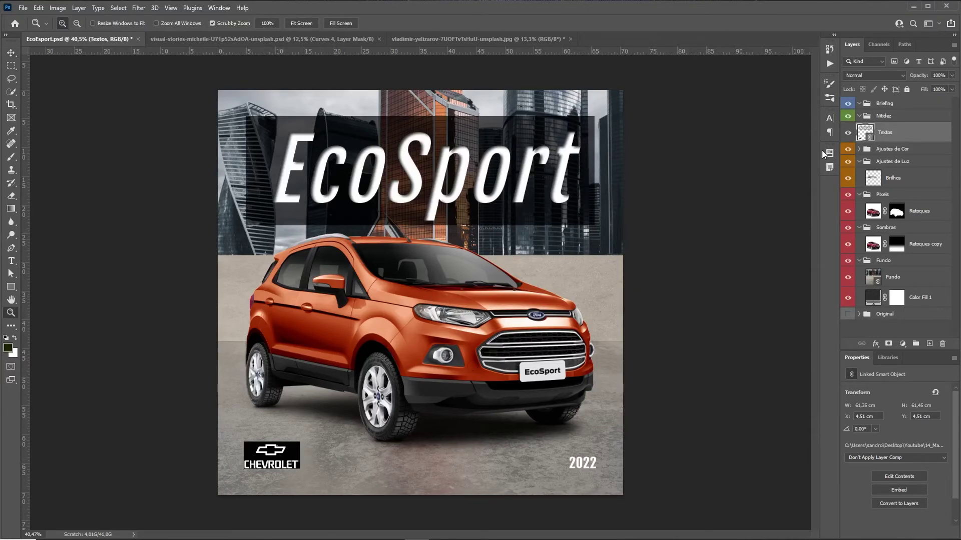
Open the Textos smart object's contents and mask out the black background of the Chevrolet logo layer.
double_click(870, 139)
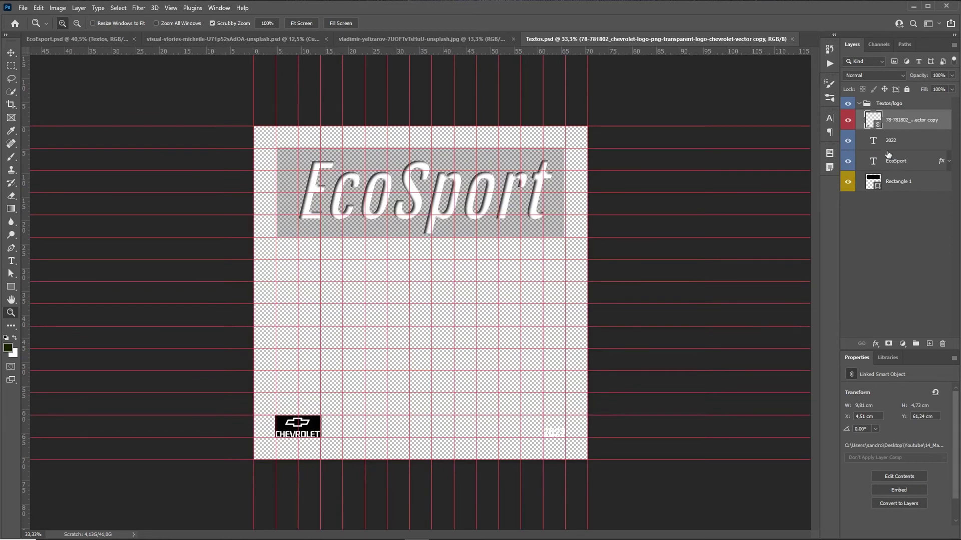
left_click(881, 179)
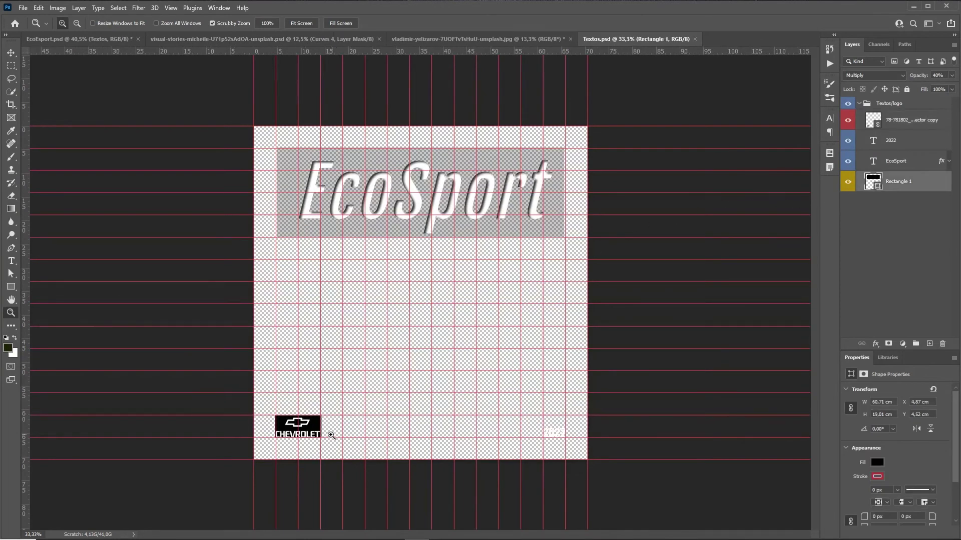
left_click_drag(282, 447, 329, 423)
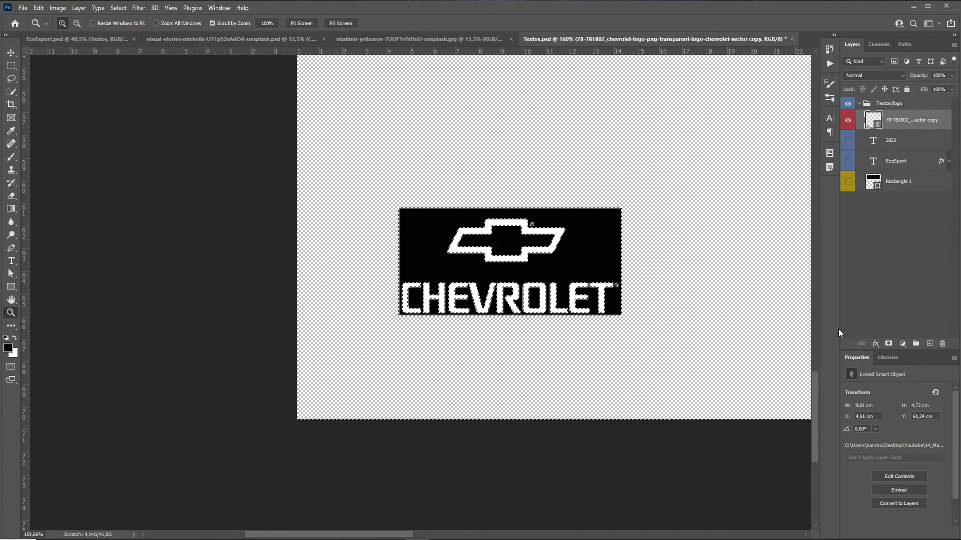
left_click(888, 344)
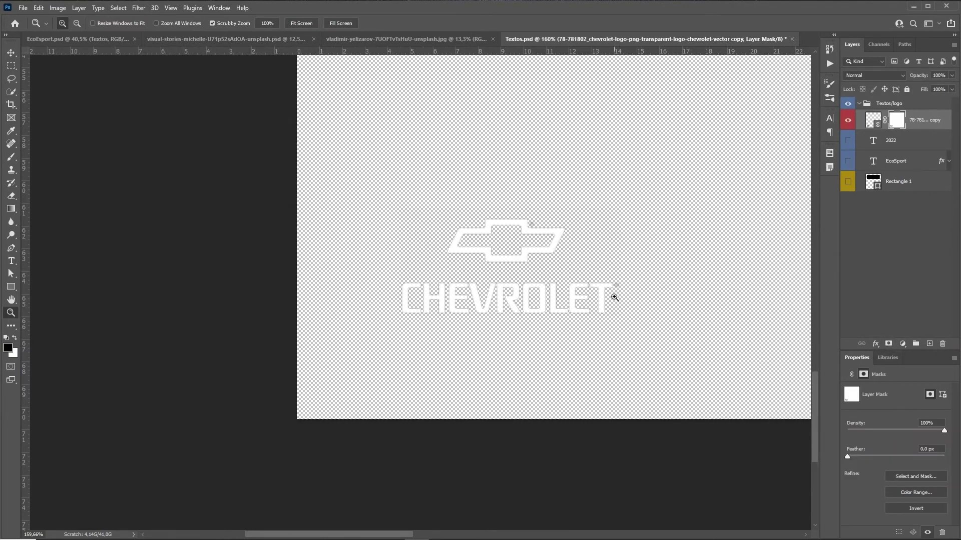
left_click_drag(567, 247, 557, 297)
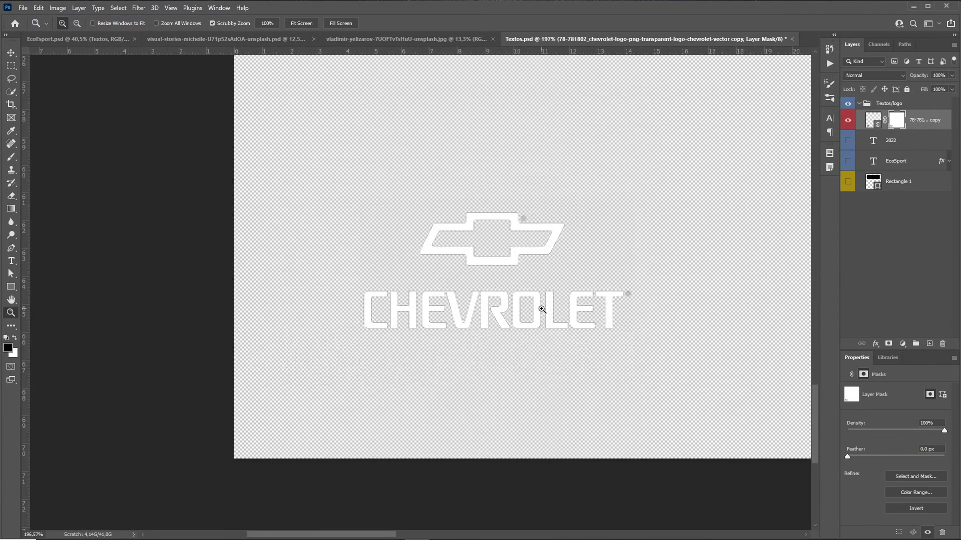
Apply a white Color Overlay at 100% opacity to the Chevrolet logo layer, then save and close Textos.psd.
left_click(877, 122)
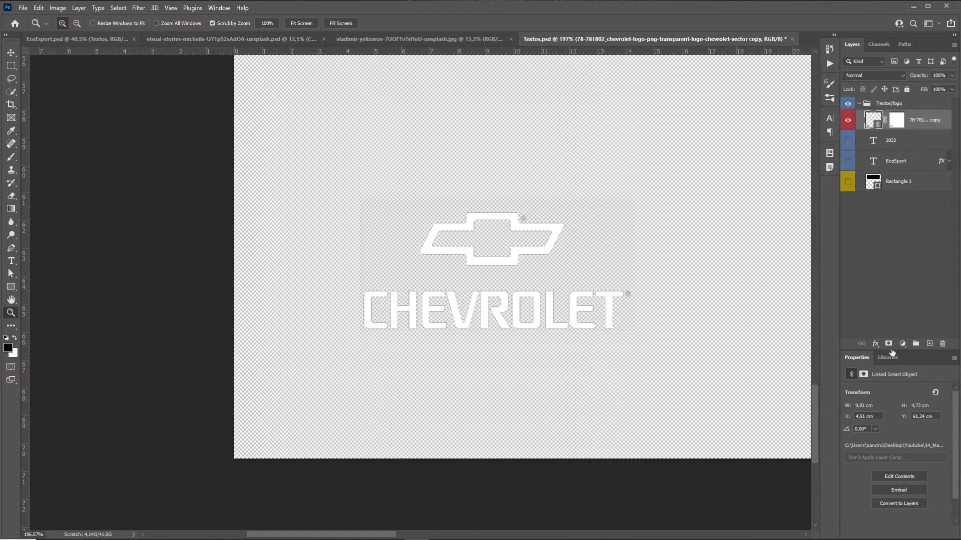
left_click(875, 344)
left_click(894, 411)
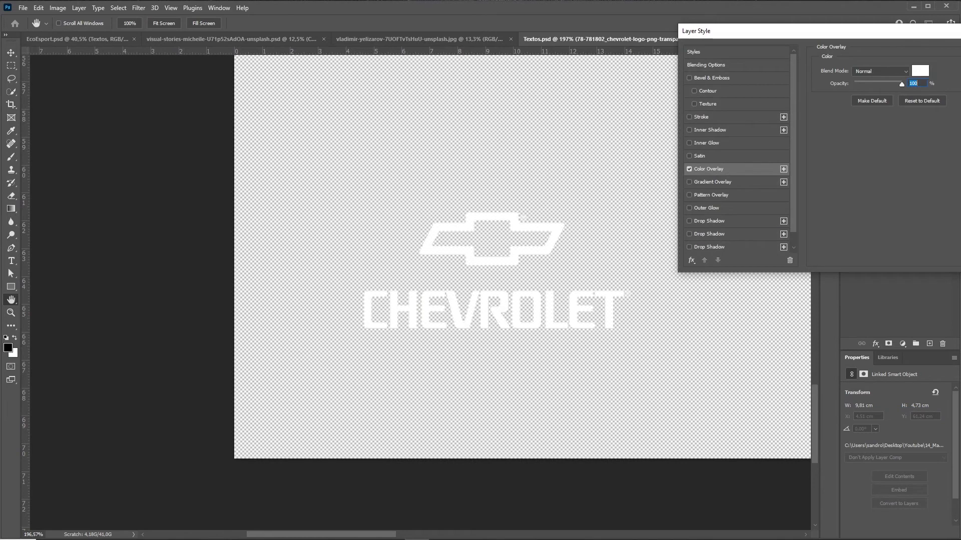
key("Return")
key("z")
key("ctrl+s")
key("ctrl+w")
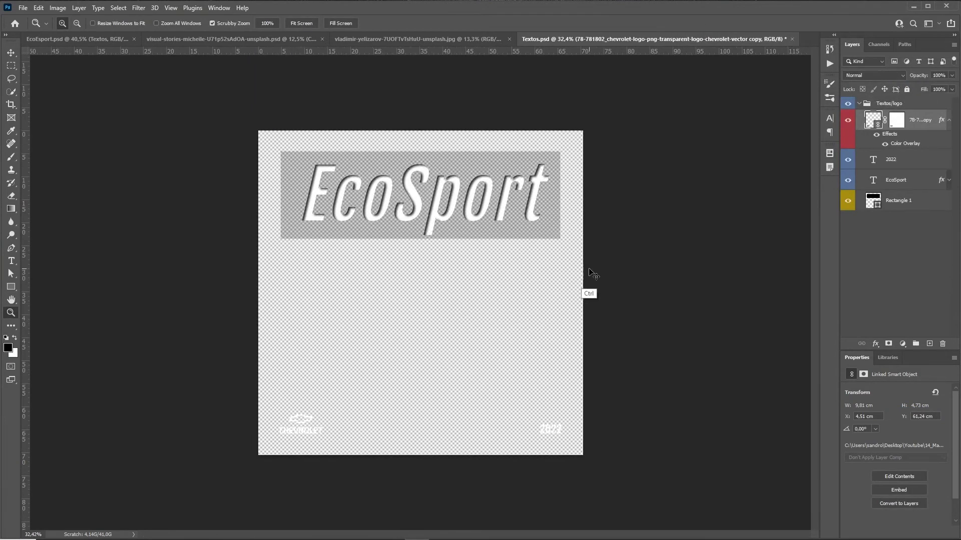
Expand the Ajustes de Cor group and add a Curves adjustment layer above the Red layer.
key("ctrl+plus")
mouse_move(298, 453)
left_mouse_down()
mouse_move(343, 416)
mouse_move(279, 449)
left_mouse_up()
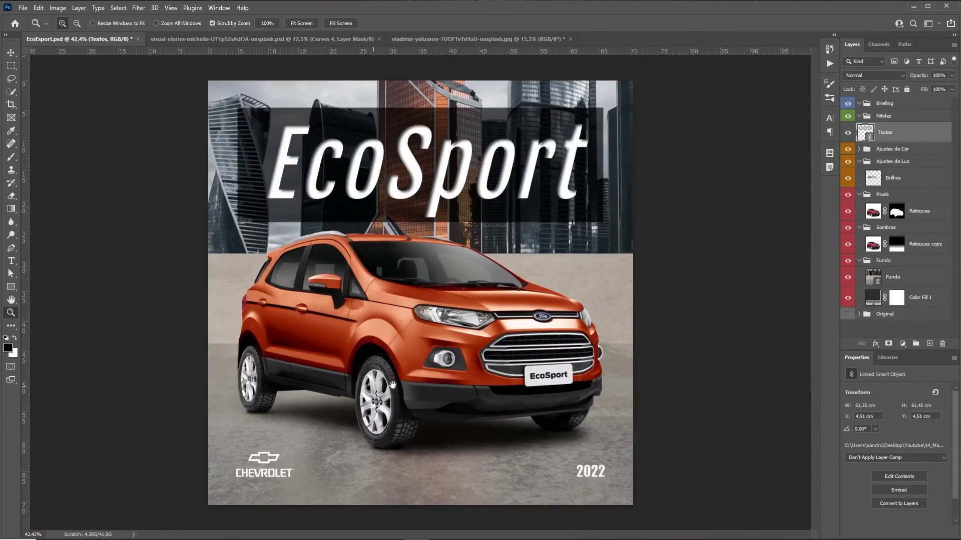
left_click_drag(393, 385, 386, 353)
left_click_drag(488, 325, 419, 328)
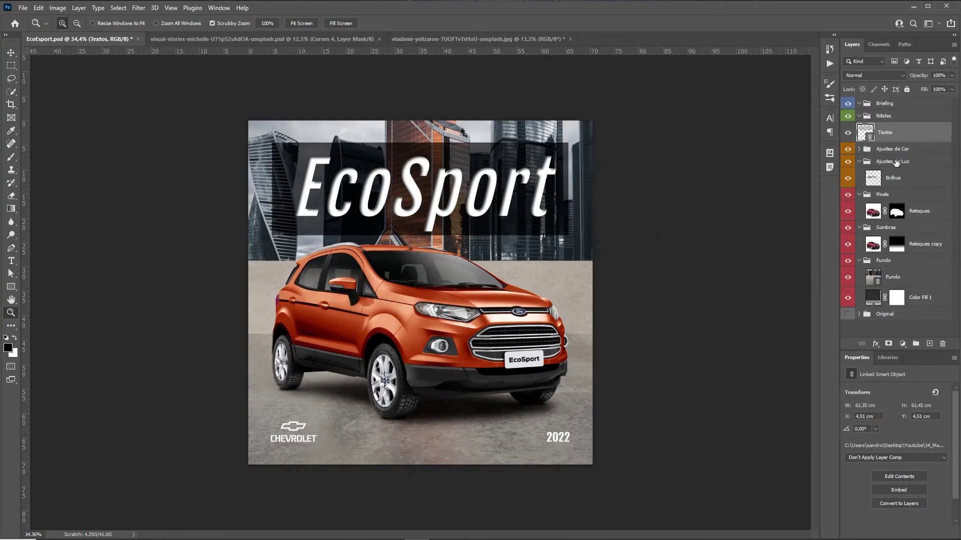
left_click(861, 149)
left_click(886, 149)
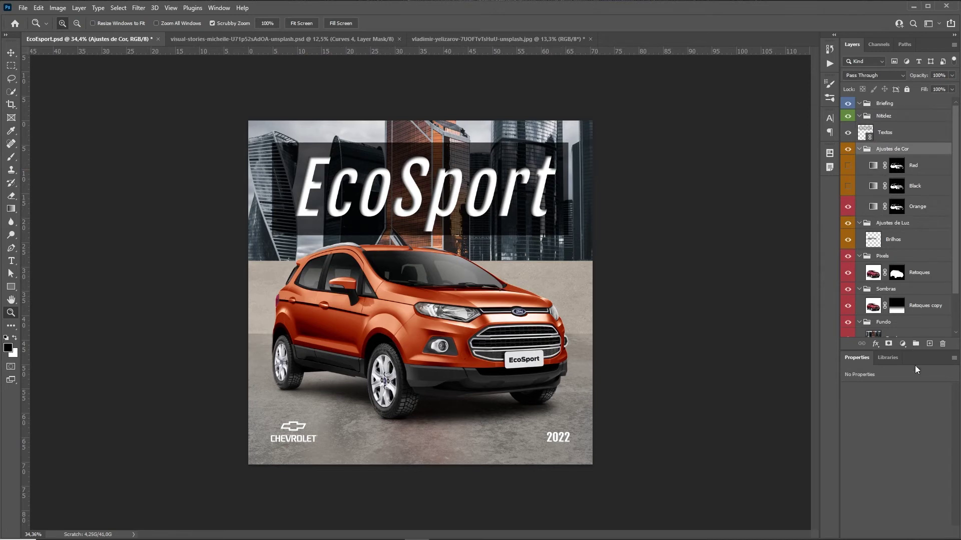
left_click(902, 344)
left_click(915, 409)
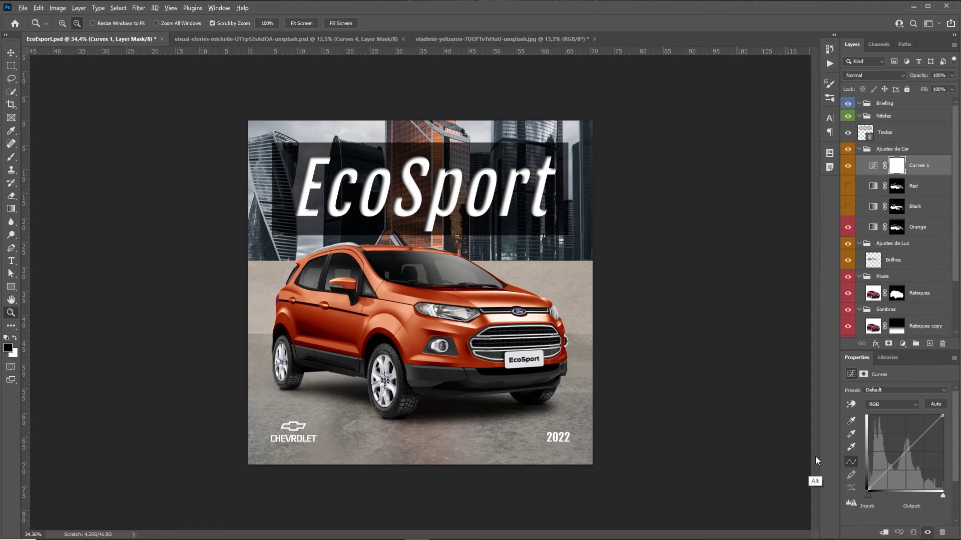
In the Curves adjustment, move the red channel's black point to input 14 and raise the blue channel's black point to output 7.
key("alt+3")
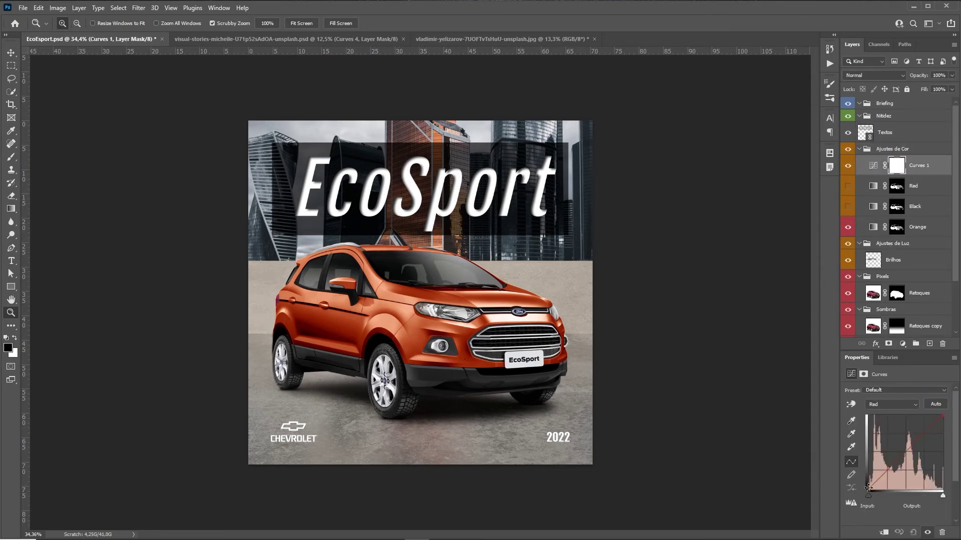
left_click_drag(869, 494, 875, 494)
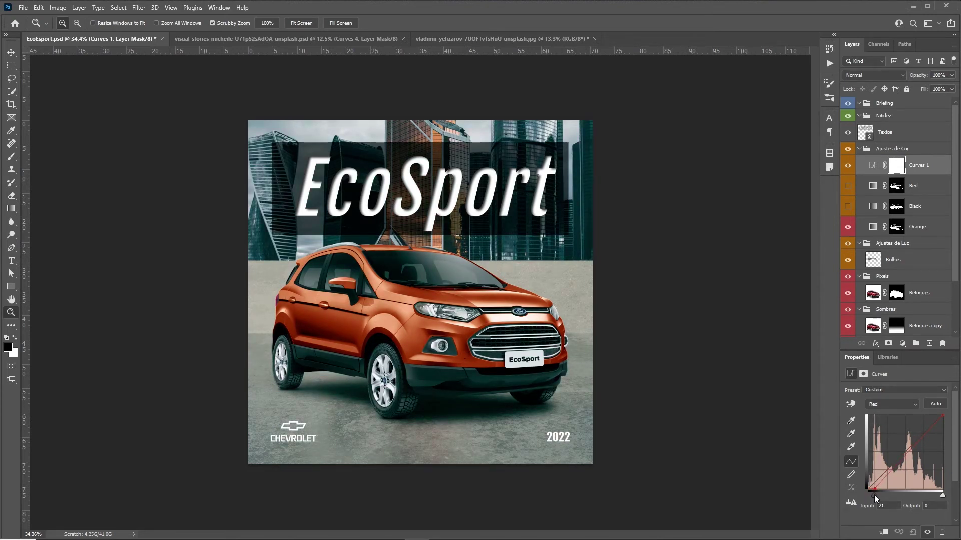
left_click_drag(875, 494, 874, 494)
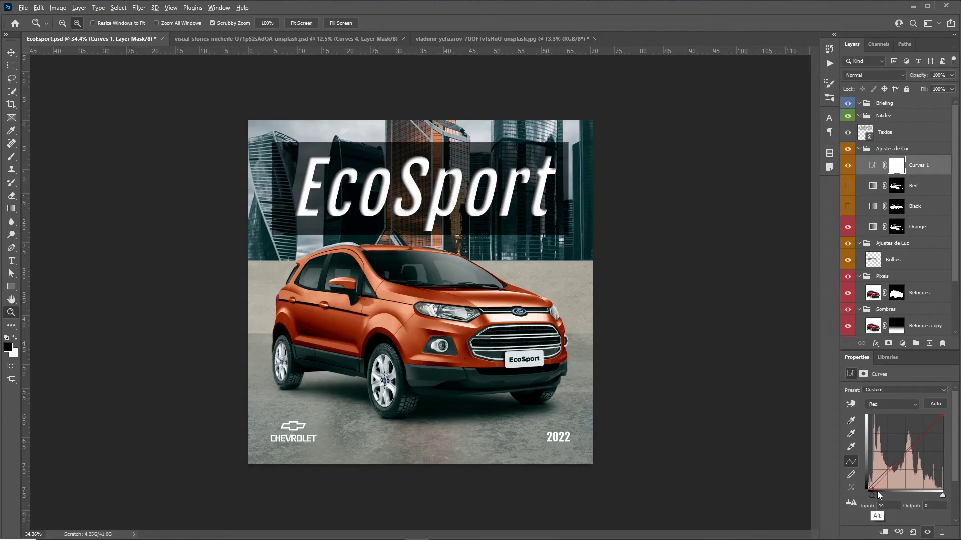
key("alt+5")
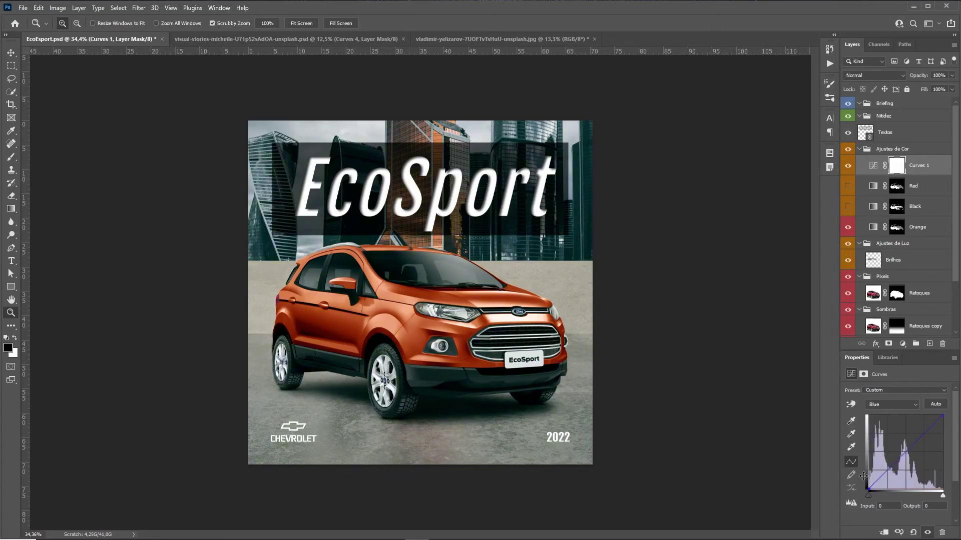
left_click_drag(870, 488, 869, 487)
scroll(505, 319, "down", 2)
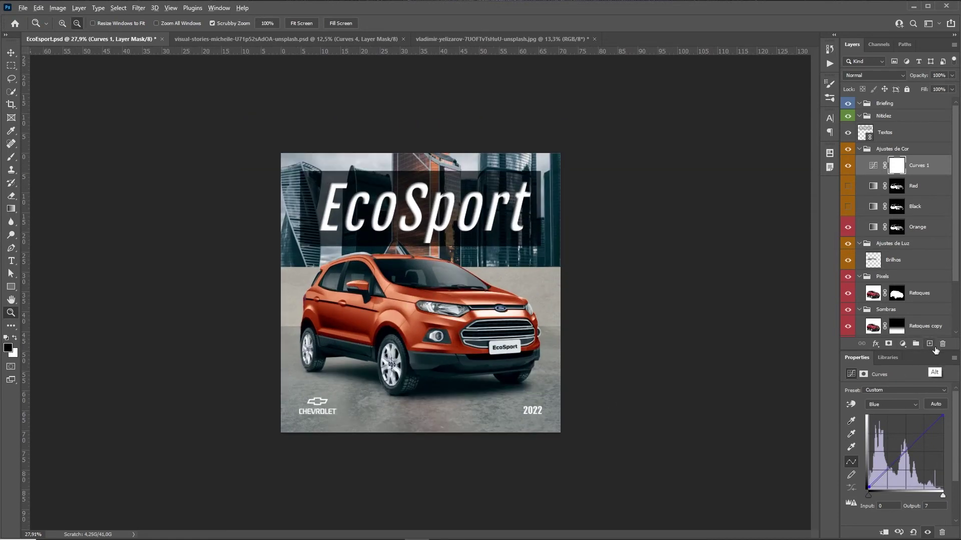
Create a new layer above Curves 1 in Hard Light mode, filled with the neutral 50% gray.
left_click(929, 344, "alt")
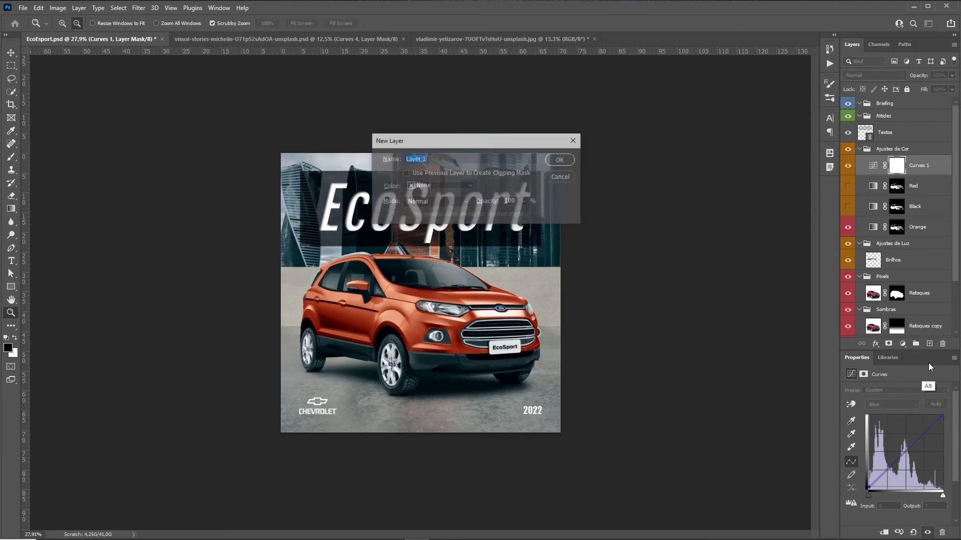
left_click(435, 202)
left_click(419, 356)
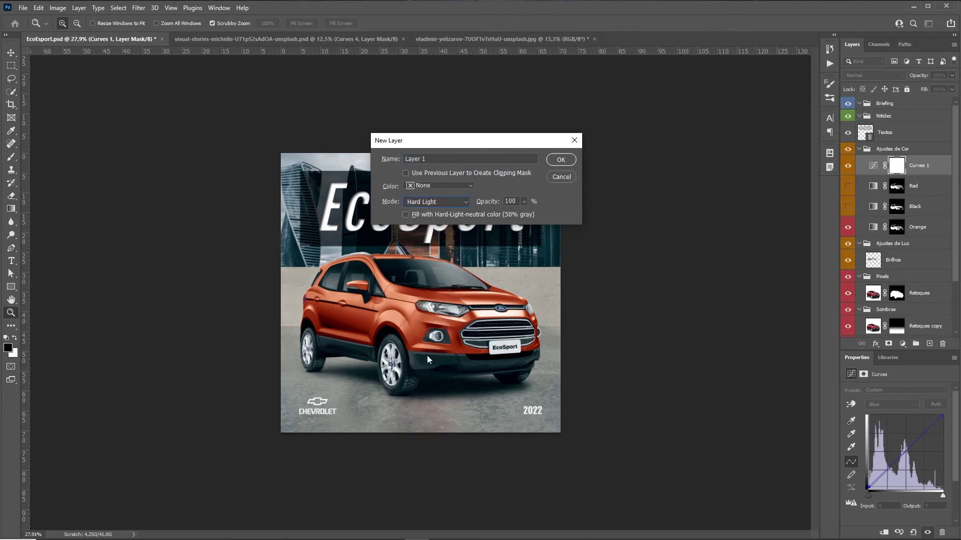
left_click(423, 216)
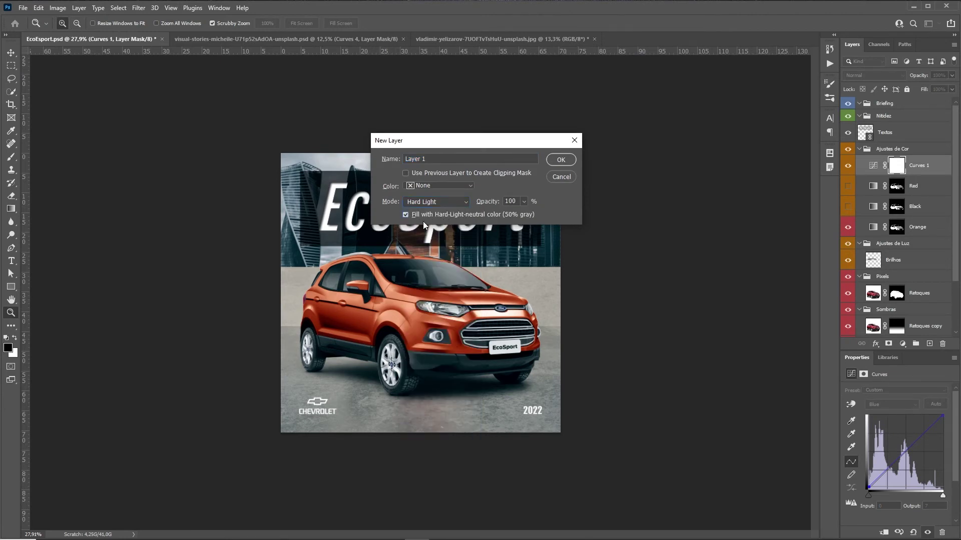
left_click(560, 160)
Apply the Camera Raw filter to the gray layer with Vignetting set to -51.
left_click(142, 8)
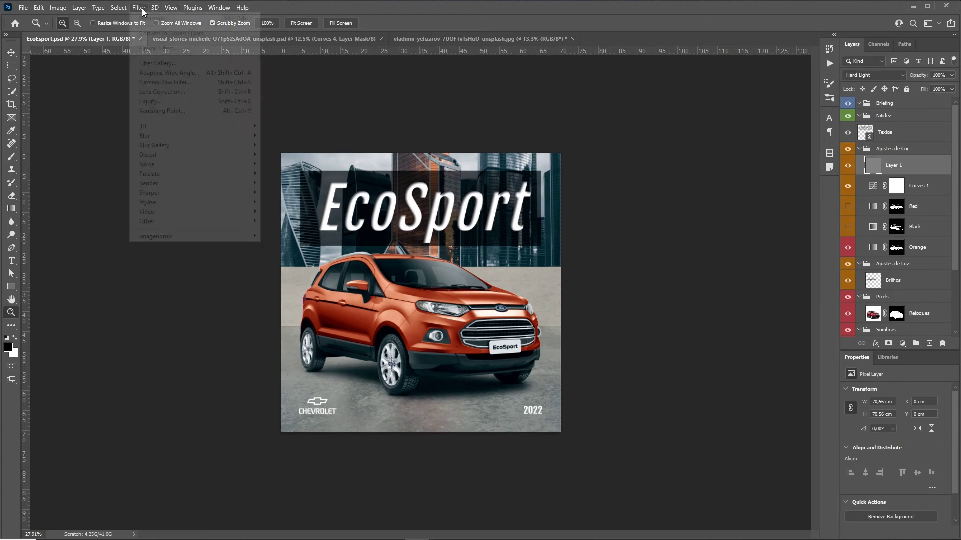
left_click(196, 83)
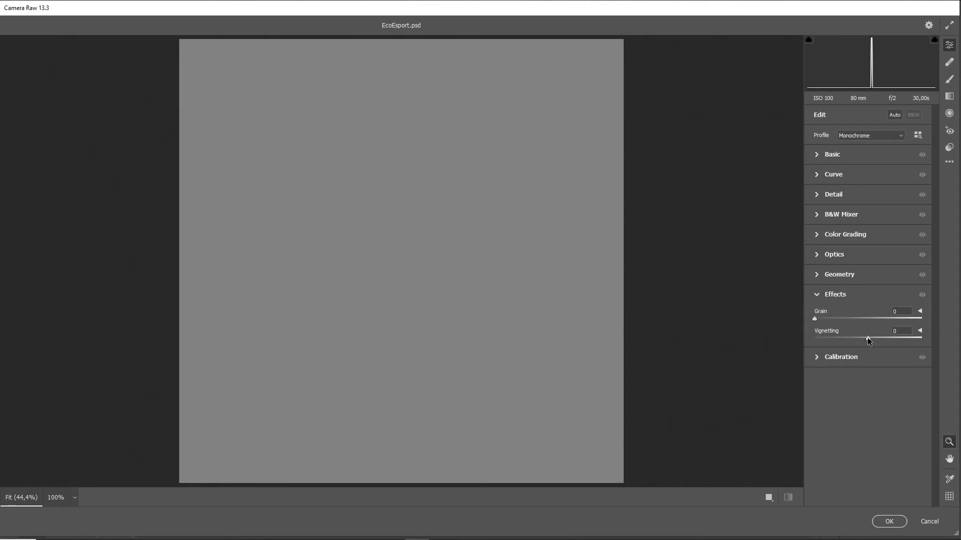
left_click_drag(867, 339, 843, 340)
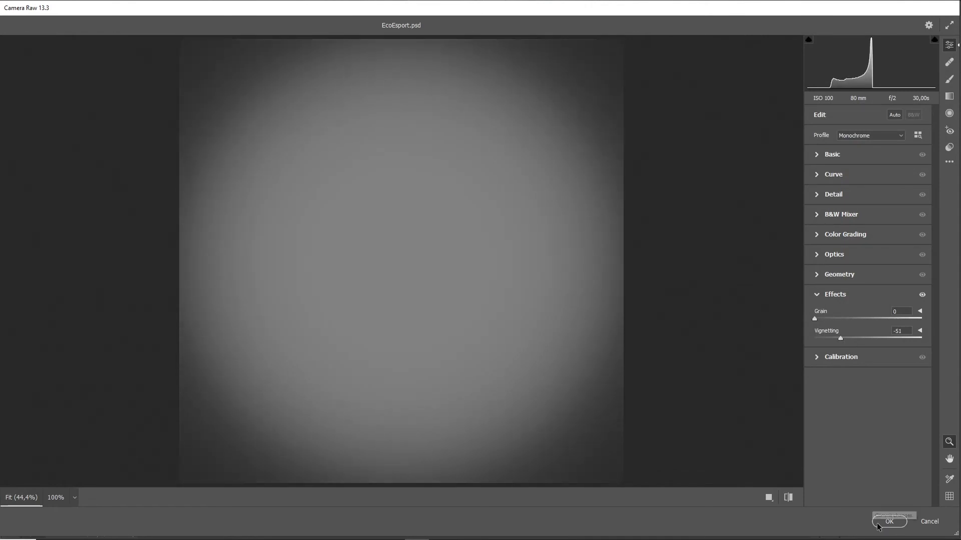
left_click(889, 521)
scroll(578, 349, "up", 1)
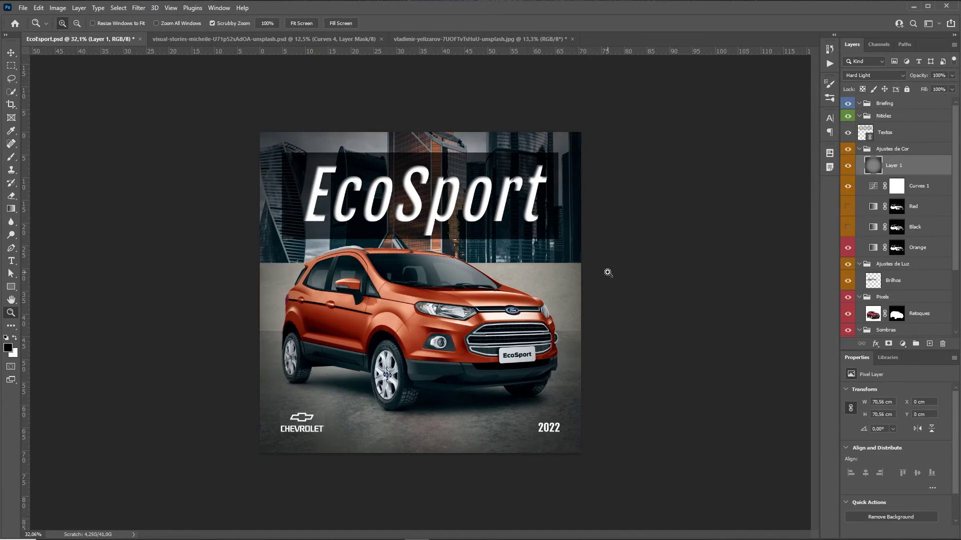
Tint the vignette layer with Curves, adjusting the shadows in the blue and red channels, and expand the Ajustes de Cor group.
key("ctrl+m")
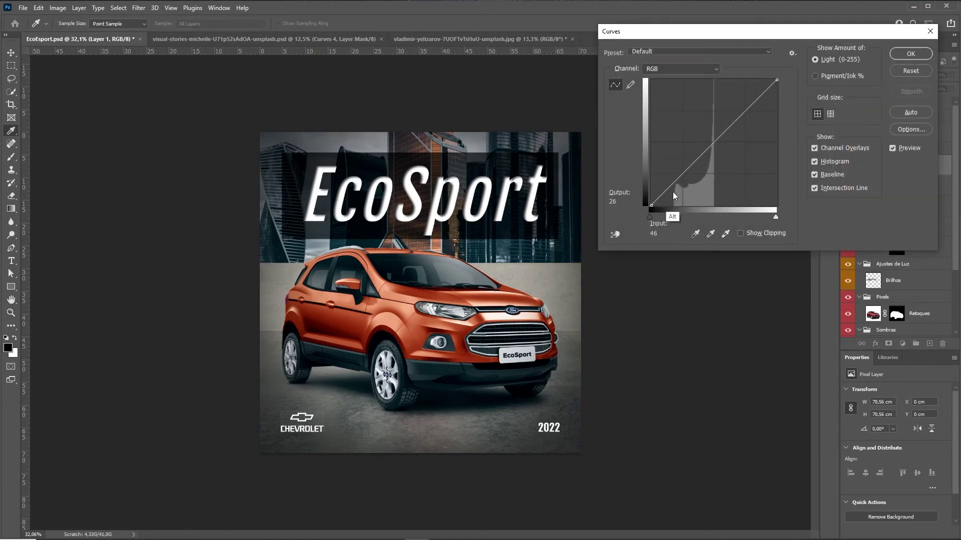
key("alt+5")
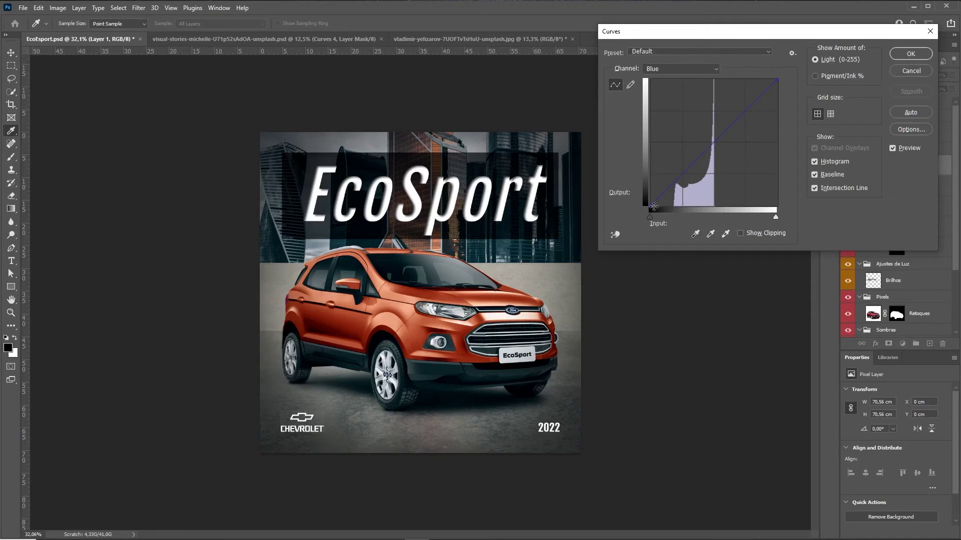
mouse_move(654, 207)
left_mouse_down()
mouse_move(641, 201)
mouse_move(638, 228)
mouse_move(662, 217)
mouse_move(649, 218)
left_mouse_up()
key("alt+3")
left_click(910, 54)
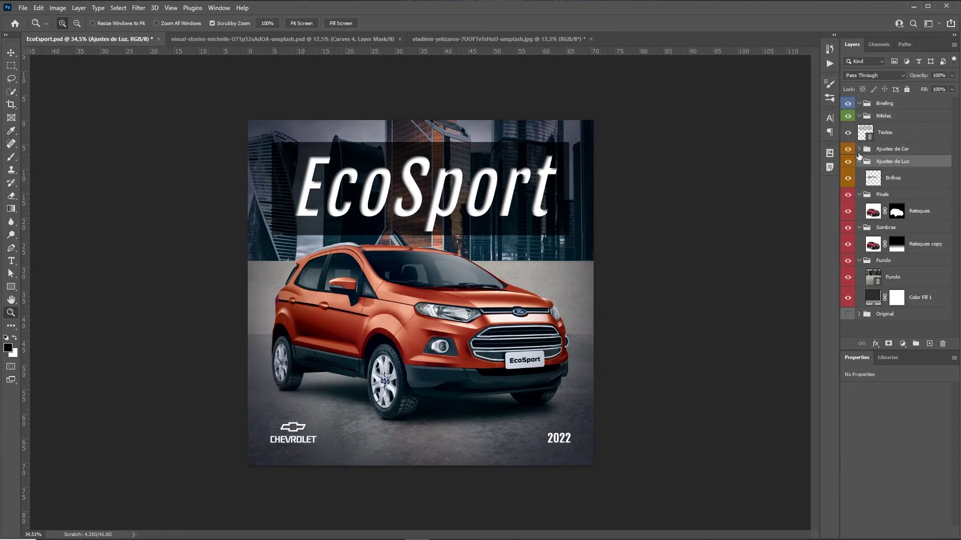
left_click(859, 149)
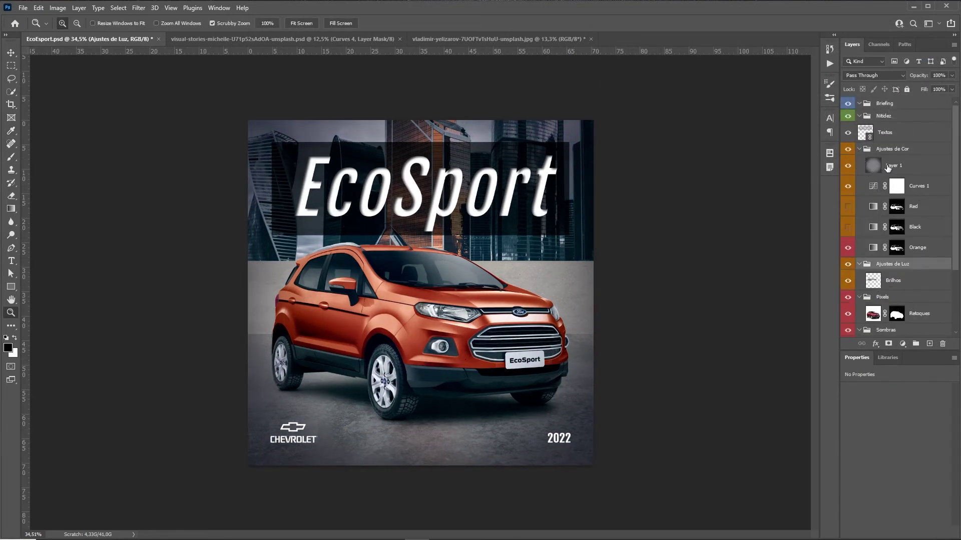
Duplicate vignette Layer 1 and mask the car out of the copy using the Retoques layer's mask.
left_click(899, 165)
left_click(848, 165)
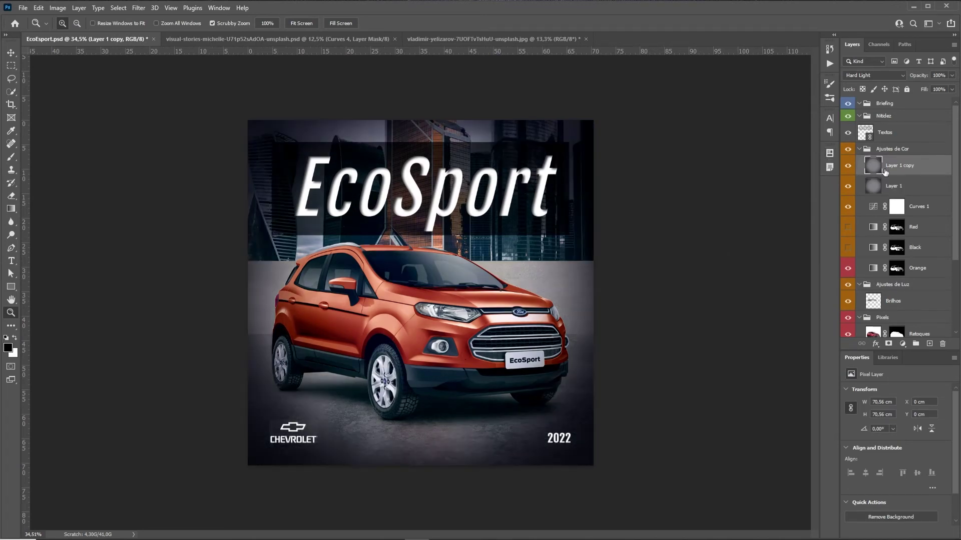
left_click(897, 334, "ctrl")
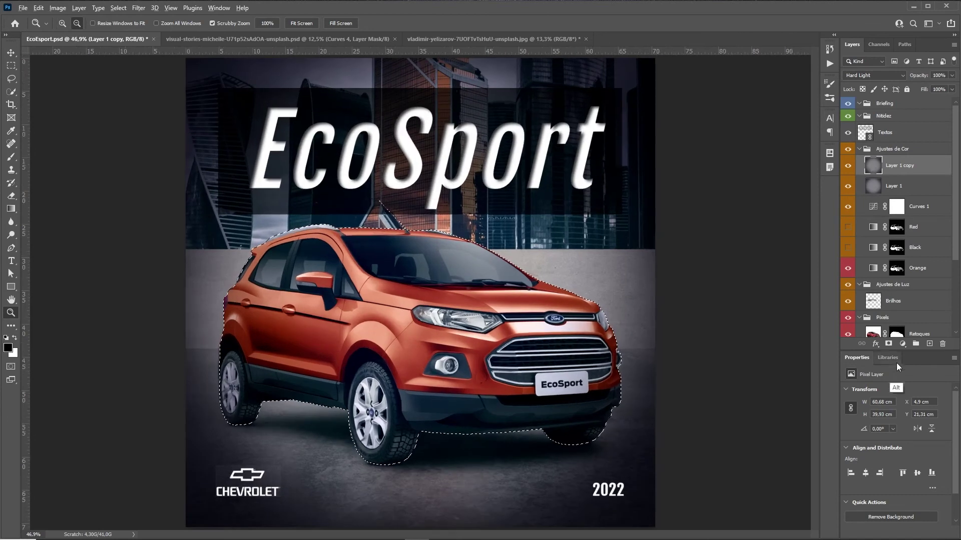
left_click(889, 344, "alt")
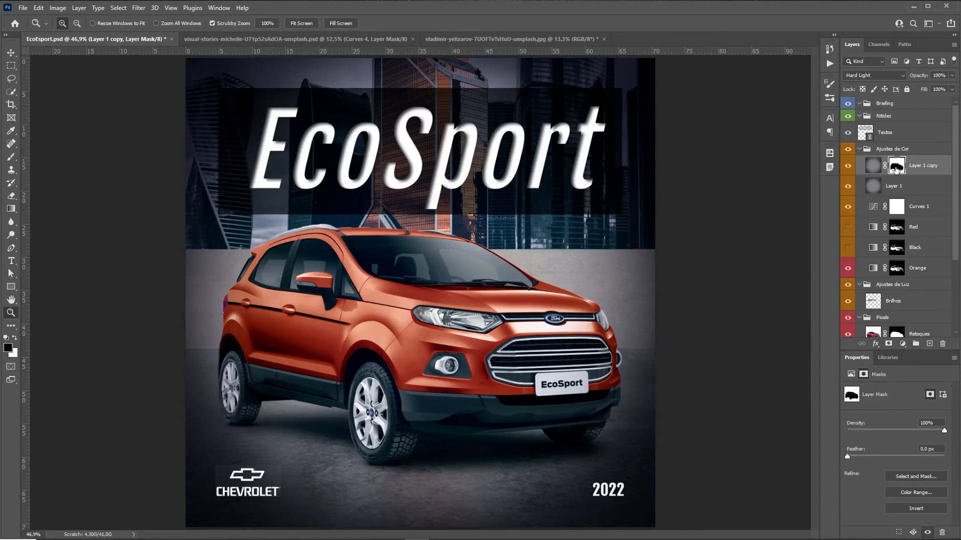
Compare the masked vignette copy on and off, and reduce its opacity to 30%.
left_click(847, 166)
left_click(846, 166)
left_click_drag(922, 76, 907, 77)
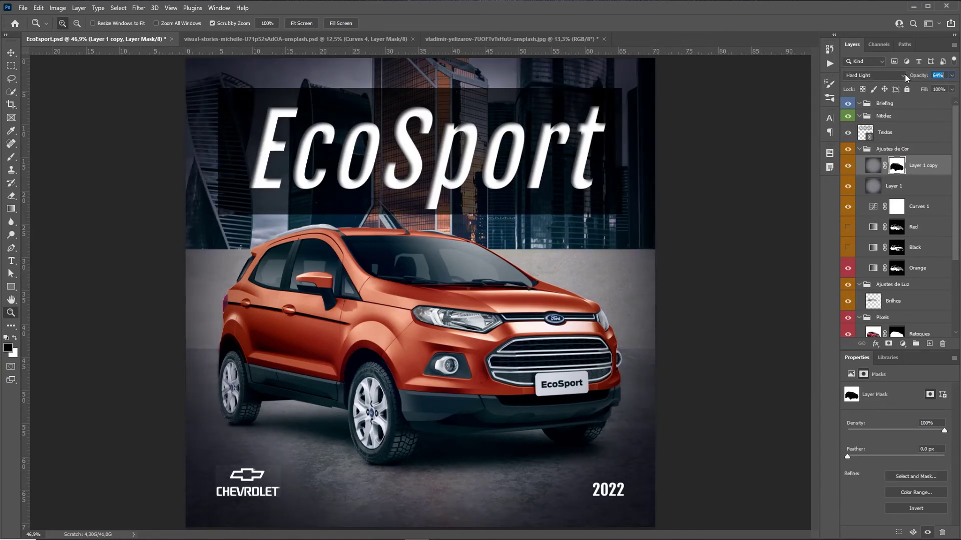
left_click_drag(701, 281, 693, 213)
key("3")
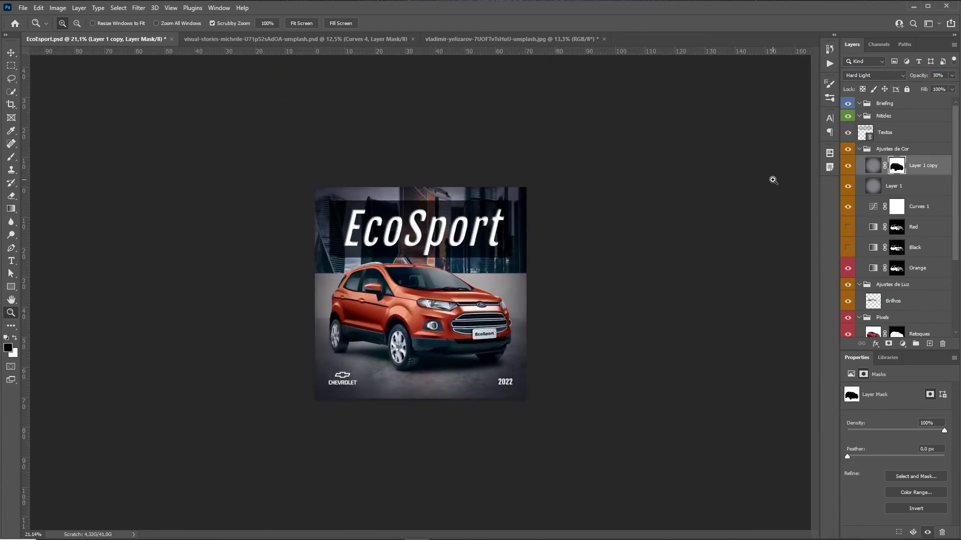
left_click_drag(413, 400, 436, 377)
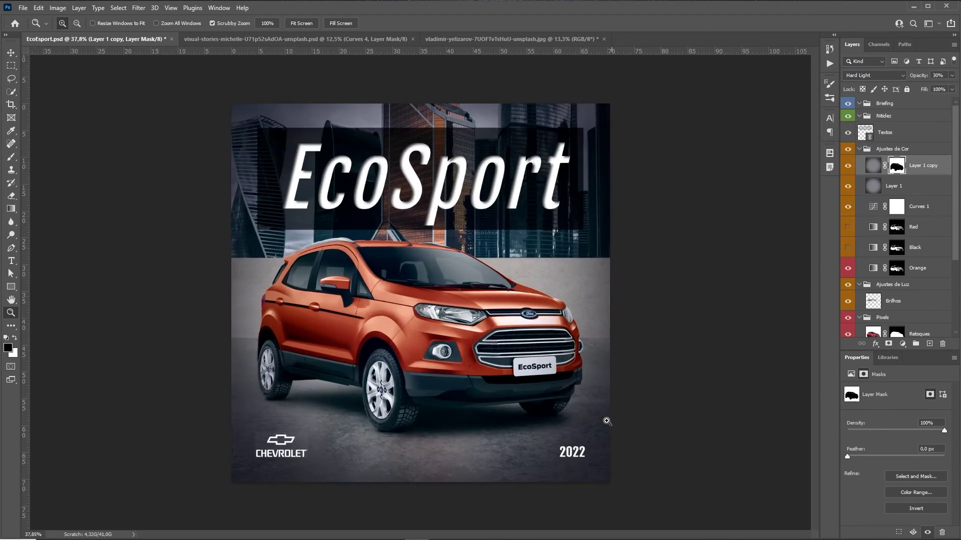
Open the contents of the Textos smart object and bring the Chevrolet logo into close view.
left_click_drag(272, 477, 312, 473)
scroll(870, 216, "down", 3)
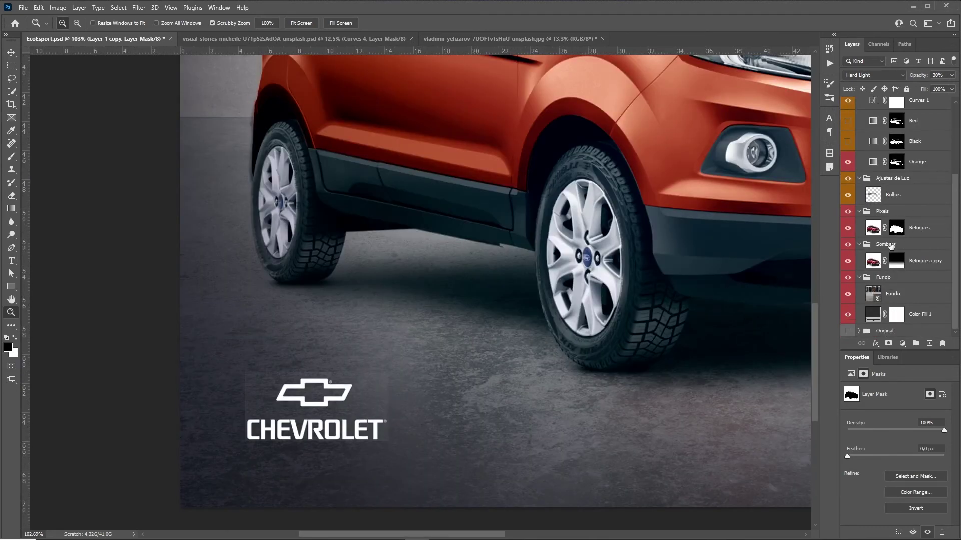
scroll(957, 235, "down", 2)
scroll(957, 247, "up", 2)
left_click_drag(956, 220, 952, 143)
double_click(869, 138)
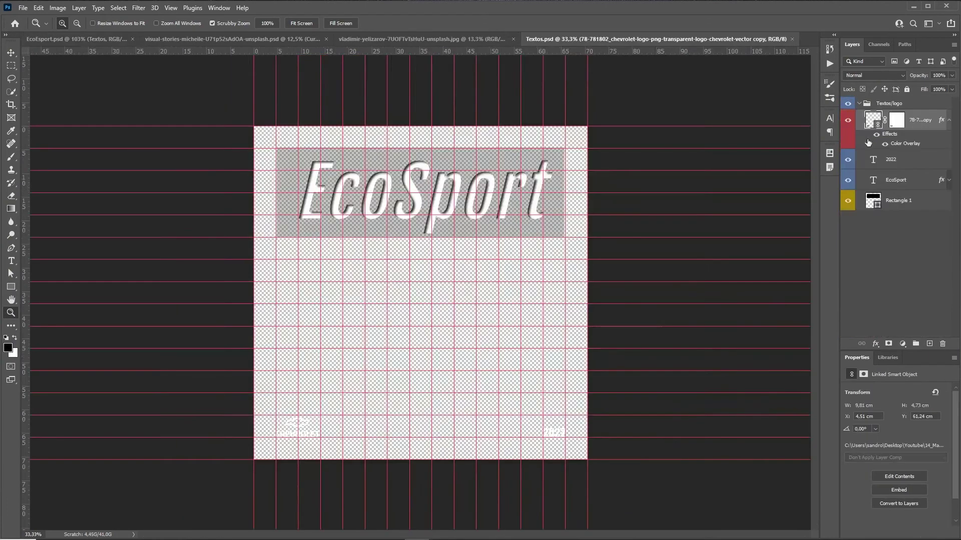
left_click_drag(288, 440, 336, 407)
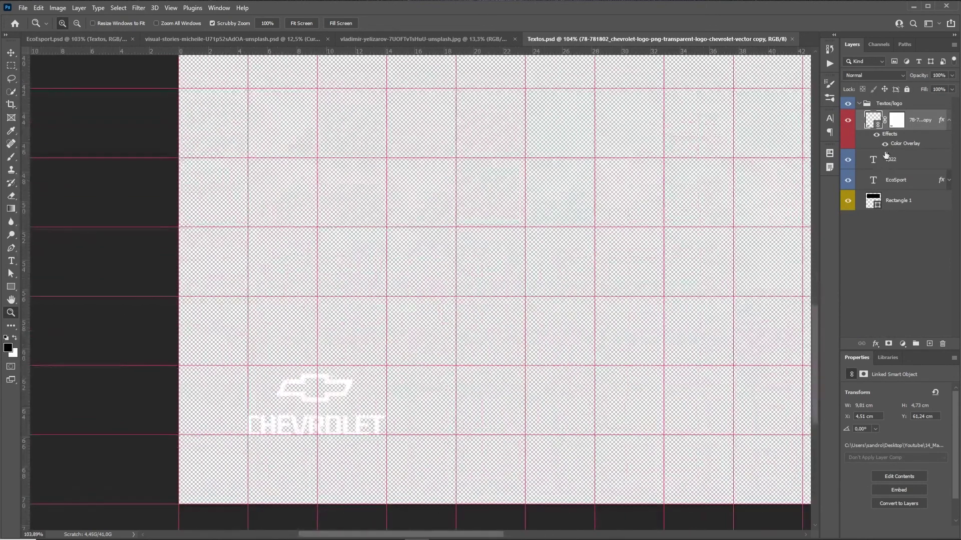
Apply Levels to the Chevrolet logo's layer mask with input black 89 and white 224, and save and close the Textos file.
left_click(895, 121, "alt")
left_click_drag(486, 375, 365, 343)
key("ctrl+l")
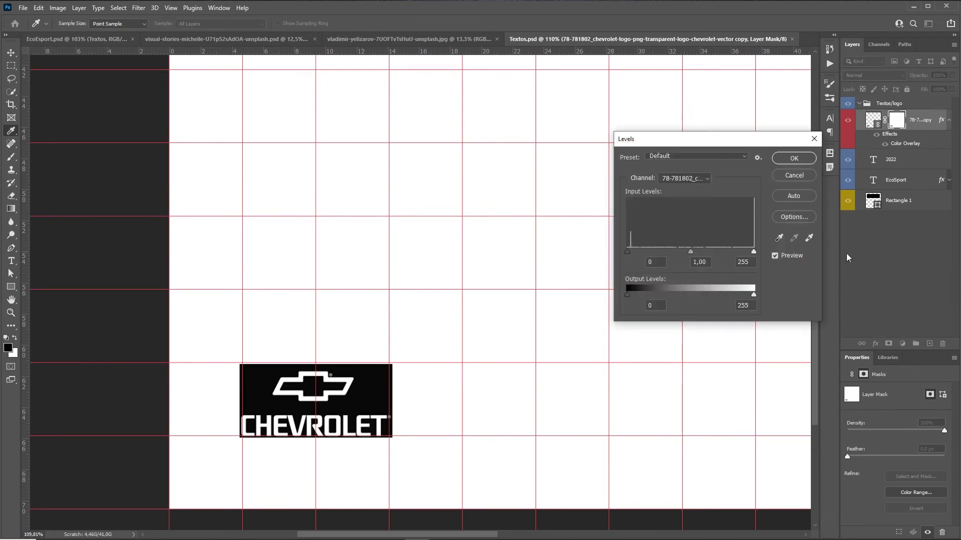
left_click_drag(627, 251, 672, 252)
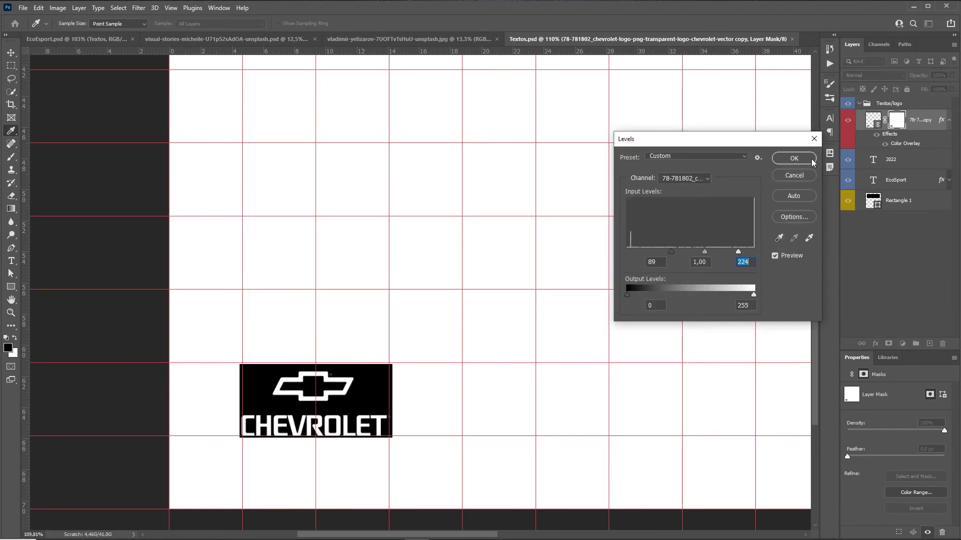
left_click(794, 159)
key("ctrl+s")
key("ctrl+w")
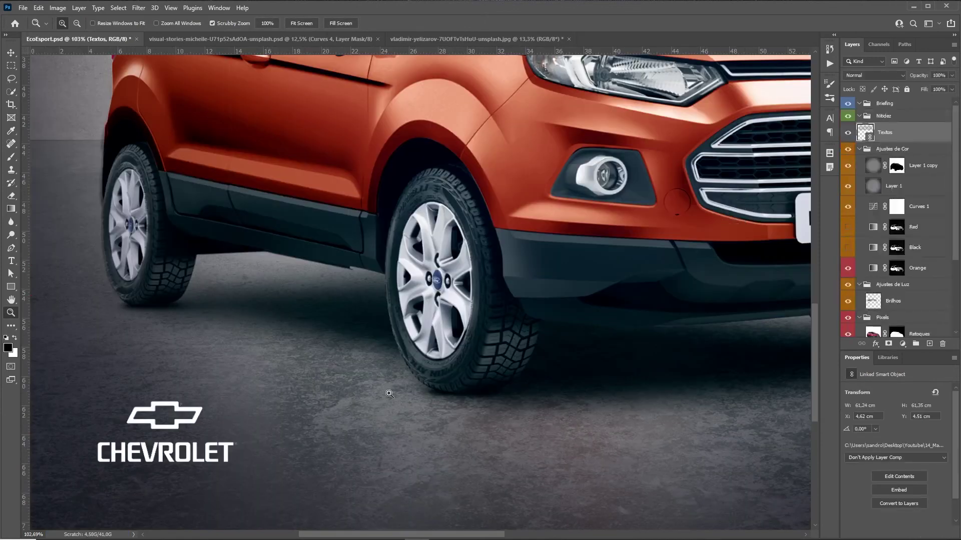
Hide the Rectangle 1 layer inside the Fundo smart object, and save and close Fundo.tif.
key("ctrl+0")
key("v")
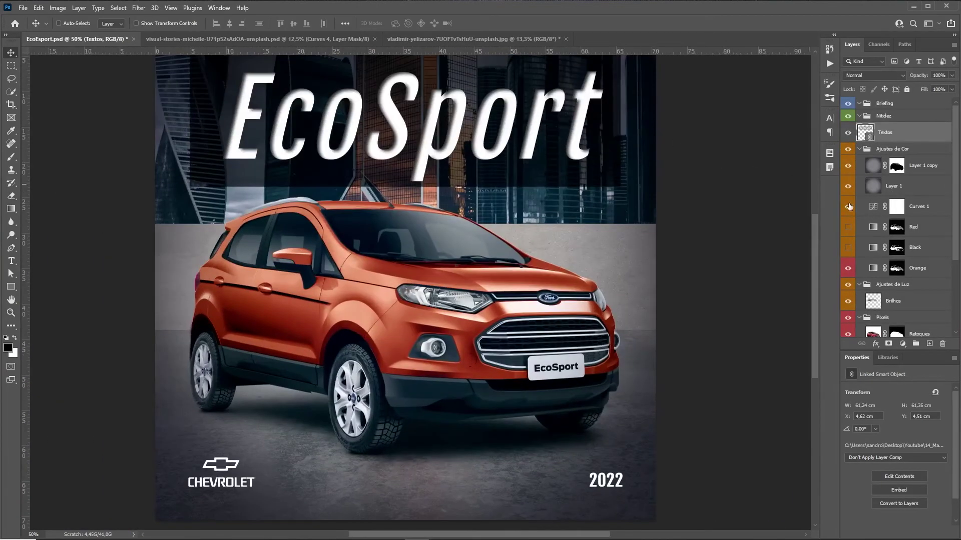
left_click(848, 133)
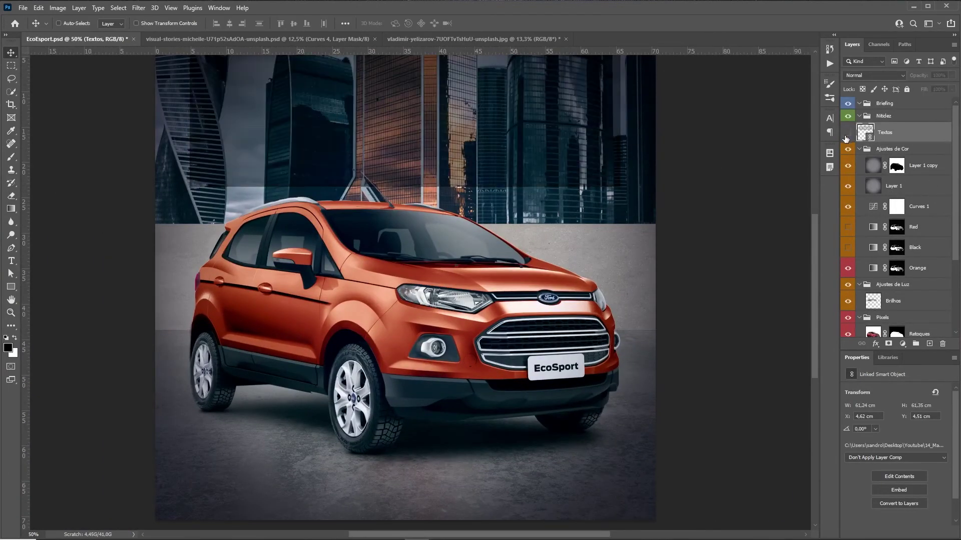
left_click(847, 133)
scroll(953, 225, "down", 4)
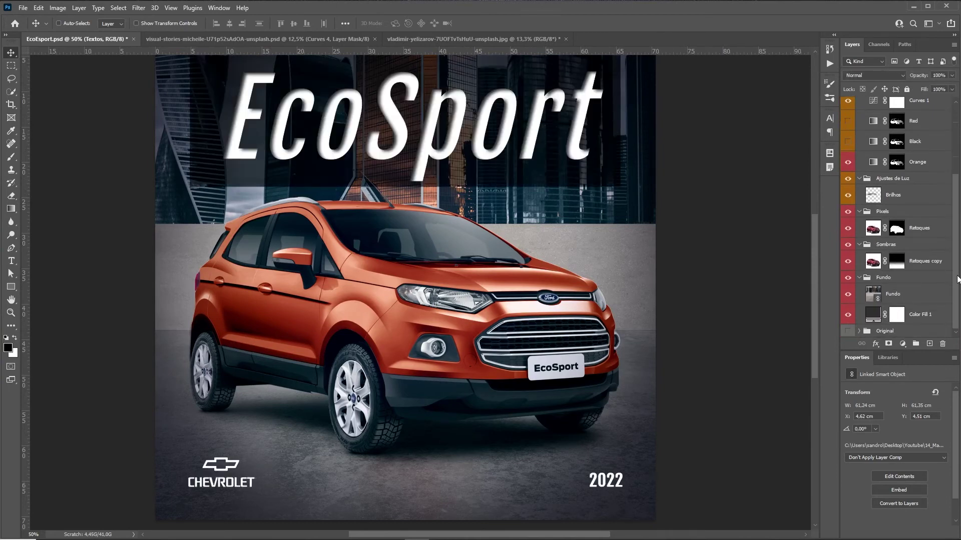
double_click(877, 300)
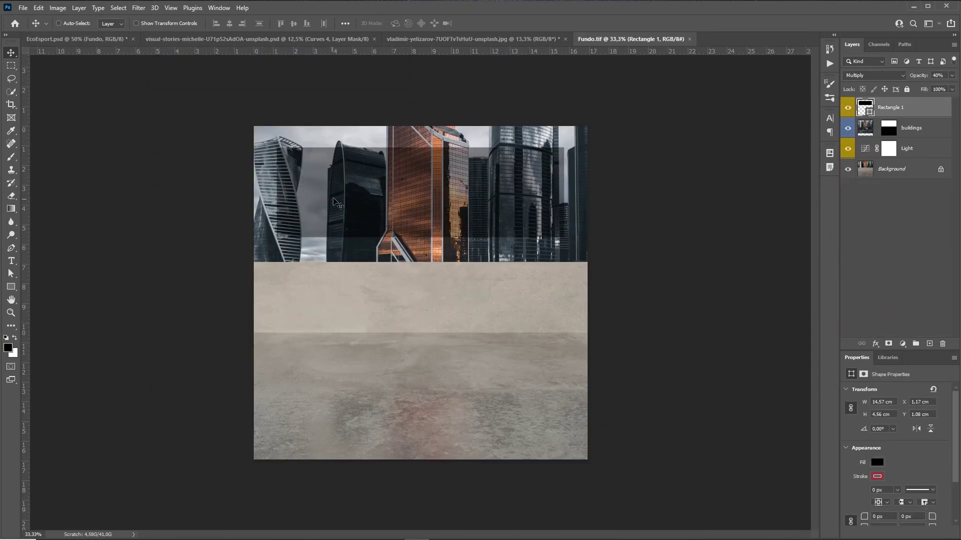
left_click(847, 107)
key("ctrl+s")
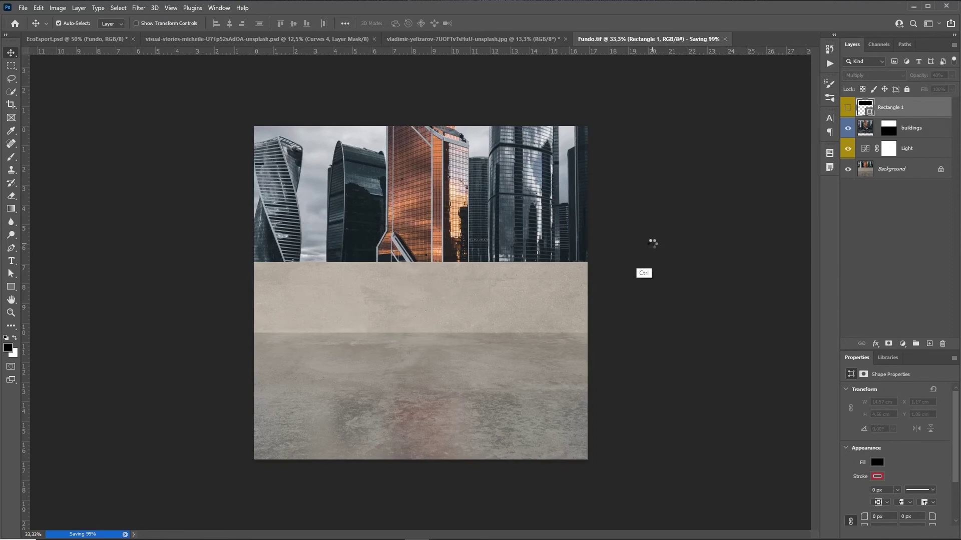
key("ctrl+w")
key("z")
left_click_drag(644, 249, 487, 323)
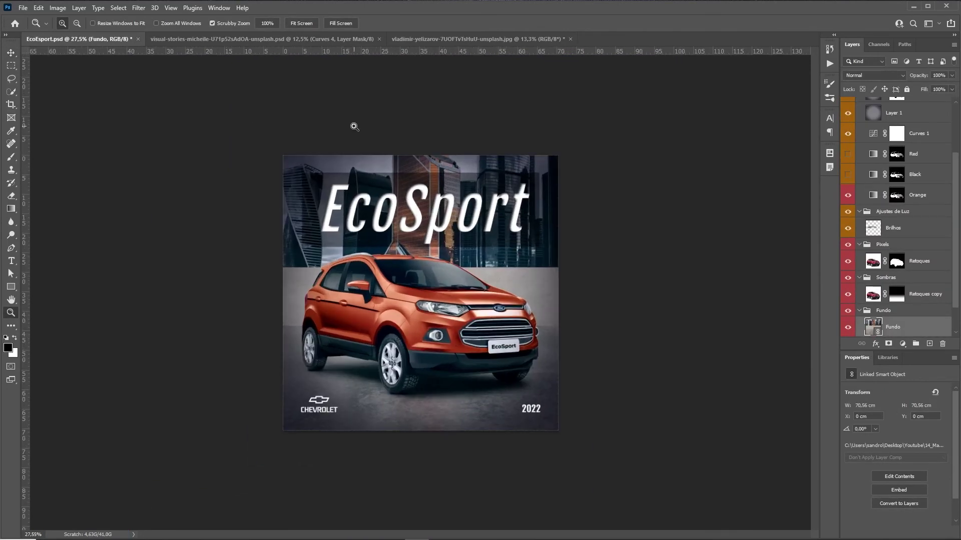
Expand the Original group and compare the untouched Origem car photo with the finished composite.
scroll(953, 235, "down", 2)
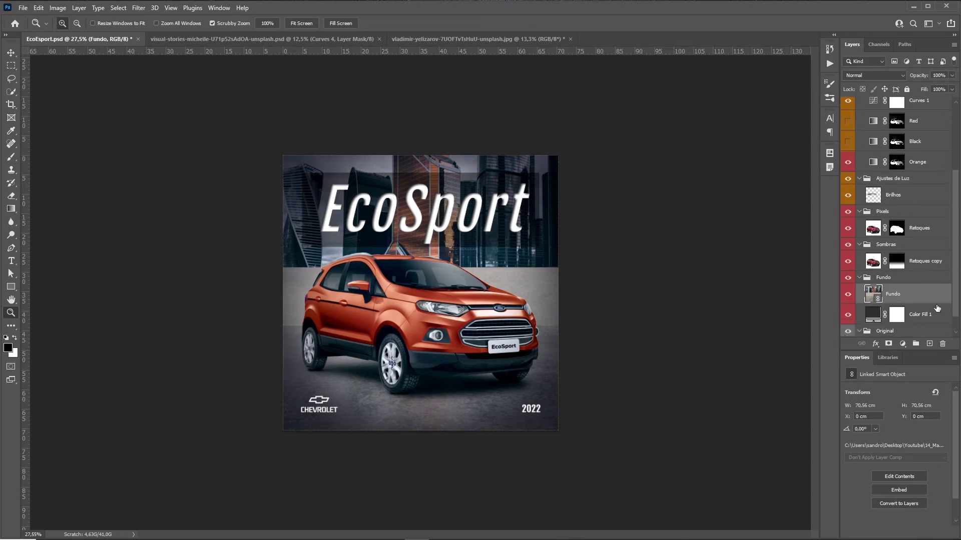
left_click(859, 332)
left_click(848, 328, "alt")
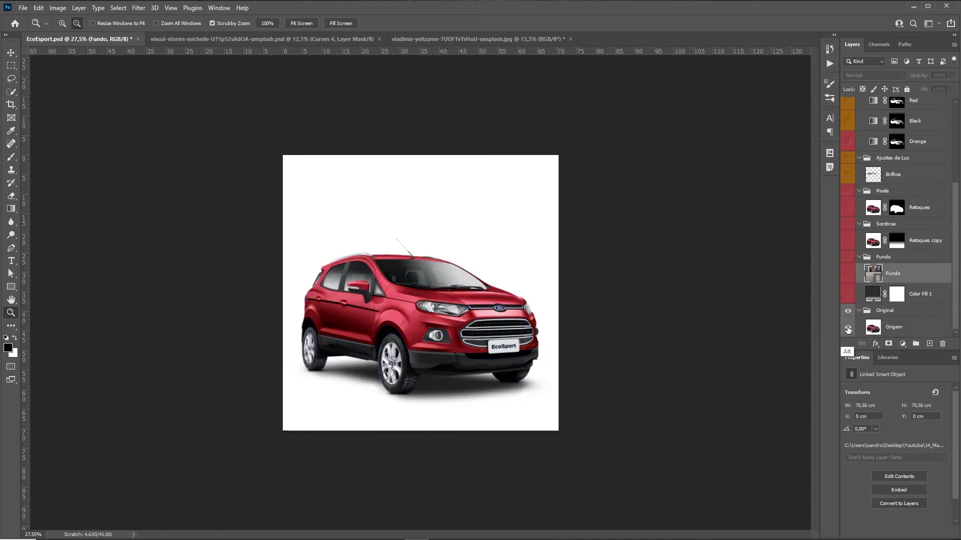
left_click(847, 330, "alt")
left_click(848, 331, "alt")
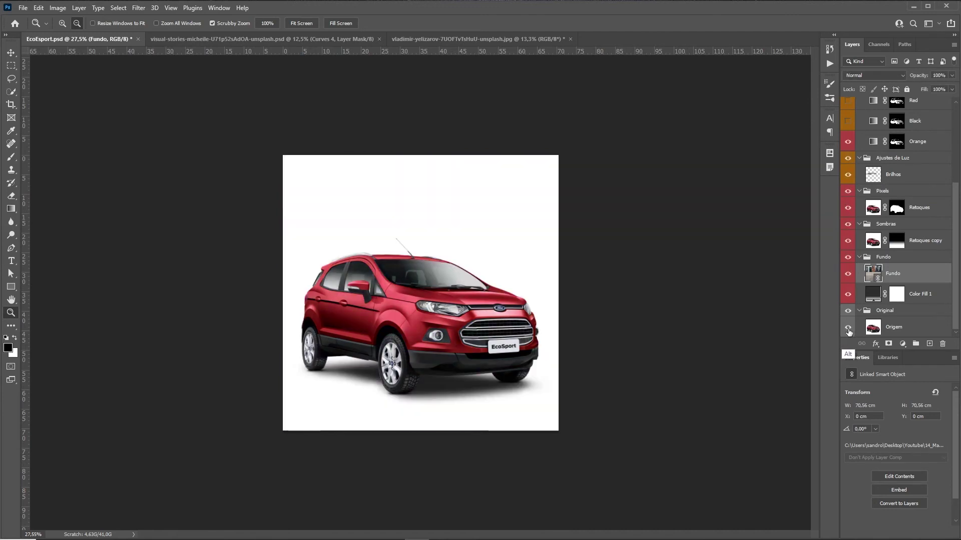
left_click(848, 330, "alt")
left_click(847, 331, "alt")
left_click(847, 331, "alt")
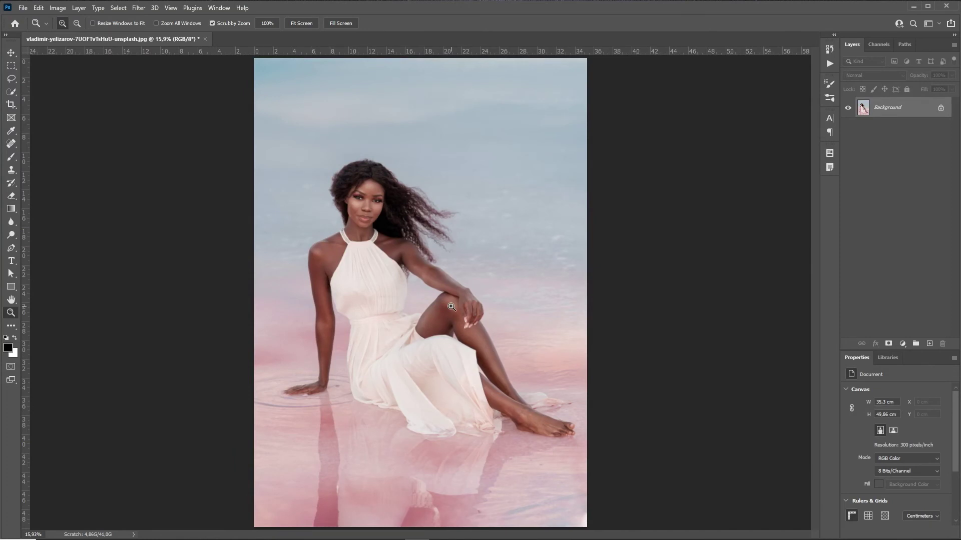
Place the colcci logo image lnr_xlzs as a linked object over the woman's photo and lower its opacity to 68%.
left_click_drag(451, 306, 461, 251)
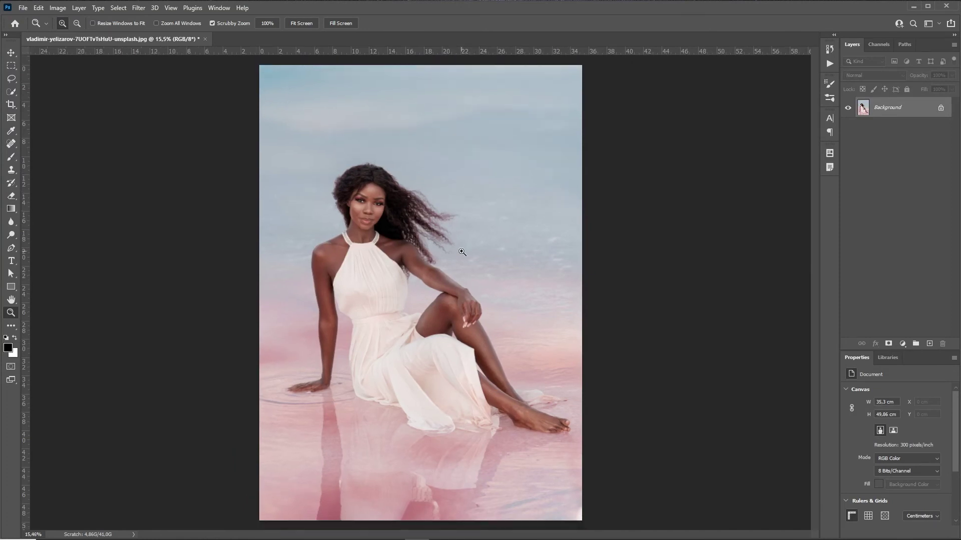
left_click(23, 8)
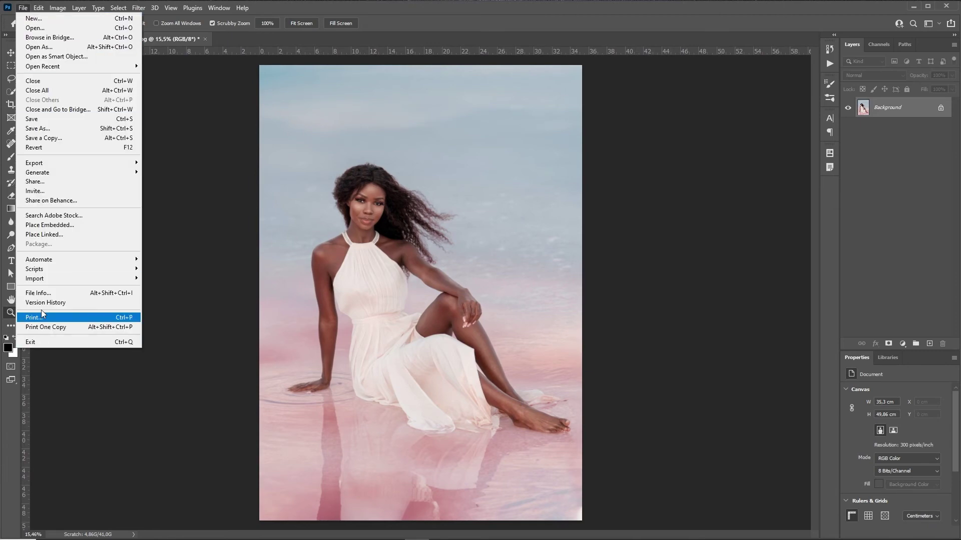
left_click(44, 234)
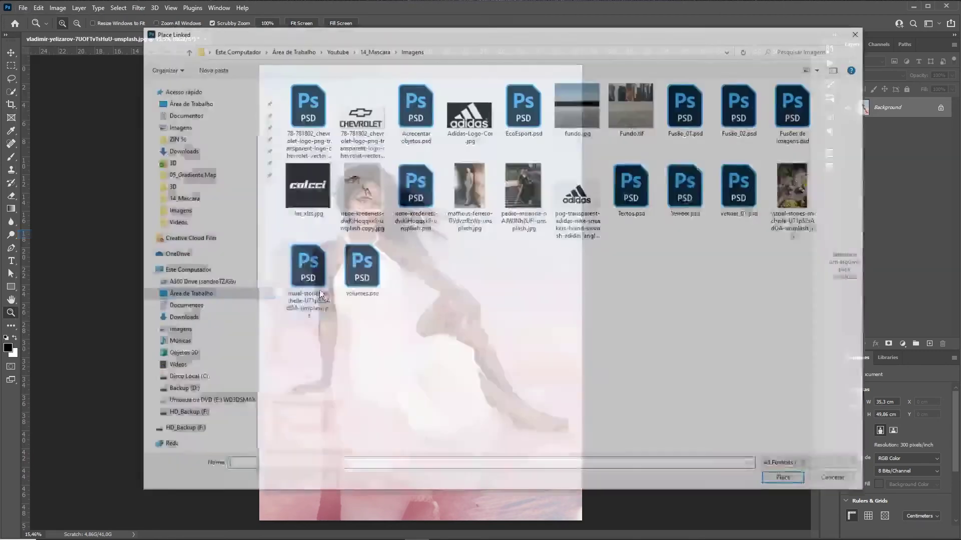
double_click(306, 194)
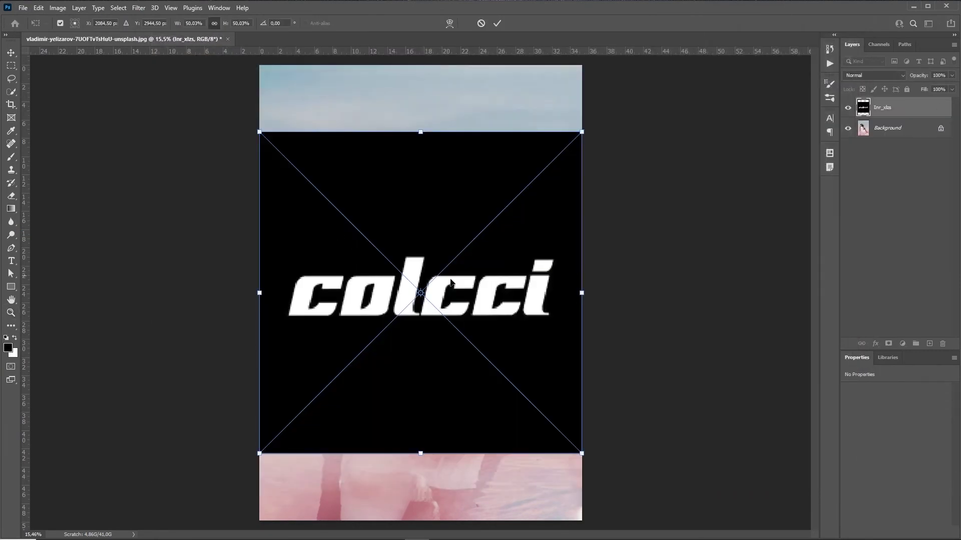
left_click_drag(917, 77, 901, 78)
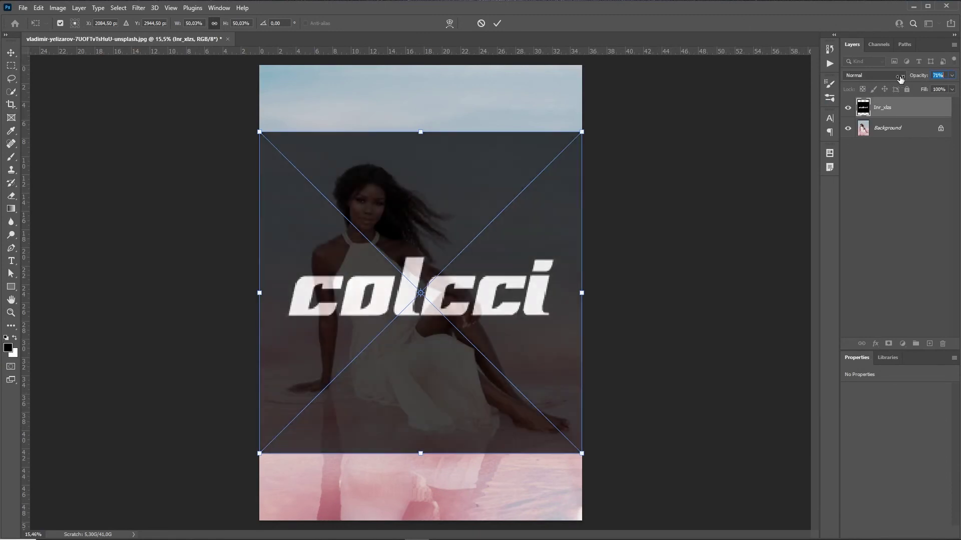
Move the colcci logo up so it overlaps the woman's head, and scale it to 54.86%.
left_click_drag(468, 323, 452, 185)
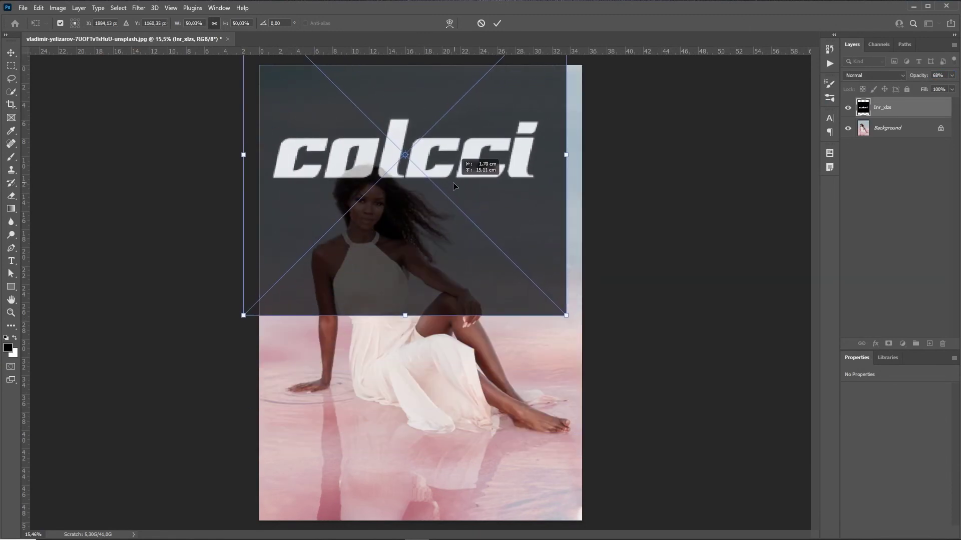
left_click(362, 172, "alt")
left_click_drag(362, 172, 343, 175)
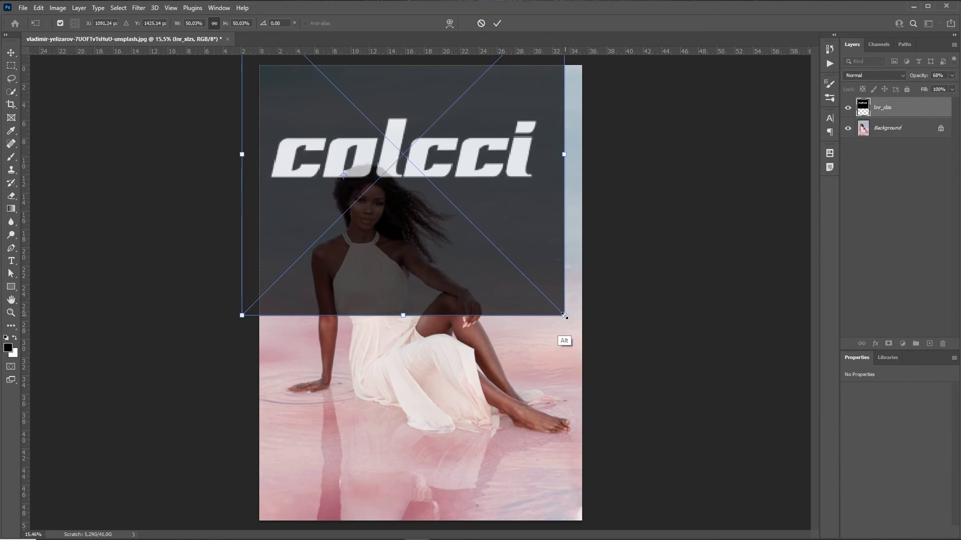
left_click_drag(564, 315, 585, 328)
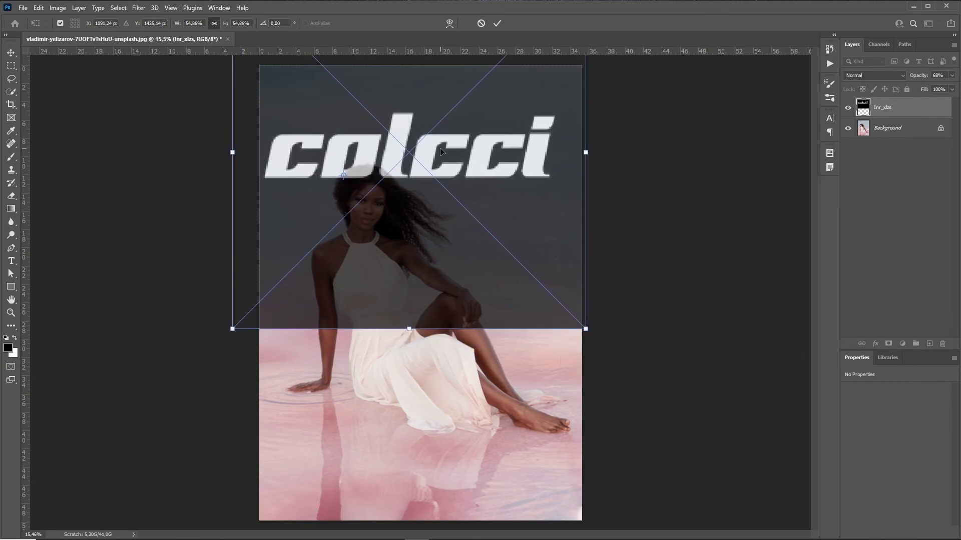
Nudge the colcci logo right and slightly down to balance it across the photo, and commit the placement.
key("shift+Right")
key("shift+Right")
key("shift+Right")
key("shift+Right")
key("shift+Right")
key("shift+Right")
key("shift+Right")
key("shift+Right")
key("shift+Right")
key("shift+Right")
key("shift+Right")
key("shift+Right")
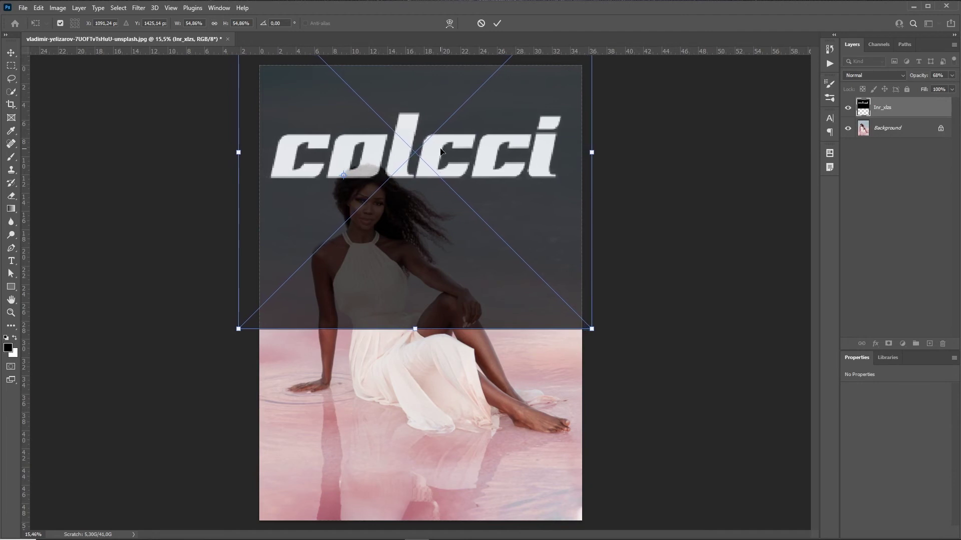
key("shift+Right")
key("shift+Right")
key("shift+Right")
key("shift+Down")
key("shift+Down")
key("shift+Down")
key("shift+Down")
key("shift+Down")
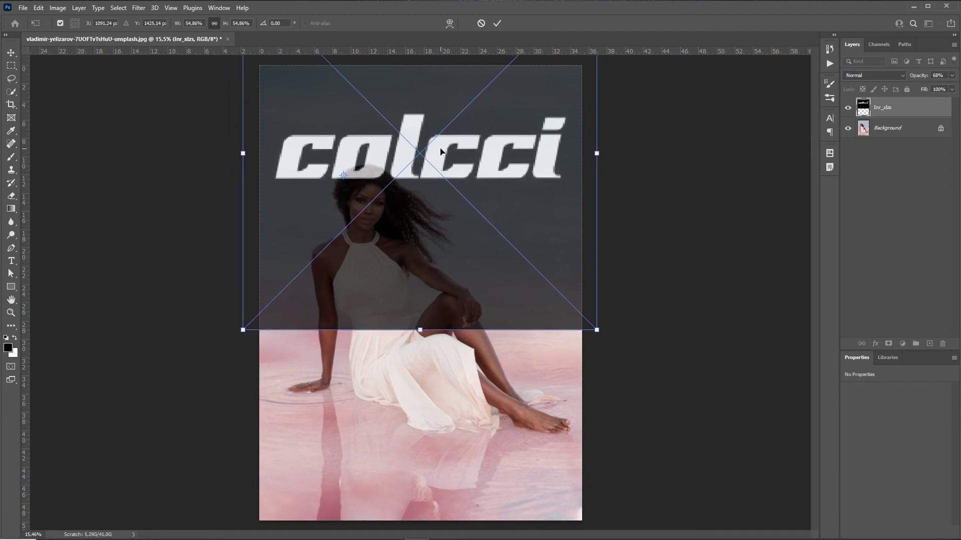
key("Return")
Raise the colcci logo layer's opacity to 98%.
key("z")
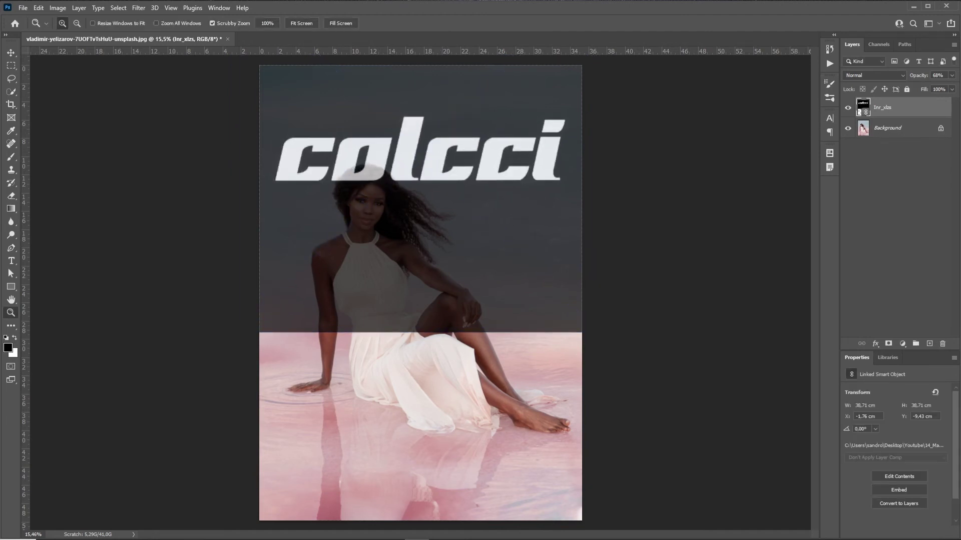
left_click_drag(920, 79, 954, 108)
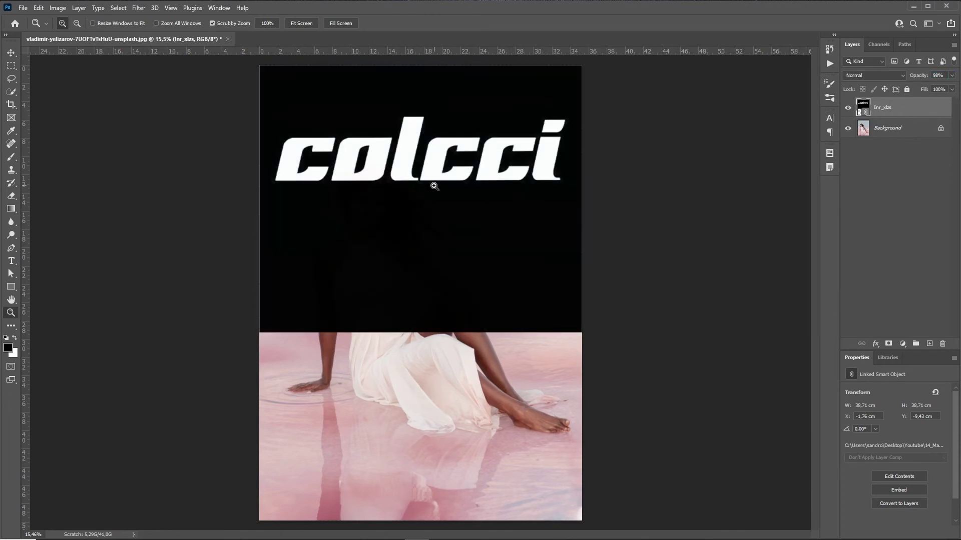
left_click_drag(432, 165, 440, 188)
key("v")
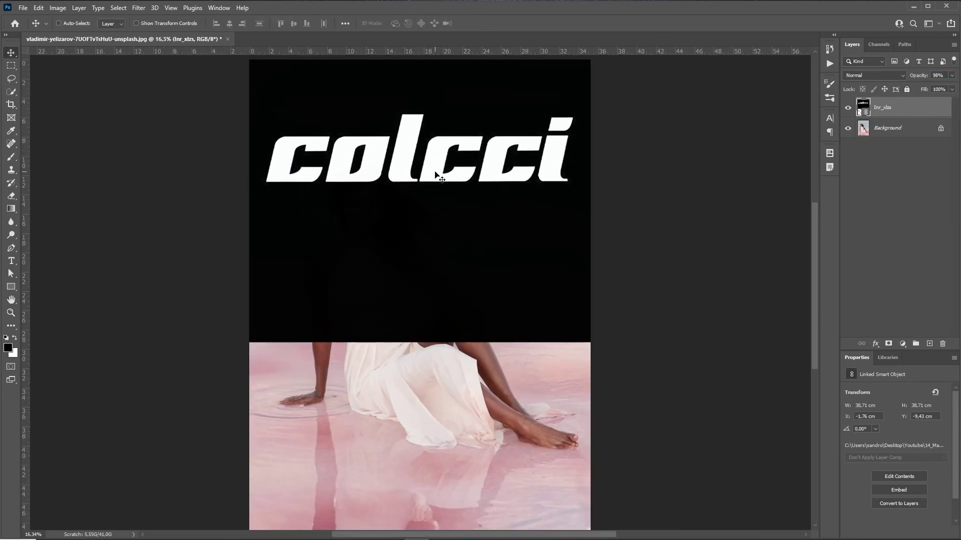
Set the colcci logo layer's blend mode to Screen.
left_click(870, 75)
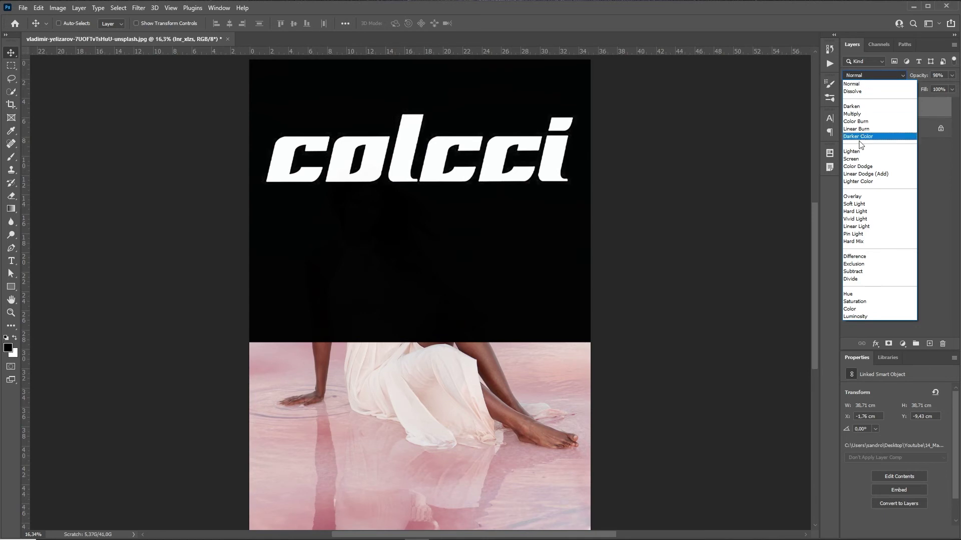
left_click(856, 160)
left_click_drag(384, 166, 420, 171)
key("ctrl+z")
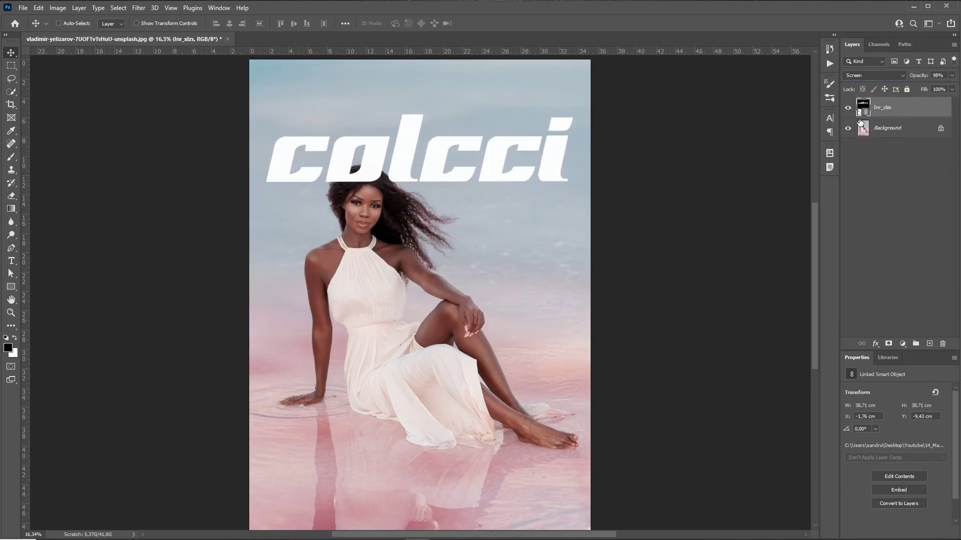
Hide the logo layer and select the seated woman on the Background layer with Select Subject.
left_click(861, 126)
left_click(847, 107)
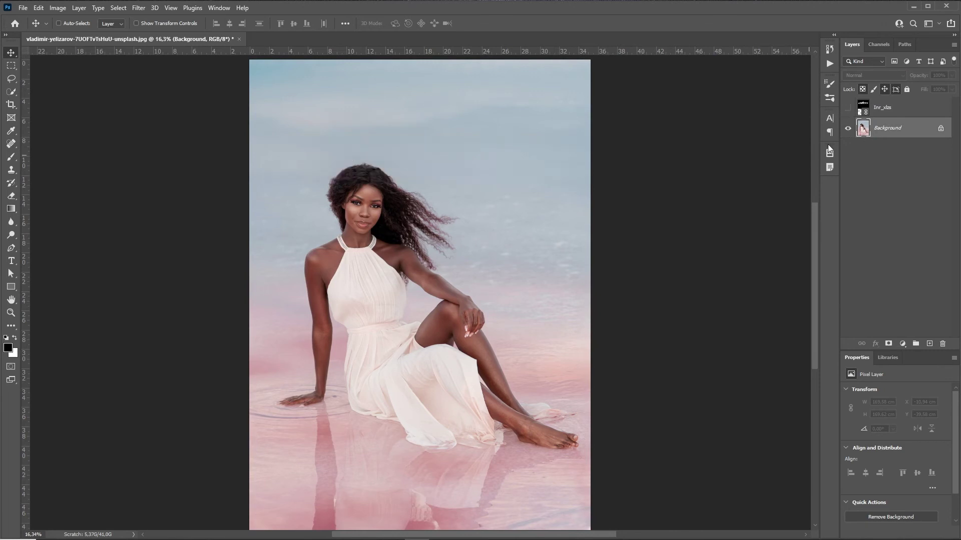
key("w")
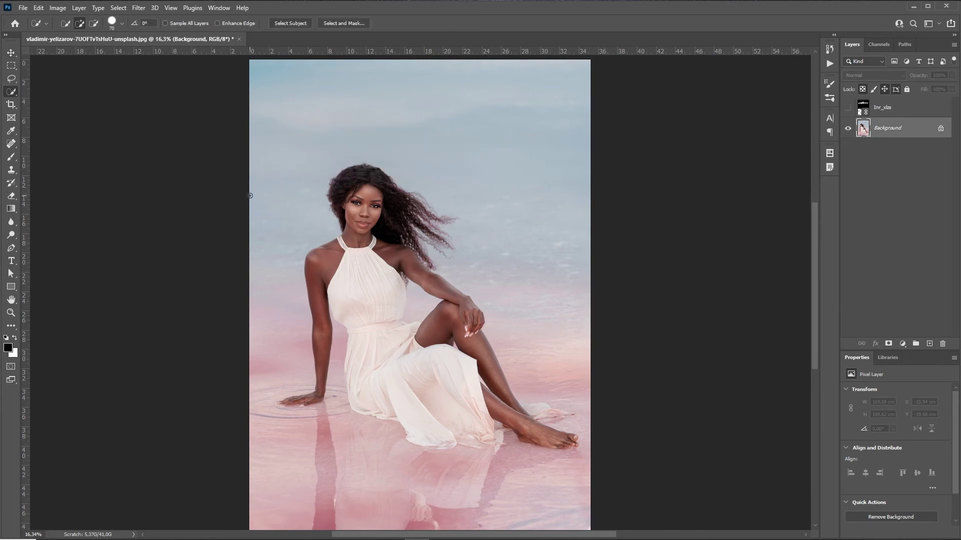
left_click(298, 25)
key("z")
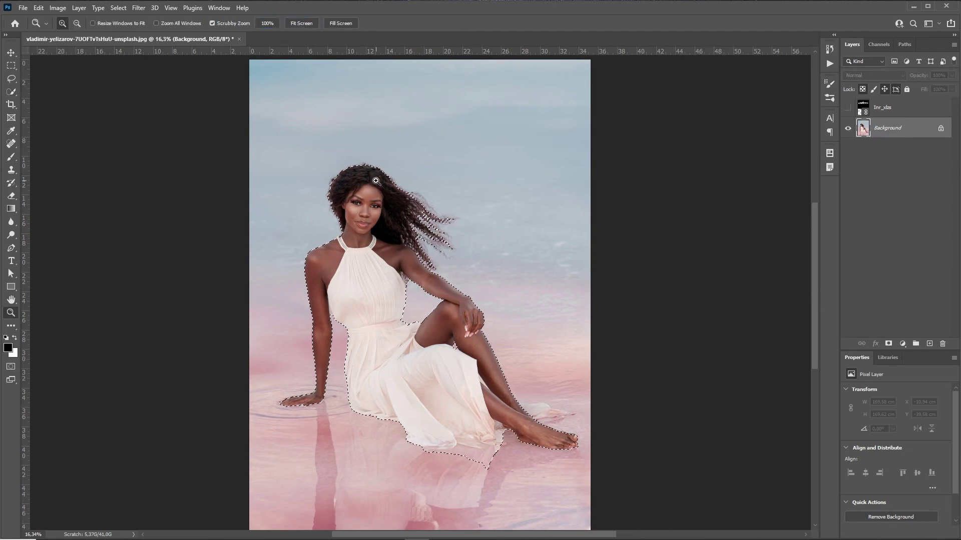
left_click_drag(375, 181, 481, 174)
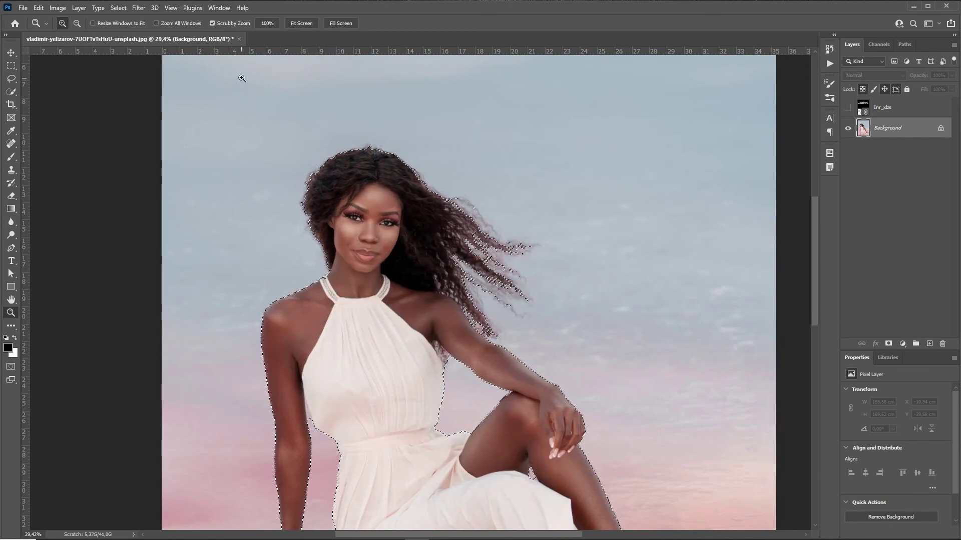
Refine the selection edge along the woman's windblown hair in Select and Mask and apply it.
key("w")
left_click(338, 23)
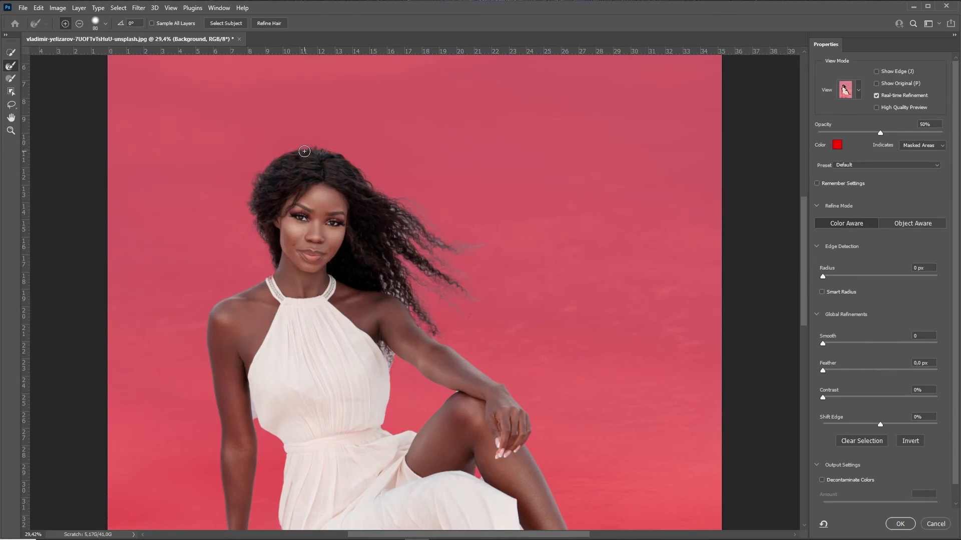
key("bracketright")
key("bracketright")
mouse_move(412, 302)
left_mouse_down()
mouse_move(389, 271)
mouse_move(394, 241)
mouse_move(374, 174)
left_mouse_up()
left_click(900, 524)
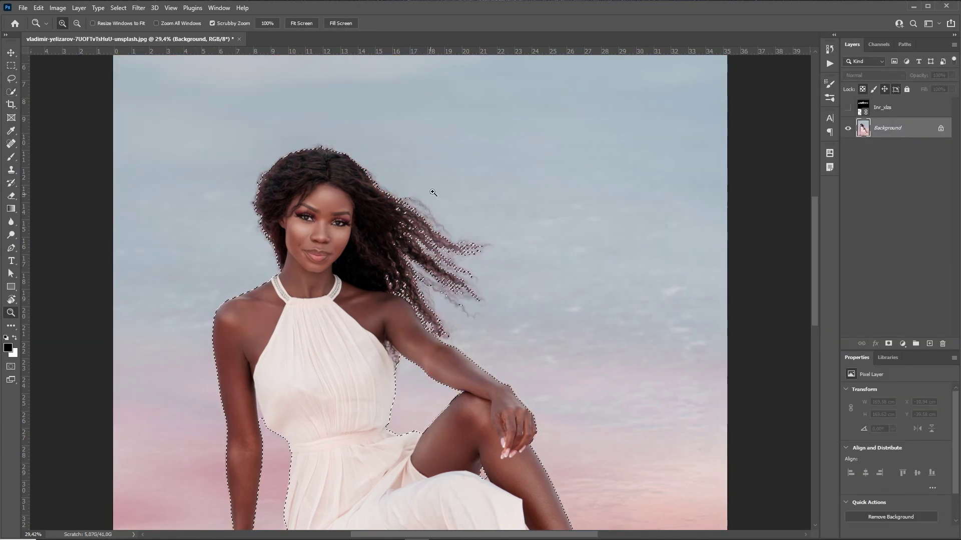
Show the logo layer and add an inverted mask from the selection so the lettering sits behind the woman's head.
left_click(847, 107)
left_click(883, 107)
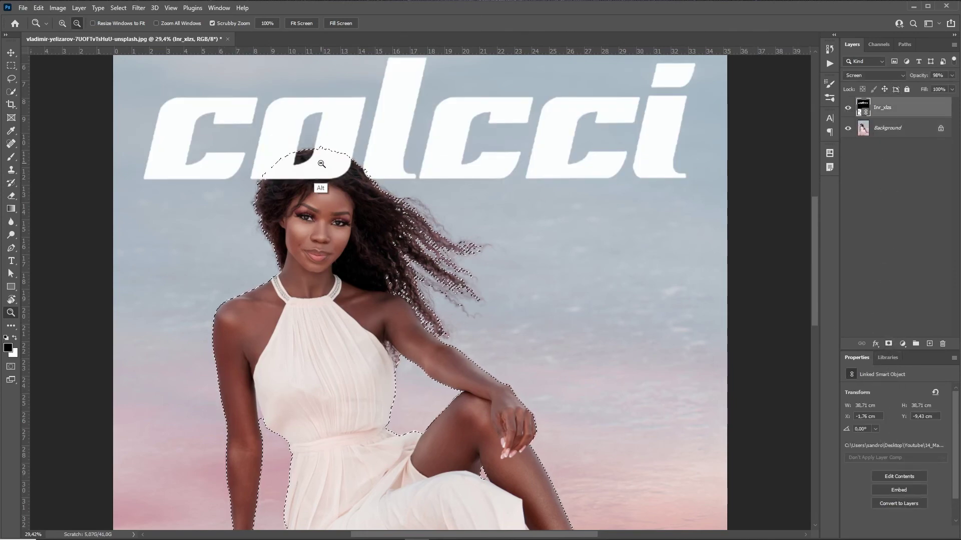
left_click(888, 344, "alt")
left_click_drag(318, 145, 399, 129)
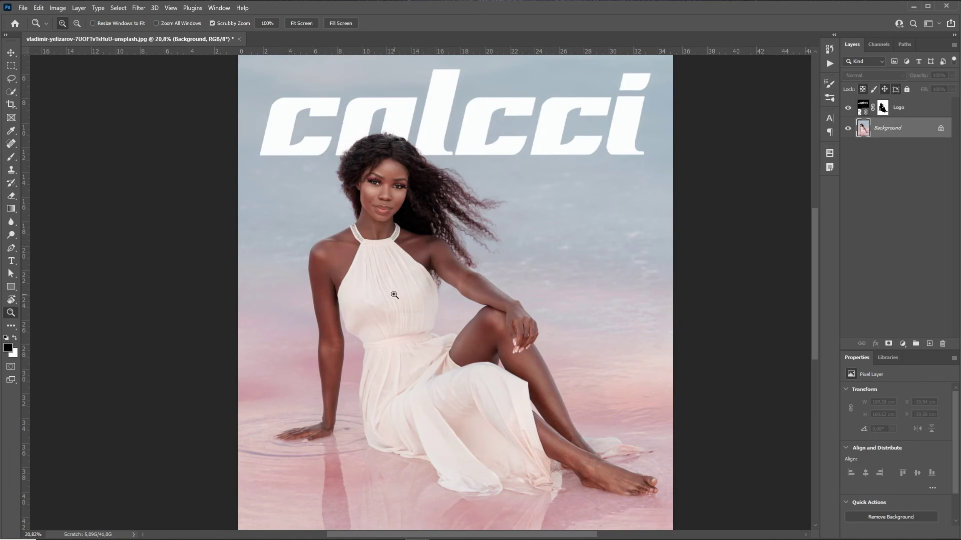
Select the woman's bare skin on the Background layer, covering her face, arms and legs, with the Quick Selection tool.
key("w")
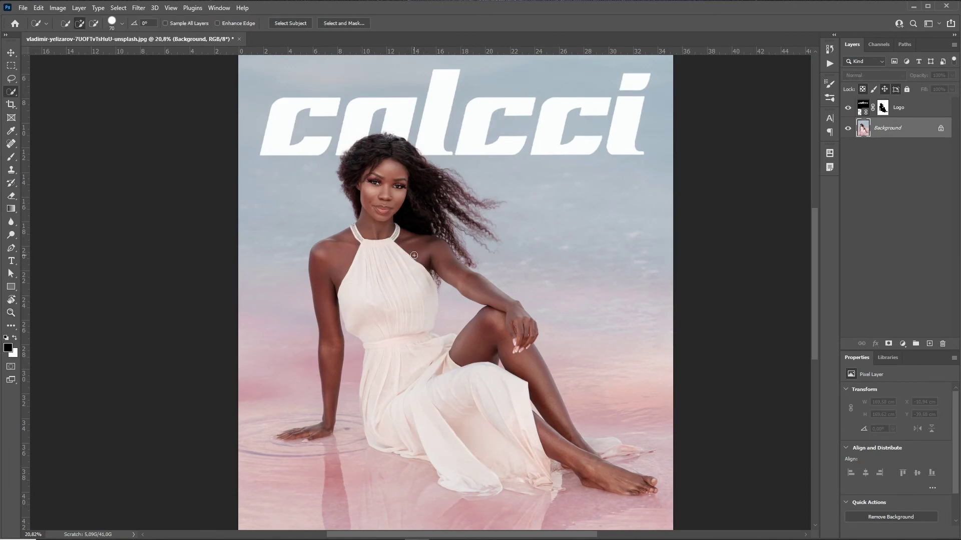
left_click_drag(376, 236, 369, 230)
key("bracketleft")
key("bracketleft")
key("bracketleft")
left_click_drag(371, 191, 290, 436)
left_click_drag(485, 325, 645, 486)
Clean up the skin selection in Quick Mask by painting the edges of the woman's hand on the water and her foot.
scroll(653, 500, "up", 10)
key("bracketleft")
key("bracketleft")
key("bracketleft")
key("bracketleft")
key("bracketleft")
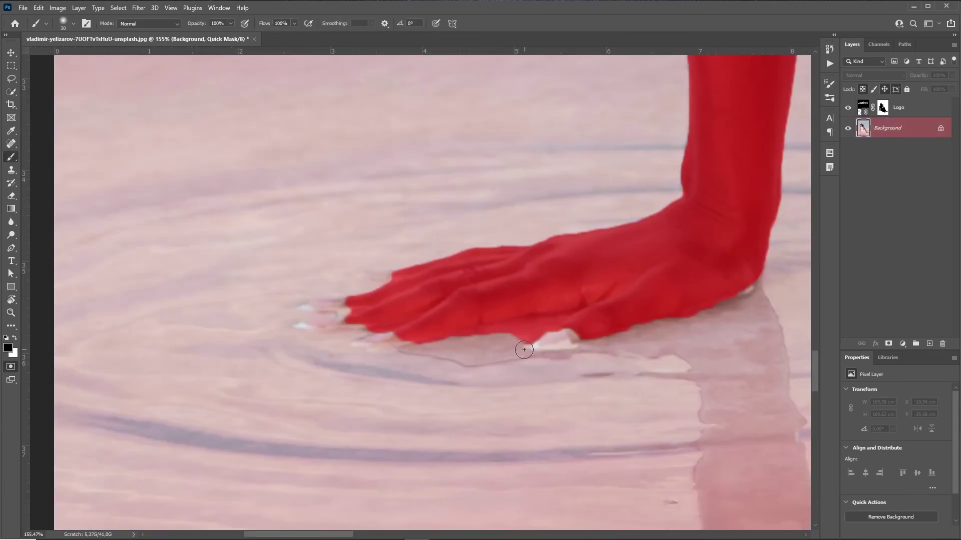
key("x")
left_click_drag(525, 343, 563, 322)
key("x")
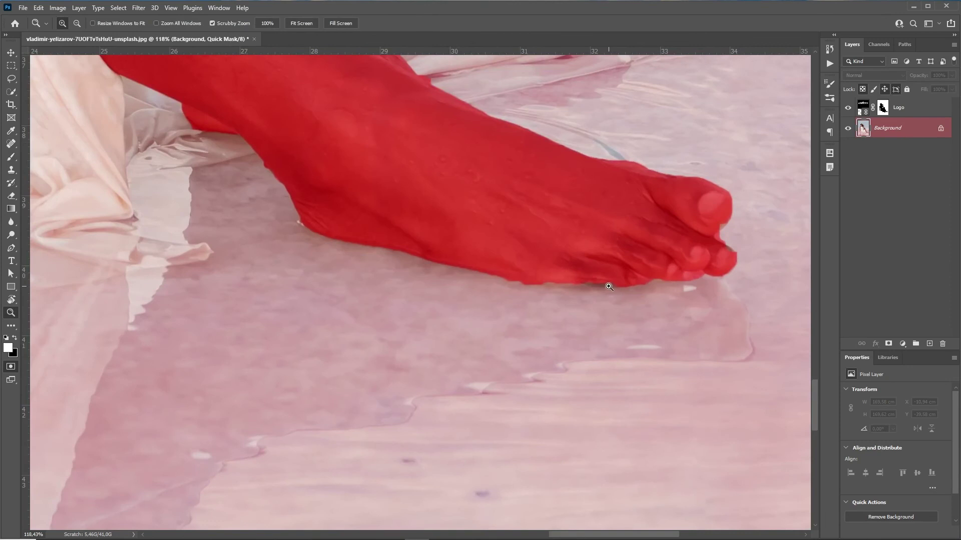
key("b")
key("x")
mouse_move(728, 235)
left_mouse_down()
mouse_move(665, 288)
mouse_move(391, 241)
left_mouse_up()
Soften the quick mask's edges with a Gaussian Blur of 0,8 pixels, checking along the woman's arm.
key("z")
left_click_drag(537, 224, 479, 228)
left_click_drag(445, 232, 536, 369)
mouse_move(489, 189)
left_mouse_down()
mouse_move(548, 184)
mouse_move(564, 292)
mouse_move(551, 349)
mouse_move(557, 367)
left_mouse_up()
left_click_drag(535, 278, 523, 350)
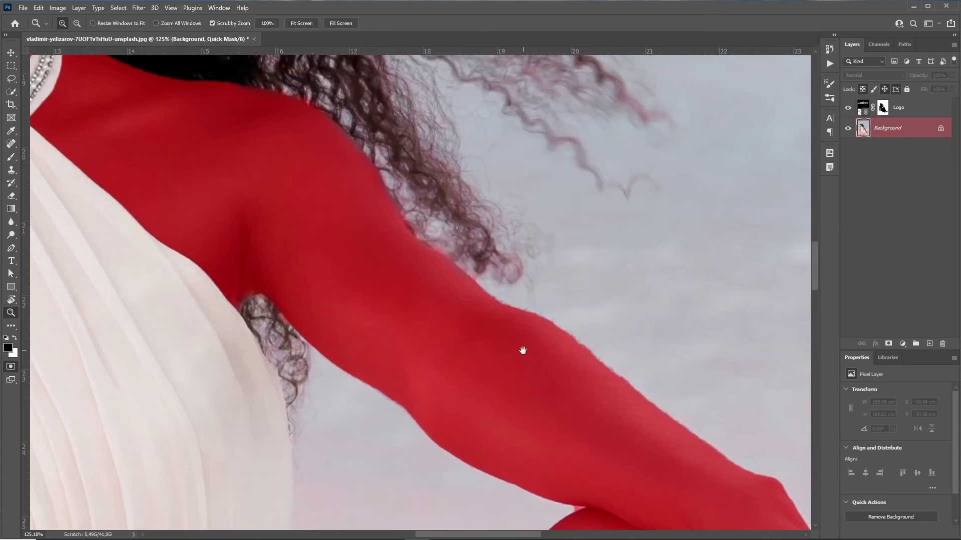
left_click(137, 8)
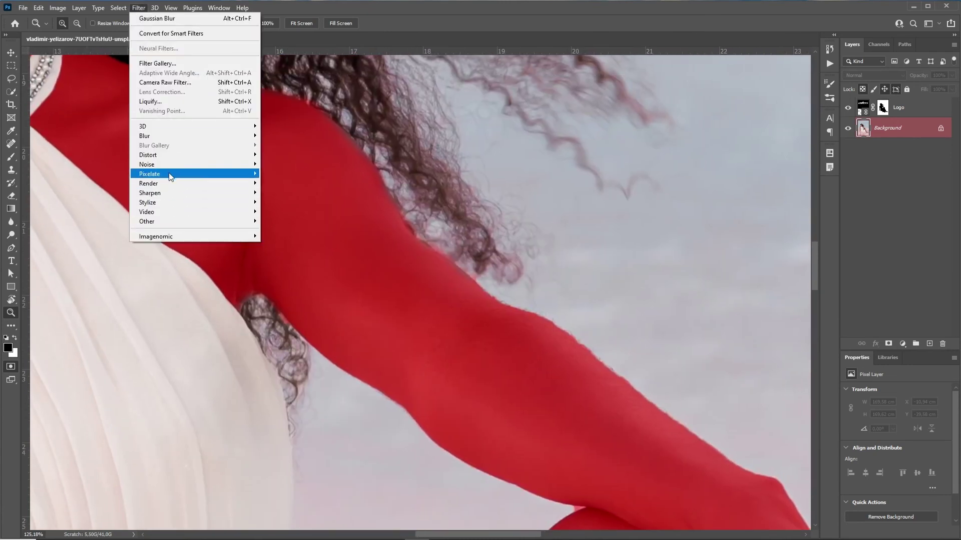
mouse_move(235, 138)
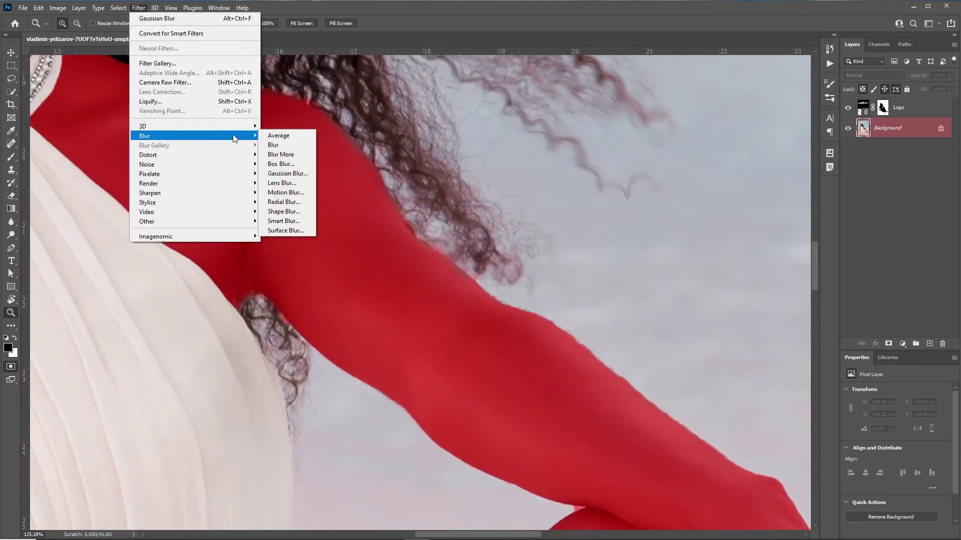
left_click(289, 174)
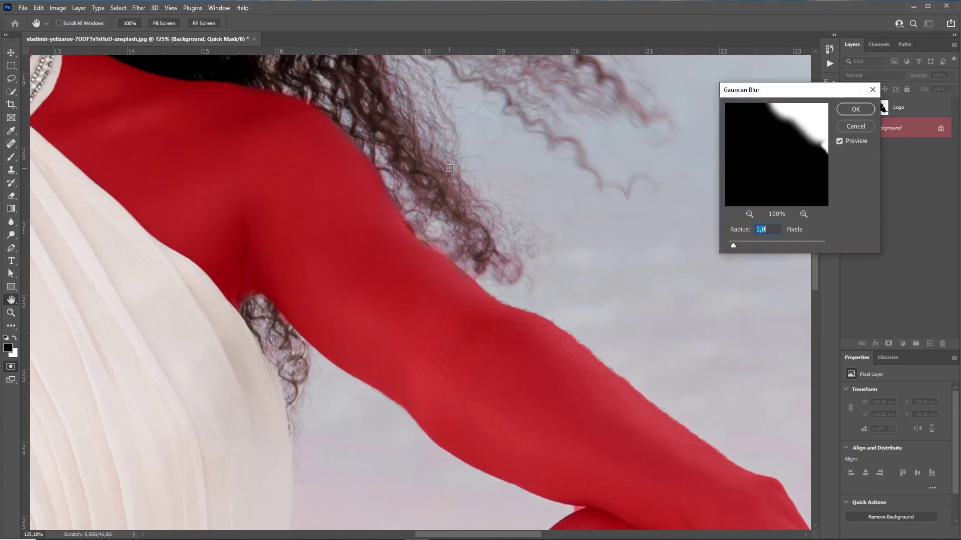
type("0,8")
key("Return")
key("z")
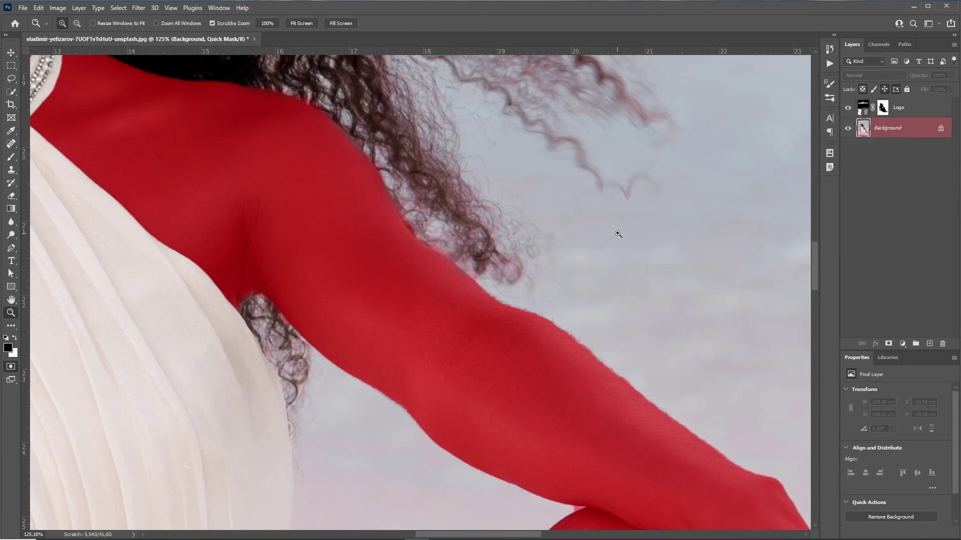
Turn the quick mask back into a selection and add a Color Lookup adjustment using the Crisp_Warm.look 3D LUT.
left_click_drag(618, 234, 548, 265)
key("q")
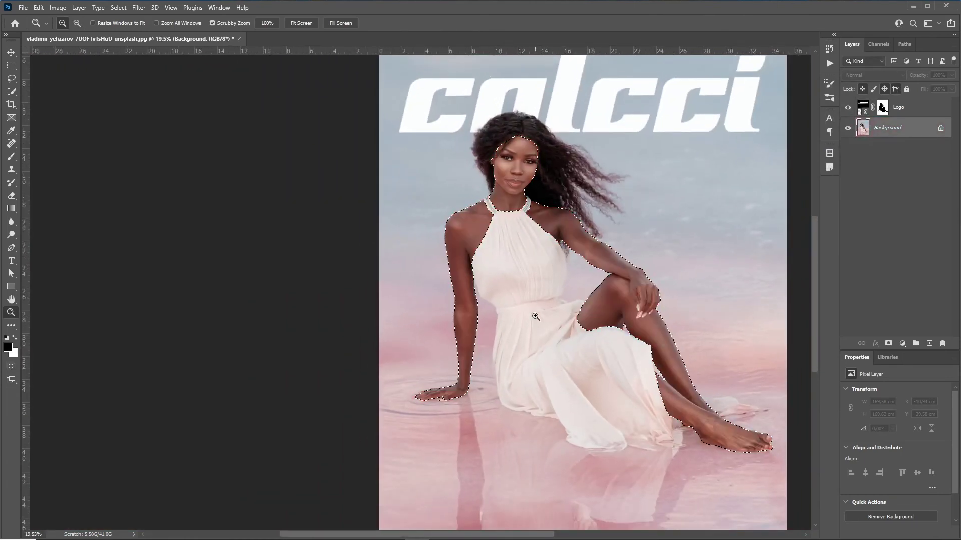
key("ctrl+0")
left_click(903, 344)
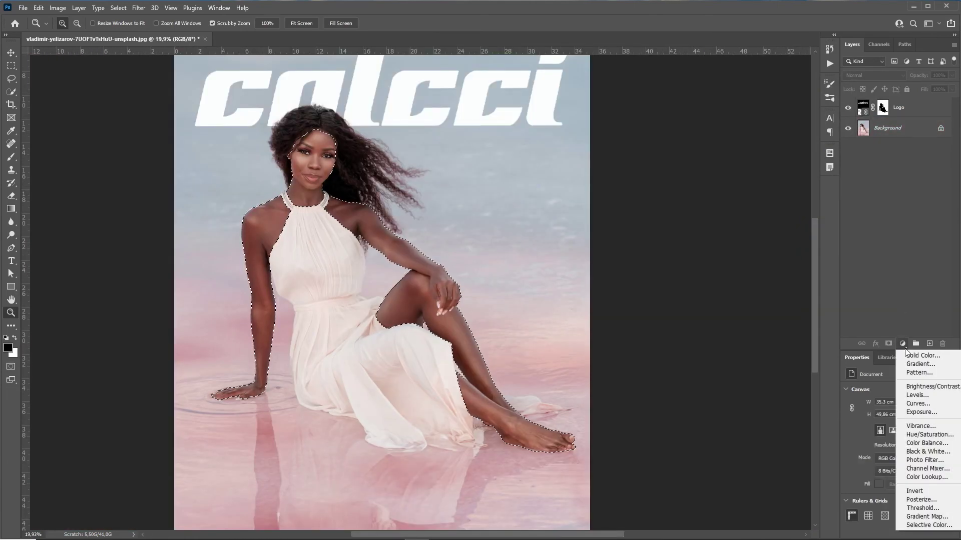
left_click(917, 477)
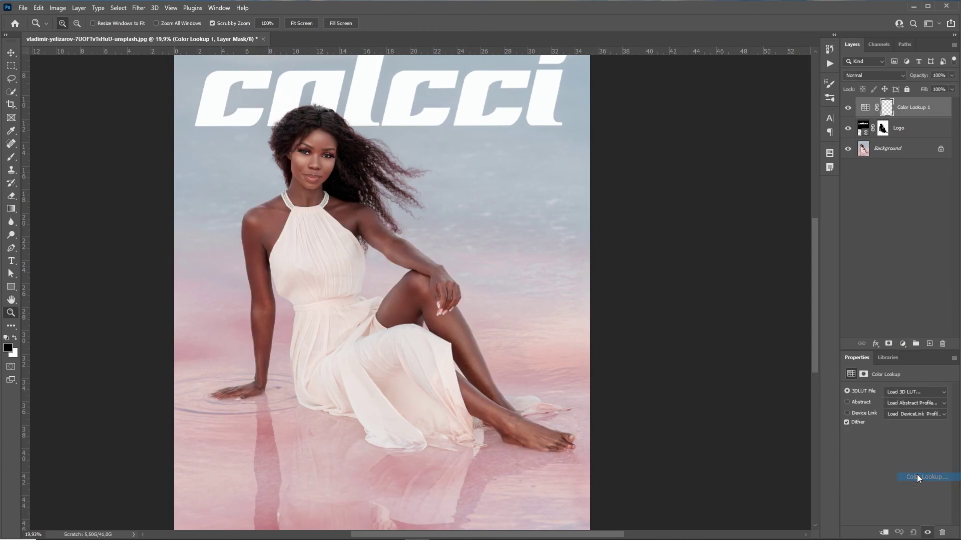
left_click(899, 392)
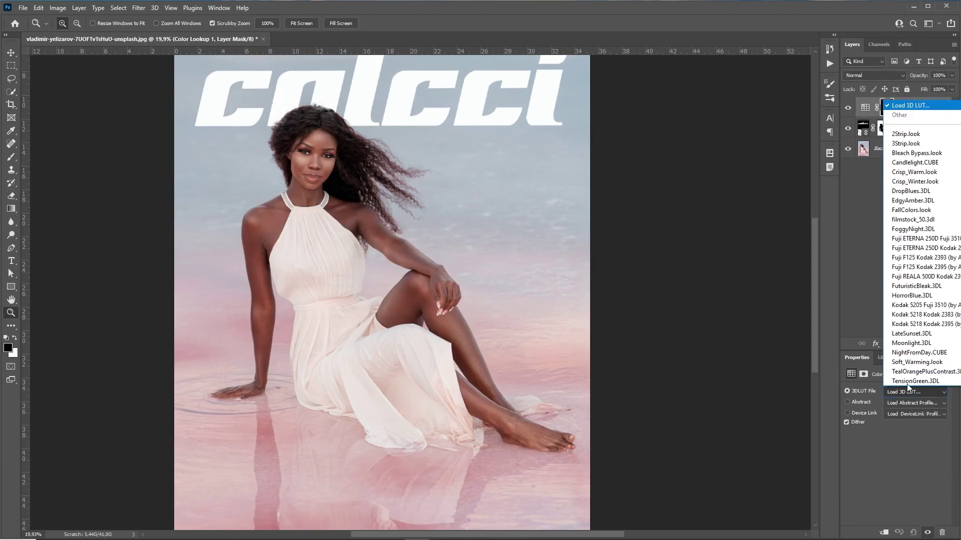
left_click(910, 186)
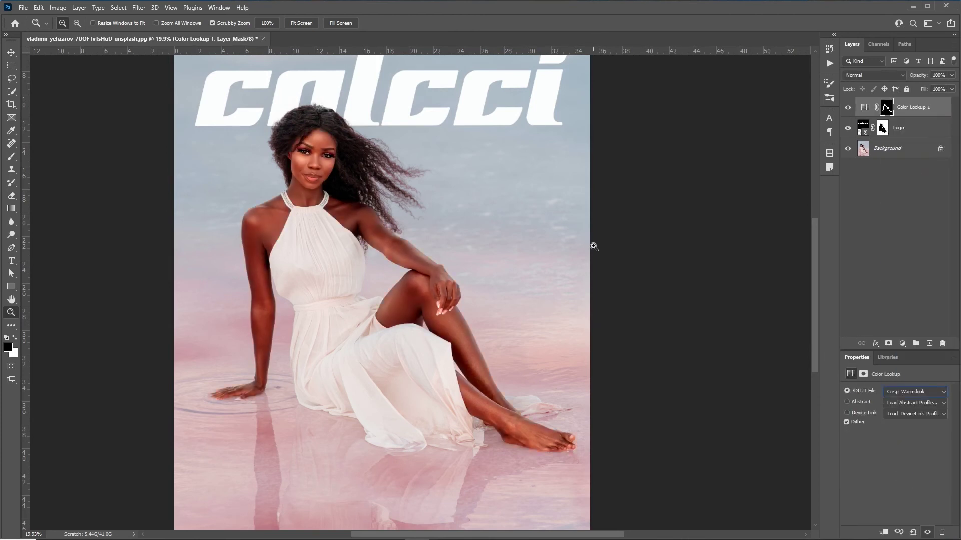
Refine the Color Lookup mask along the woman's hairline and ear in Select and Mask with a smaller brush.
left_click_drag(283, 155, 305, 161)
left_click_drag(305, 161, 399, 152)
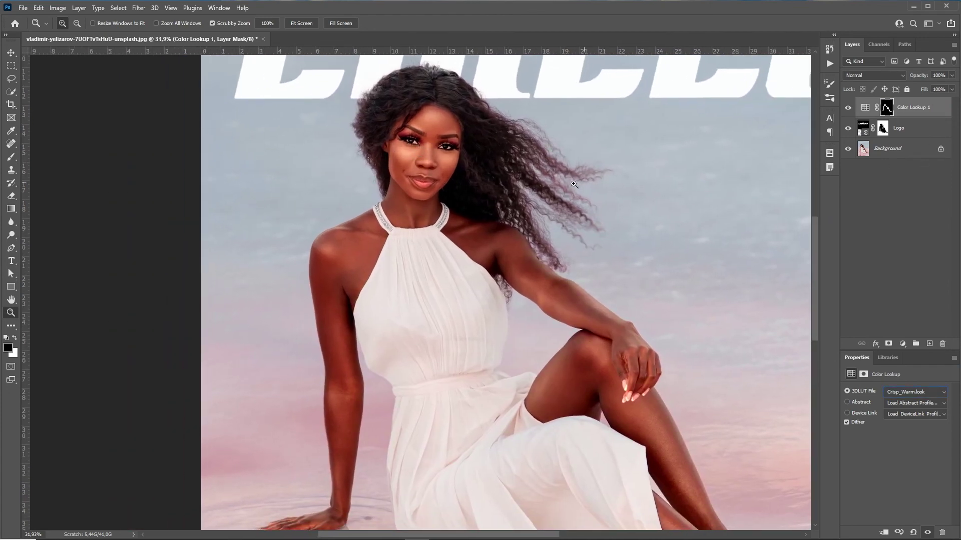
left_click_drag(431, 105, 487, 92)
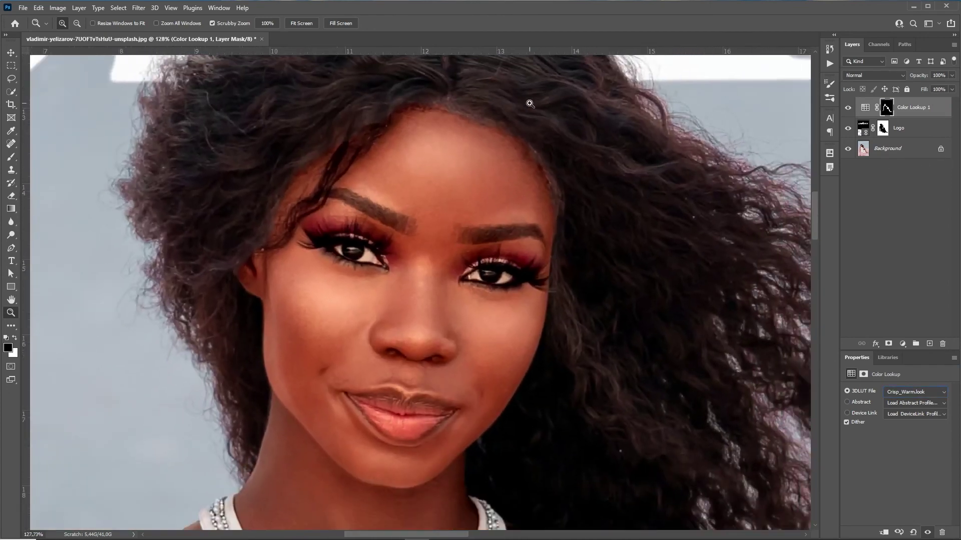
left_click(886, 108)
key("b")
key("x")
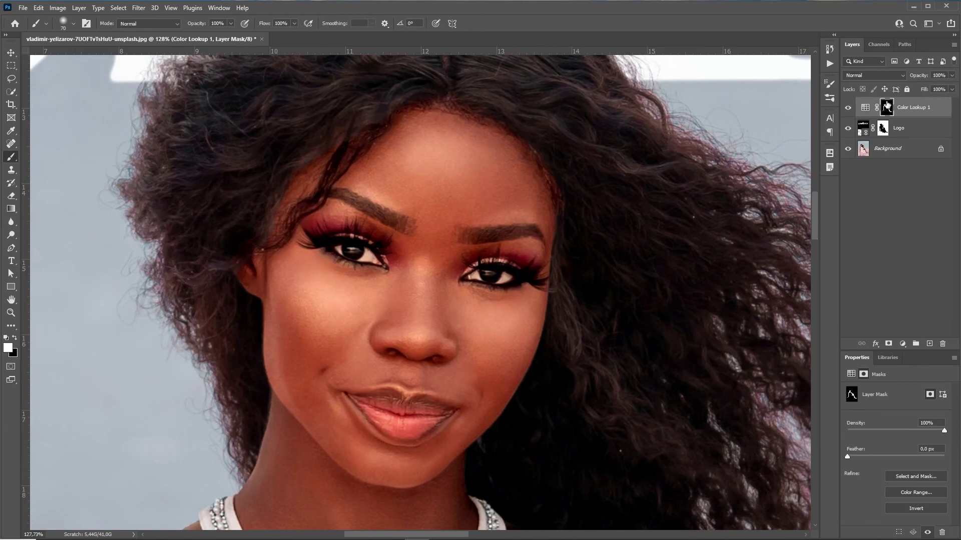
left_click(917, 478)
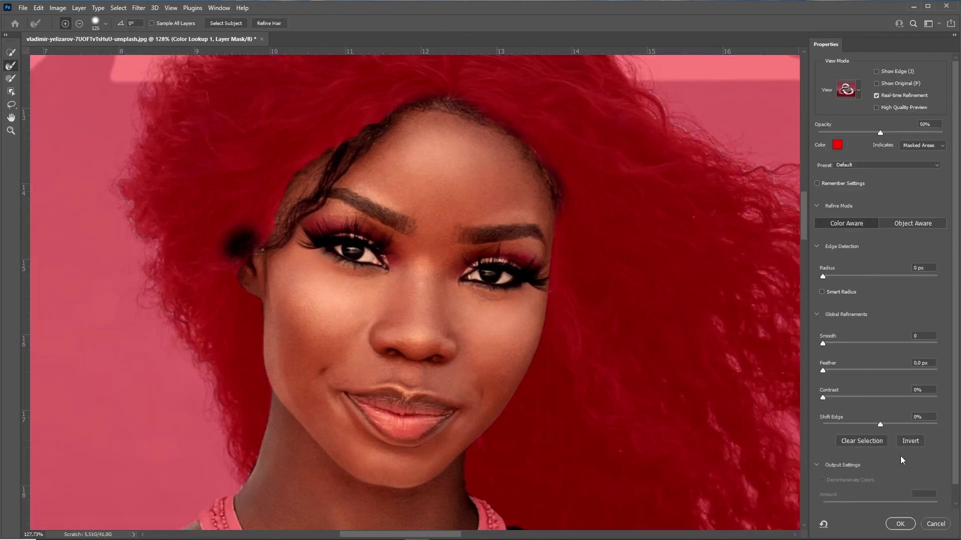
key("bracketleft")
key("bracketleft")
key("bracketleft")
key("bracketleft")
key("bracketleft")
key("bracketleft")
key("bracketleft")
mouse_move(455, 102)
left_mouse_down()
mouse_move(417, 103)
mouse_move(388, 117)
mouse_move(319, 191)
mouse_move(240, 245)
left_mouse_up()
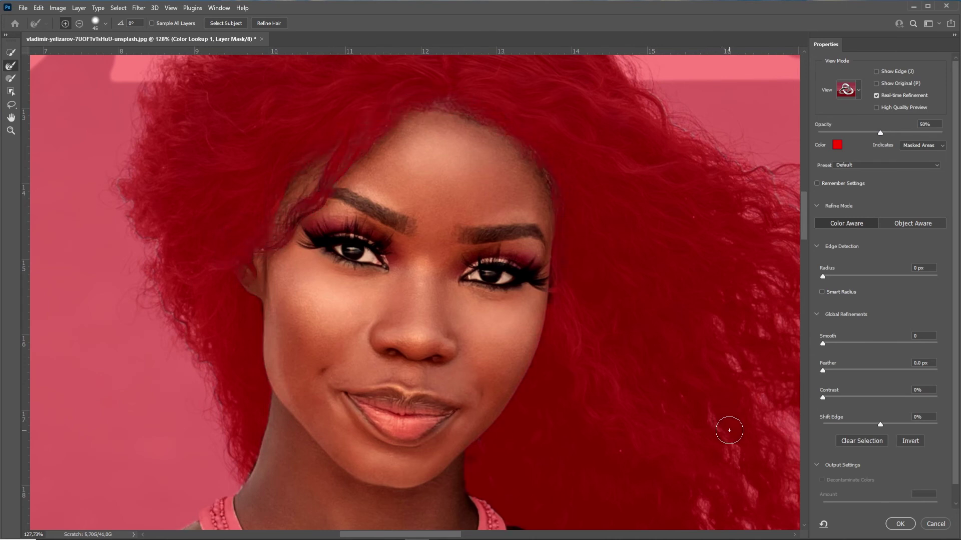
left_click(900, 524)
Lower the Color Lookup layer's opacity to 75% and toggle its visibility to compare the skin tones.
key("z")
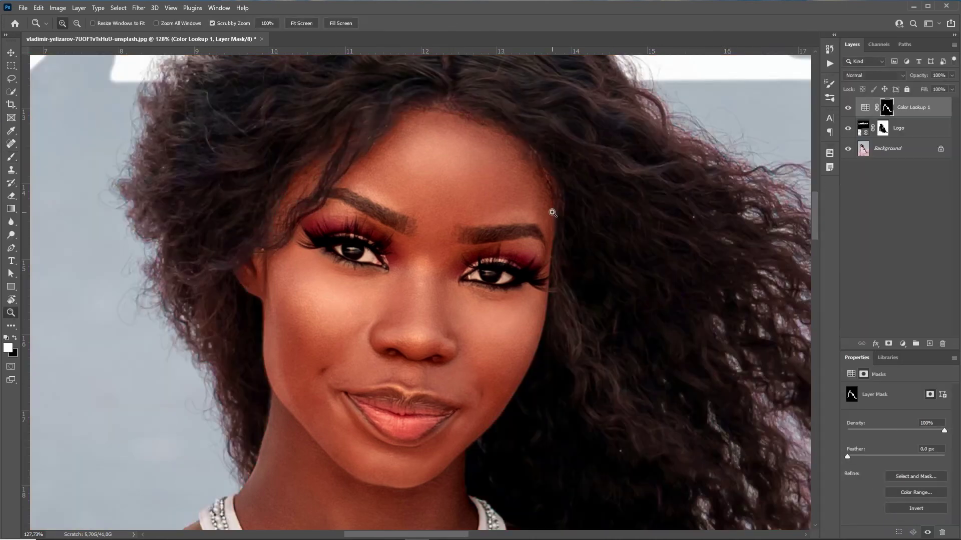
left_click_drag(553, 214, 500, 215)
left_click_drag(547, 285, 445, 200)
left_click_drag(498, 237, 461, 233)
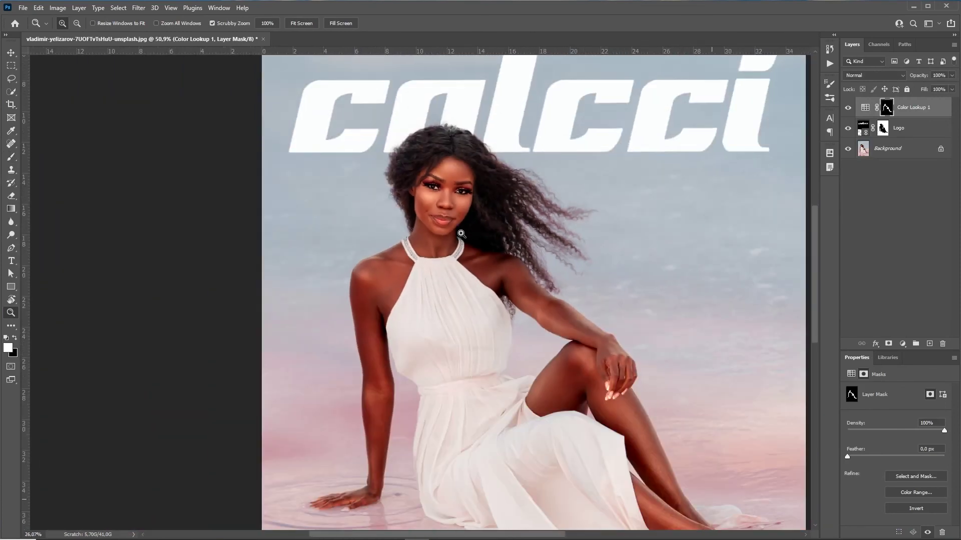
left_click(870, 109)
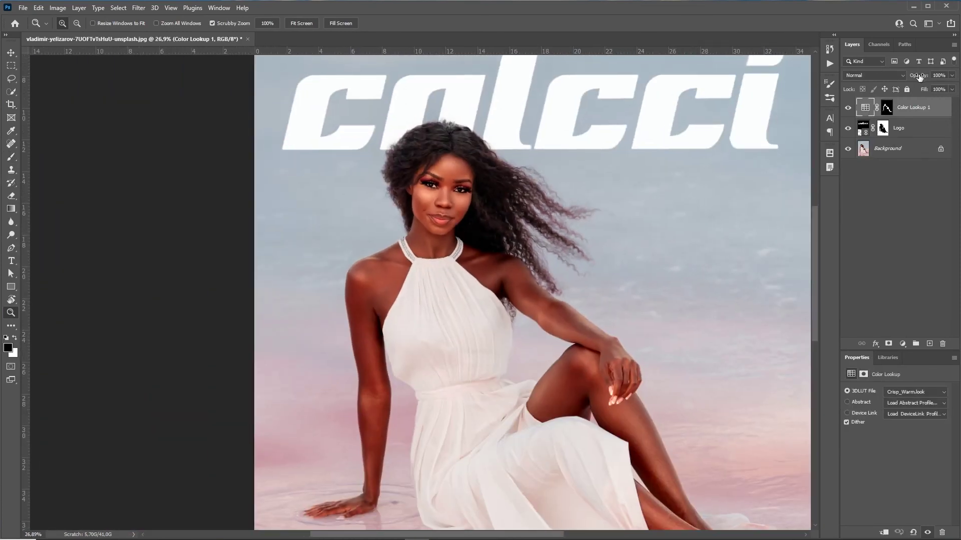
left_click_drag(920, 76, 909, 78)
left_click_drag(543, 230, 495, 238)
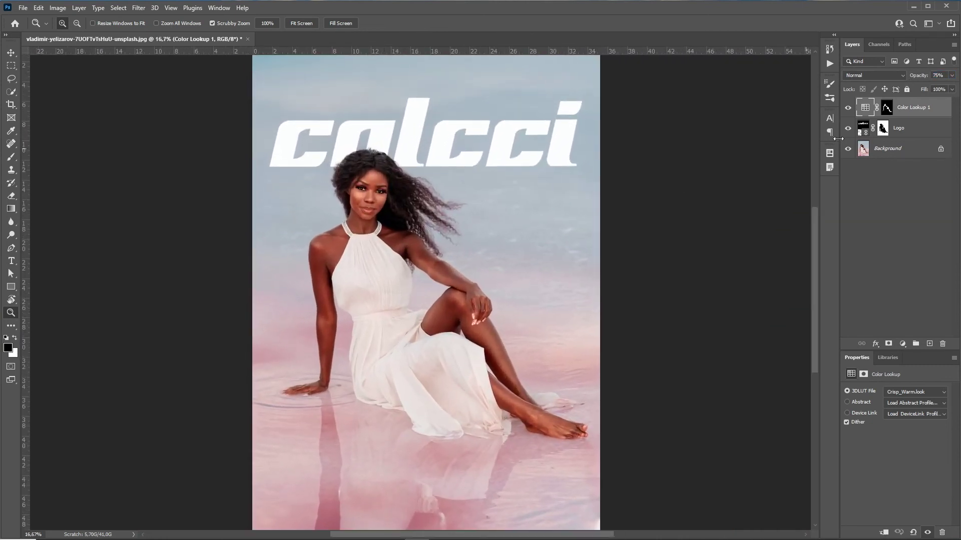
left_click(847, 108)
left_click(847, 108)
left_click_drag(375, 250, 444, 278)
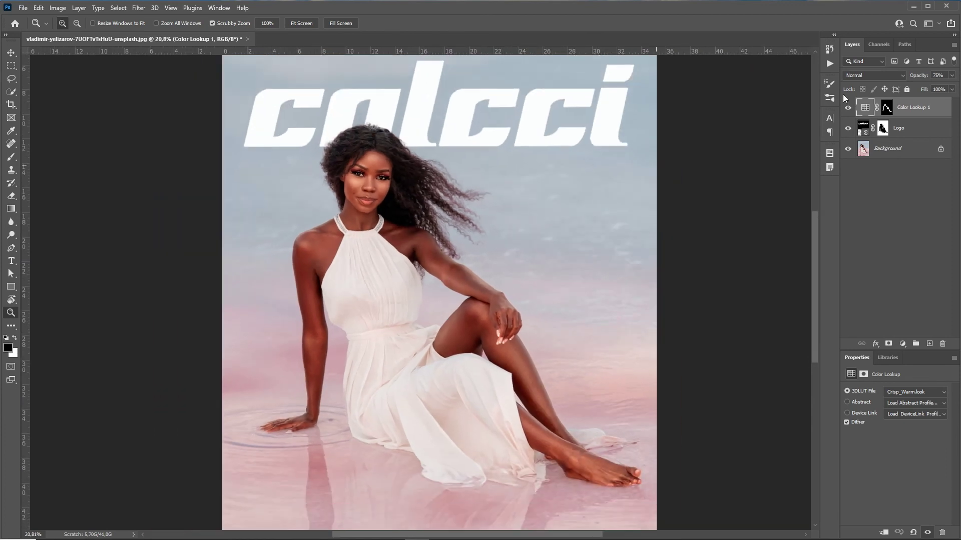
Run the recorded LEVELS Luzes action, setting its input levels to 95, 1,34 and 255, and let it continue to the end.
left_click(829, 64)
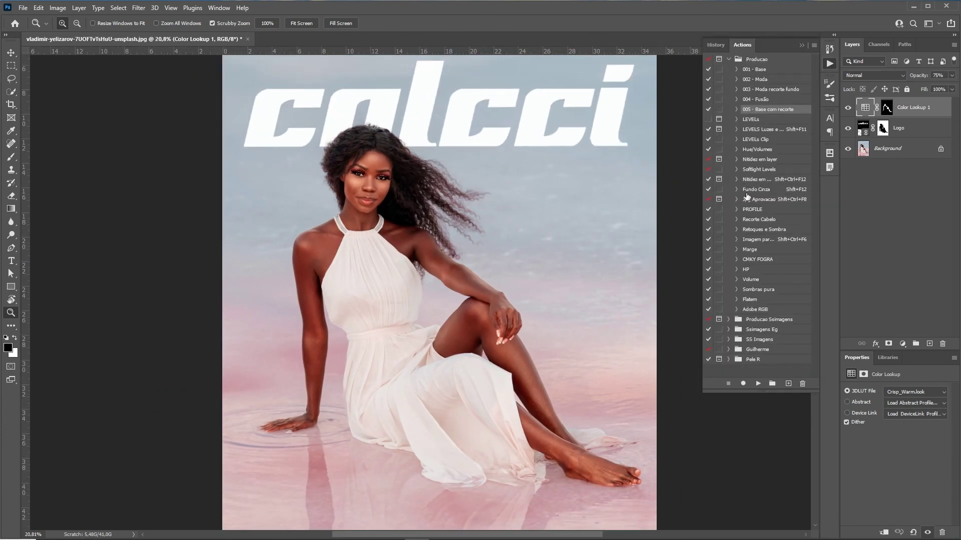
left_click(761, 133)
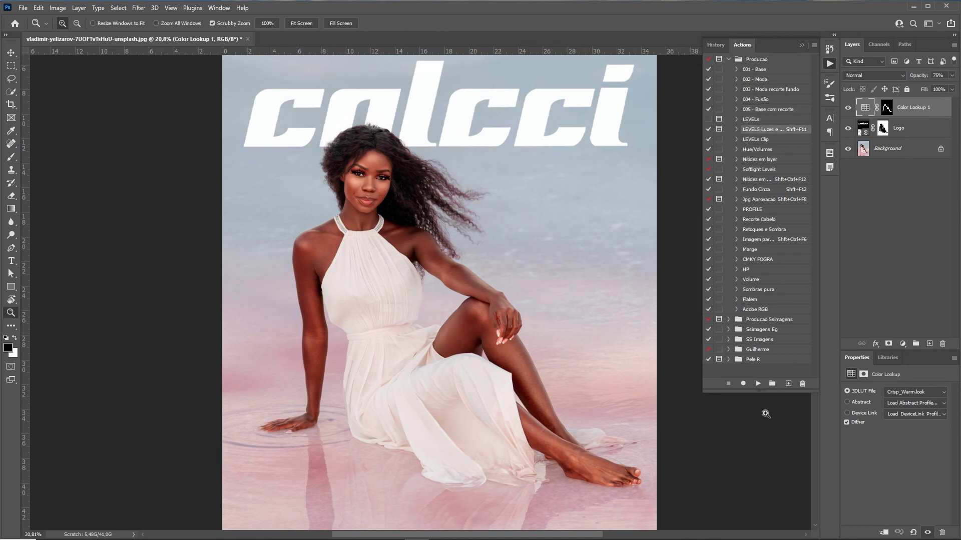
left_click(758, 384)
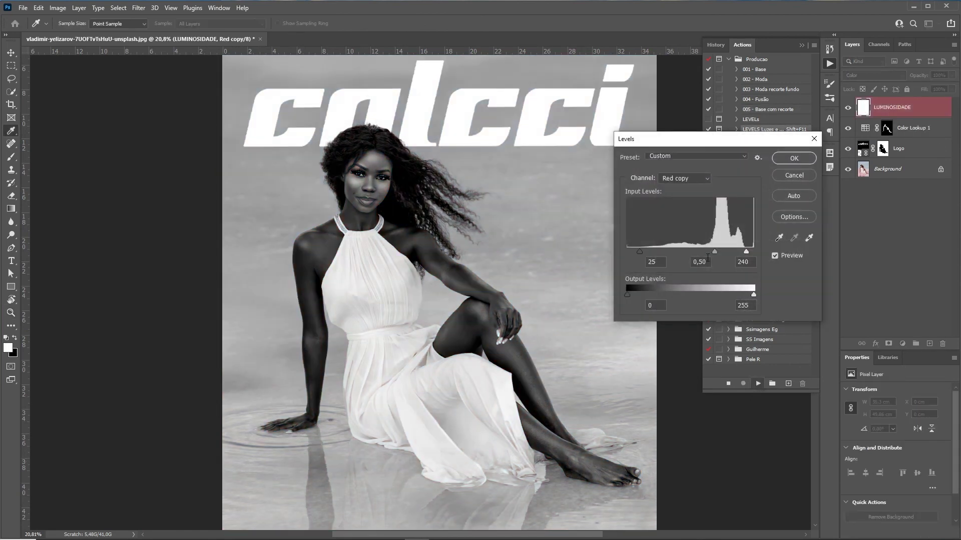
left_click_drag(707, 252, 753, 252)
left_click_drag(639, 252, 705, 250)
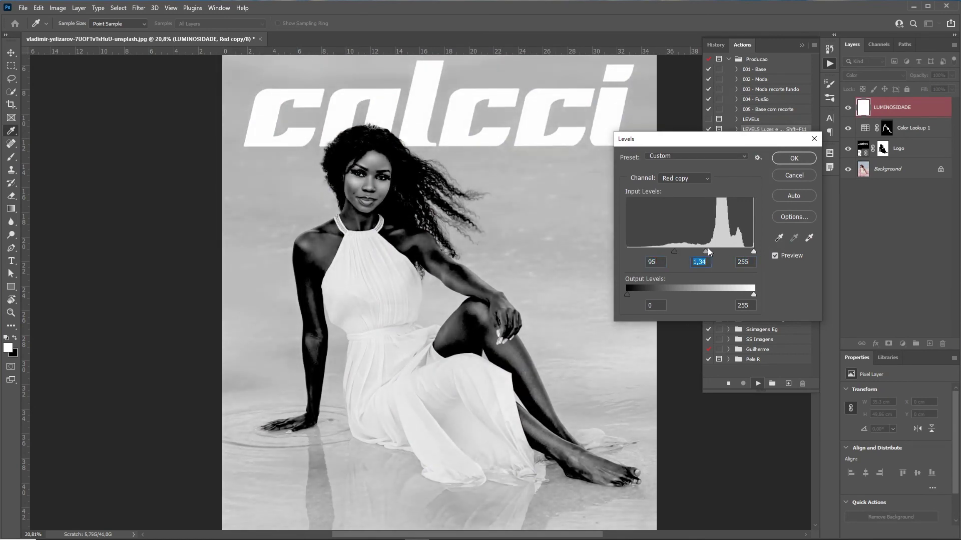
left_click(793, 158)
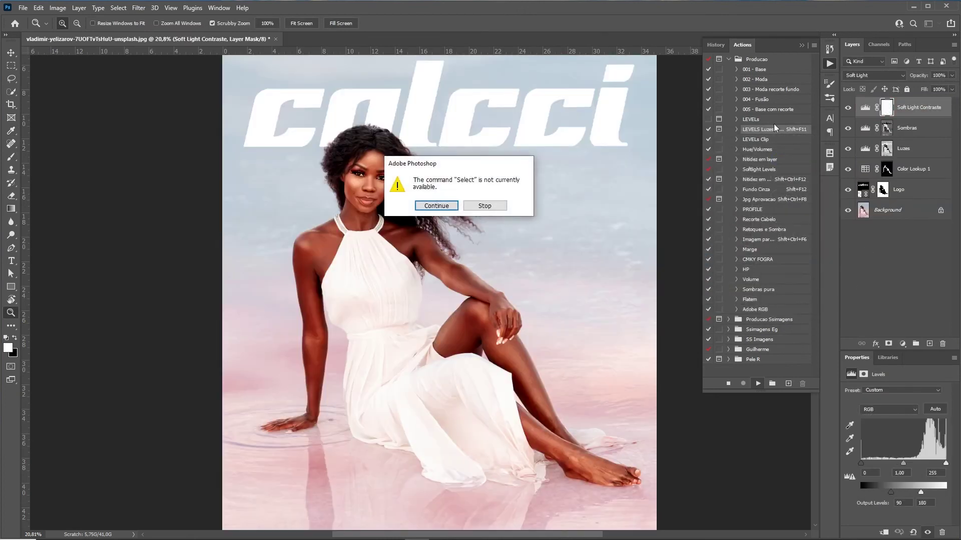
left_click(436, 205)
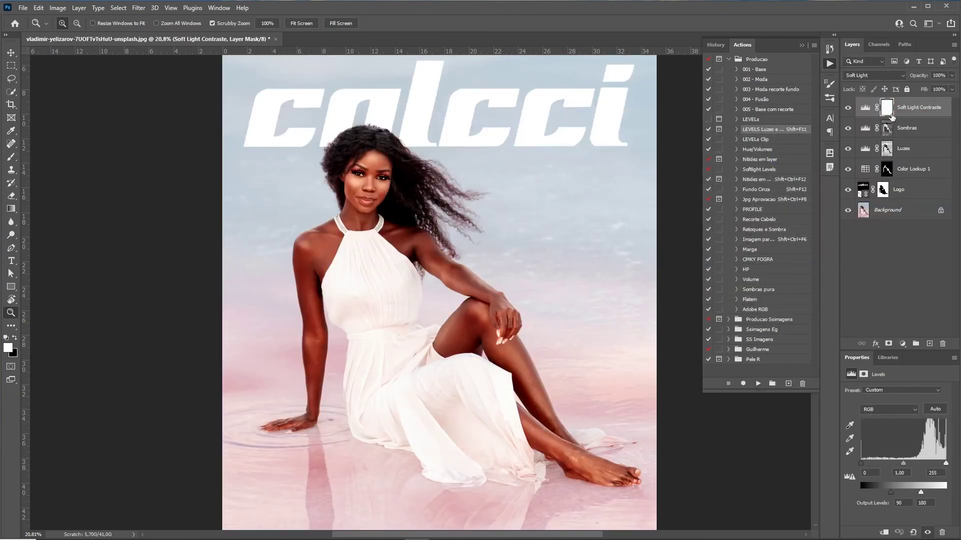
Group the Levels layers with Color Lookup 1, move the Color Lookup mask onto the group and compare the group on and off.
left_click(913, 172, "shift")
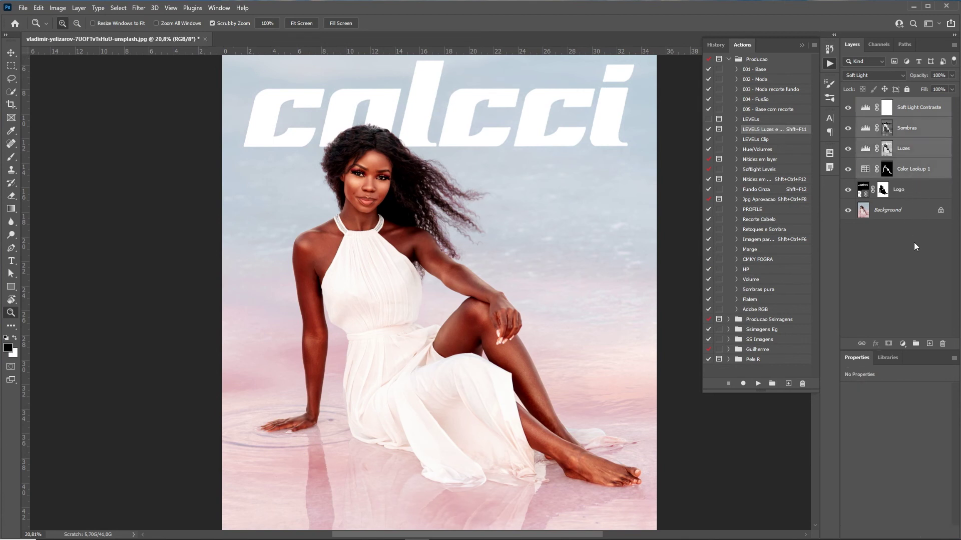
left_click(916, 344)
left_click(858, 104)
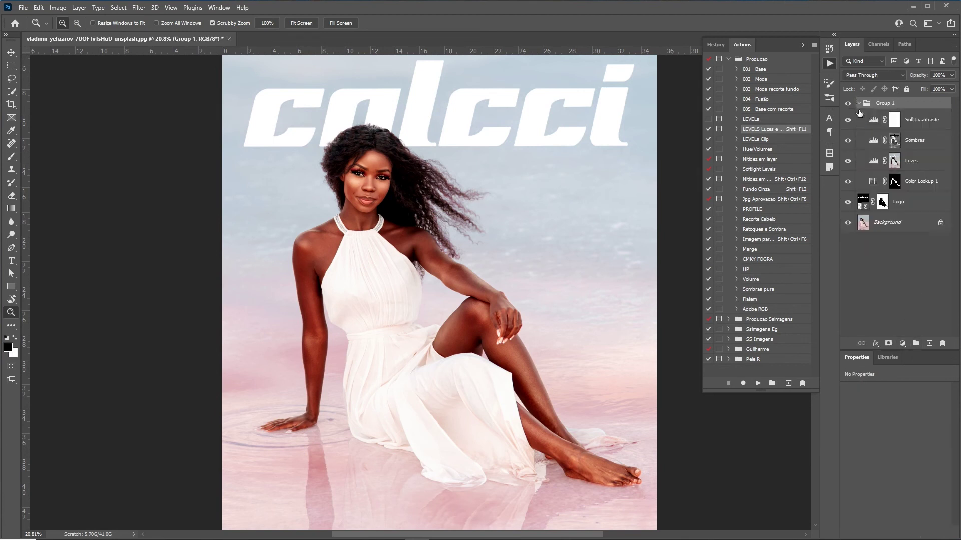
left_click(894, 184)
left_click_drag(895, 179, 886, 106)
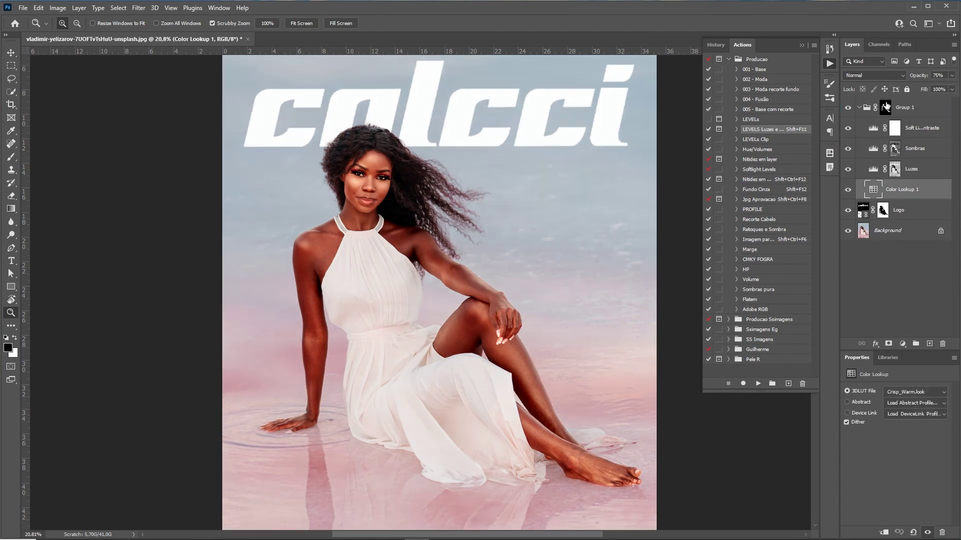
left_click(847, 109)
left_click(846, 109)
Feather the group's layer mask by 3 px and check the whole image.
left_click(884, 108)
left_click(930, 450)
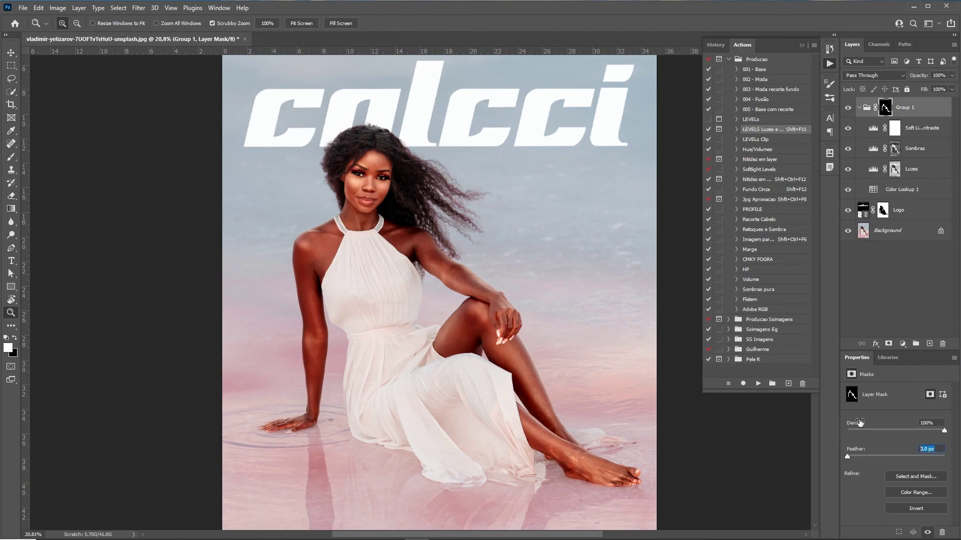
type("3")
left_click_drag(512, 340, 550, 304)
left_click_drag(469, 251, 452, 220)
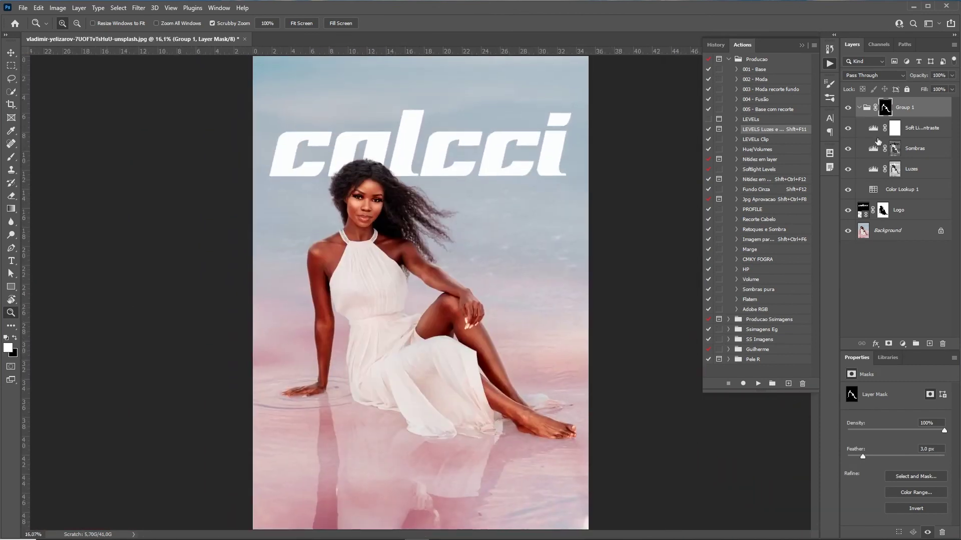
Delete the Soft Light Contraste layer from the group and toggle the group's visibility to compare the skin.
left_click(848, 128)
left_click_drag(911, 131, 942, 344)
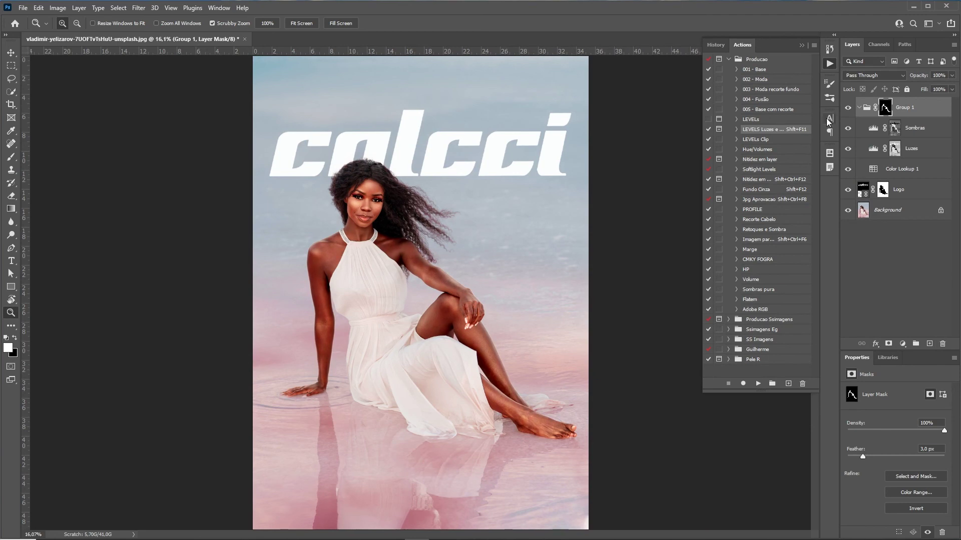
left_click(848, 109)
left_click(847, 110)
scroll(420, 290, "up", 2)
Add a Selective Color adjustment above the Sombras layer and fine-tune the cyan amount in the Reds.
left_click(915, 128)
left_click(902, 344)
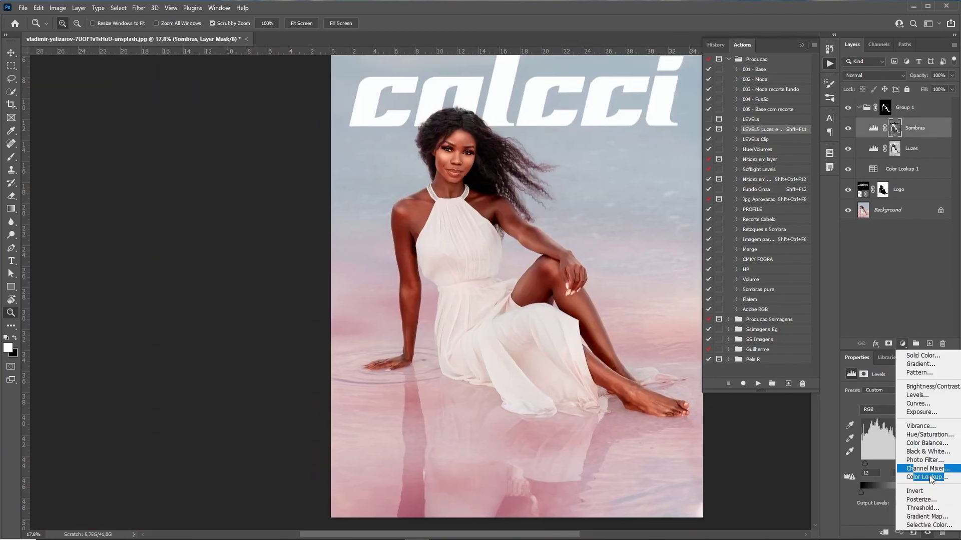
left_click(920, 528)
key("alt")
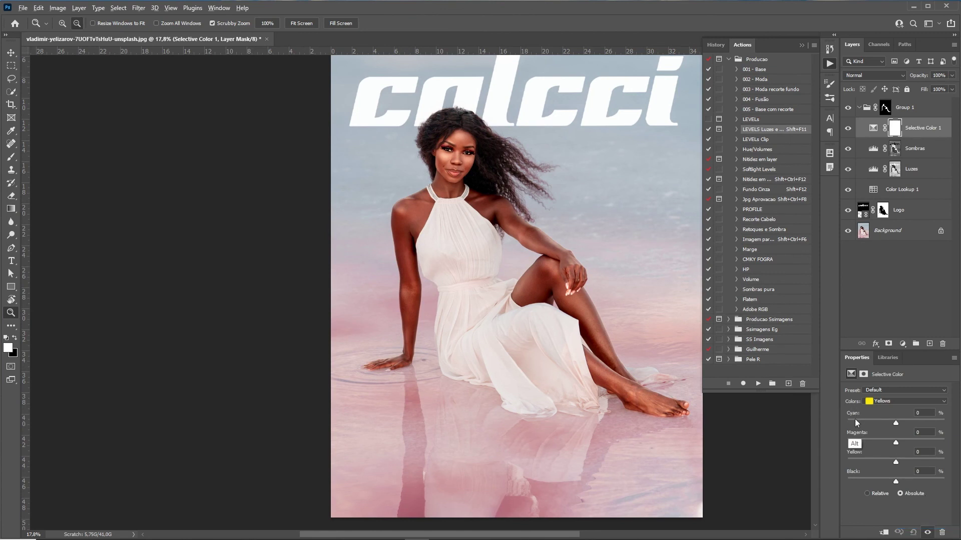
key("alt+2")
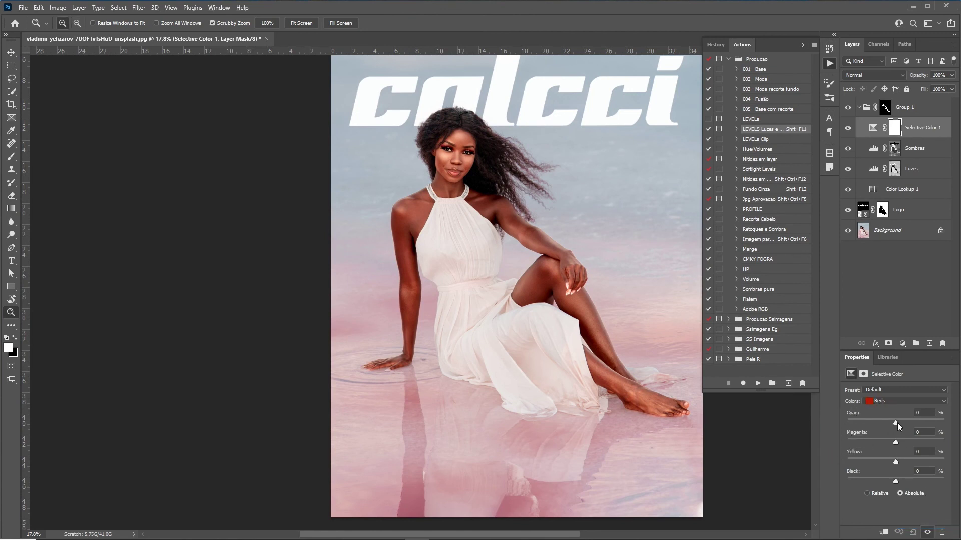
left_click_drag(897, 422, 898, 424)
scroll(466, 139, "up", 4)
Collapse the adjustment group, hide the Logo layer and stamp all visible layers into a new top layer.
left_click(859, 108)
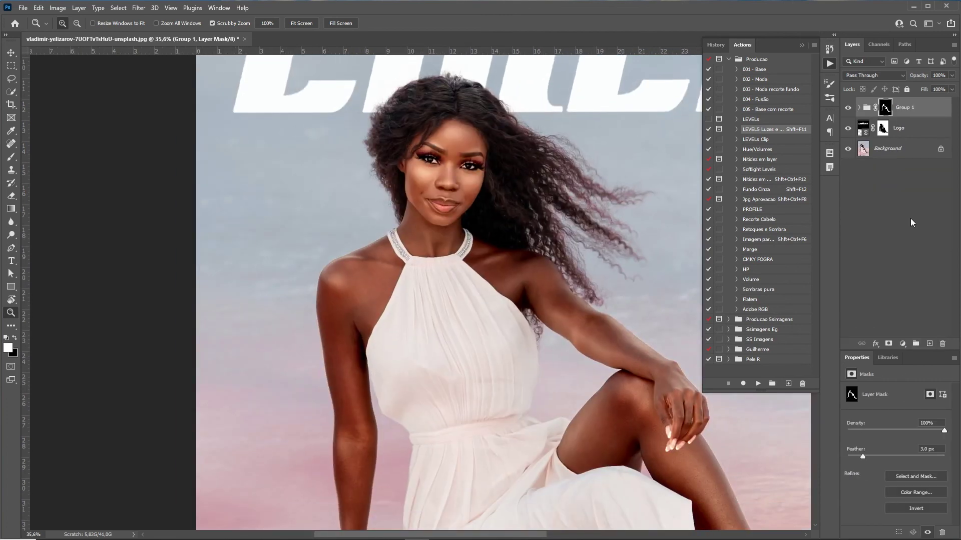
left_click(847, 128)
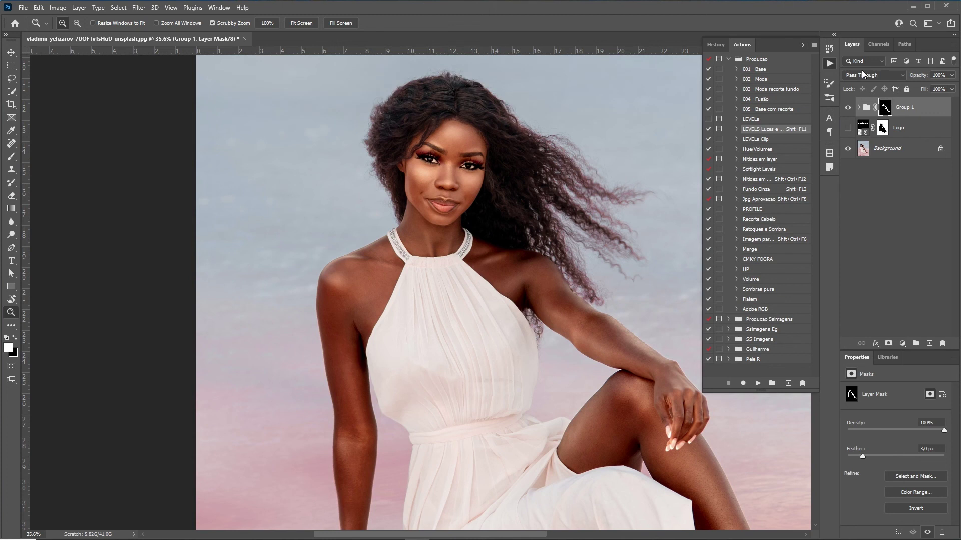
key("ctrl+shift+alt+e")
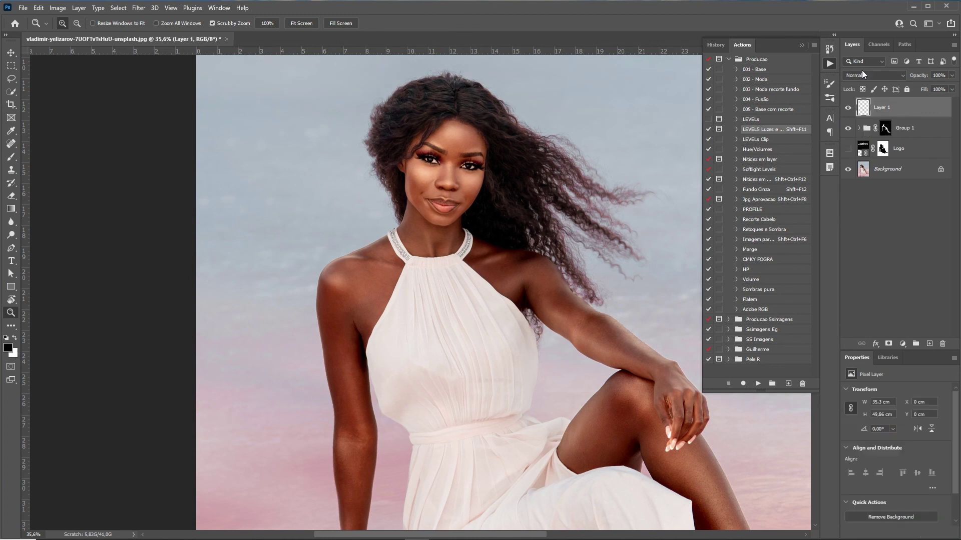
Apply a High Pass filter with a radius of 2,0 pixels to the stamped layer.
left_click(139, 8)
mouse_move(235, 221)
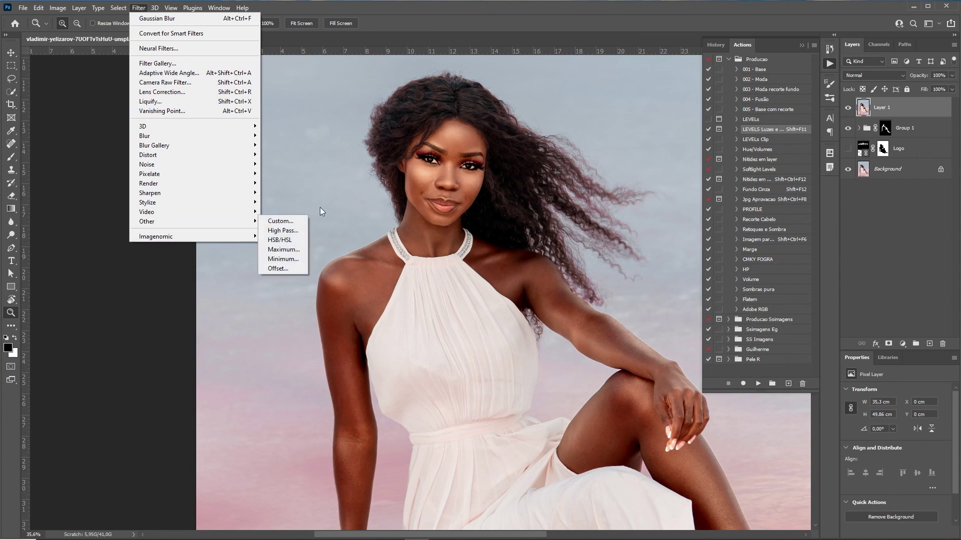
left_click(282, 230)
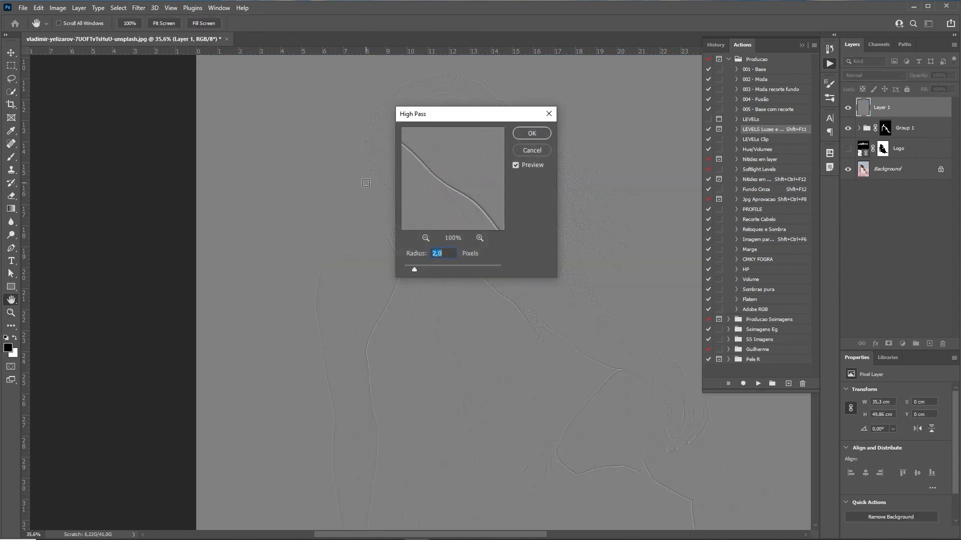
key("Return")
key("z")
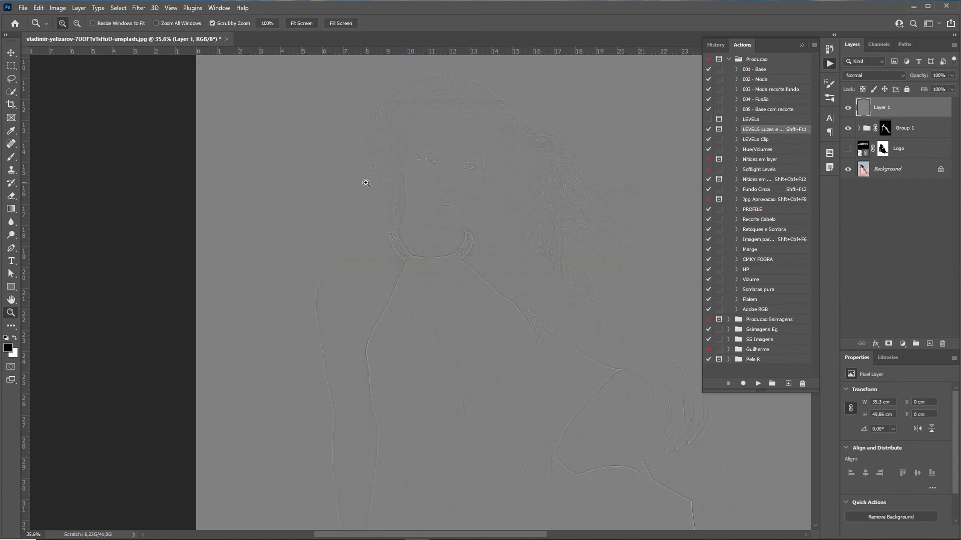
Load the group's mask as a selection, contract it slightly and use it as the High Pass layer's mask.
left_click(886, 130, "ctrl")
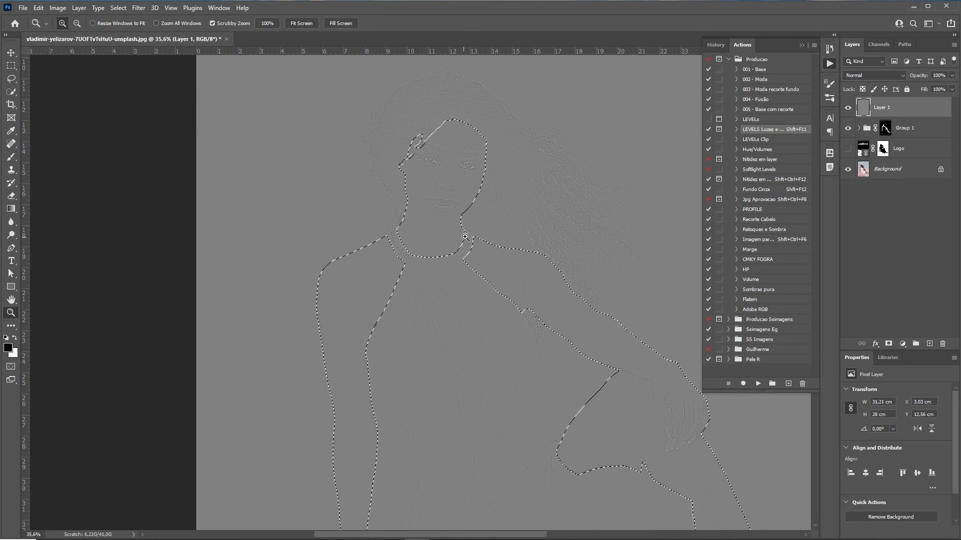
left_click(124, 8)
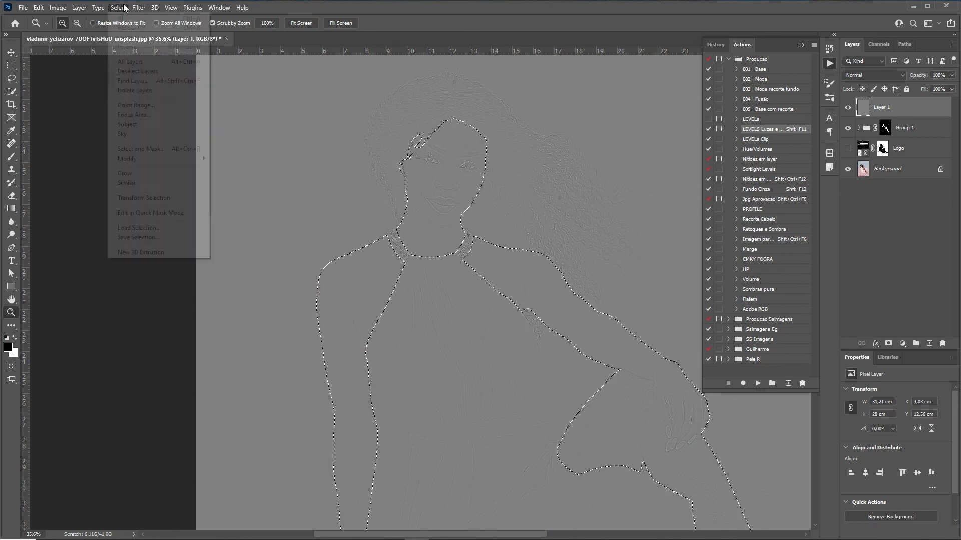
mouse_move(144, 161)
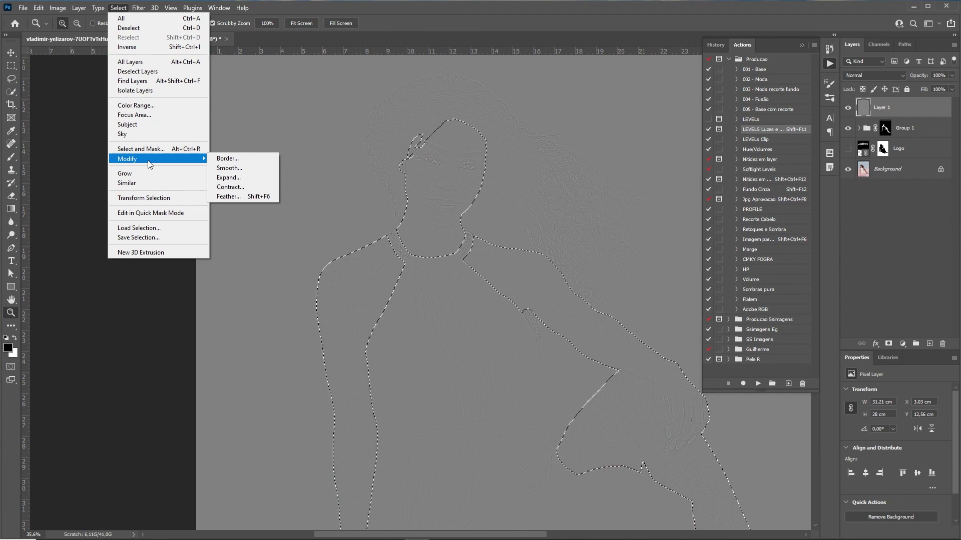
left_click(252, 189)
key("Return")
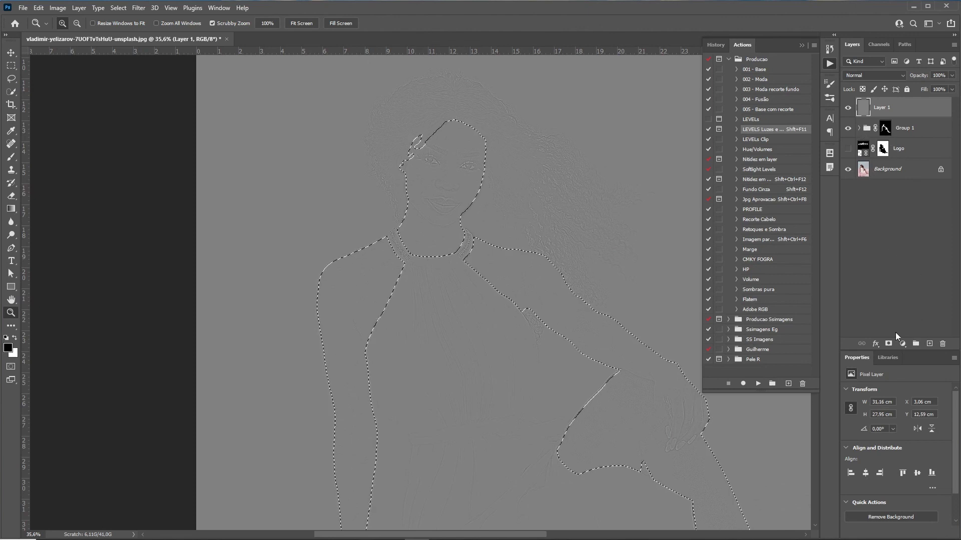
left_click(888, 344)
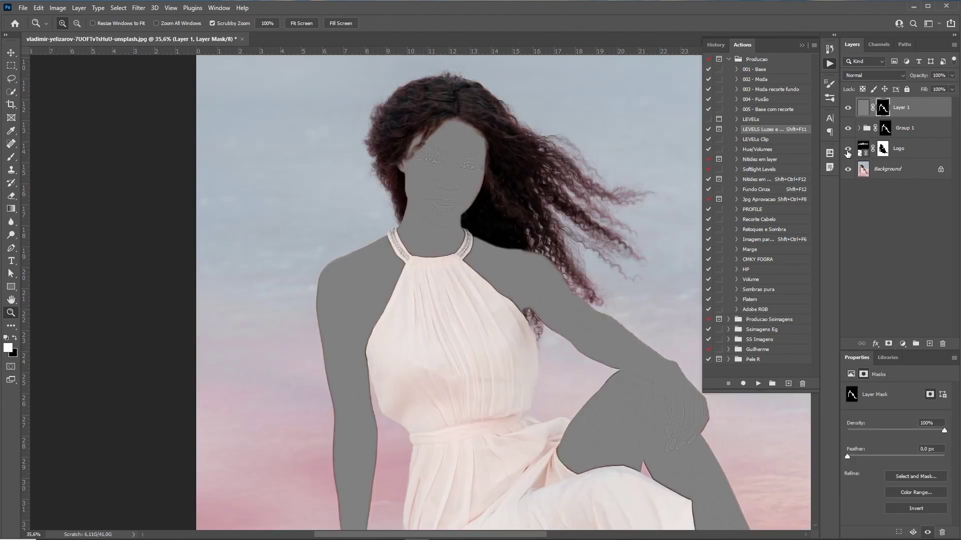
Show the Logo layer again and set the High Pass layer's blend mode to Linear Light.
left_click(847, 150)
key("v")
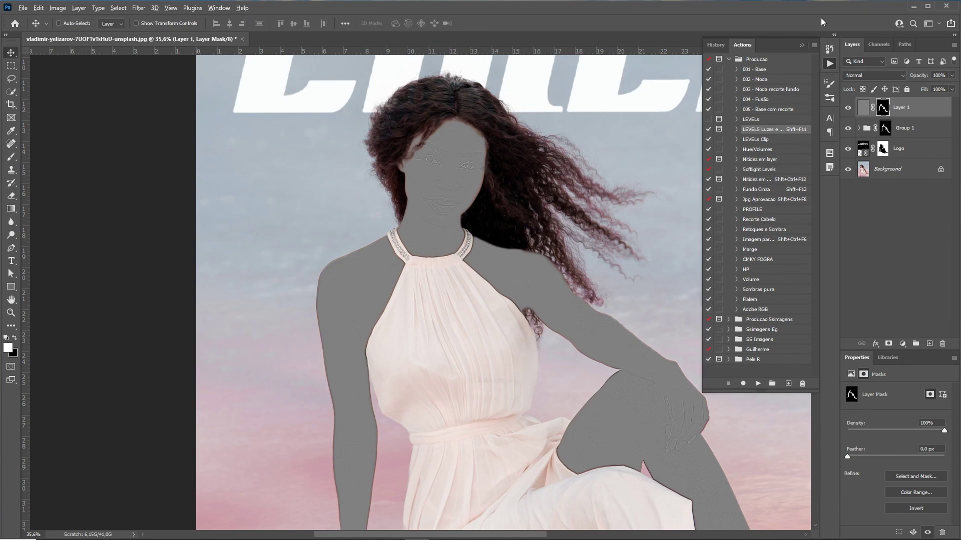
key("shift+alt+j")
key("z")
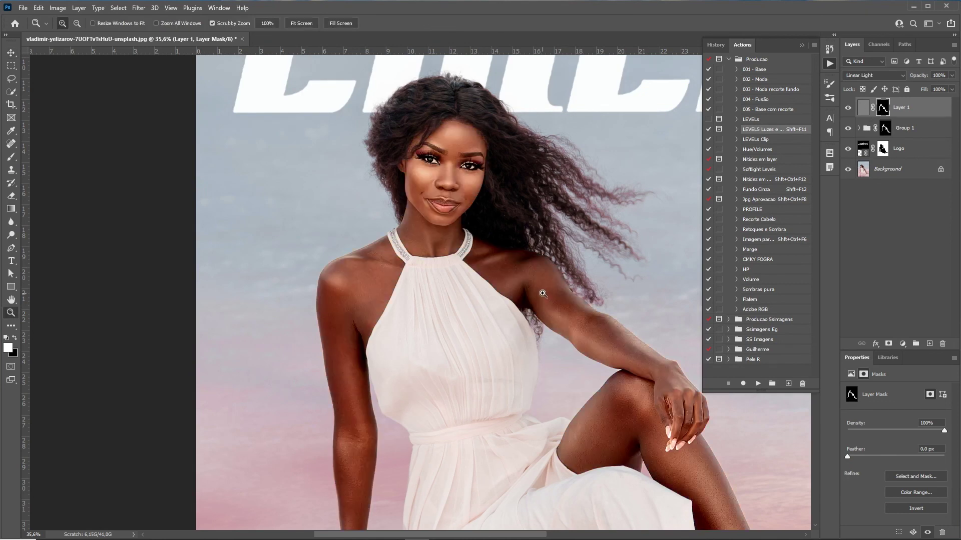
Examine the sharpened skin on the arm, knee and face, comparing the retouched composite with the Background layer alone.
left_click_drag(548, 350, 652, 354)
left_click_drag(750, 427, 540, 243)
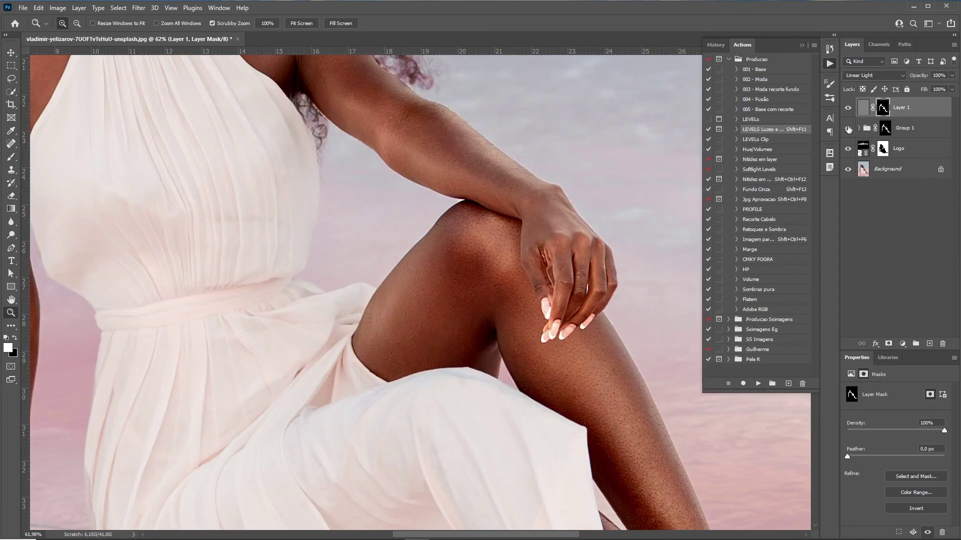
key("ctrl+0")
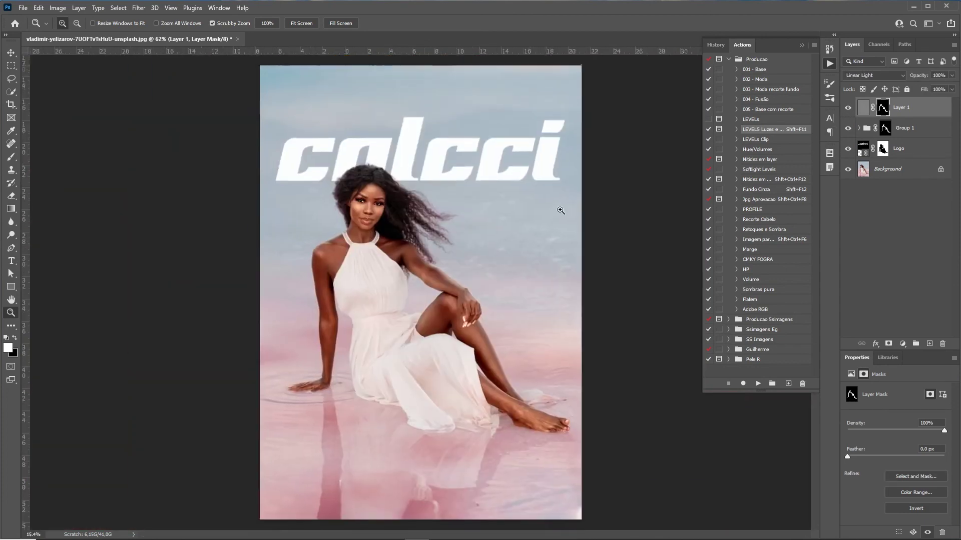
left_click_drag(374, 220, 466, 286)
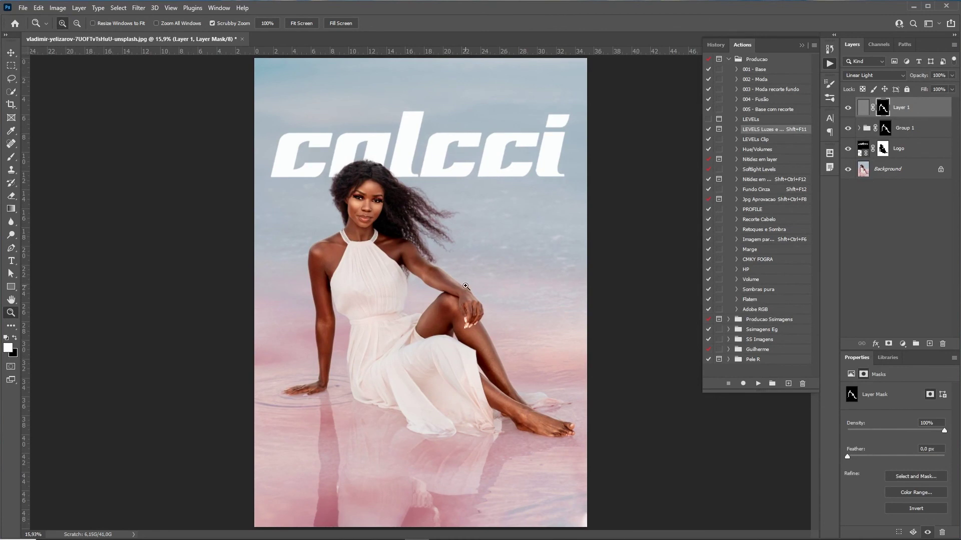
left_click(849, 170, "alt")
left_click(850, 169, "alt")
left_click_drag(354, 229, 665, 197)
left_click(848, 171, "alt")
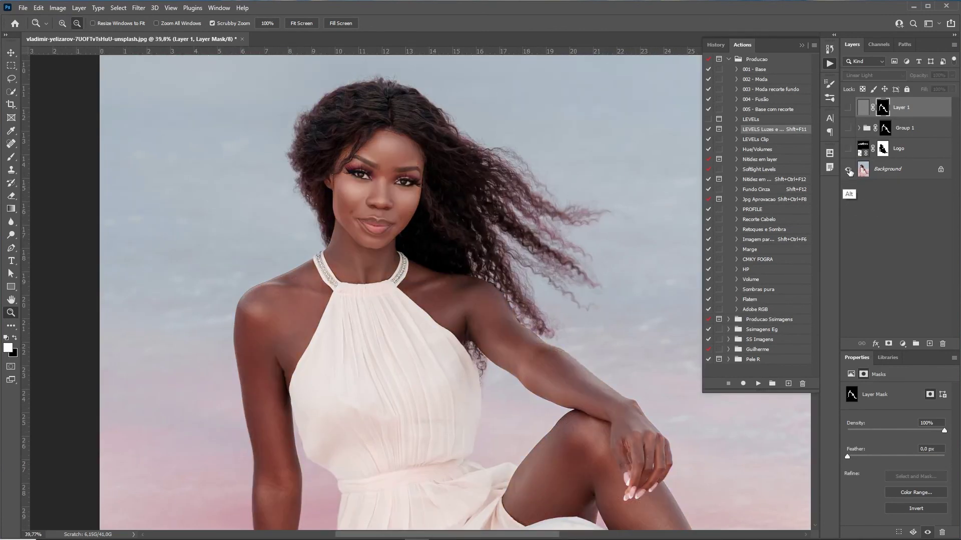
left_click(849, 171, "alt")
Examine the supporting hand, legs and face up close, comparing the retouched layers with the original Background layer.
left_click_drag(412, 379, 426, 262)
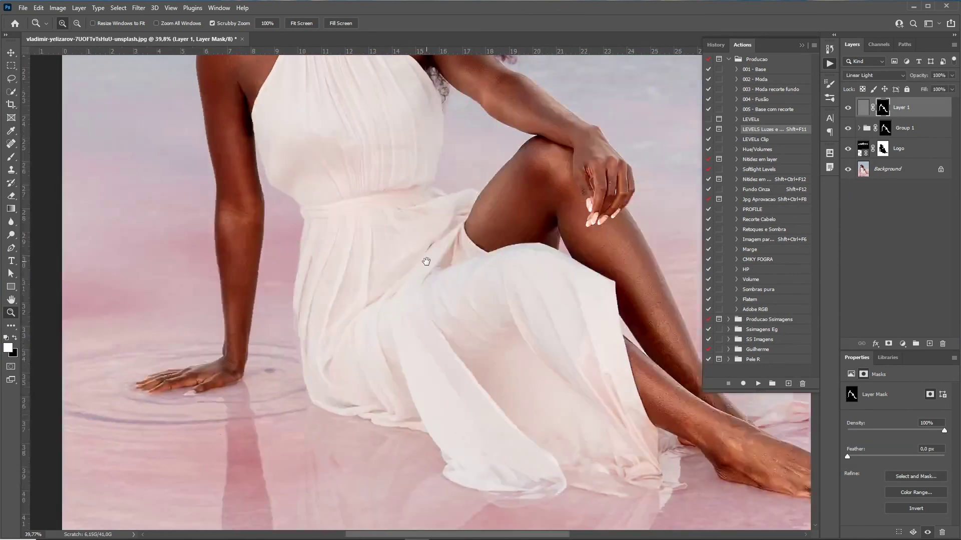
left_click_drag(240, 397, 281, 343)
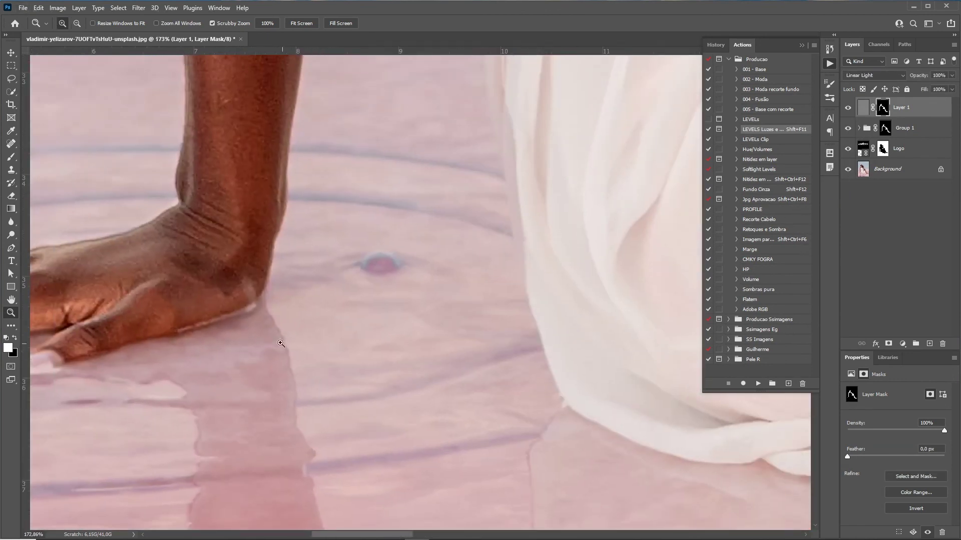
left_click(852, 171, "alt")
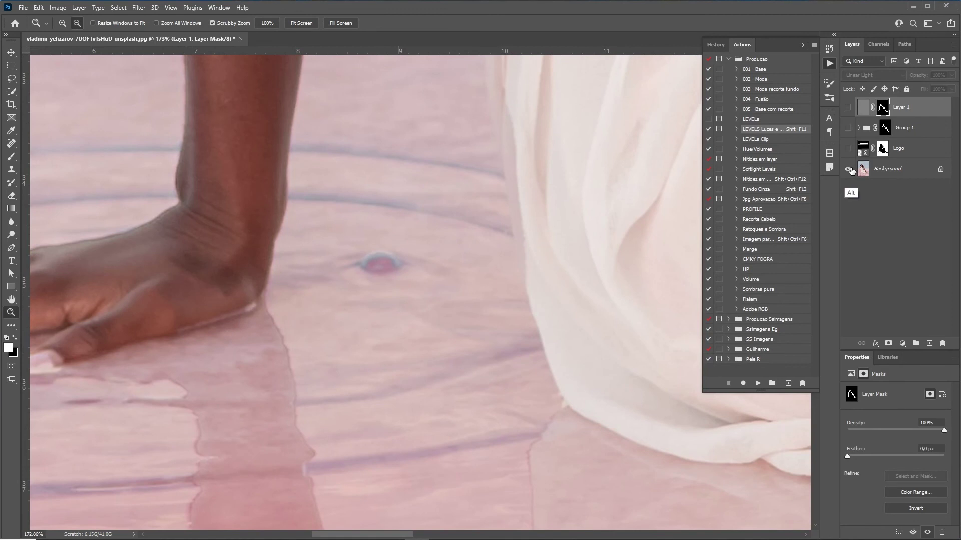
left_click(852, 171, "alt")
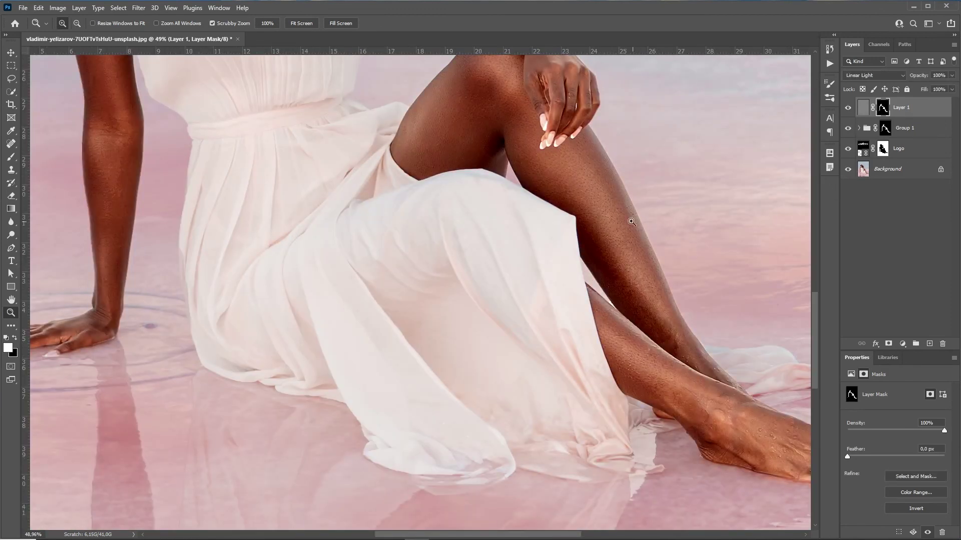
left_click_drag(629, 214, 483, 222)
left_click_drag(367, 235, 441, 203)
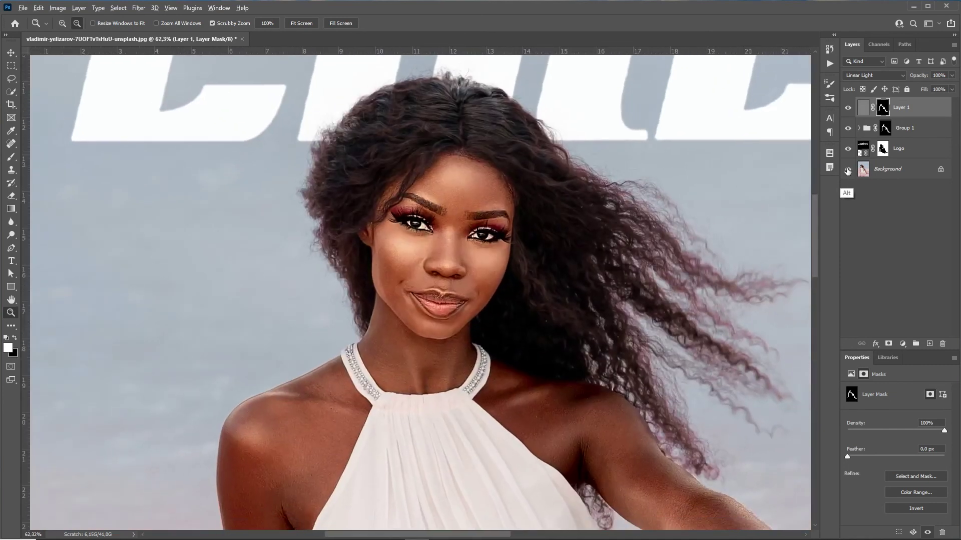
left_click(847, 171, "alt")
left_click(847, 171, "alt")
left_click_drag(501, 240, 571, 210)
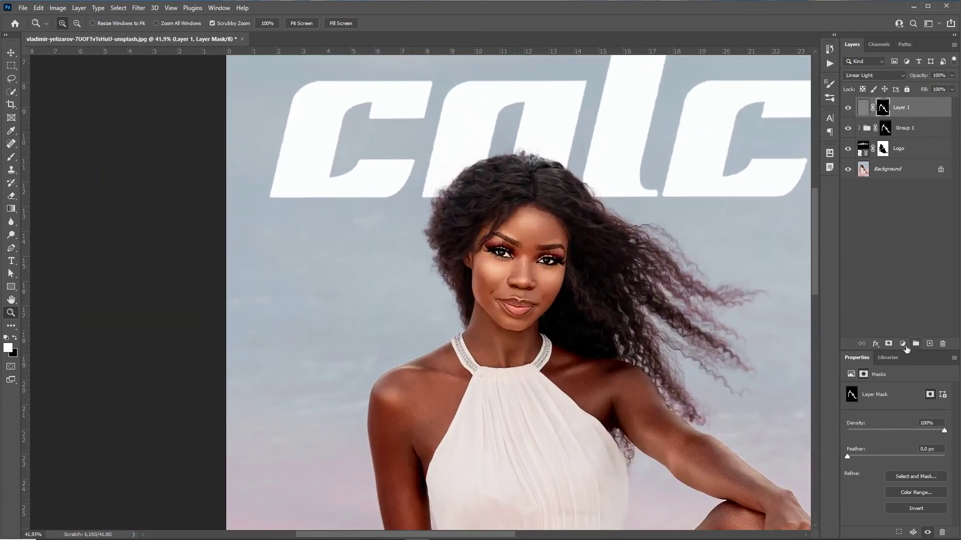
Add a Curves adjustment layer on top, set its blend mode to Screen and invert its mask to black.
key("v")
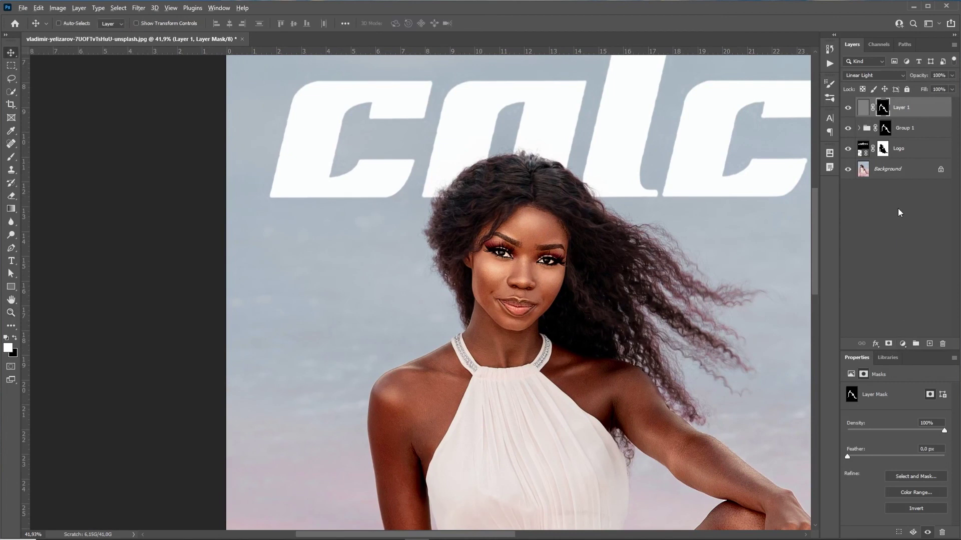
left_click(902, 343)
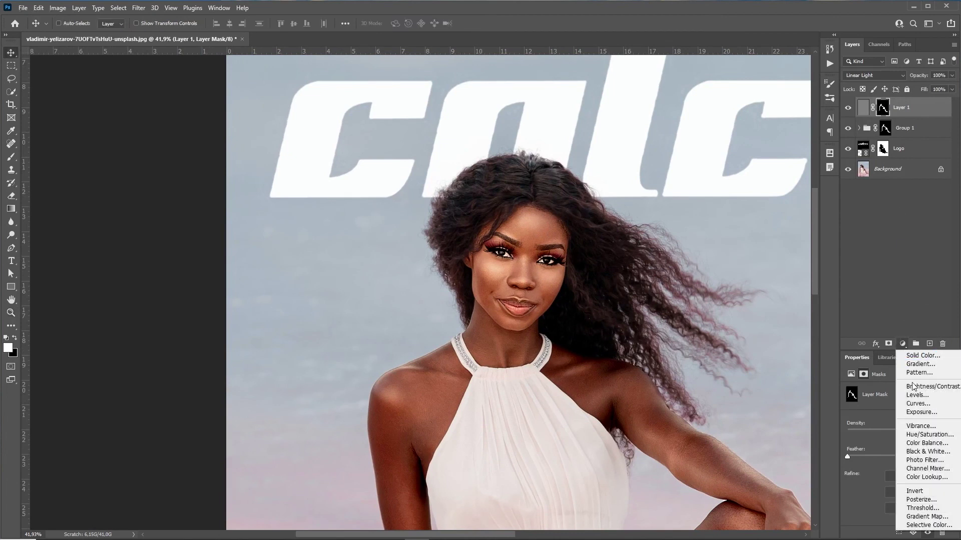
left_click(927, 404)
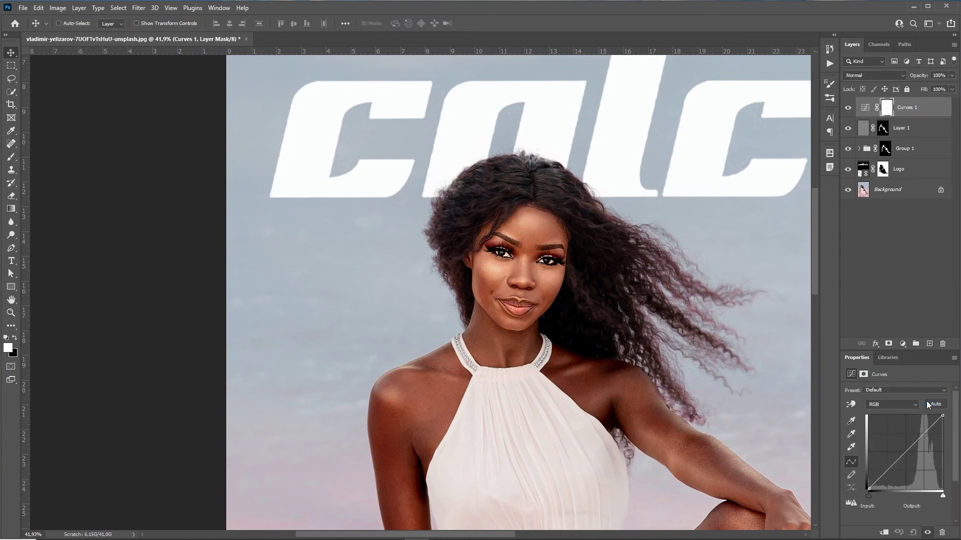
left_click(873, 76)
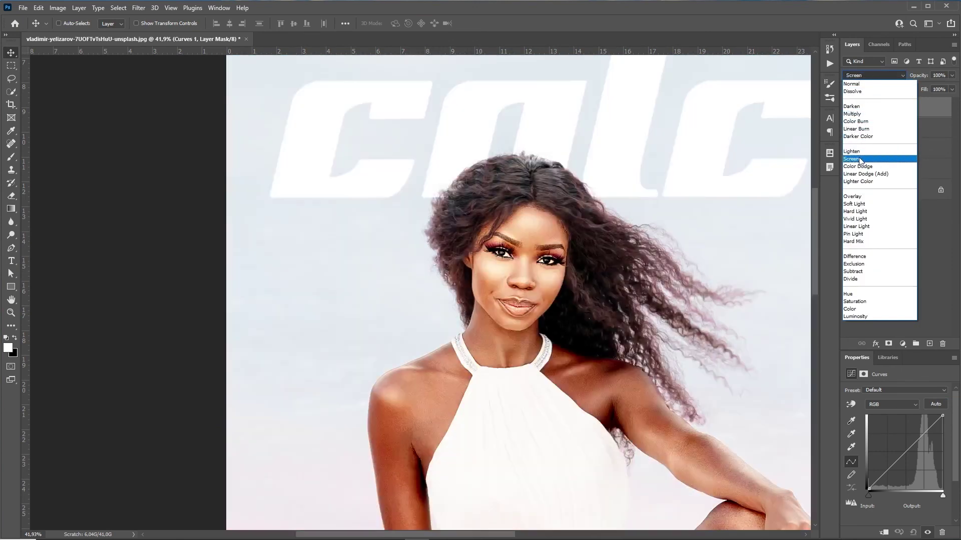
left_click(879, 154)
key("ctrl+i")
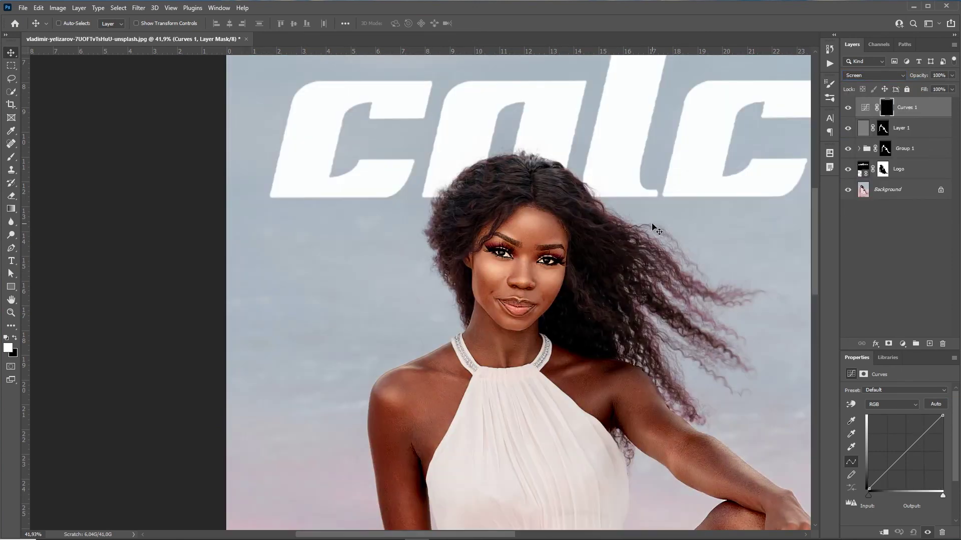
Brighten the highlights in the hair on top of the head by painting white on the Curves mask with a smaller brush.
key("b")
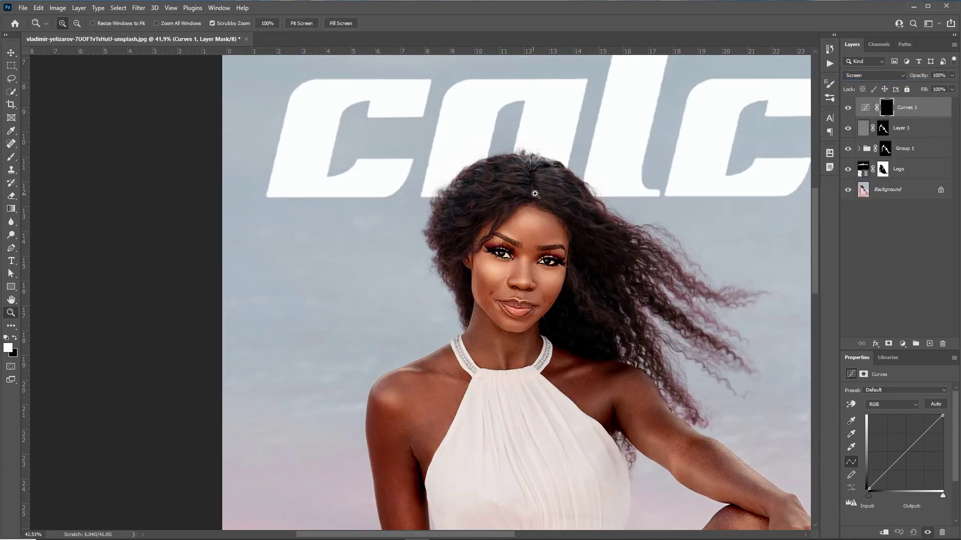
scroll(512, 214, "up", 5)
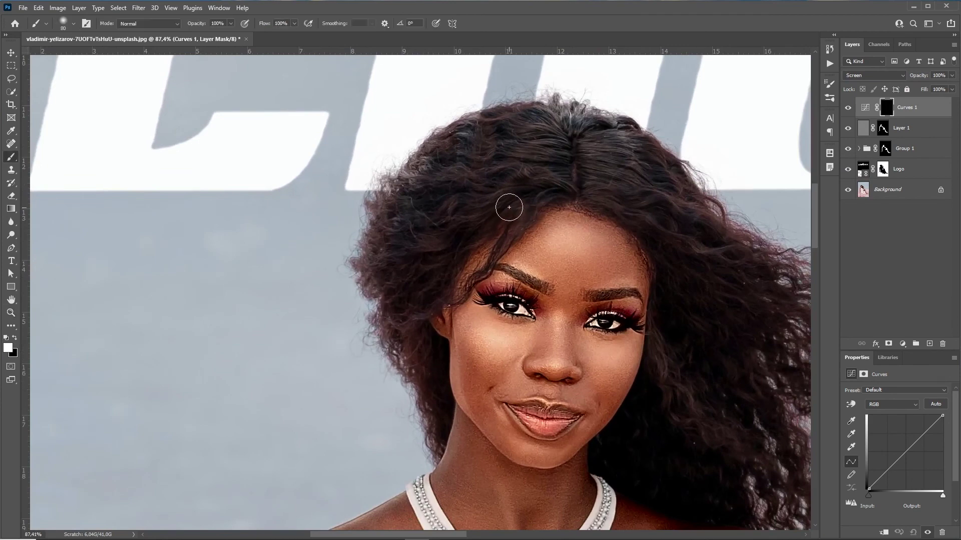
key("bracketleft")
key("bracketleft")
key("bracketleft")
key("bracketleft")
key("F5")
key("F5")
left_click_drag(604, 187, 661, 203)
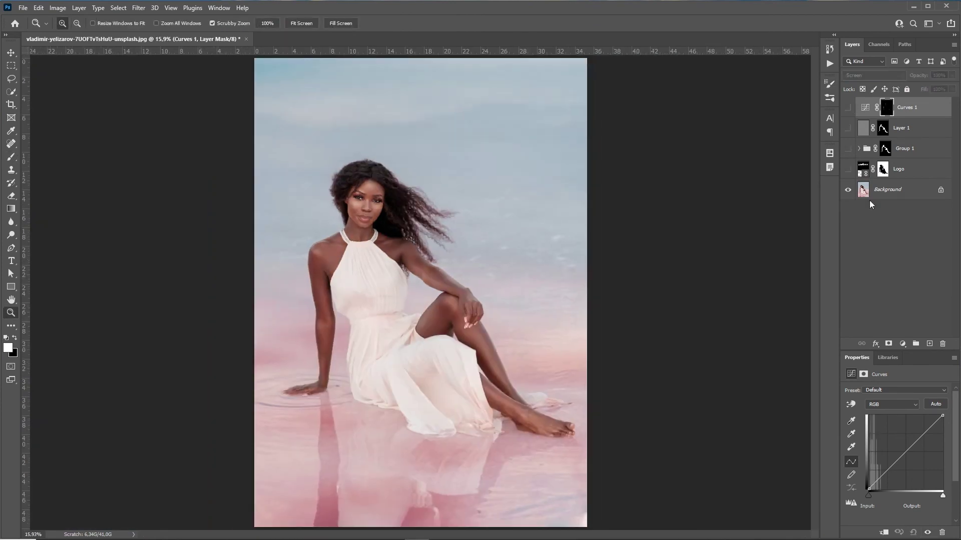
Group all layers from Logo up to Curves 1 into a single group above the Background.
left_click(905, 168)
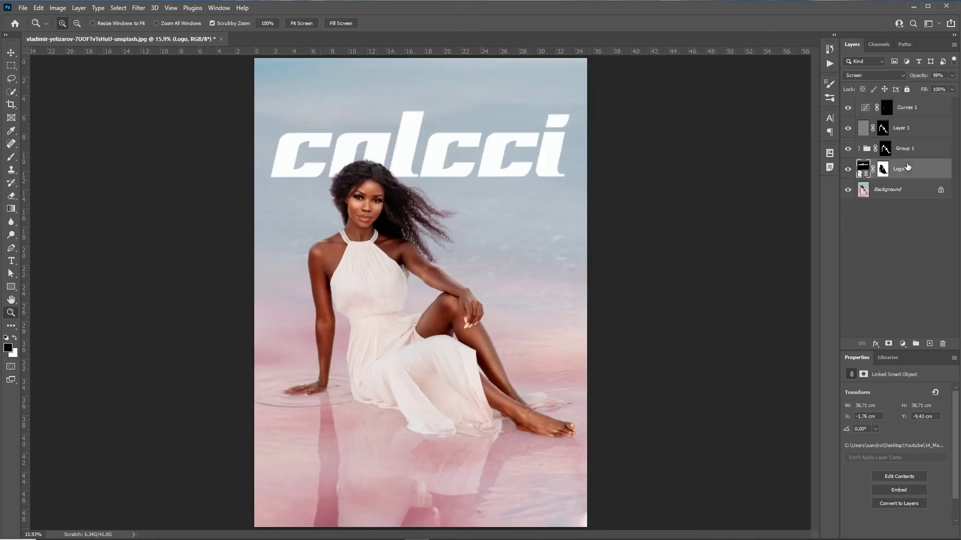
left_click(912, 107, "shift")
key("ctrl+g")
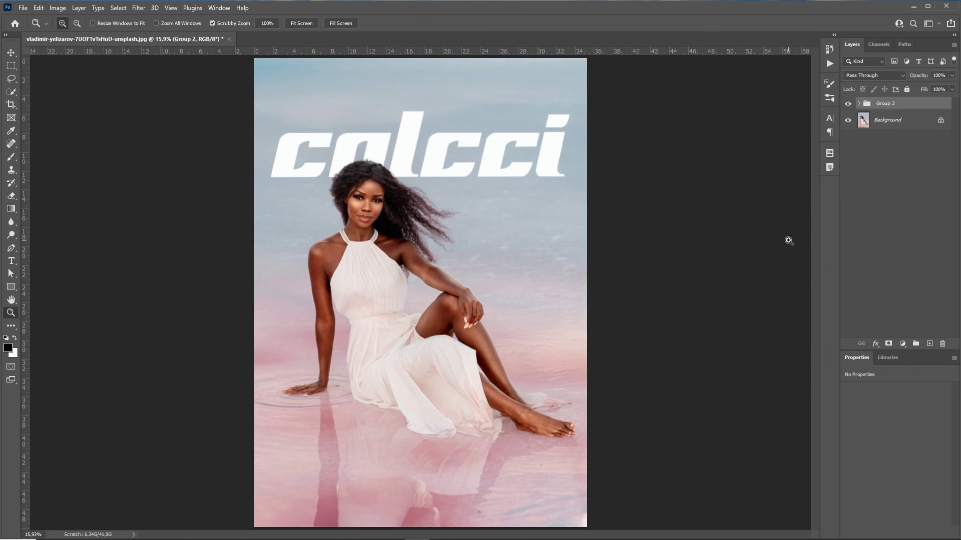
Hide the rulers, mask the new group to the left half of the image and unlink its mask.
key("m")
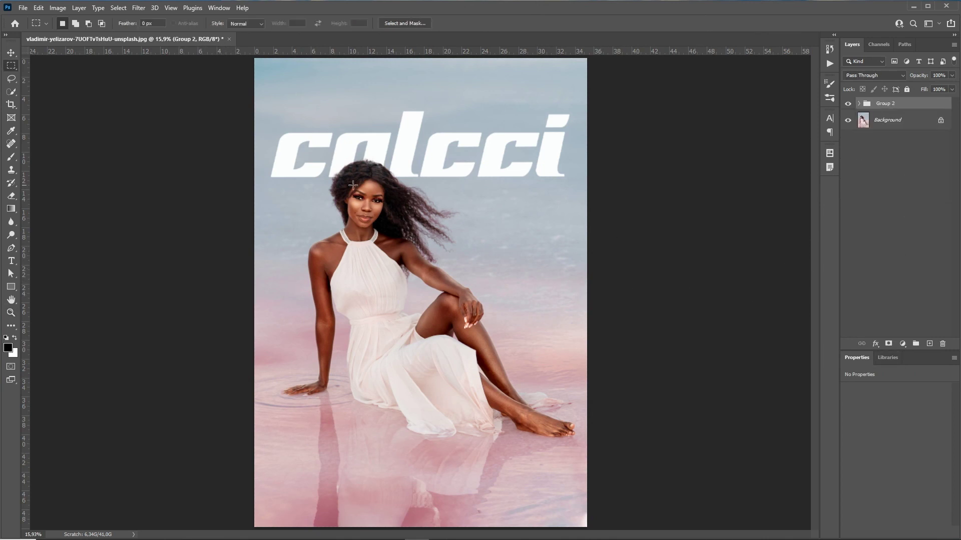
key("ctrl+r")
left_click_drag(239, 50, 420, 527)
left_click(889, 344)
left_click(875, 107)
Slide the group's mask across the image to compare the original and retouched versions, and disable the mask to inspect the full retouch.
key("ctrl+t")
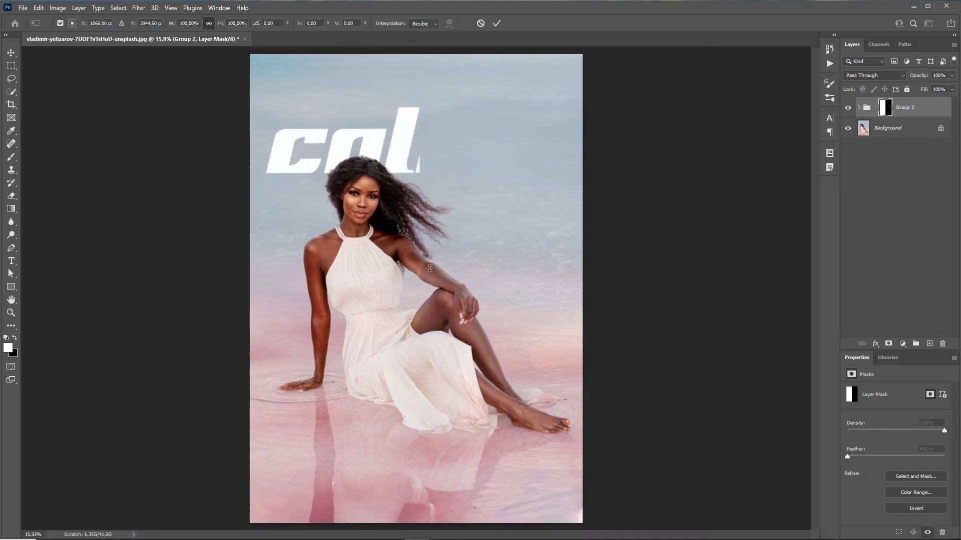
left_click_drag(422, 279, 338, 433)
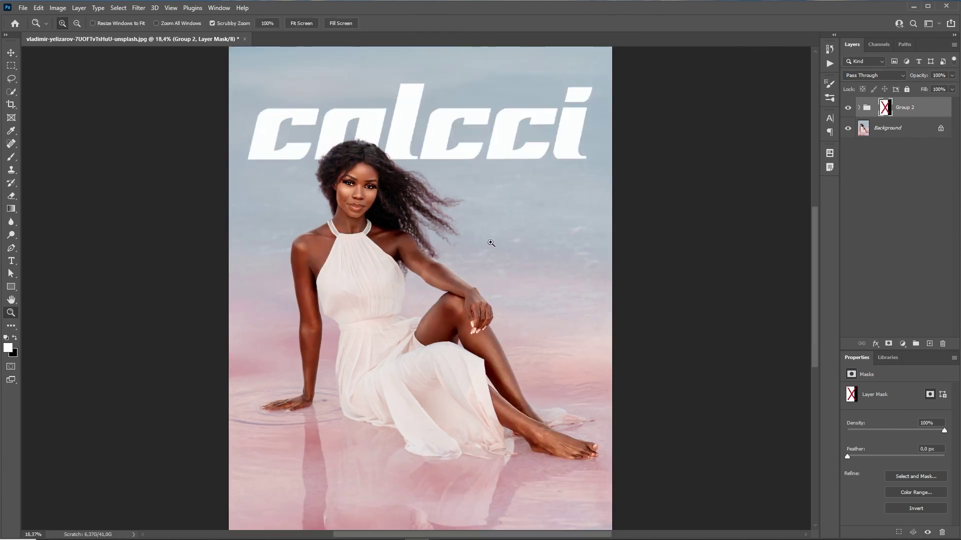
left_click_drag(439, 275, 404, 211)
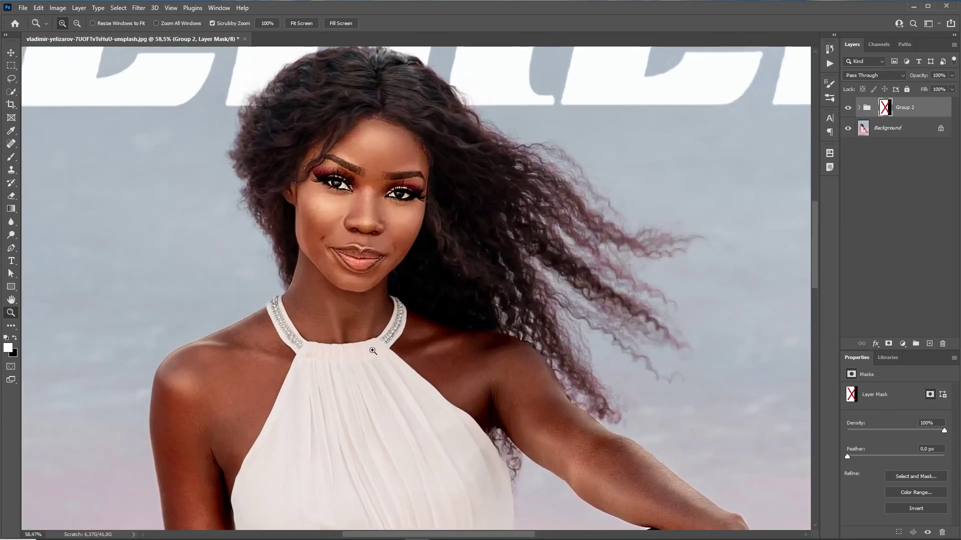